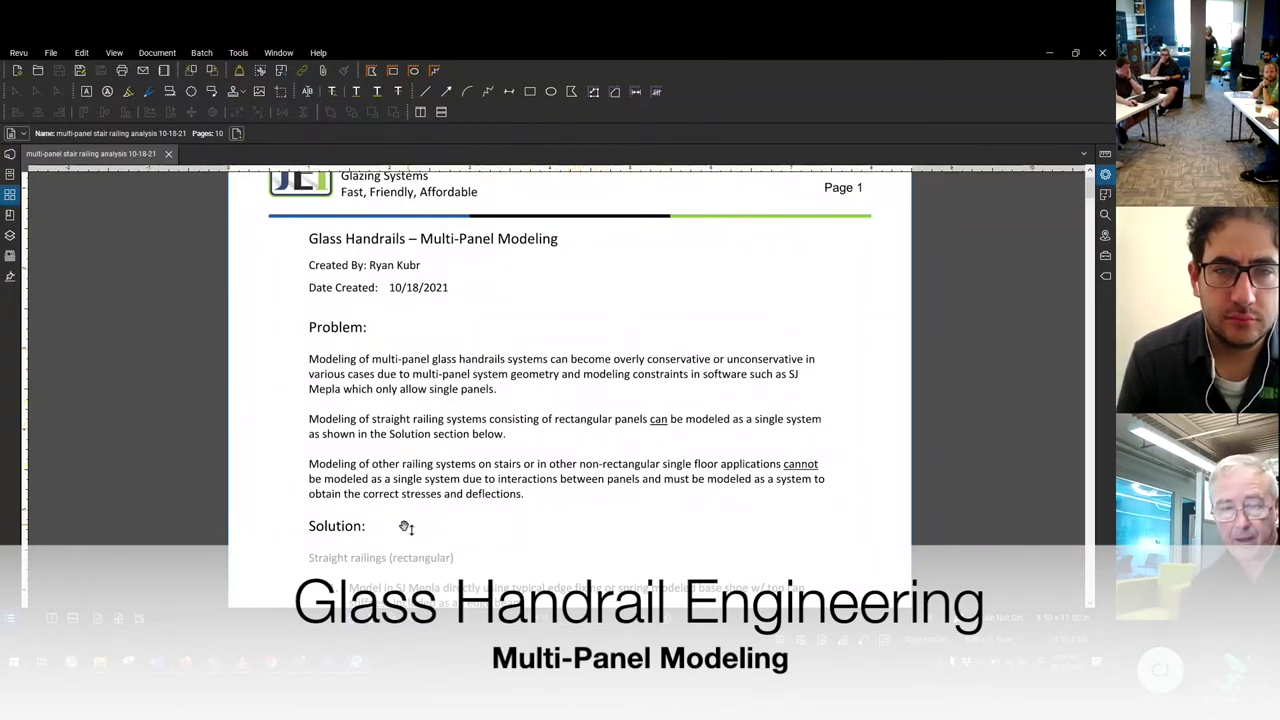
- Review pages 1 to 3 of the report, comparing straight railing deflections under a 200 lb point load in RISA 3D and SJ Mepla
{"action": "scroll", "coordinate": [510, 478], "scroll_direction": "down", "scroll_amount": 3}
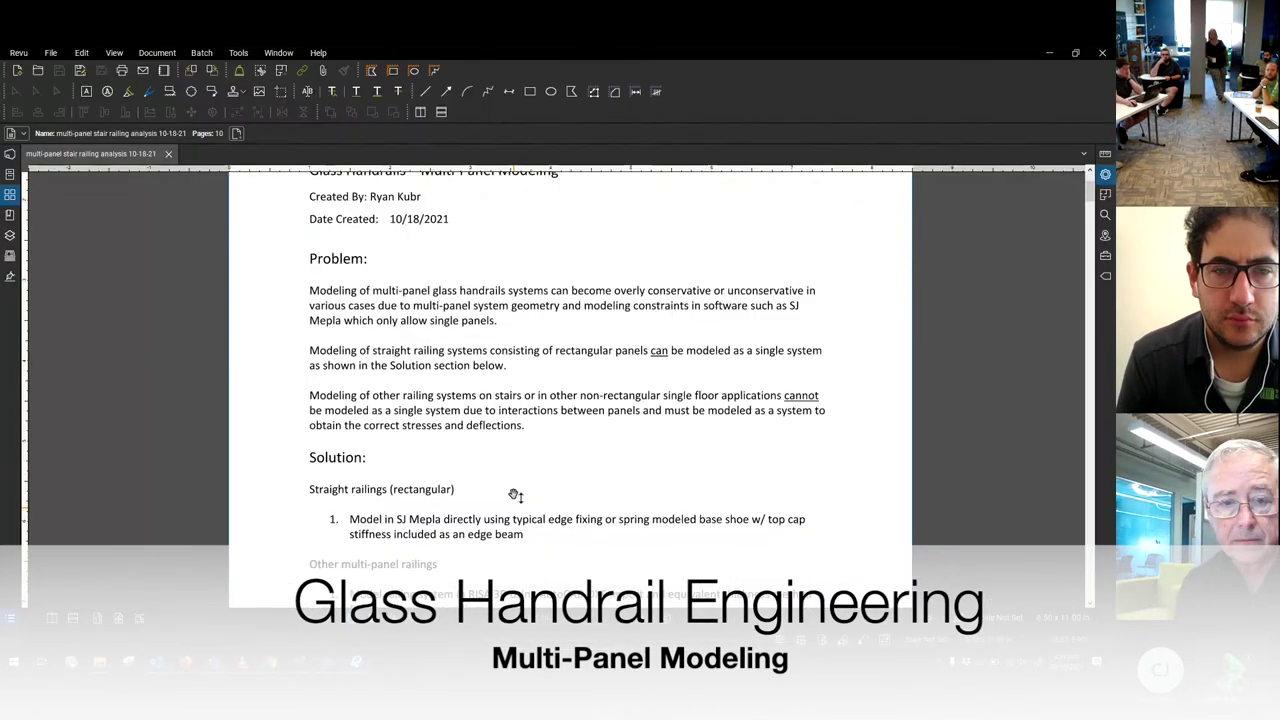
{"action": "scroll", "coordinate": [500, 400], "scroll_direction": "down", "scroll_amount": 5}
{"action": "scroll", "coordinate": [480, 400], "scroll_direction": "down", "scroll_amount": 5}
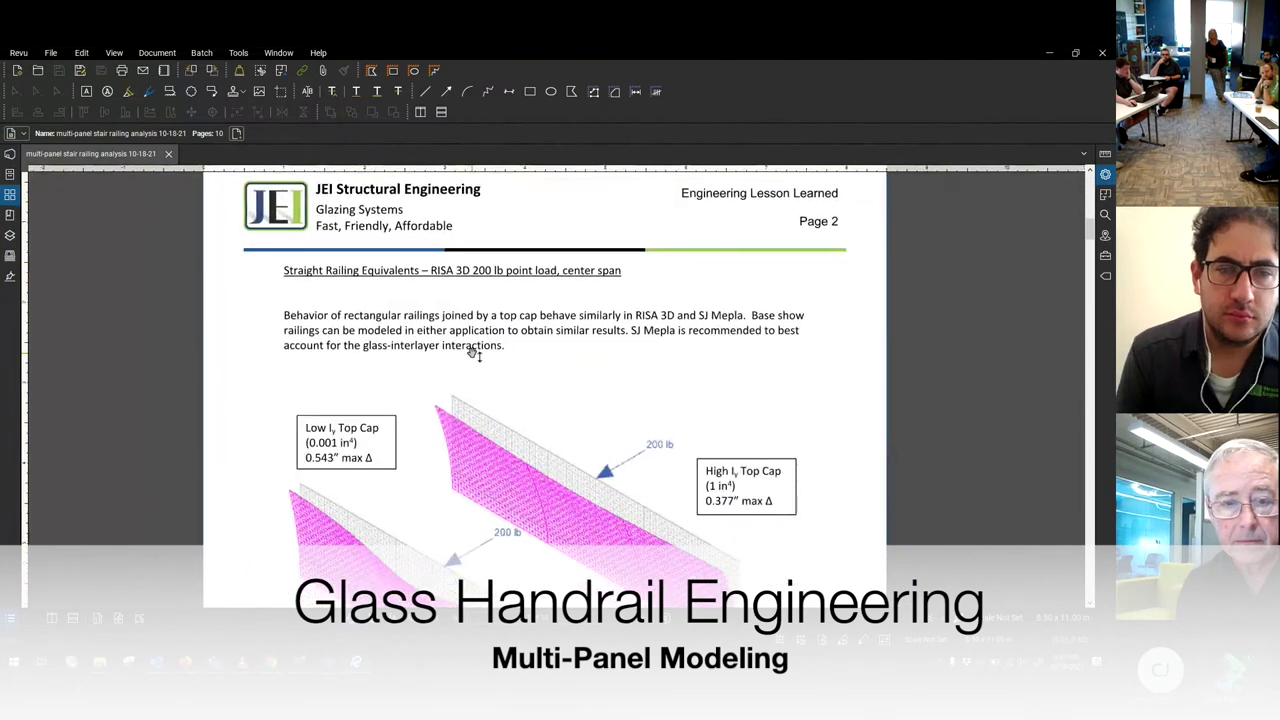
{"action": "scroll", "coordinate": [440, 310], "scroll_direction": "down", "scroll_amount": 3}
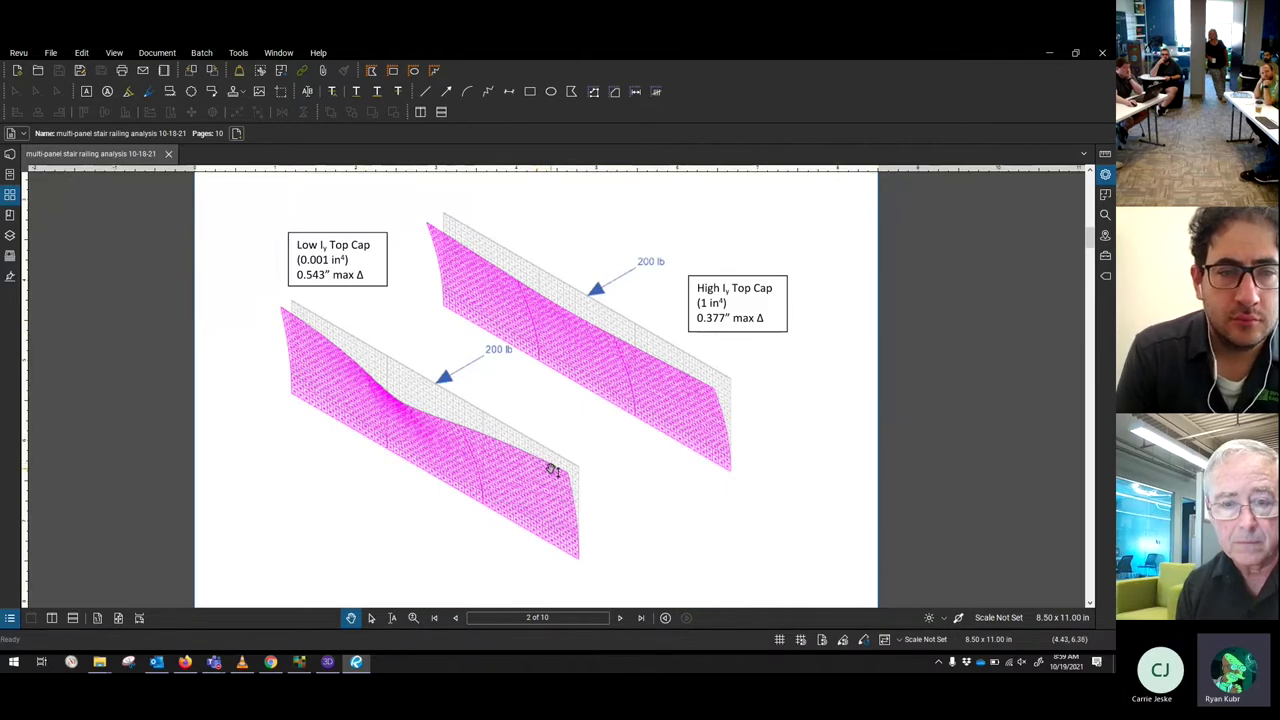
{"action": "scroll", "coordinate": [551, 469], "scroll_direction": "down", "scroll_amount": 5}
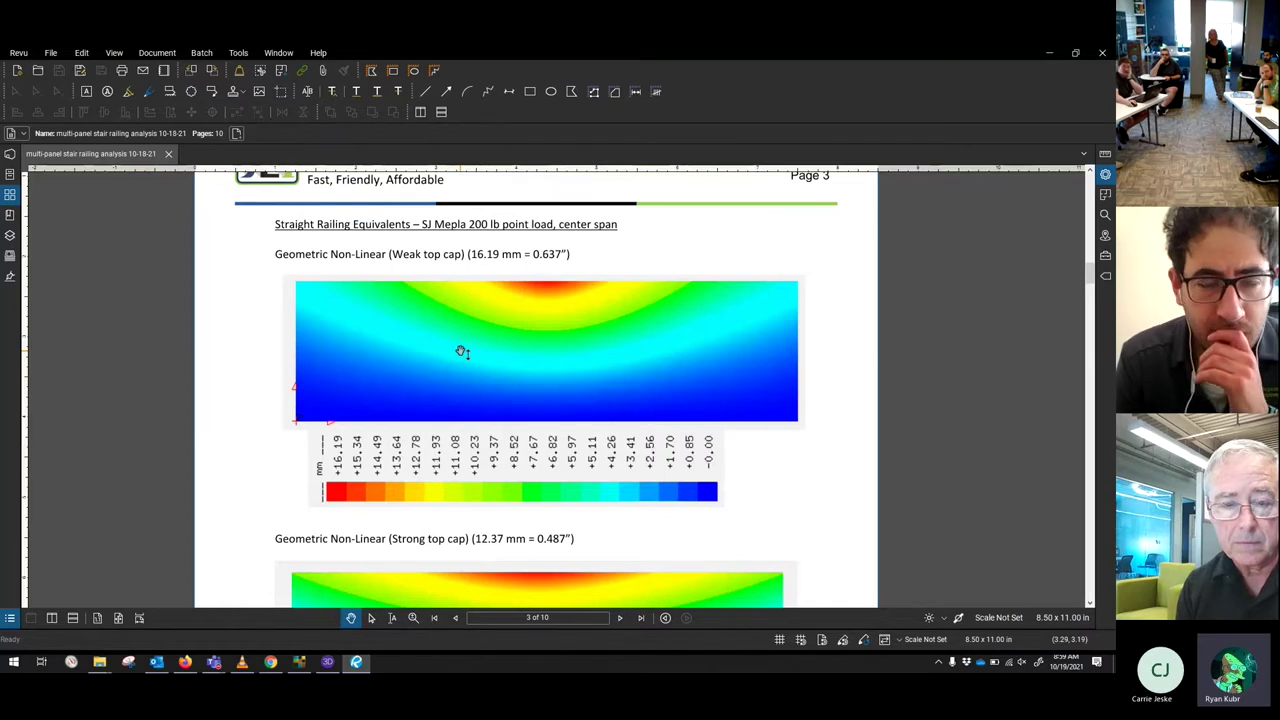
{"action": "left_click_drag", "start_coordinate": [454, 353], "coordinate": [444, 363]}
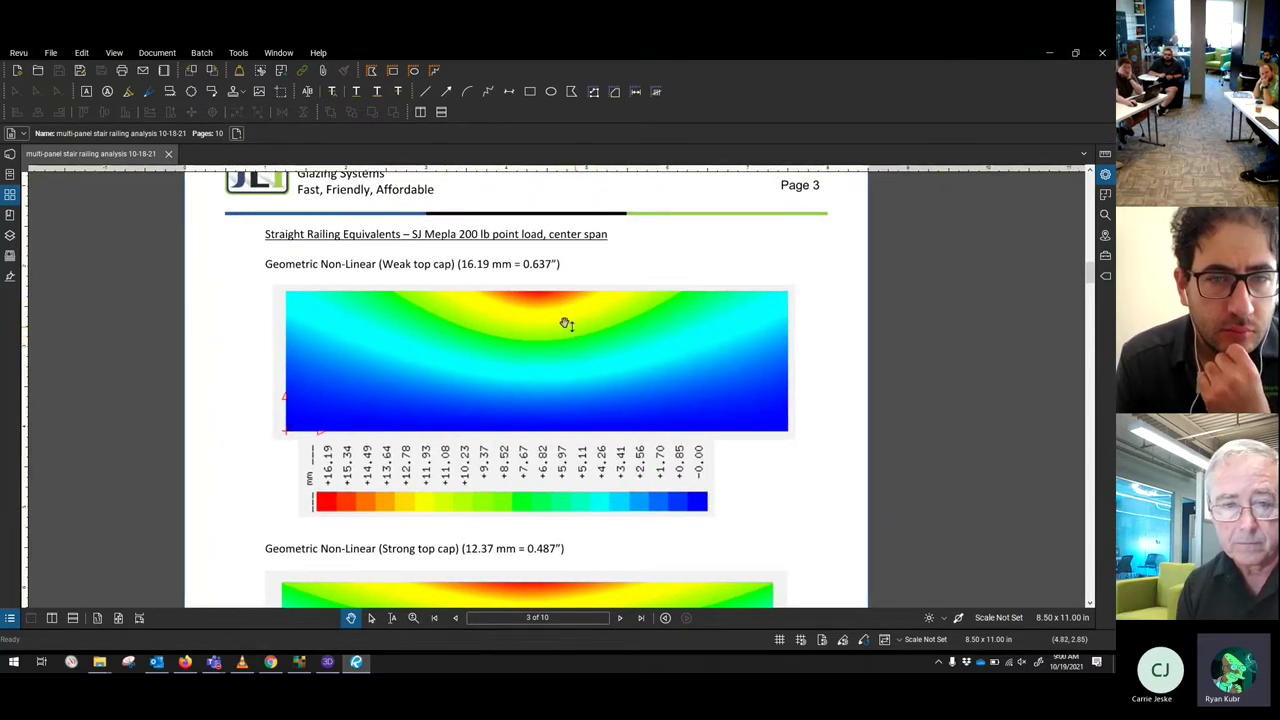
{"action": "scroll", "coordinate": [549, 330], "scroll_direction": "up", "scroll_amount": 5}
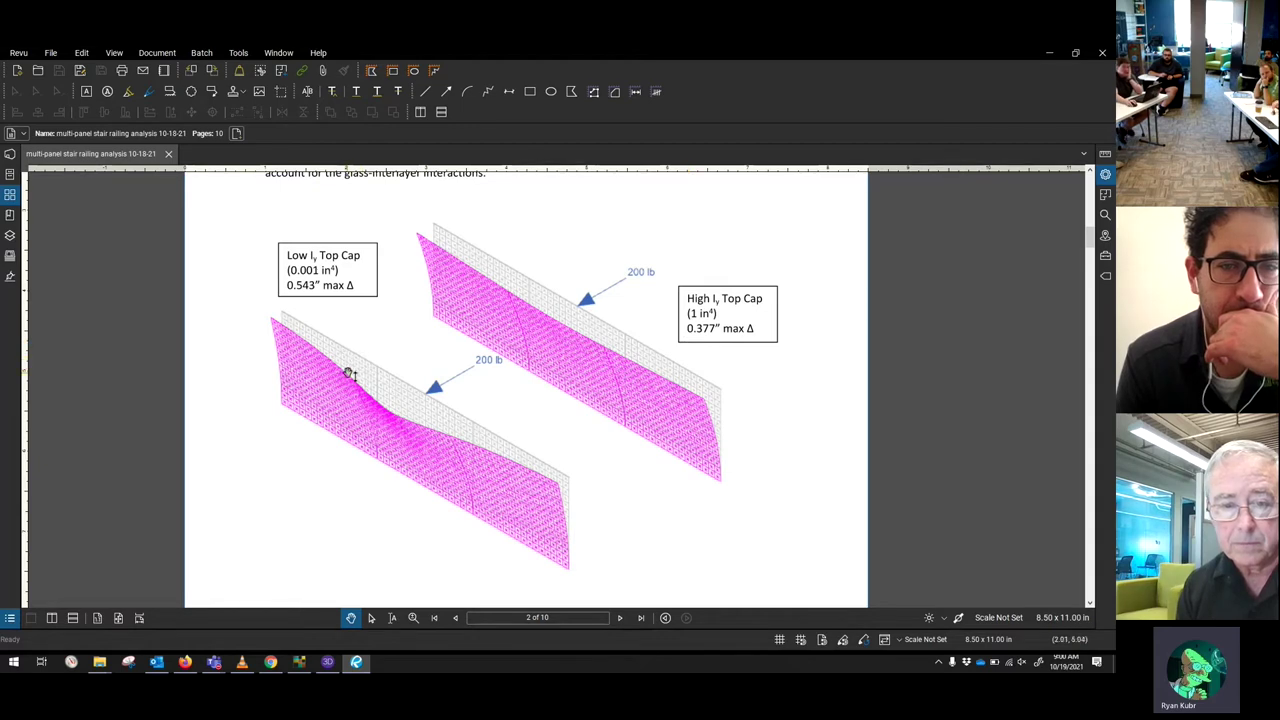
{"action": "scroll", "coordinate": [347, 371], "scroll_direction": "down", "scroll_amount": 10}
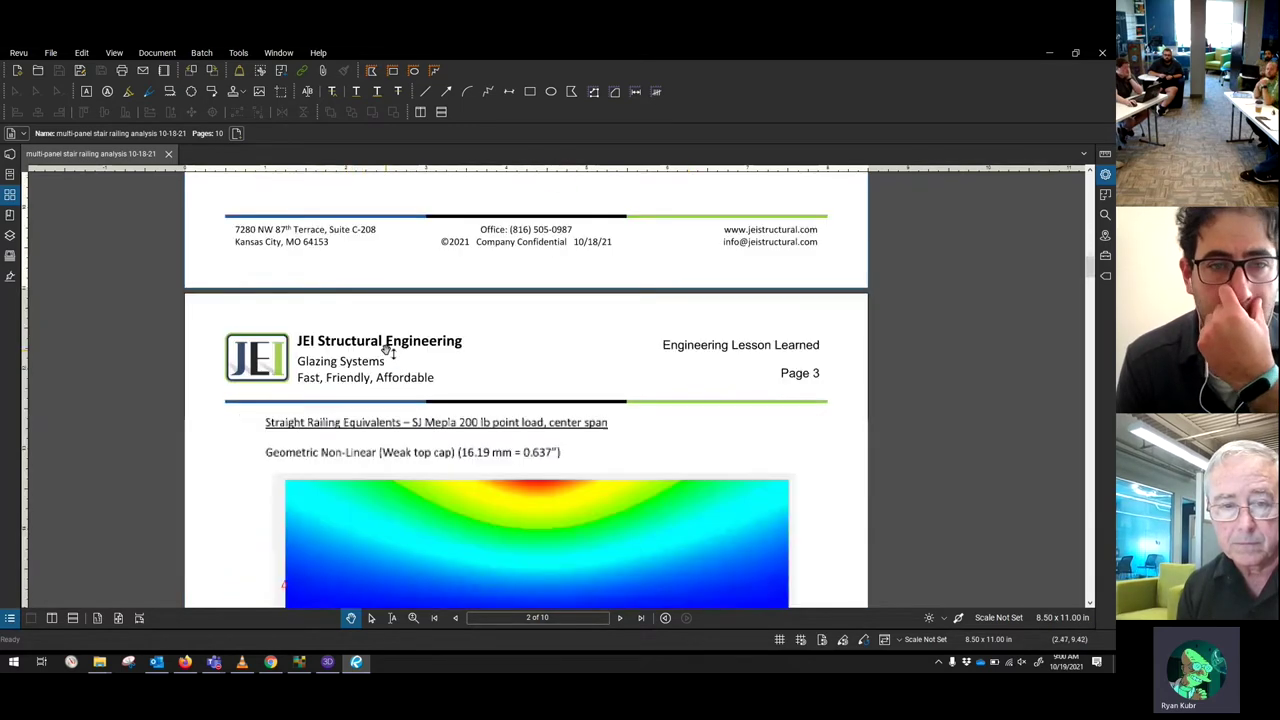
{"action": "scroll", "coordinate": [461, 317], "scroll_direction": "down", "scroll_amount": 5}
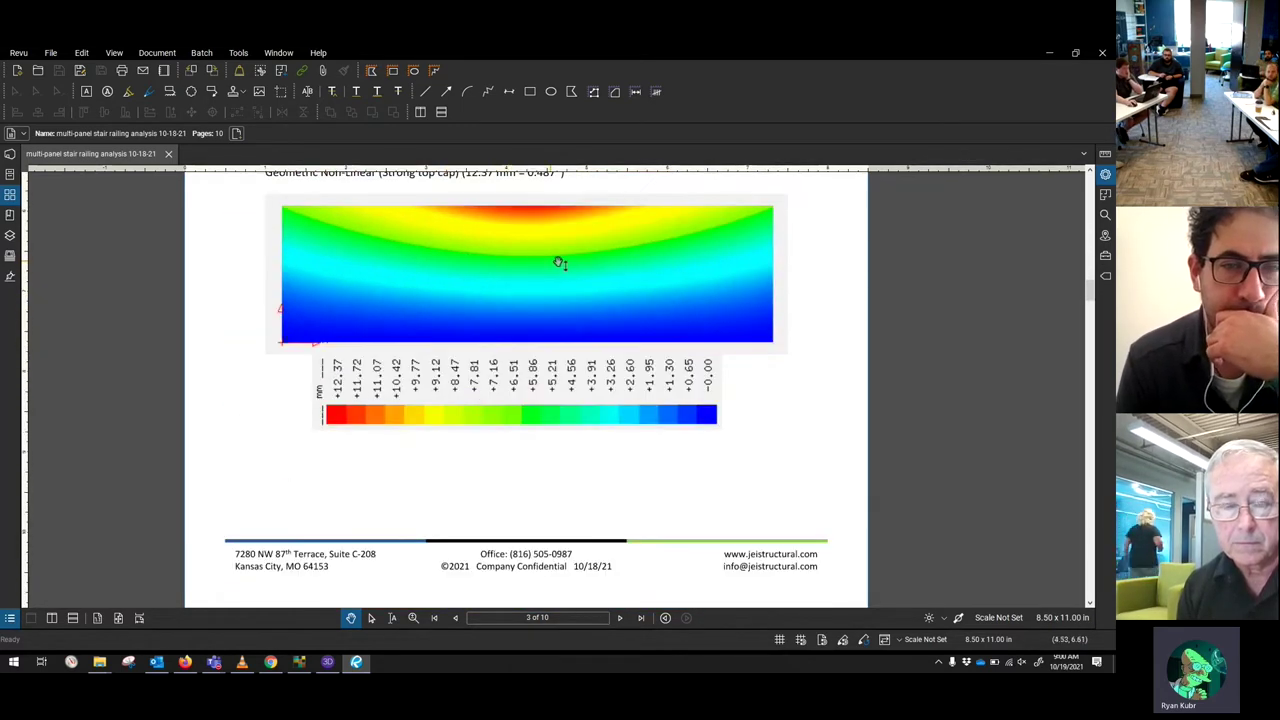
- Examine the multi-panel railing pages 4 to 7, covering RISA 3D deflected shapes and the RISA 3D and SJ Mepla stress locations
{"action": "scroll", "coordinate": [640, 300], "scroll_direction": "down", "scroll_amount": 4}
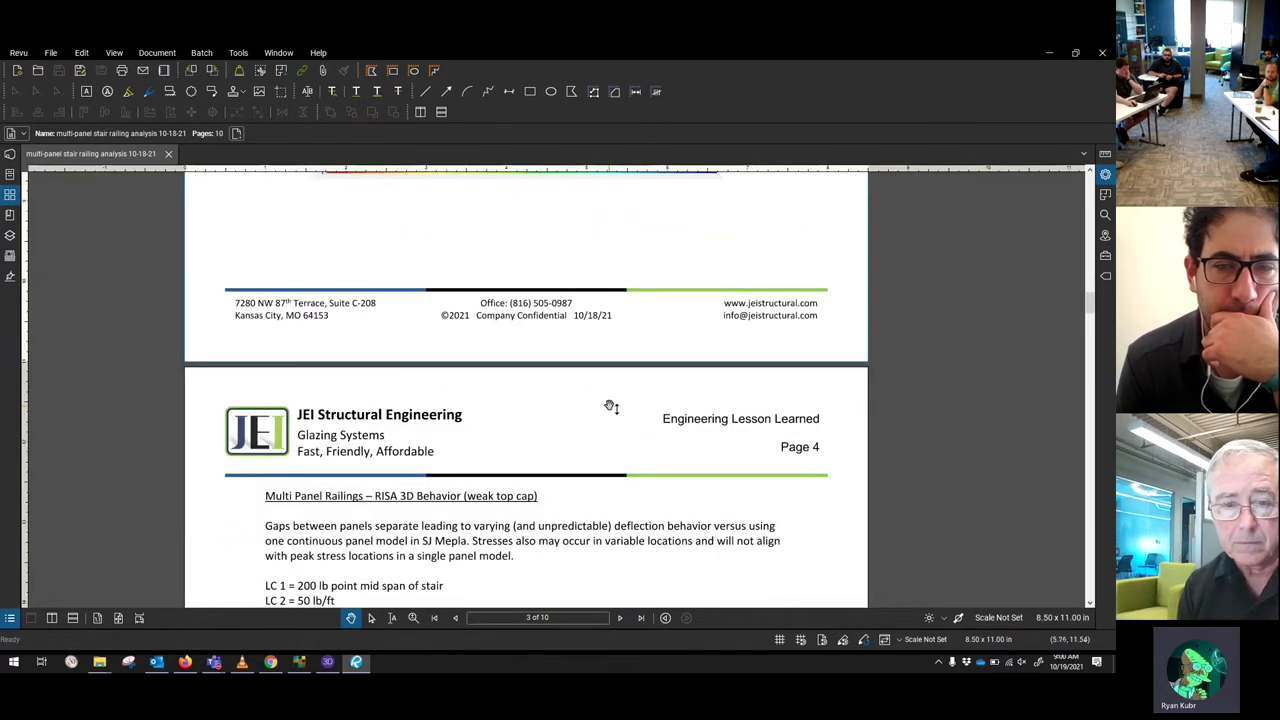
{"action": "scroll", "coordinate": [605, 335], "scroll_direction": "down", "scroll_amount": 1}
{"action": "scroll", "coordinate": [632, 437], "scroll_direction": "down", "scroll_amount": 4}
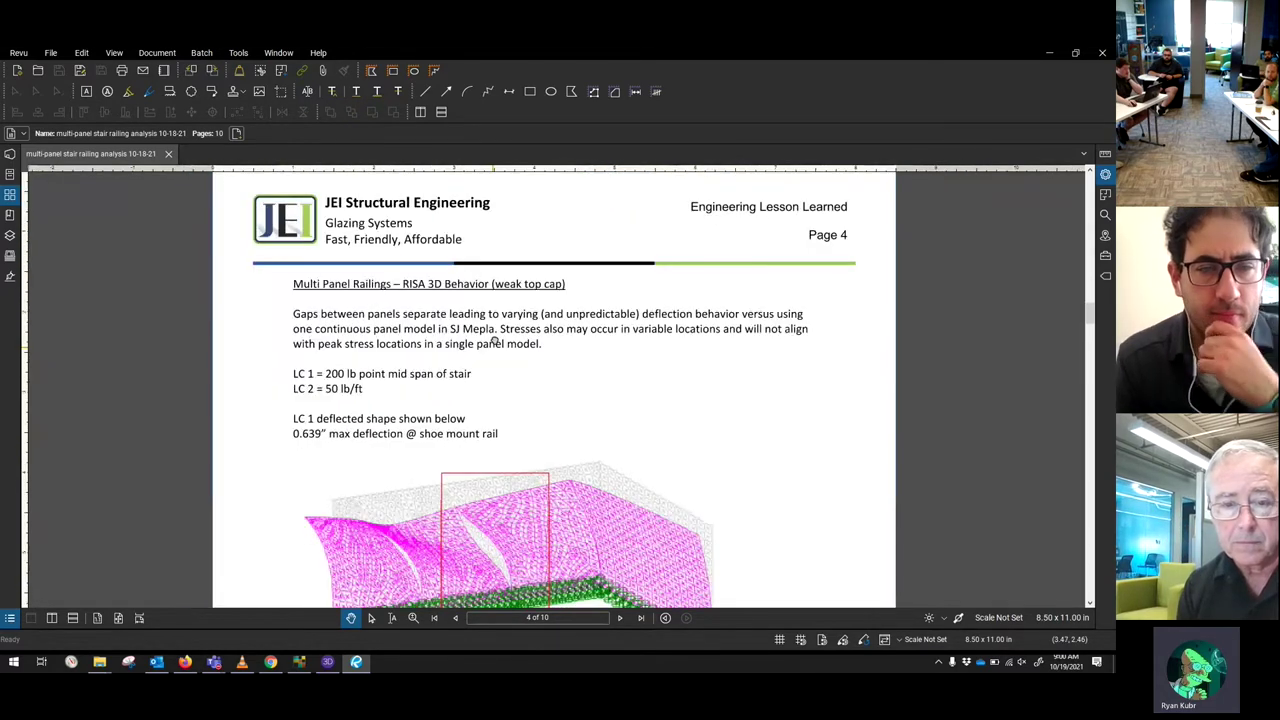
{"action": "scroll", "coordinate": [354, 331], "scroll_direction": "down", "scroll_amount": 3}
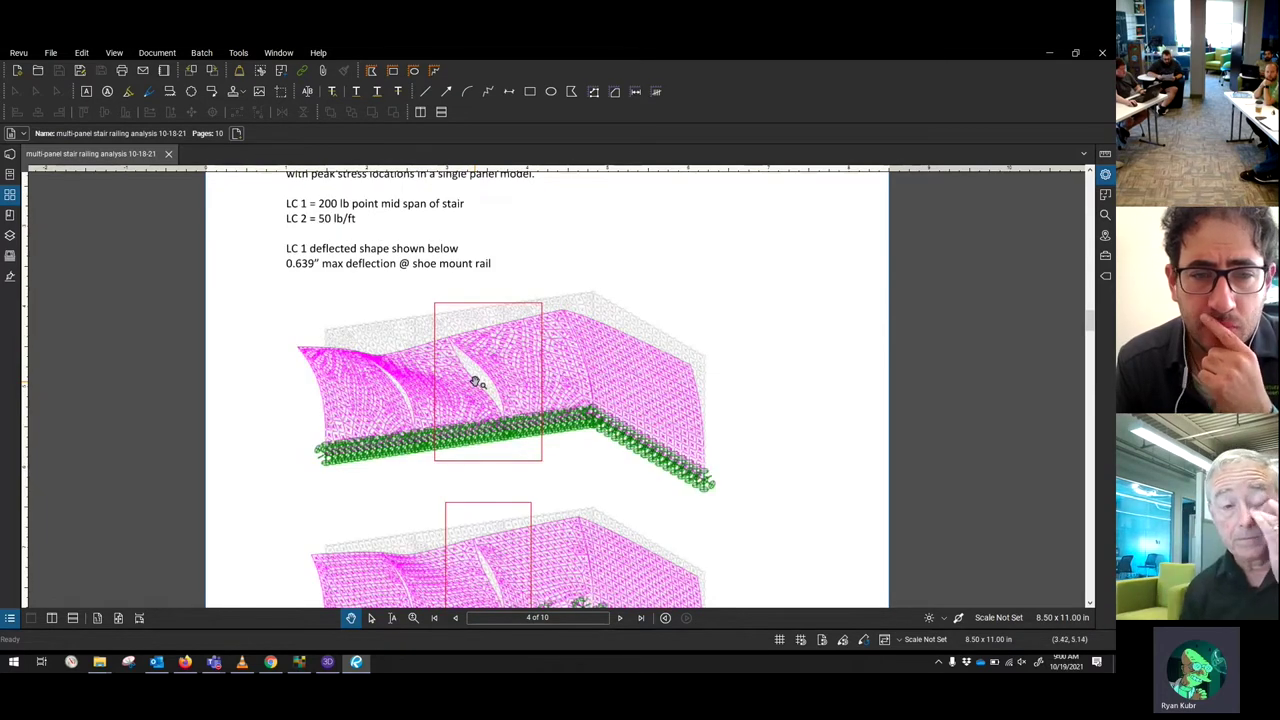
{"action": "scroll", "coordinate": [477, 381], "scroll_direction": "up", "scroll_amount": 4}
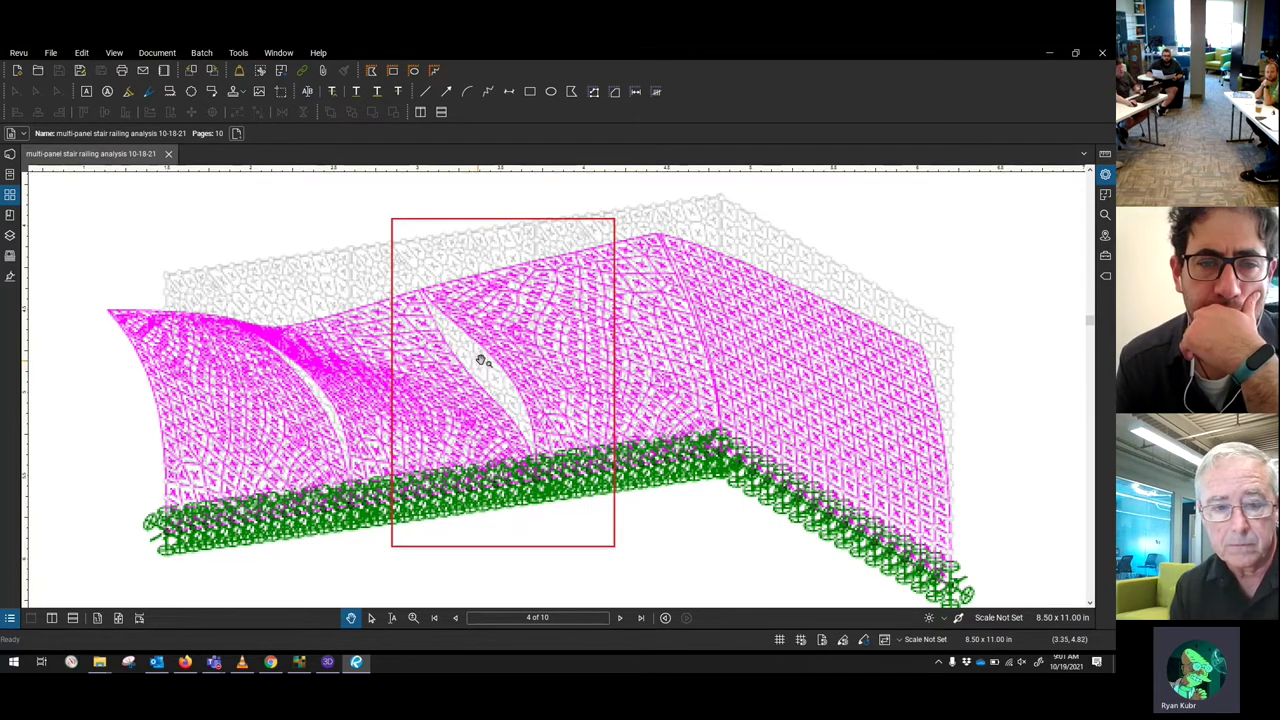
{"action": "scroll", "coordinate": [483, 361], "scroll_direction": "down", "scroll_amount": 3, "text": "ctrl"}
{"action": "scroll", "coordinate": [495, 345], "scroll_direction": "down", "scroll_amount": 8}
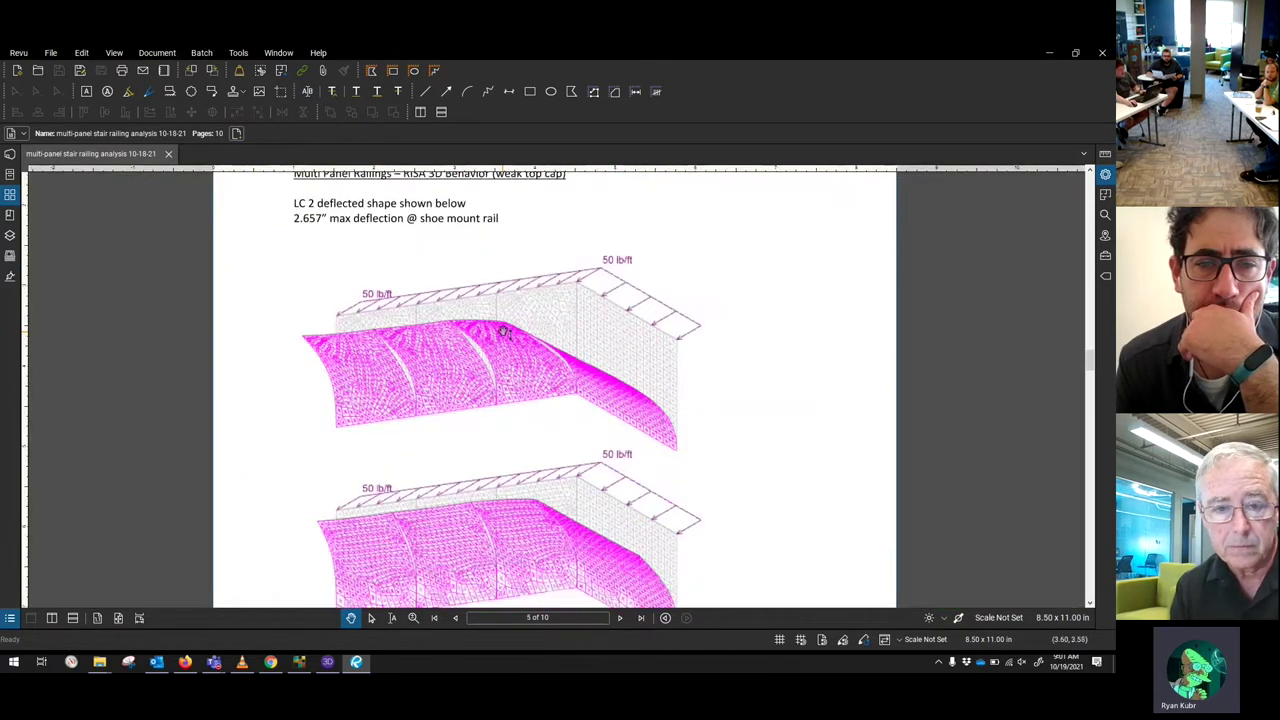
{"action": "scroll", "coordinate": [505, 333], "scroll_direction": "down", "scroll_amount": 8}
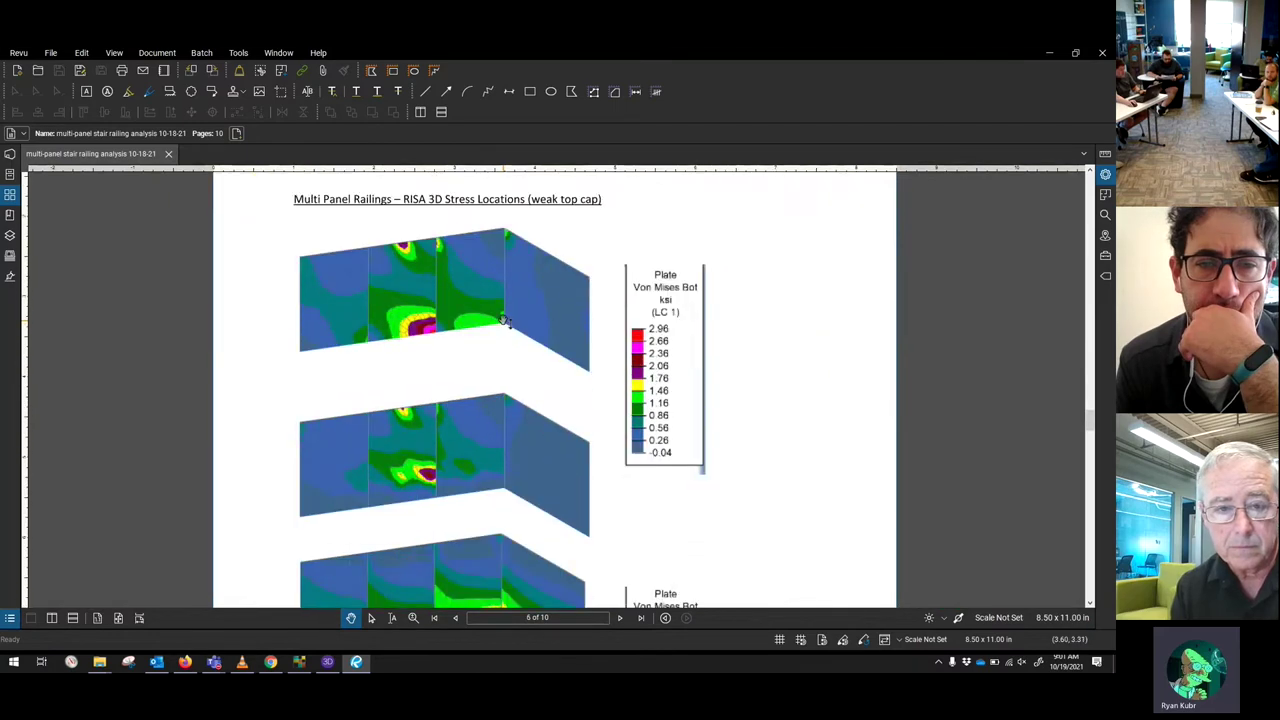
{"action": "scroll", "coordinate": [505, 318], "scroll_direction": "down", "scroll_amount": 8}
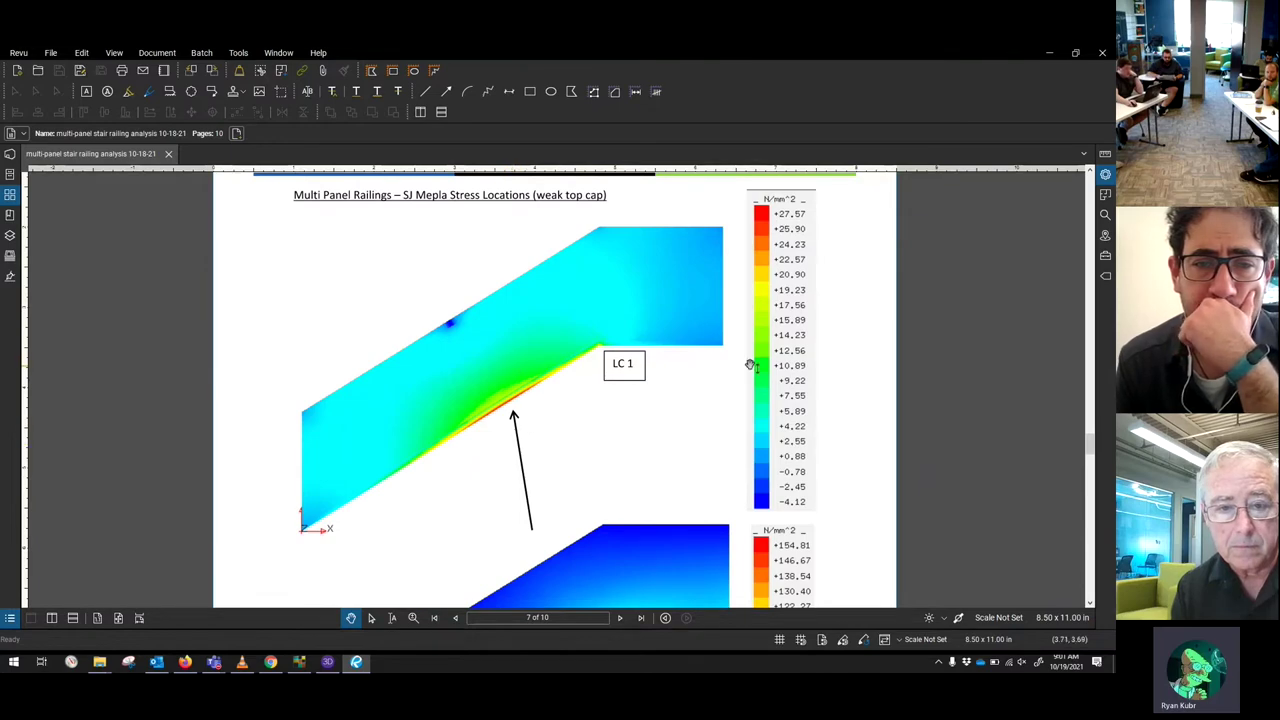
- Return to page 4 and compare the LC 1 deflected shapes of the continuously supported and spaced-support stair railings
{"action": "left_click_drag", "start_coordinate": [1088, 444], "coordinate": [1067, 320]}
{"action": "scroll", "coordinate": [864, 297], "scroll_direction": "down", "scroll_amount": 1}
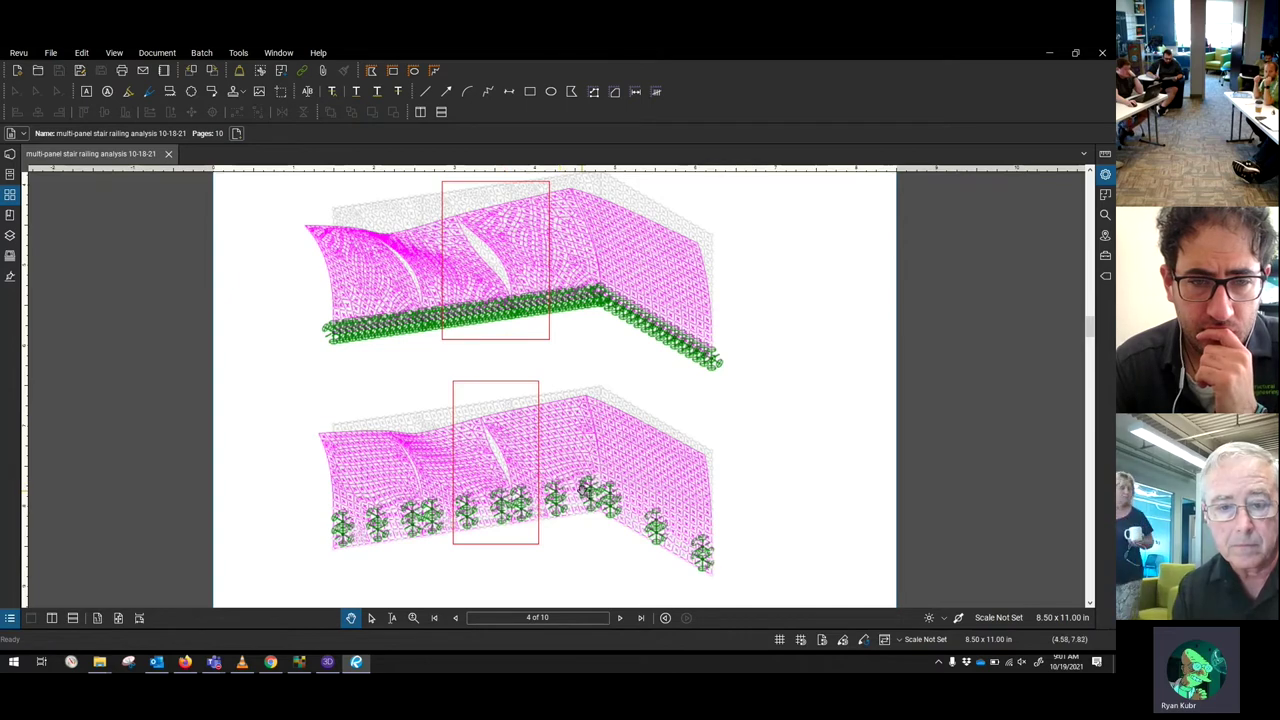
{"action": "scroll", "coordinate": [584, 488], "scroll_direction": "down", "scroll_amount": 1}
{"action": "scroll", "coordinate": [616, 418], "scroll_direction": "down", "scroll_amount": 1}
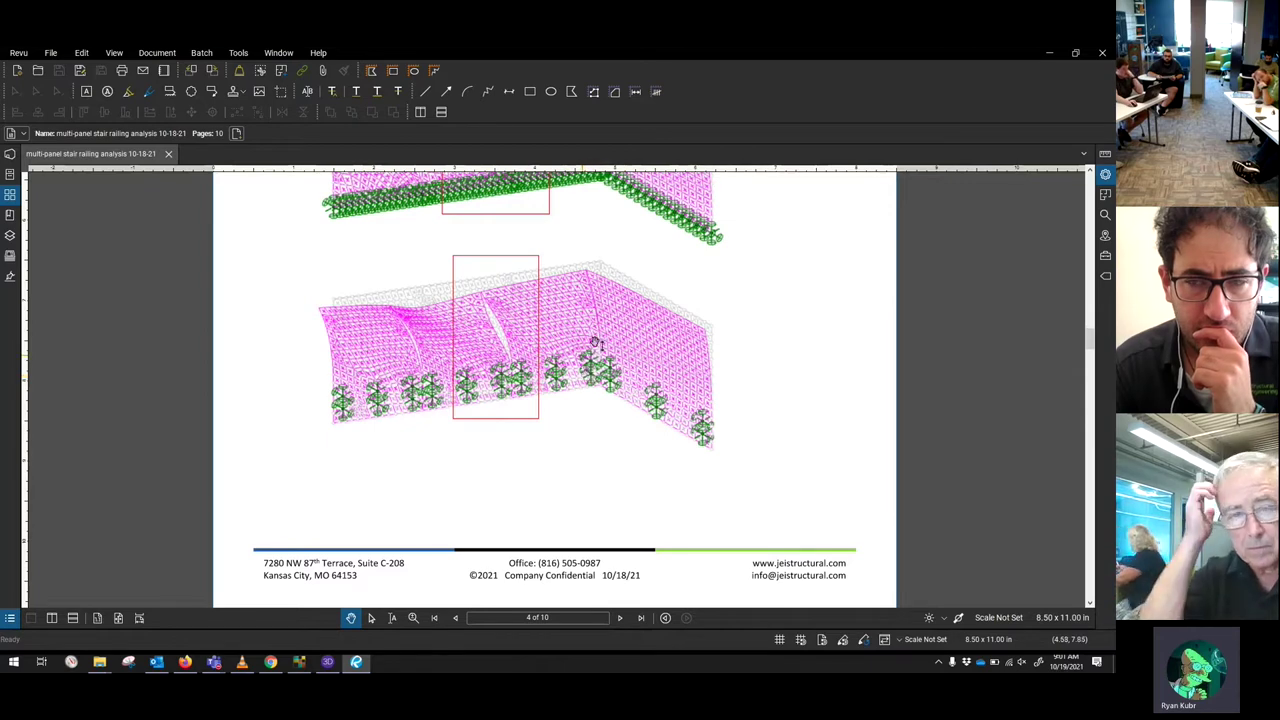
{"action": "scroll", "coordinate": [594, 336], "scroll_direction": "down", "scroll_amount": 4}
{"action": "scroll", "coordinate": [594, 332], "scroll_direction": "up", "scroll_amount": 5}
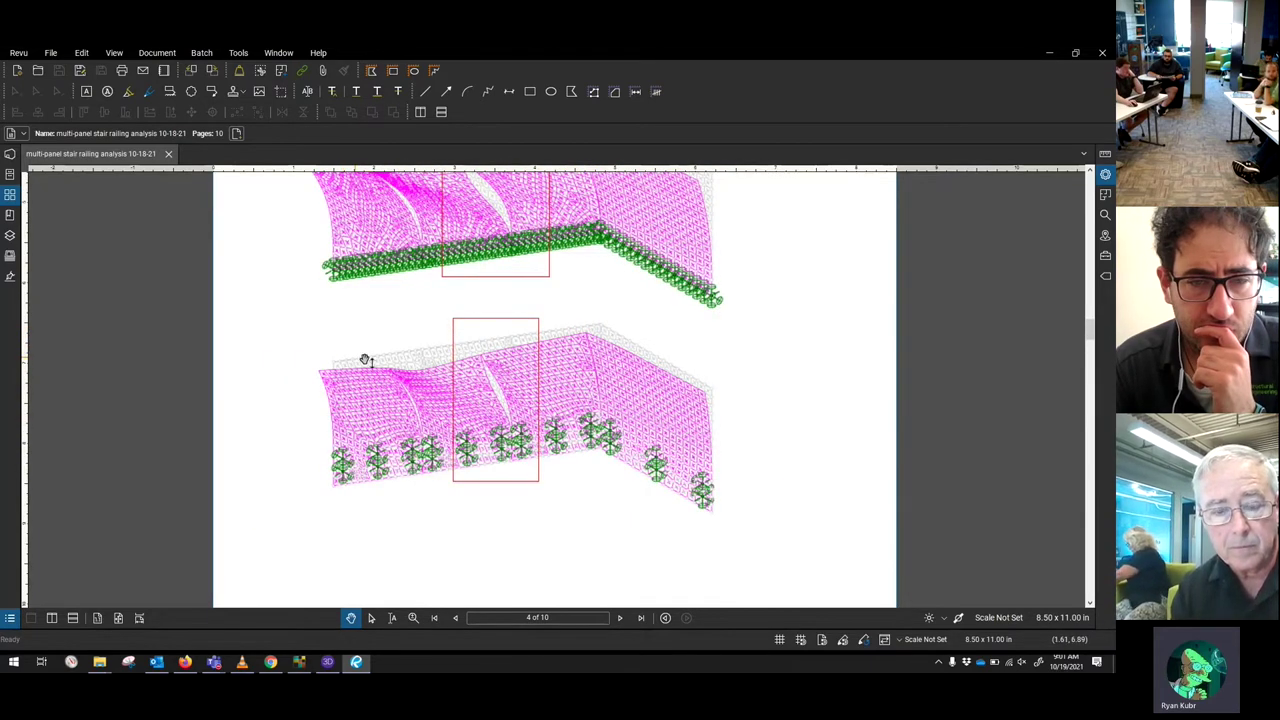
{"action": "scroll", "coordinate": [569, 331], "scroll_direction": "down", "scroll_amount": 8}
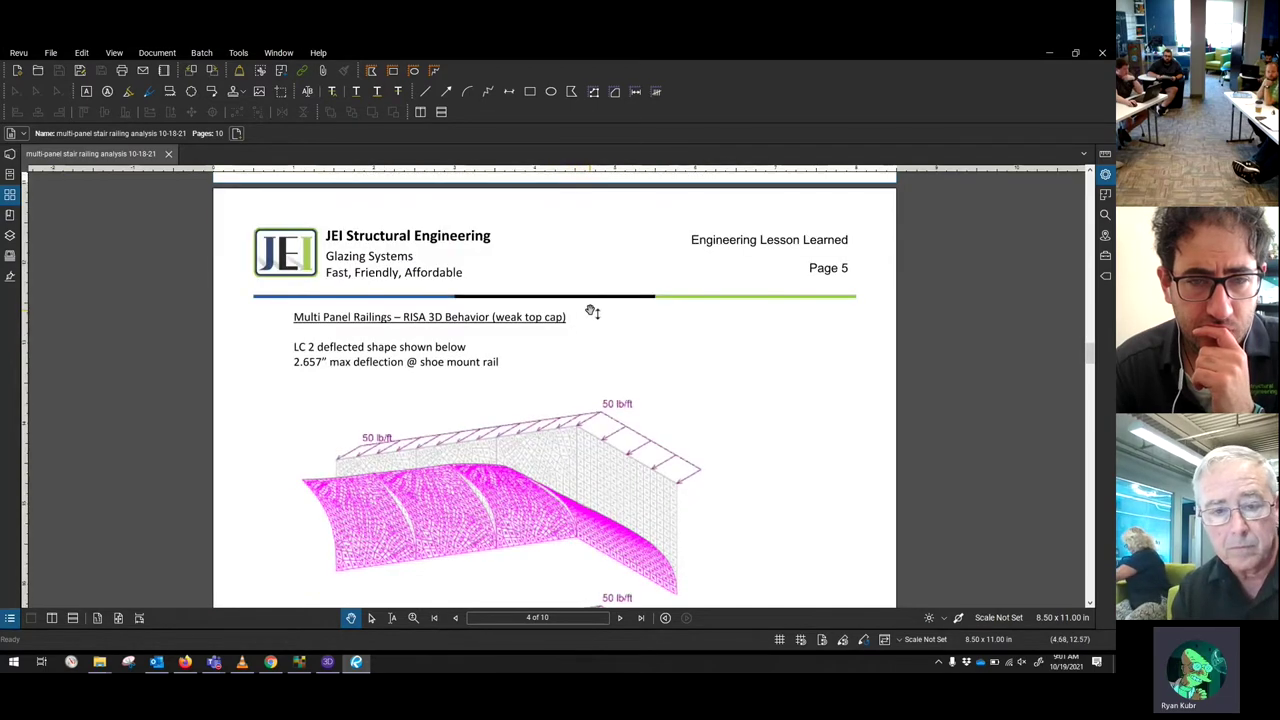
- Inspect the panel gaps and base supports of both LC 1 railing models on page 4 up close
{"action": "scroll", "coordinate": [605, 300], "scroll_direction": "up", "scroll_amount": 7}
{"action": "scroll", "coordinate": [613, 295], "scroll_direction": "up", "scroll_amount": 5}
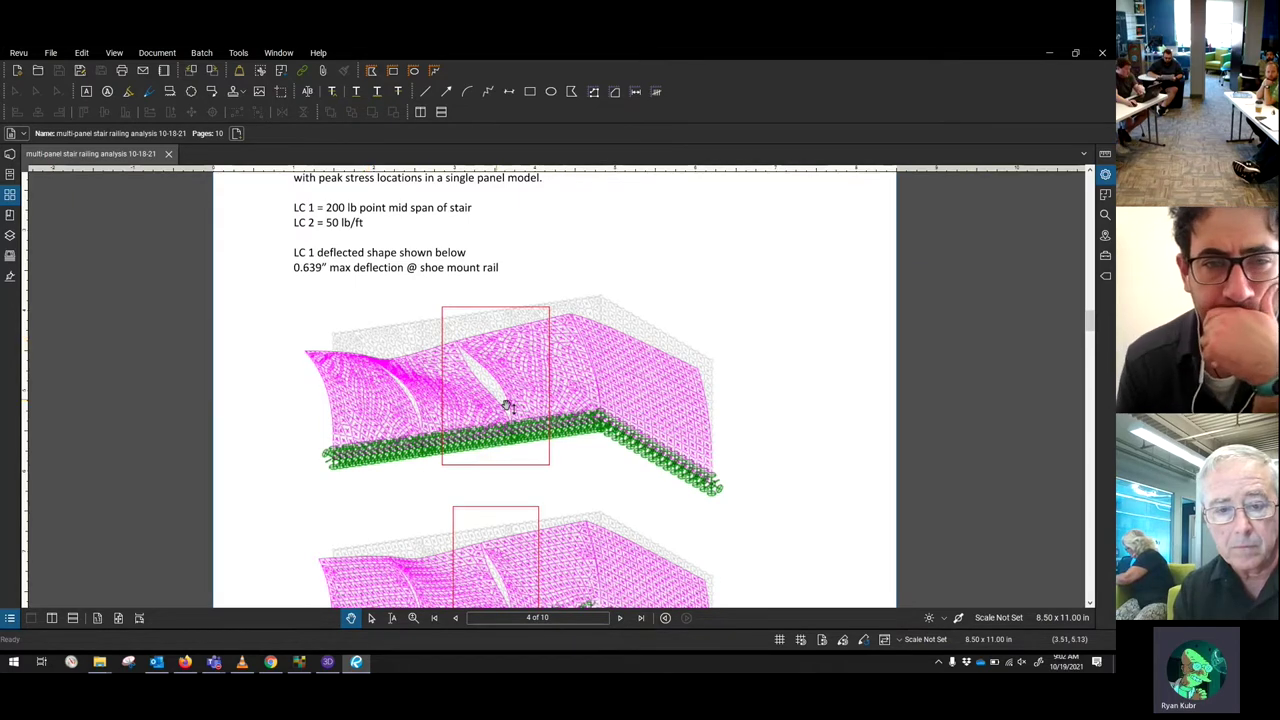
{"action": "scroll", "coordinate": [568, 470], "scroll_direction": "up", "scroll_amount": 1}
{"action": "scroll", "coordinate": [568, 497], "scroll_direction": "up", "scroll_amount": 1}
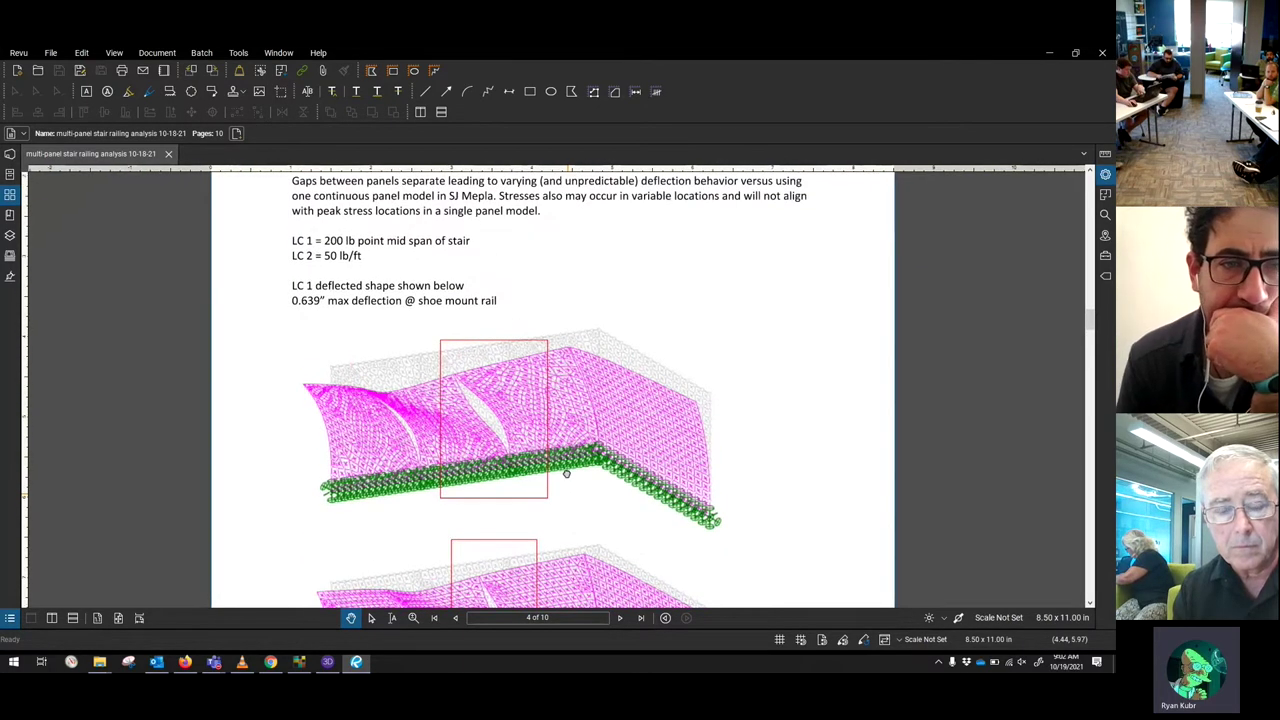
{"action": "scroll", "coordinate": [566, 474], "scroll_direction": "down", "scroll_amount": 5}
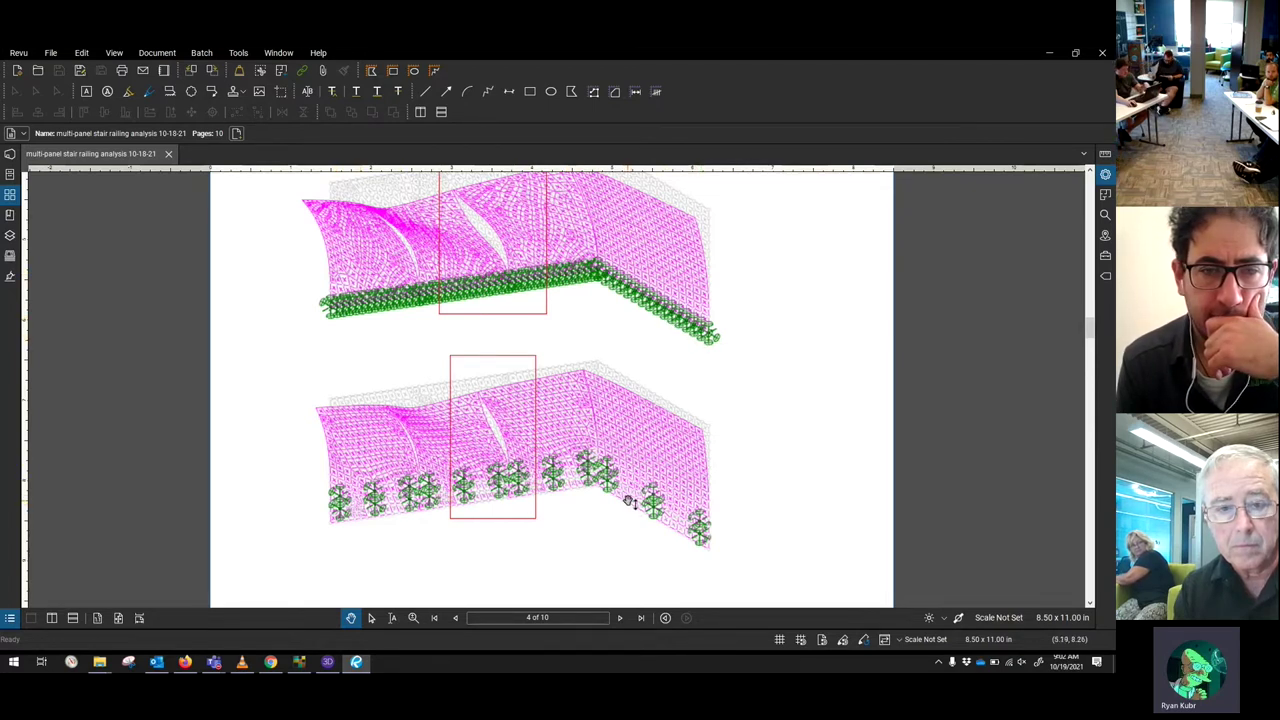
{"action": "scroll", "coordinate": [557, 490], "scroll_direction": "up", "scroll_amount": 3}
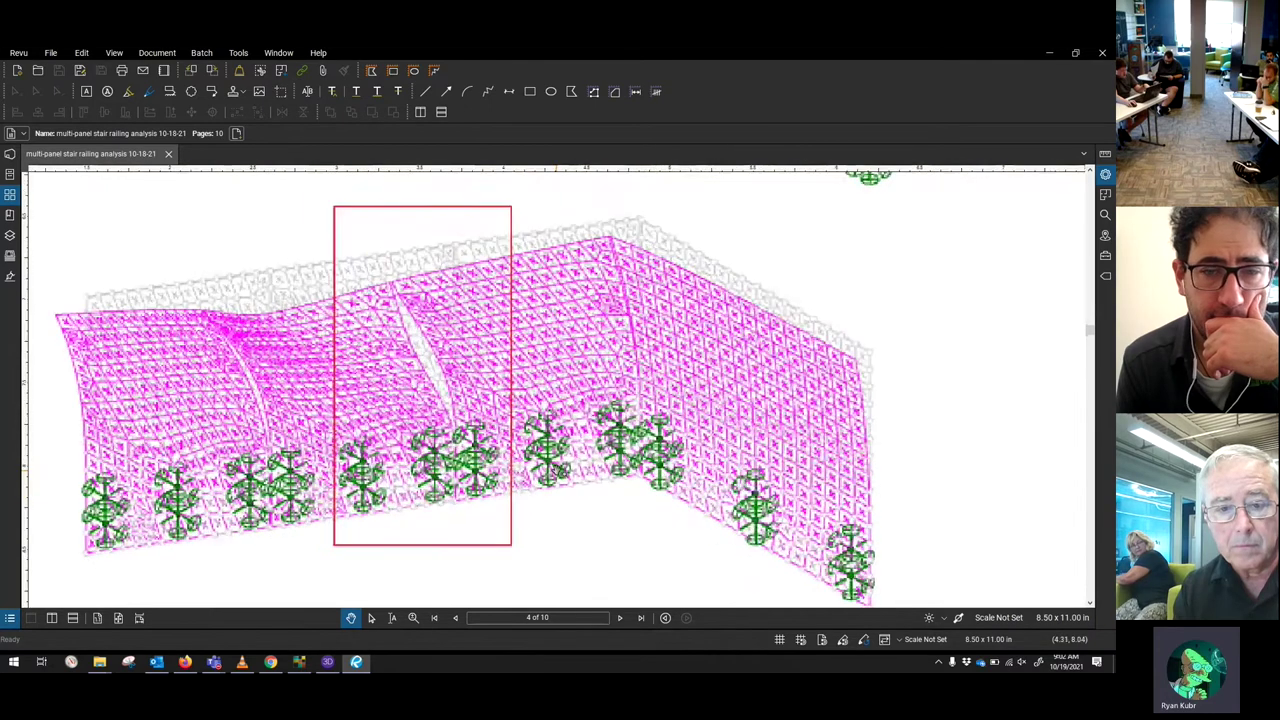
{"action": "scroll", "coordinate": [553, 490], "scroll_direction": "down", "scroll_amount": 3}
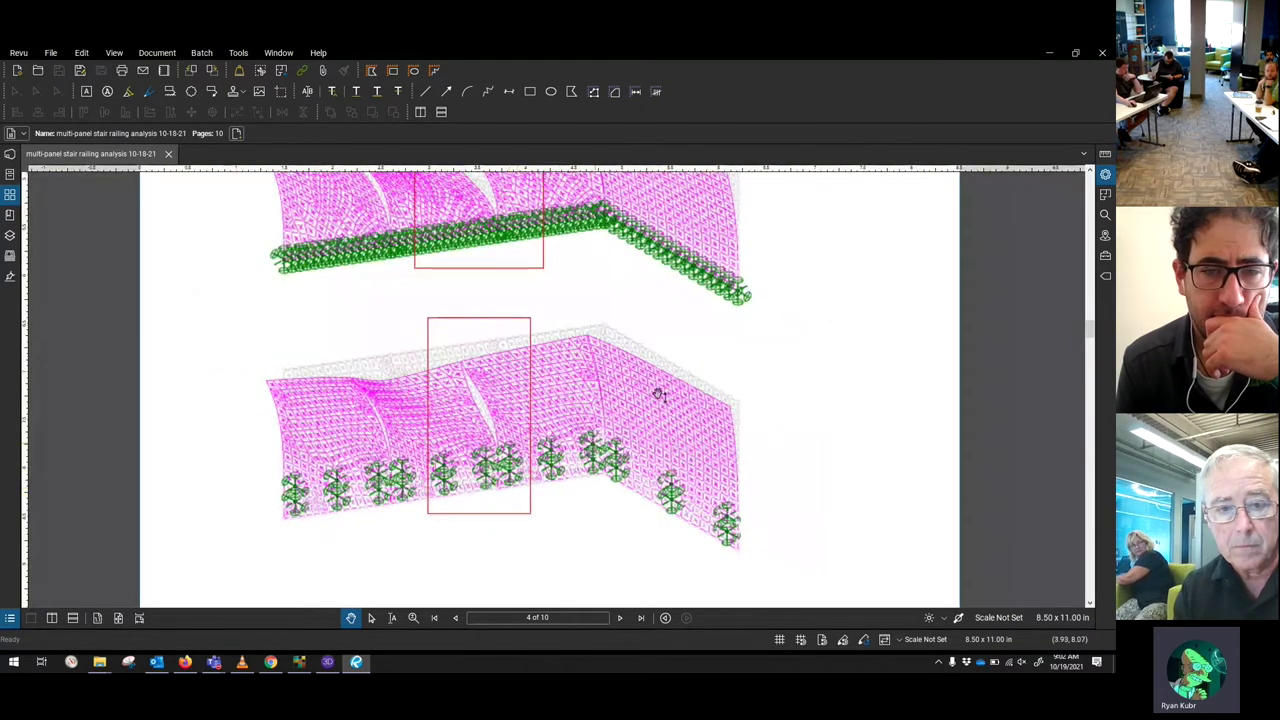
{"action": "scroll", "coordinate": [781, 420], "scroll_direction": "up", "scroll_amount": 2}
{"action": "left_click_drag", "start_coordinate": [781, 420], "coordinate": [772, 470]}
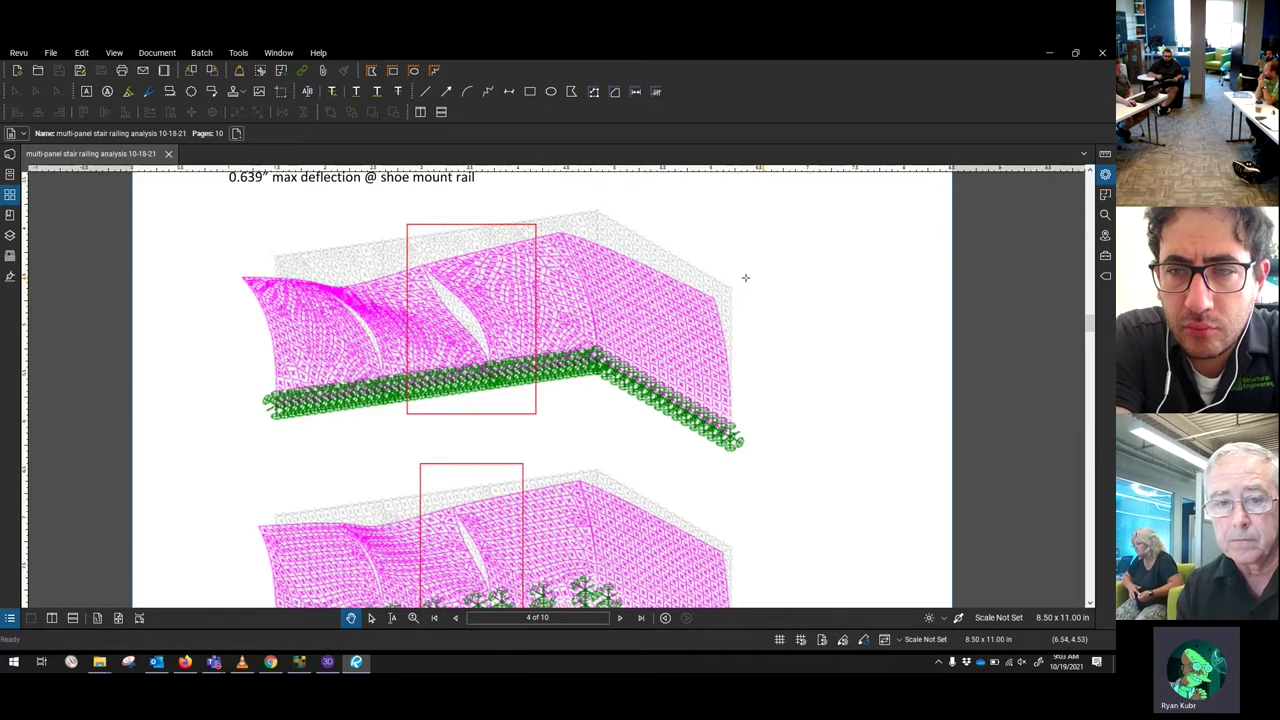
- Draw a diagonal red line in the blank area beside the upper railing model on page 4
{"action": "key", "text": "l"}
{"action": "left_click_drag", "start_coordinate": [866, 201], "coordinate": [744, 281]}
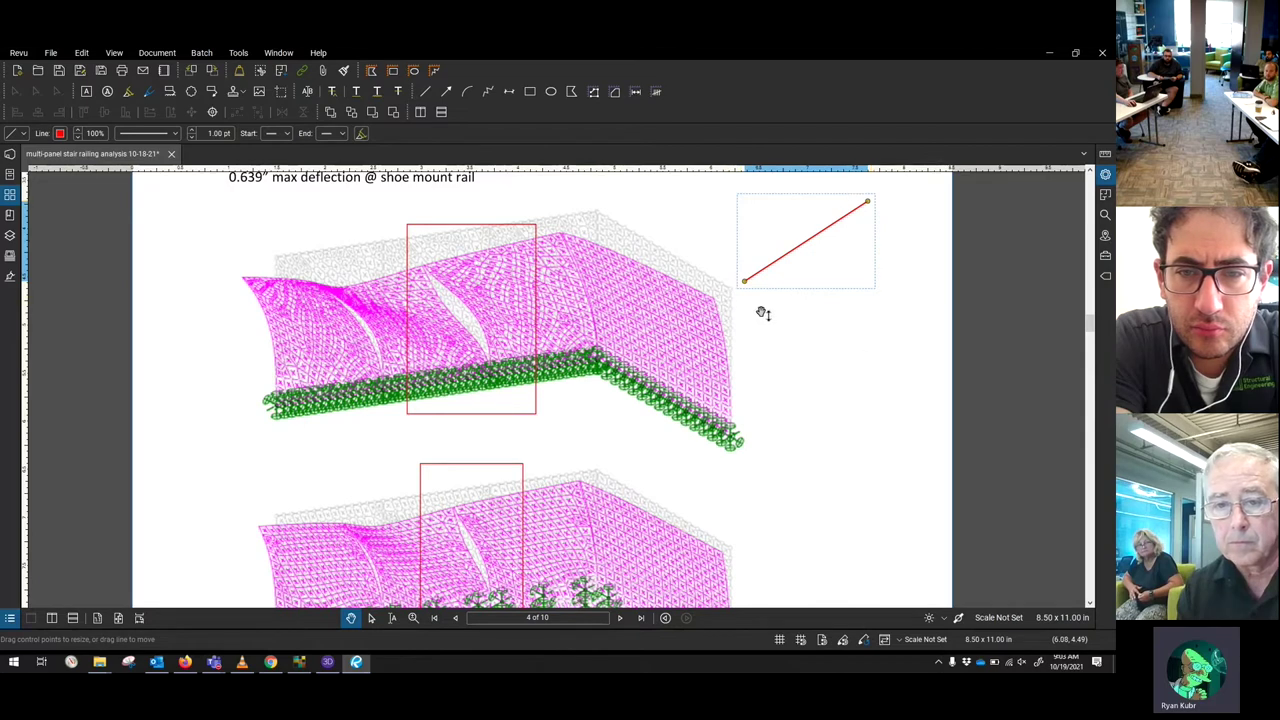
{"action": "left_click", "coordinate": [806, 372]}
{"action": "scroll", "coordinate": [801, 380], "scroll_direction": "up", "scroll_amount": 5}
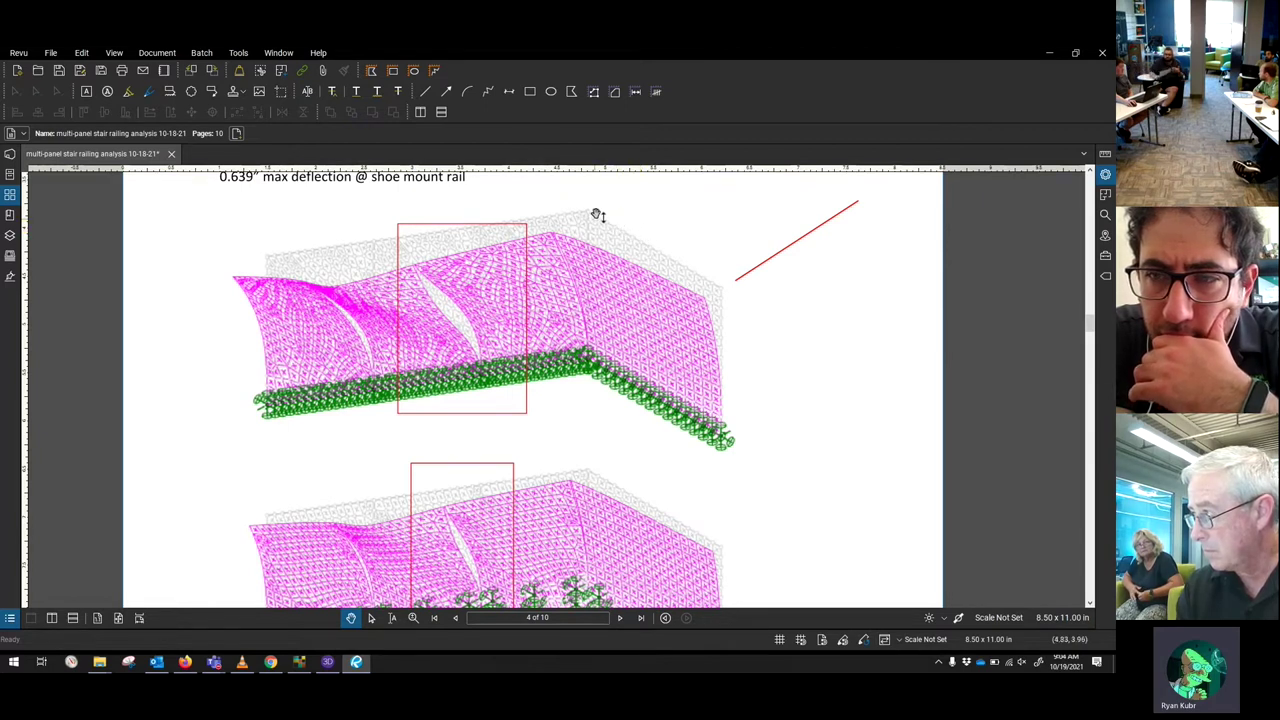
- Mark the upper railing's top corner with a short red arrow, and delete both the arrow and the diagonal line
{"action": "key", "text": "l"}
{"action": "left_click_drag", "start_coordinate": [599, 206], "coordinate": [588, 214]}
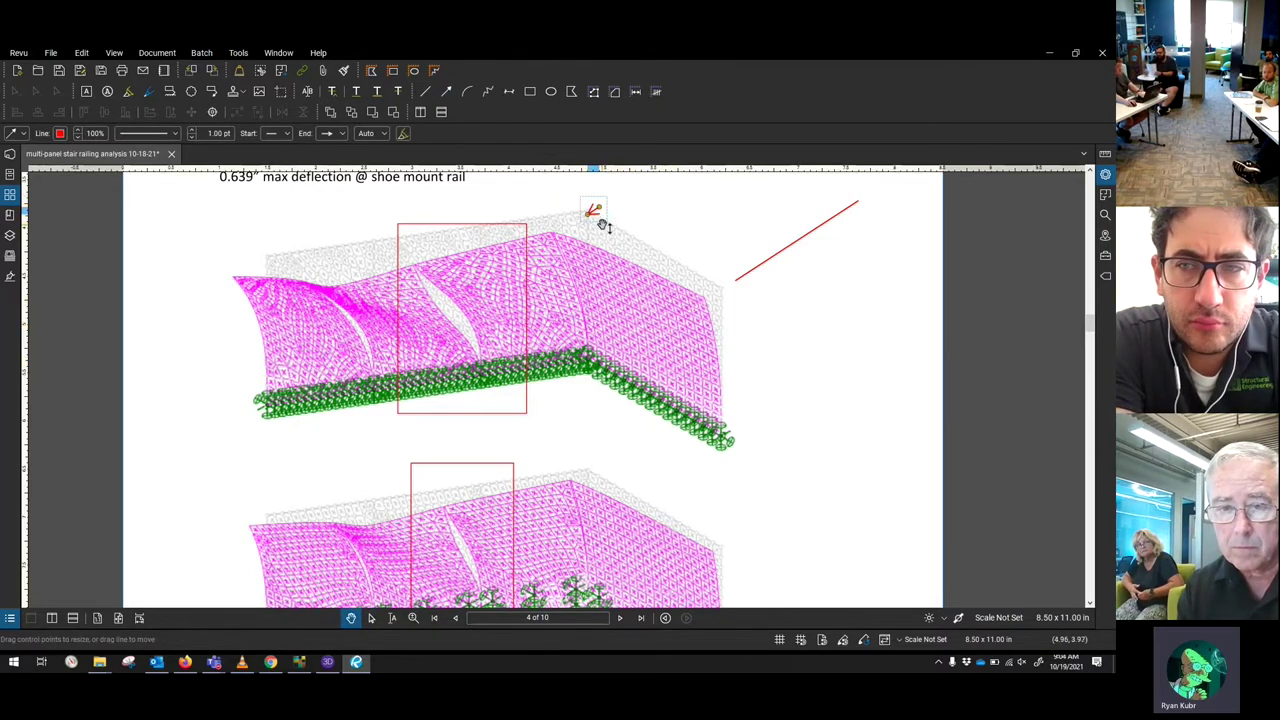
{"action": "key", "text": "Delete"}
{"action": "left_click", "coordinate": [772, 258]}
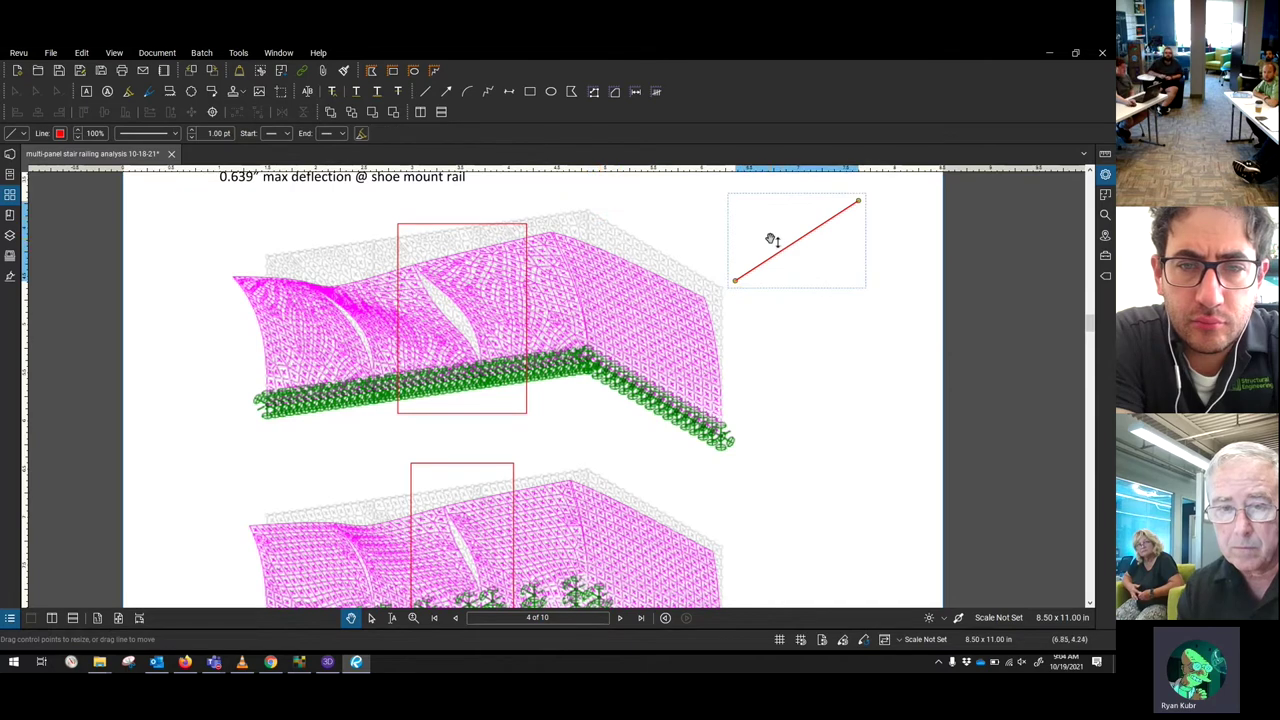
{"action": "key", "text": "Delete"}
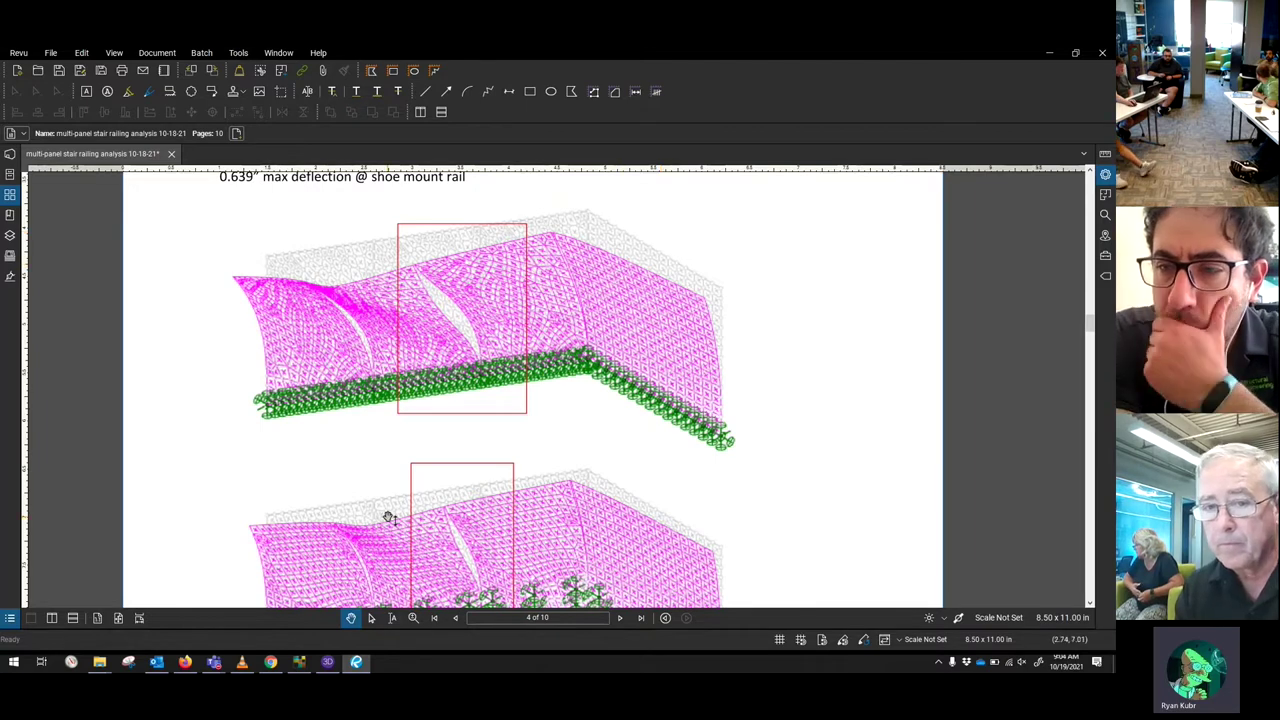
- Switch to RISA-3D and open the model file "stair rail w- cap example (meshed)r3d.r3d" from the model files folder, dismissing its startup dialogs
{"action": "left_click", "coordinate": [327, 663]}
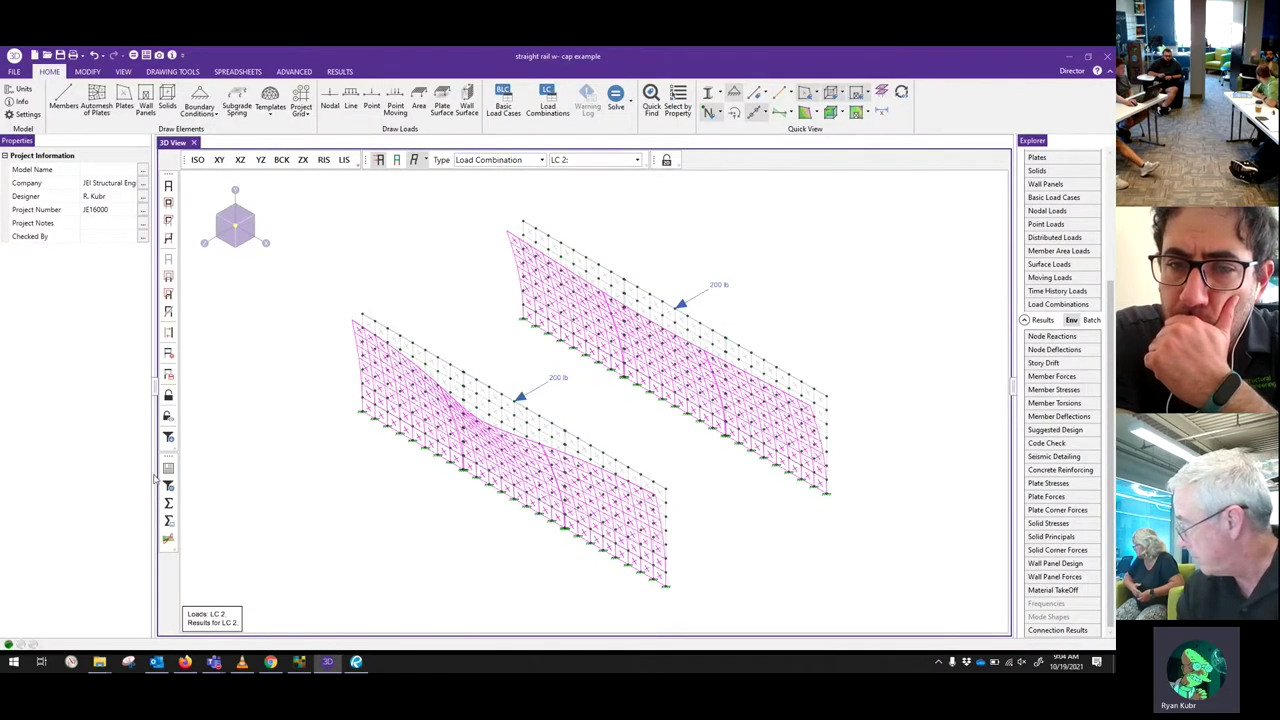
{"action": "mouse_move", "coordinate": [95, 650]}
{"action": "left_click", "coordinate": [66, 603]}
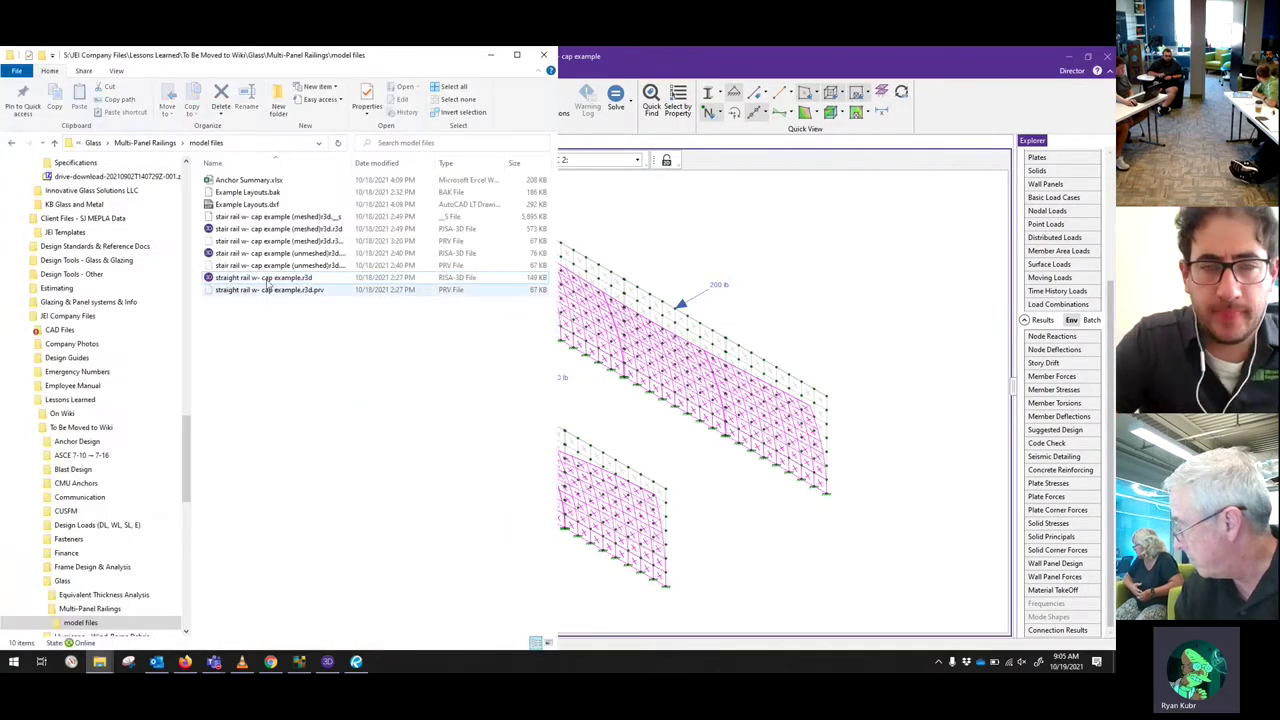
{"action": "double_click", "coordinate": [273, 230]}
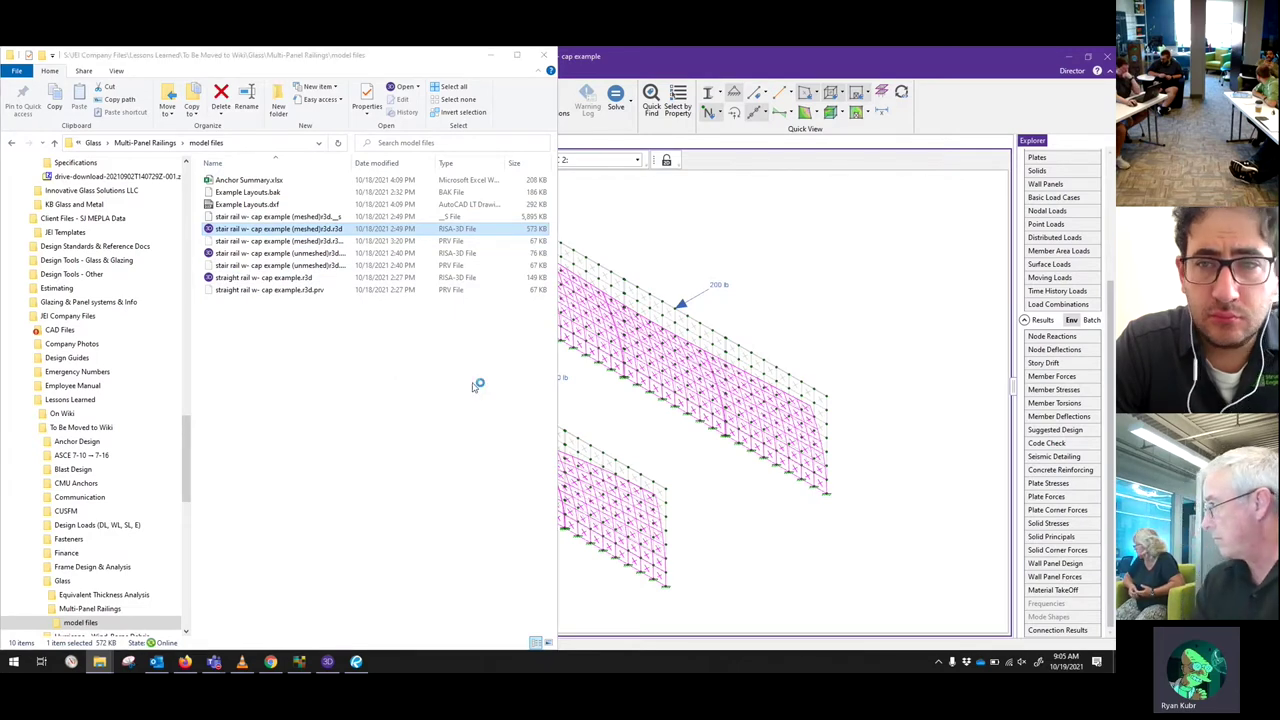
{"action": "left_click", "coordinate": [575, 374]}
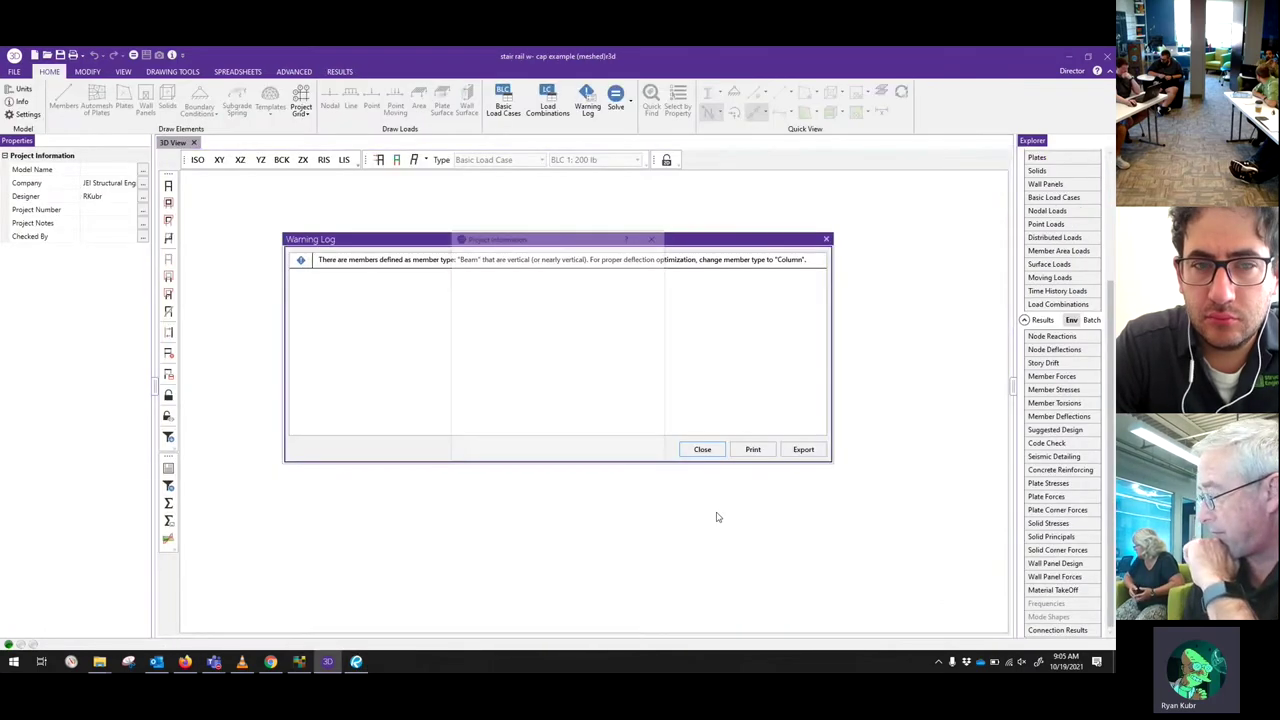
{"action": "left_click", "coordinate": [596, 452]}
{"action": "left_click", "coordinate": [687, 451]}
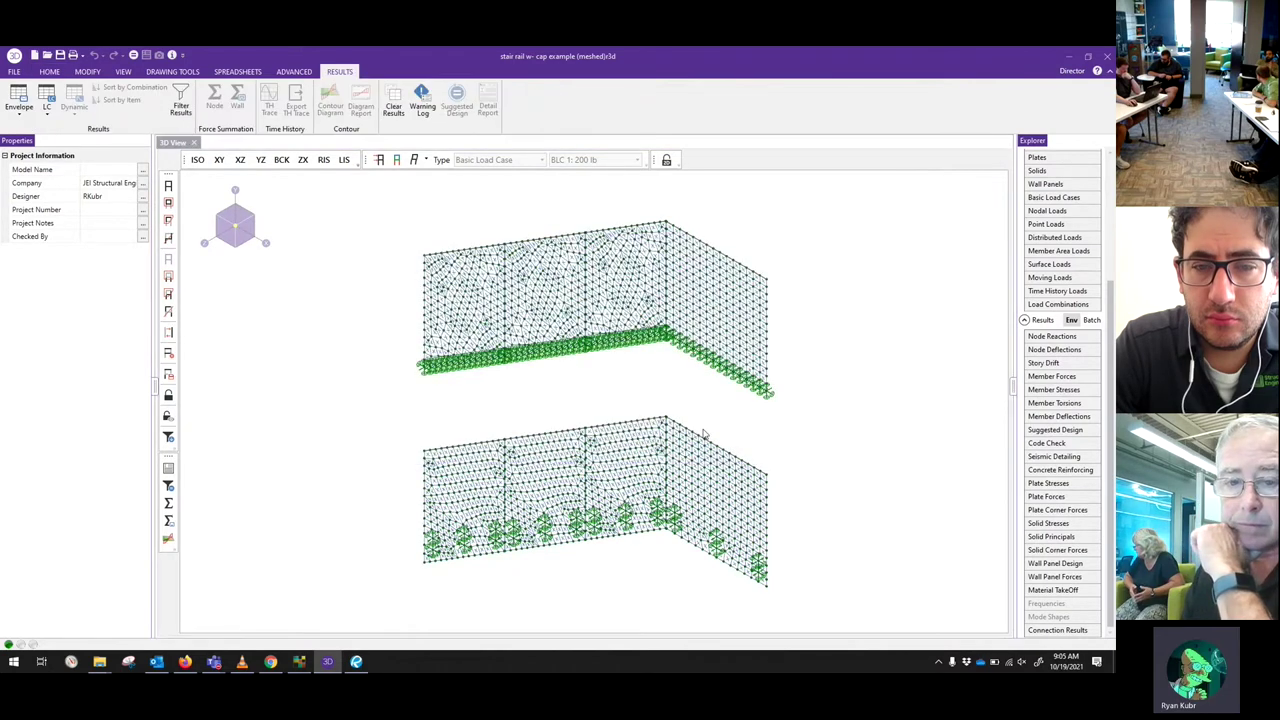
- Delete the flat landing panel at the upper end of the upper railing in the XY view, accepting that the current results are cleared
{"action": "left_click", "coordinate": [221, 162]}
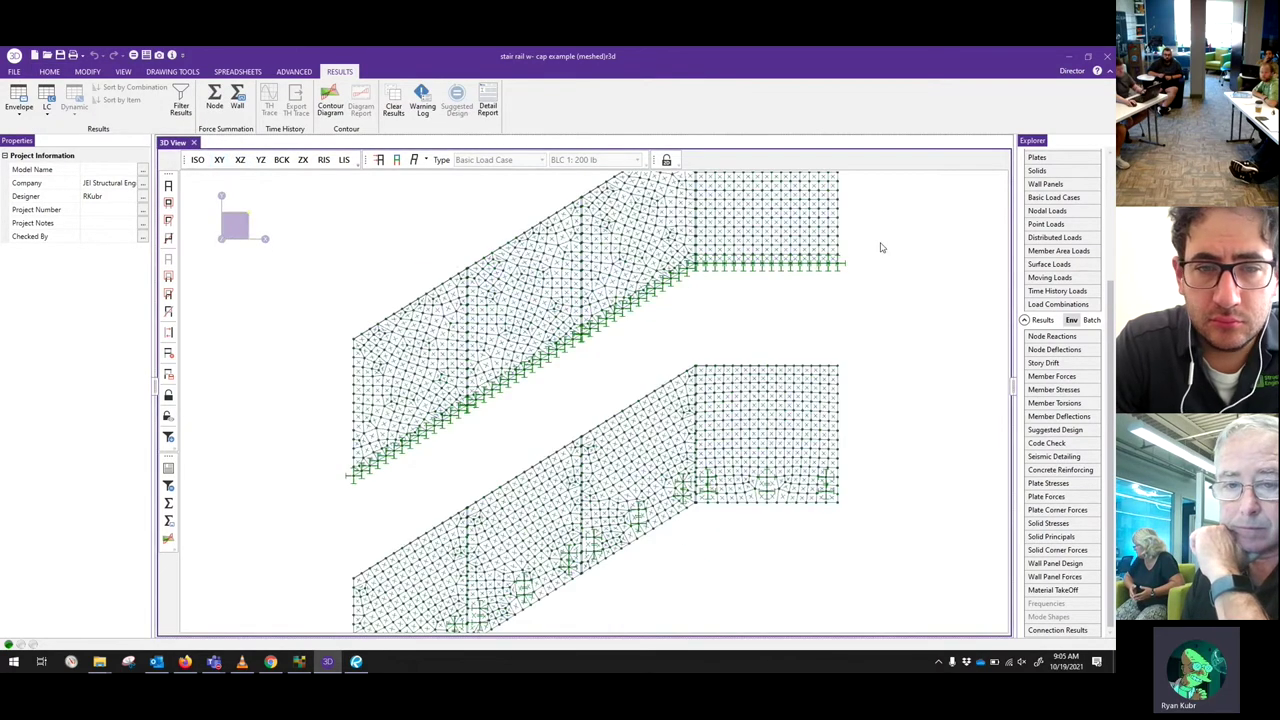
{"action": "scroll", "coordinate": [780, 409], "scroll_direction": "up", "scroll_amount": 2}
{"action": "left_click_drag", "start_coordinate": [803, 227], "coordinate": [601, 460]}
{"action": "key", "text": "Delete"}
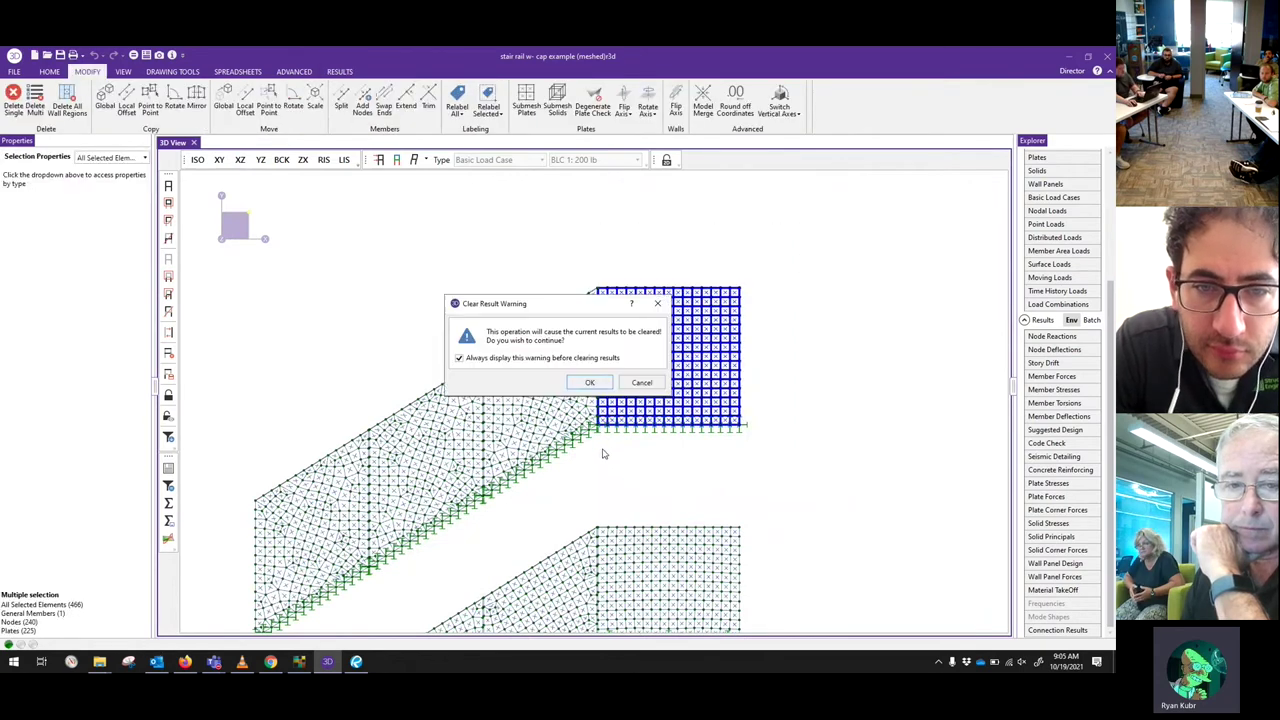
{"action": "left_click", "coordinate": [590, 383]}
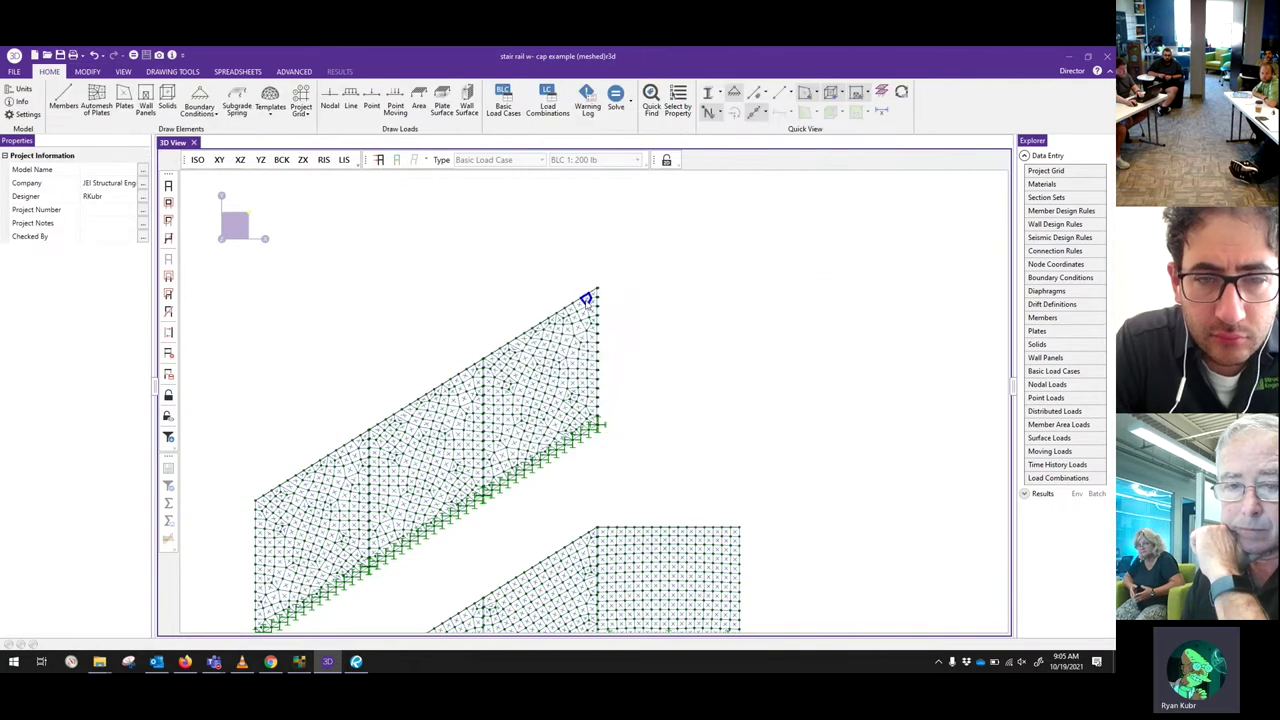
- Solve the modified railing model as an envelope and display its deflected shape for LC 1
{"action": "left_click", "coordinate": [616, 96]}
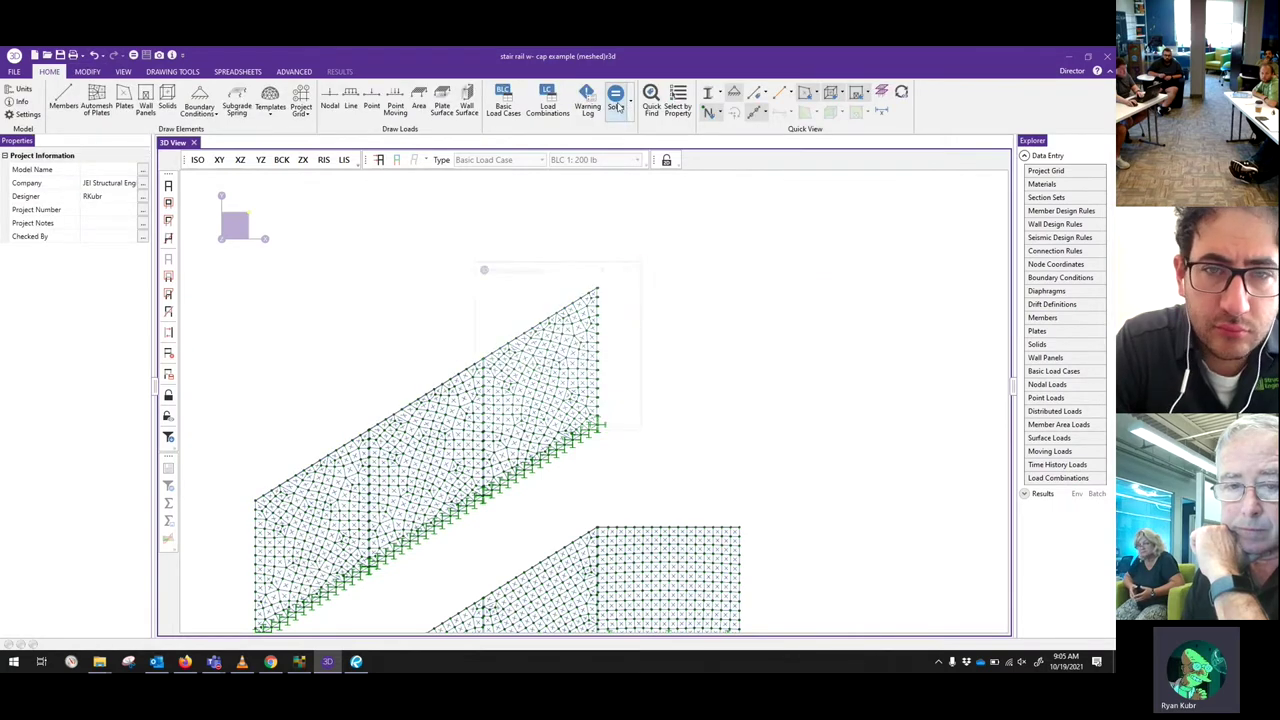
{"action": "left_click", "coordinate": [565, 421]}
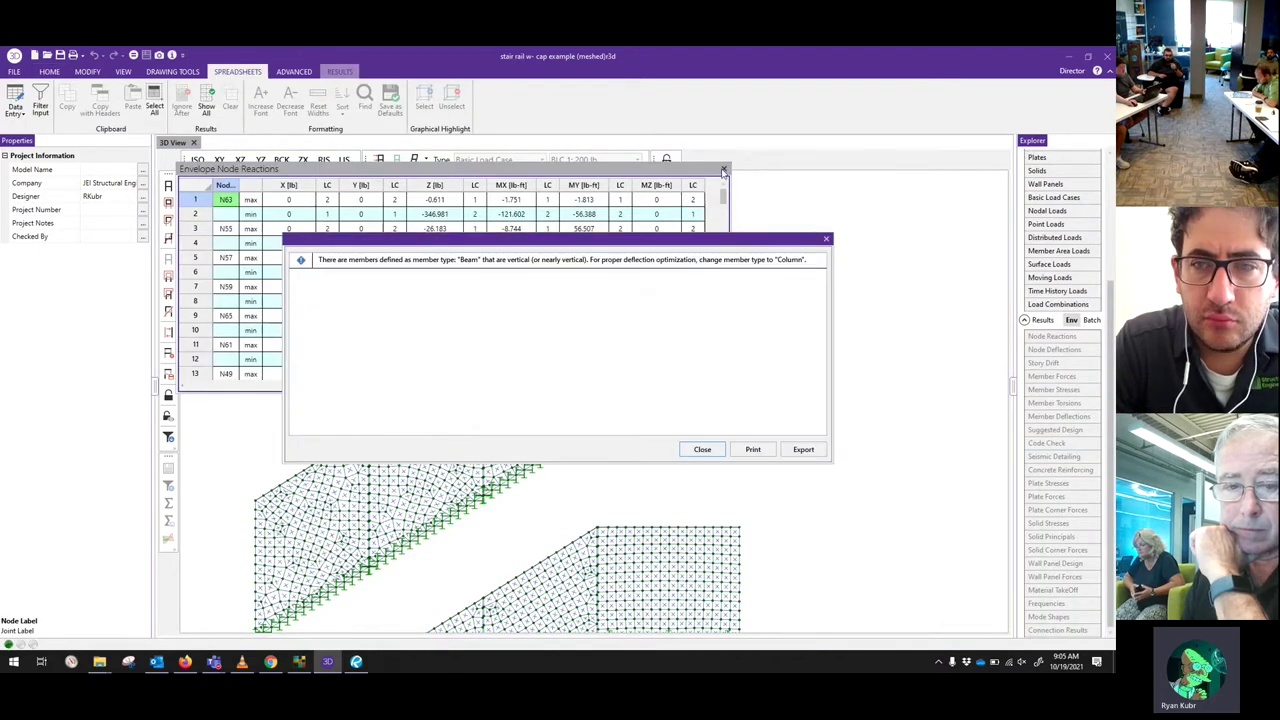
{"action": "left_click", "coordinate": [702, 449]}
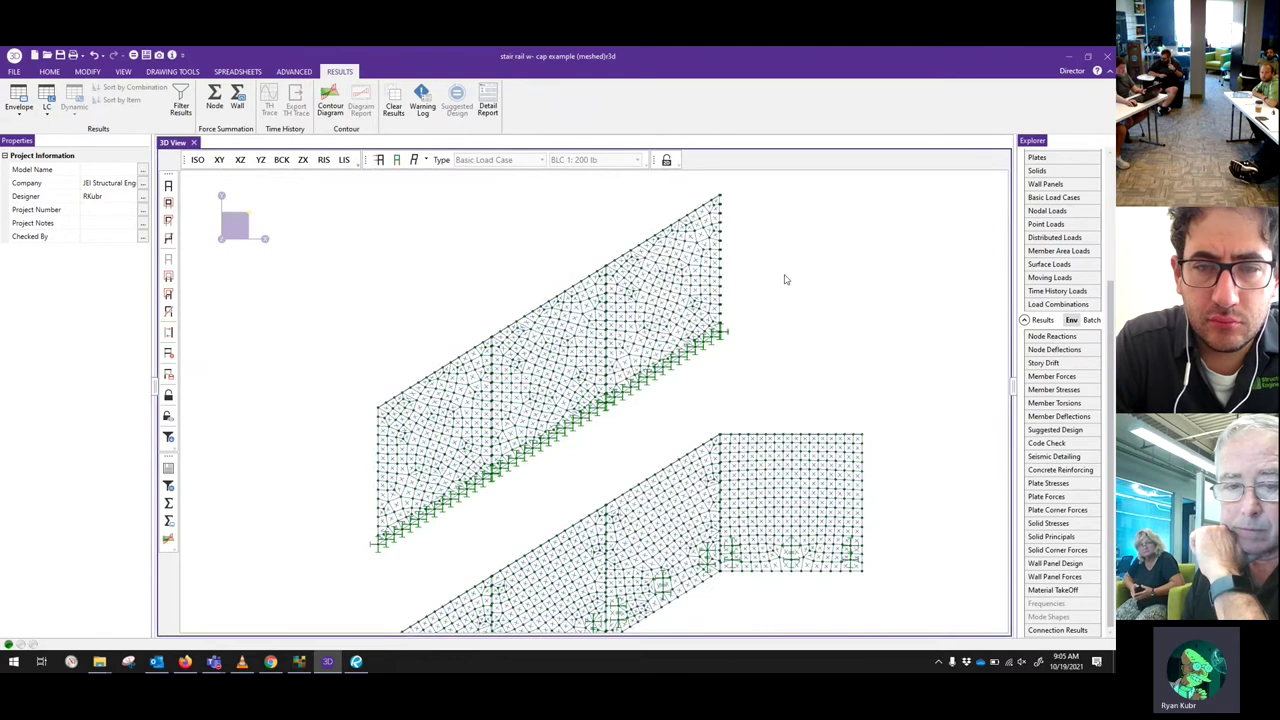
{"action": "left_click", "coordinate": [414, 161]}
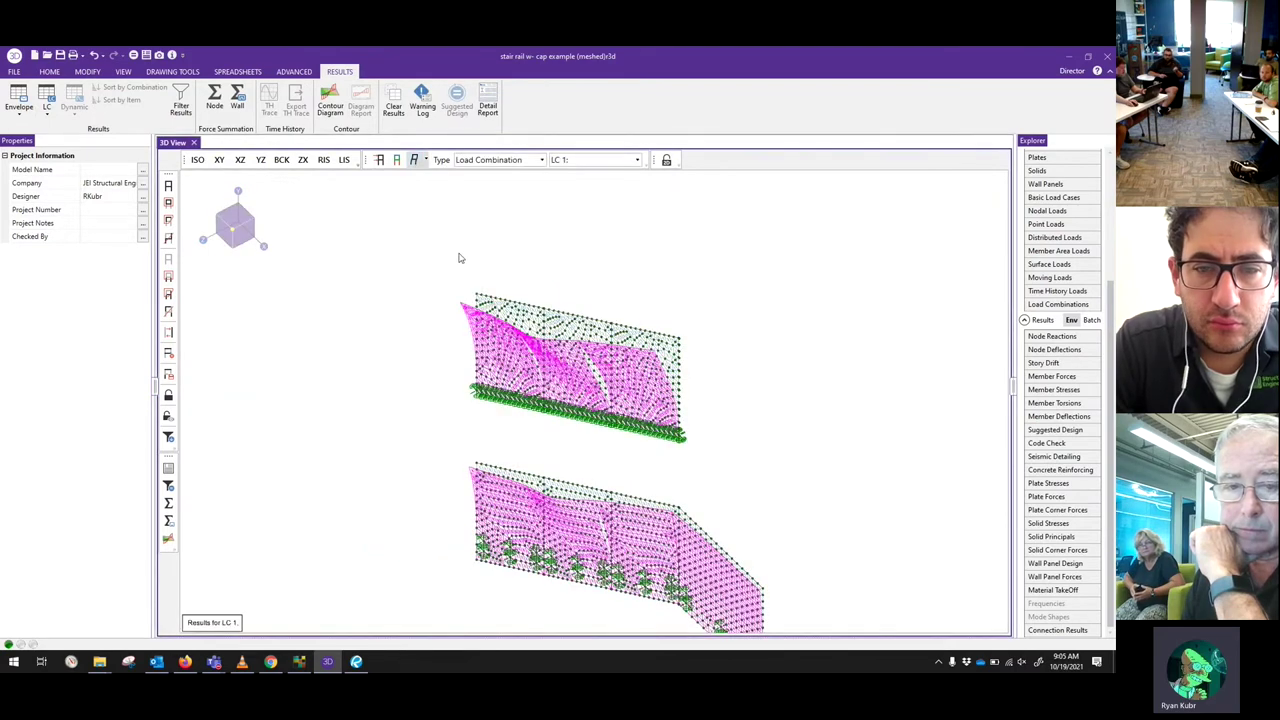
- Switch to the PDF analysis report in Revu and review the low and high Iy top cap deflection comparison on page 2
{"action": "left_click", "coordinate": [356, 662]}
{"action": "scroll", "coordinate": [870, 350], "scroll_direction": "up", "scroll_amount": 10}
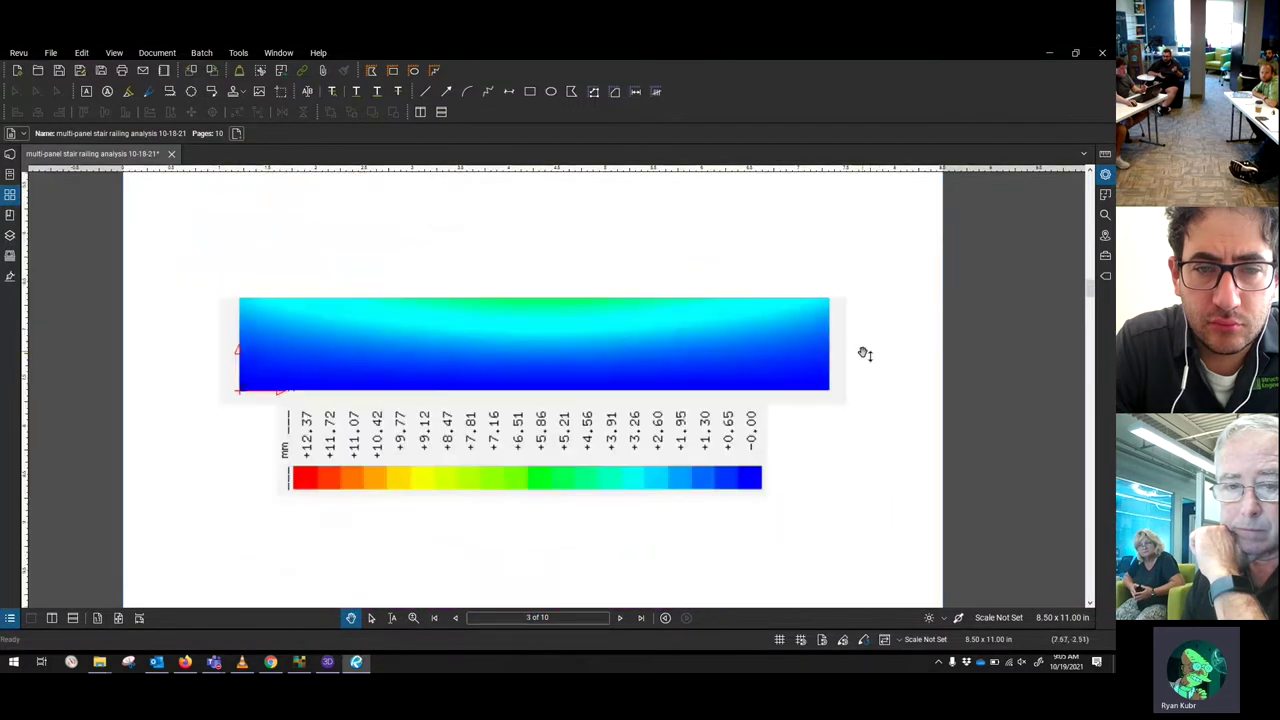
{"action": "scroll", "coordinate": [865, 355], "scroll_direction": "up", "scroll_amount": 10}
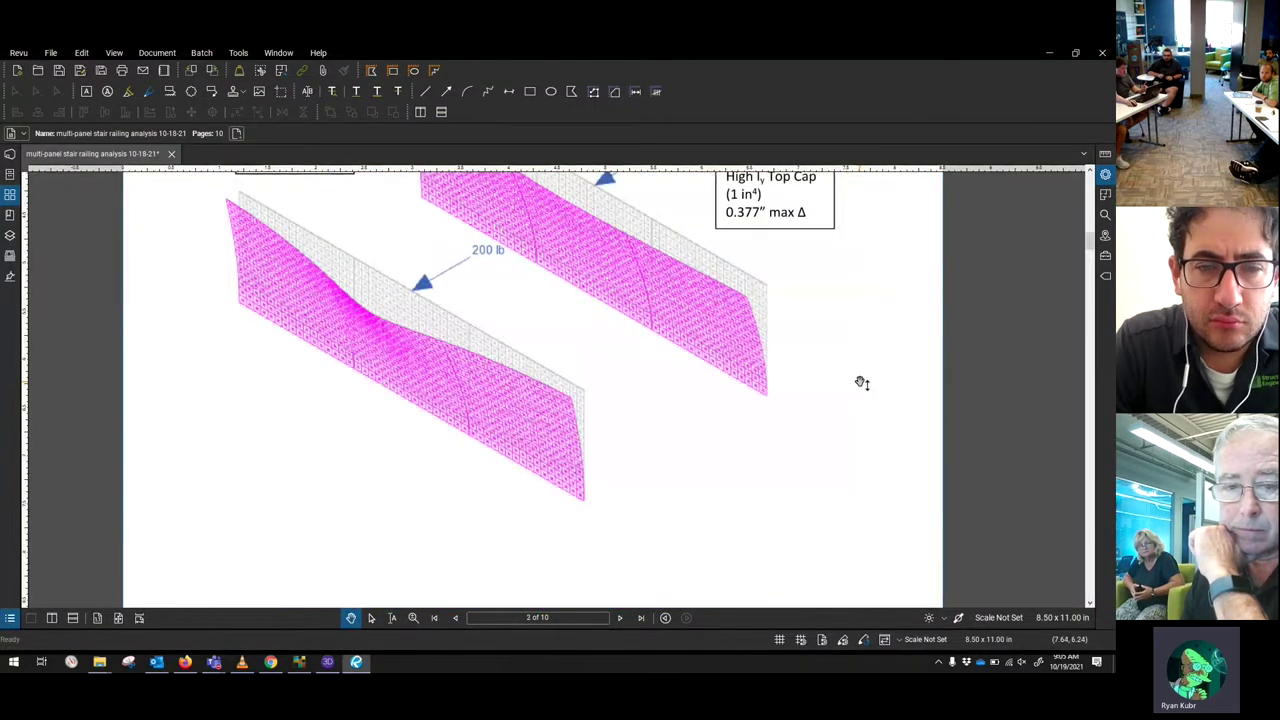
{"action": "scroll", "coordinate": [862, 384], "scroll_direction": "up", "scroll_amount": 3}
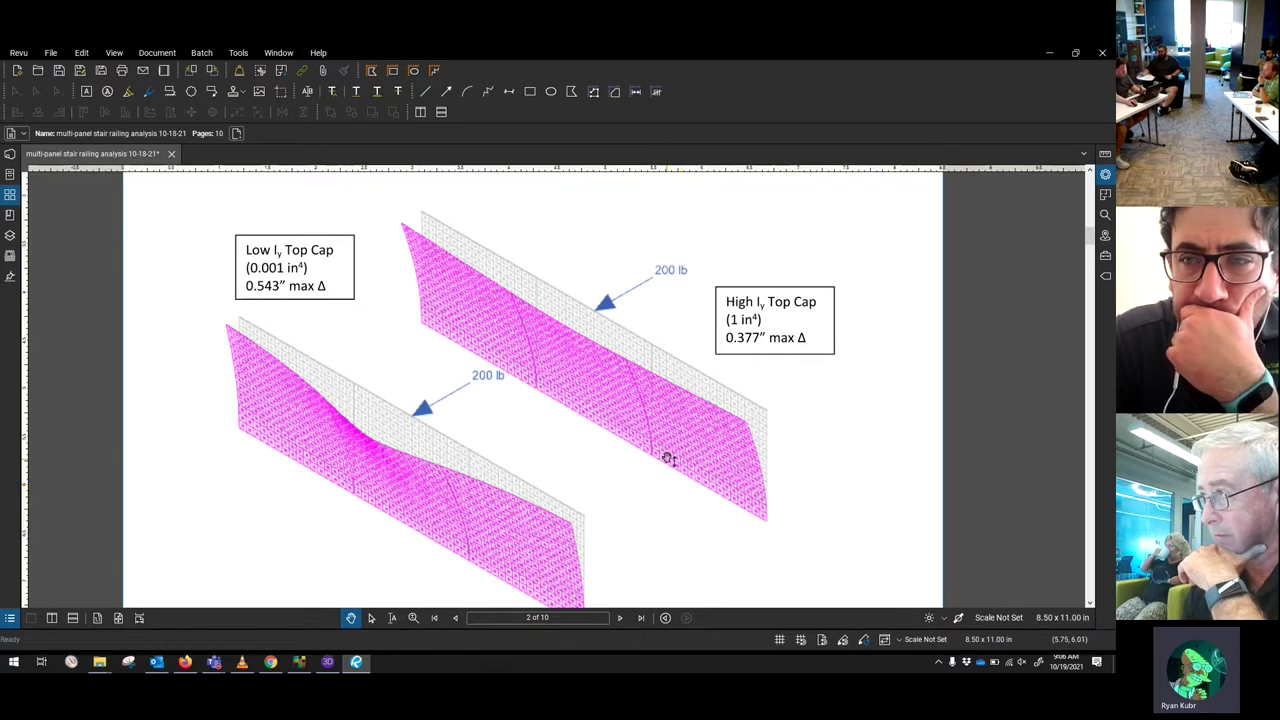
- Compare the LC 1 deflected shapes of the shoe-mounted and point-supported railings on page 4
{"action": "scroll", "coordinate": [680, 486], "scroll_direction": "down", "scroll_amount": 5}
{"action": "scroll", "coordinate": [678, 416], "scroll_direction": "down", "scroll_amount": 10}
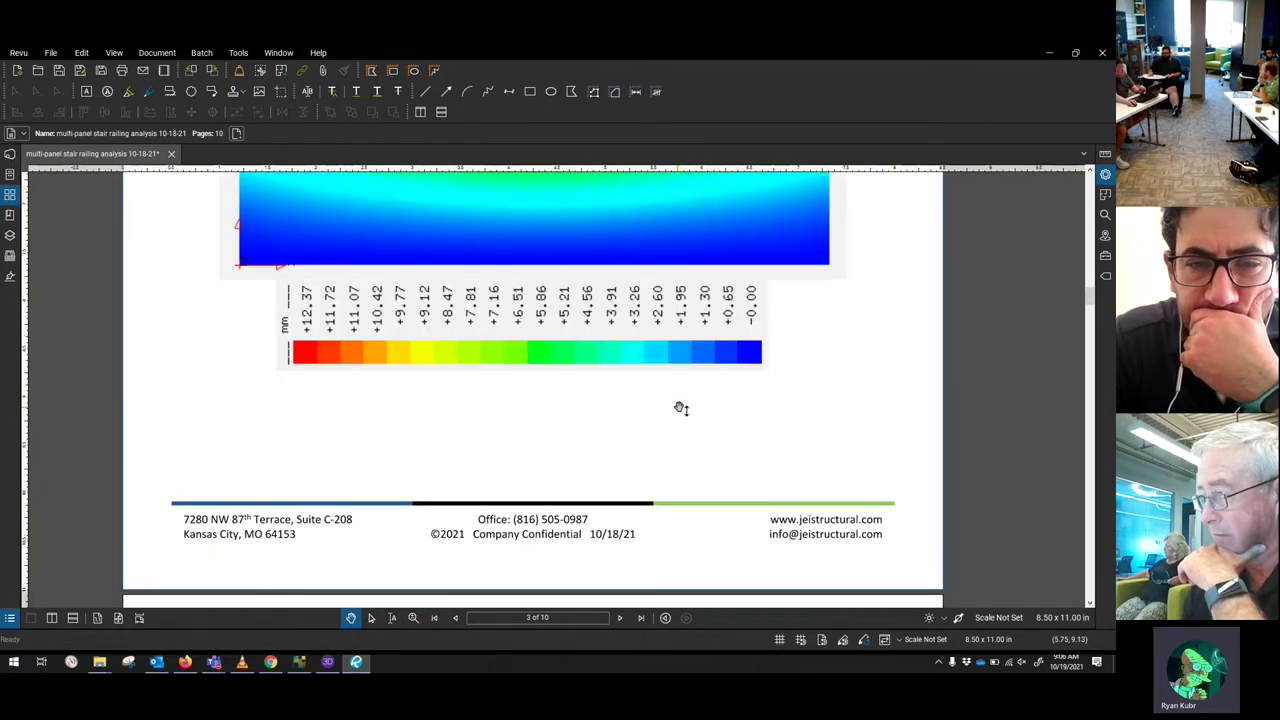
{"action": "scroll", "coordinate": [691, 403], "scroll_direction": "down", "scroll_amount": 5}
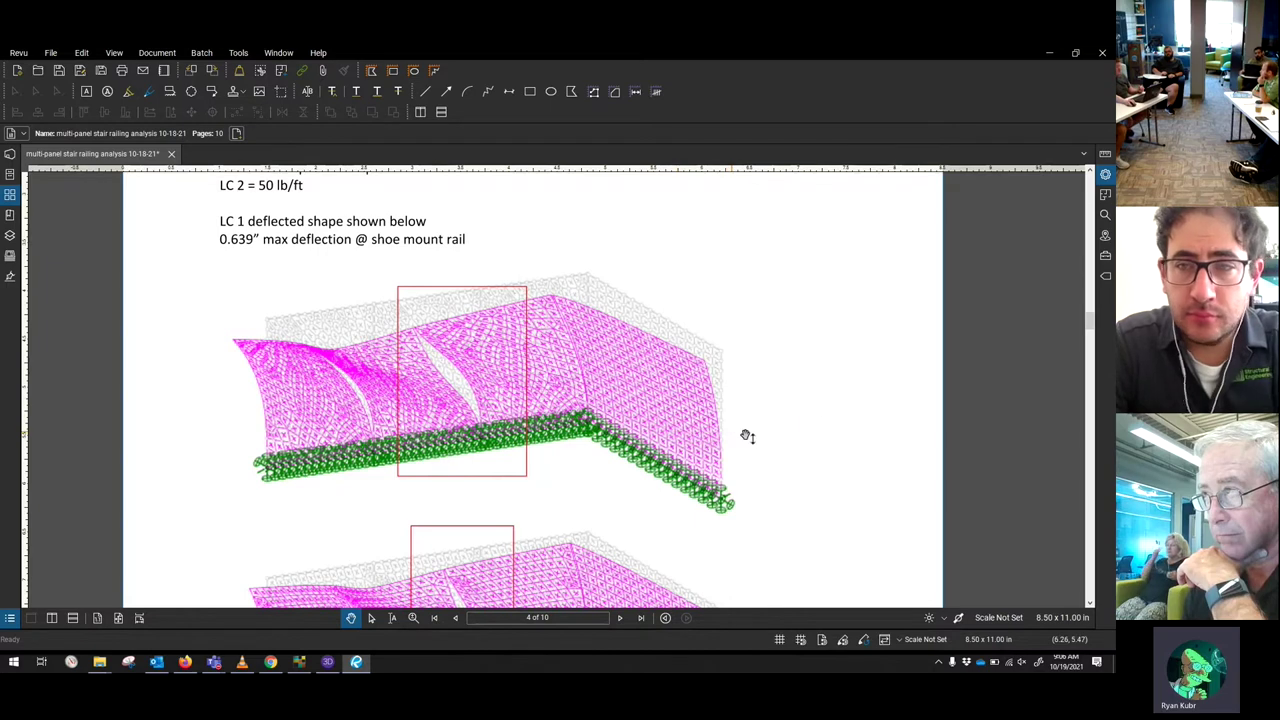
{"action": "scroll", "coordinate": [828, 398], "scroll_direction": "down", "scroll_amount": 5}
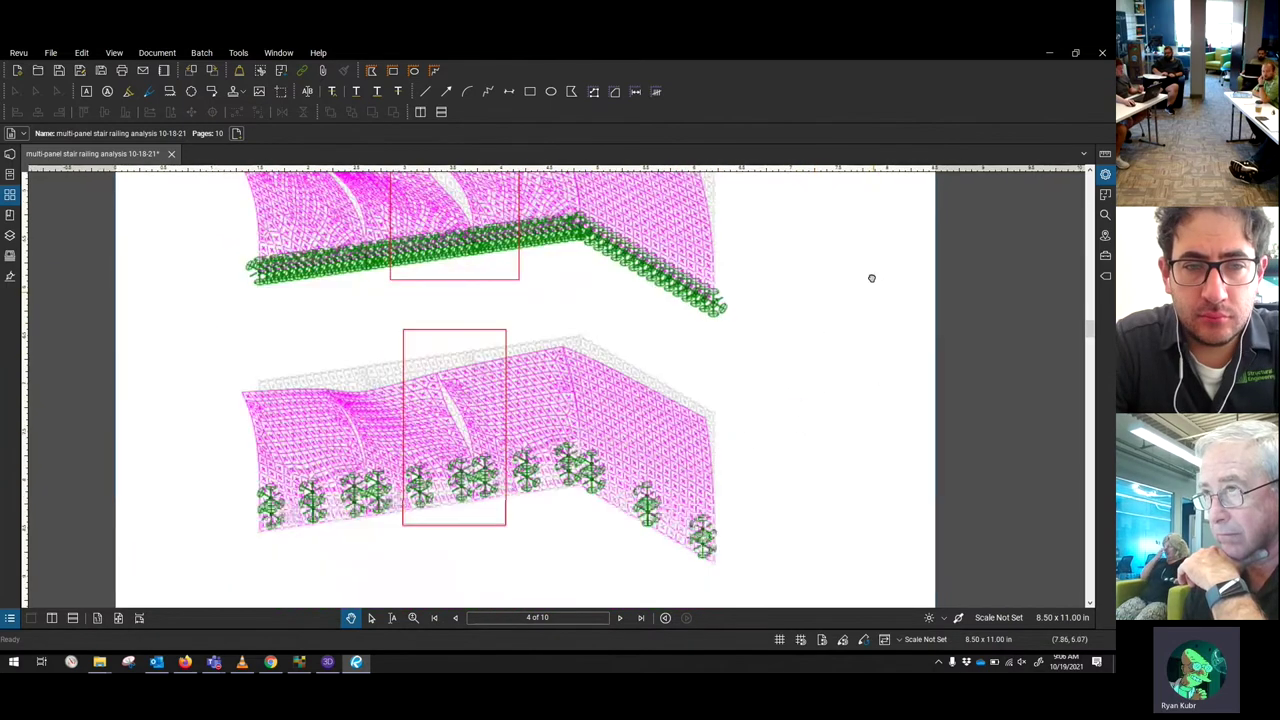
{"action": "scroll", "coordinate": [730, 388], "scroll_direction": "up", "scroll_amount": 3}
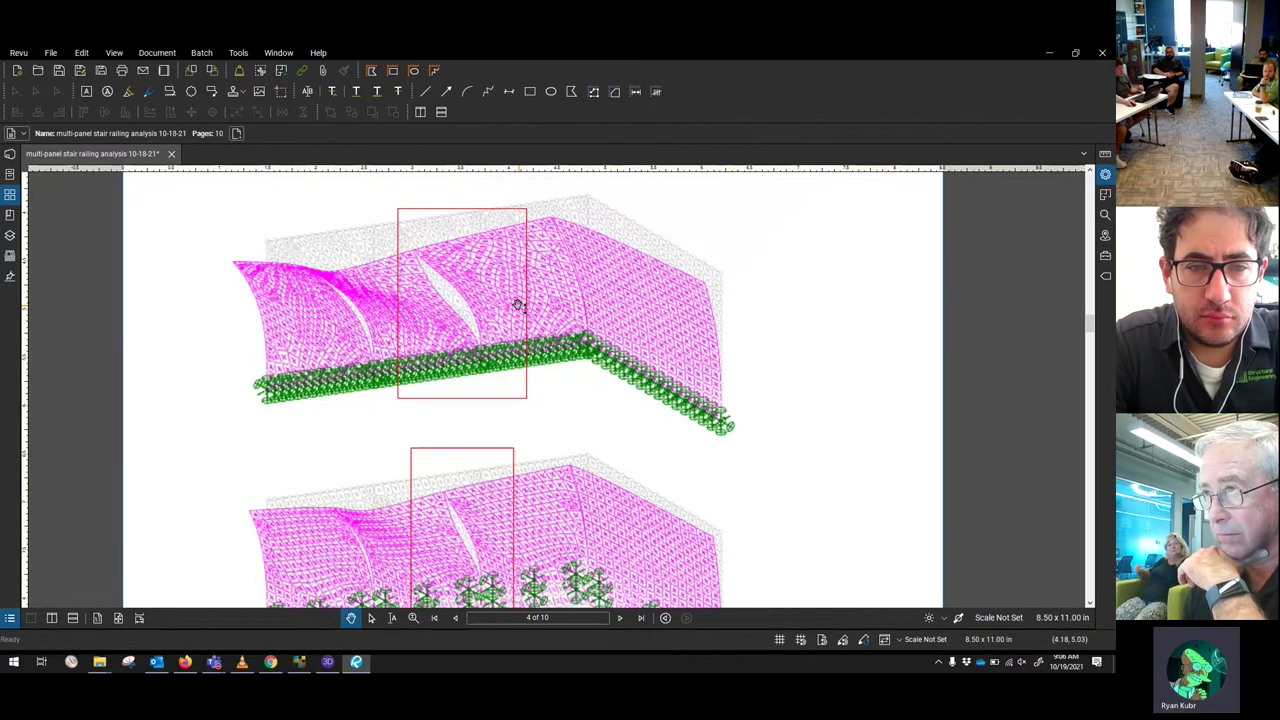
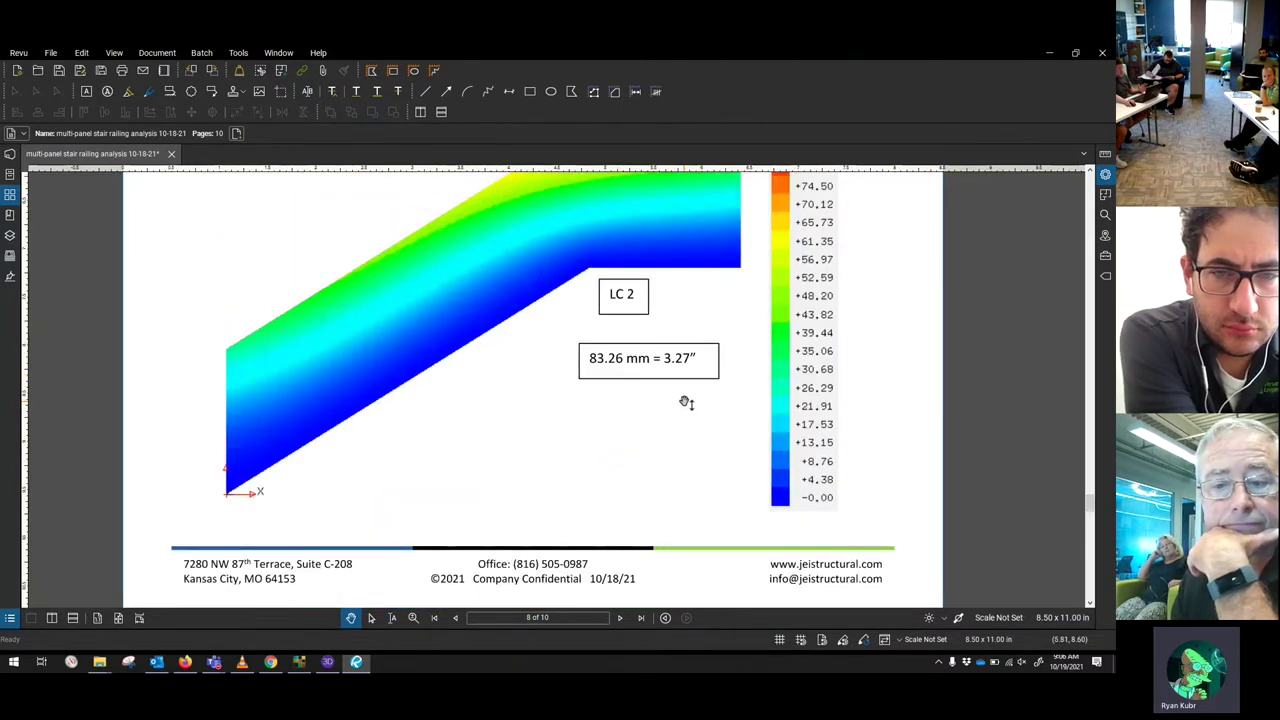
- Examine the RISA 3D weak top cap stress plots for LC 1 and LC 2 on page 6
{"action": "scroll", "coordinate": [686, 402], "scroll_direction": "up", "scroll_amount": 1}
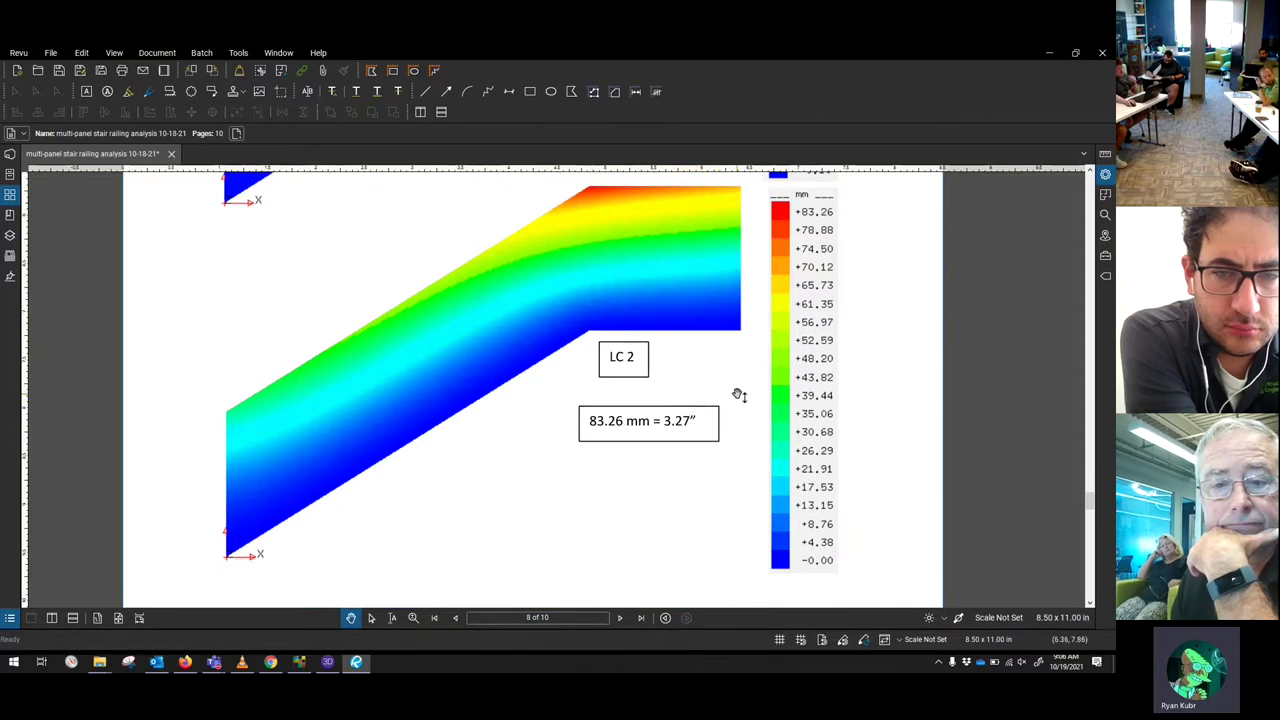
{"action": "scroll", "coordinate": [700, 395], "scroll_direction": "down", "scroll_amount": 10}
{"action": "scroll", "coordinate": [713, 385], "scroll_direction": "up", "scroll_amount": 10}
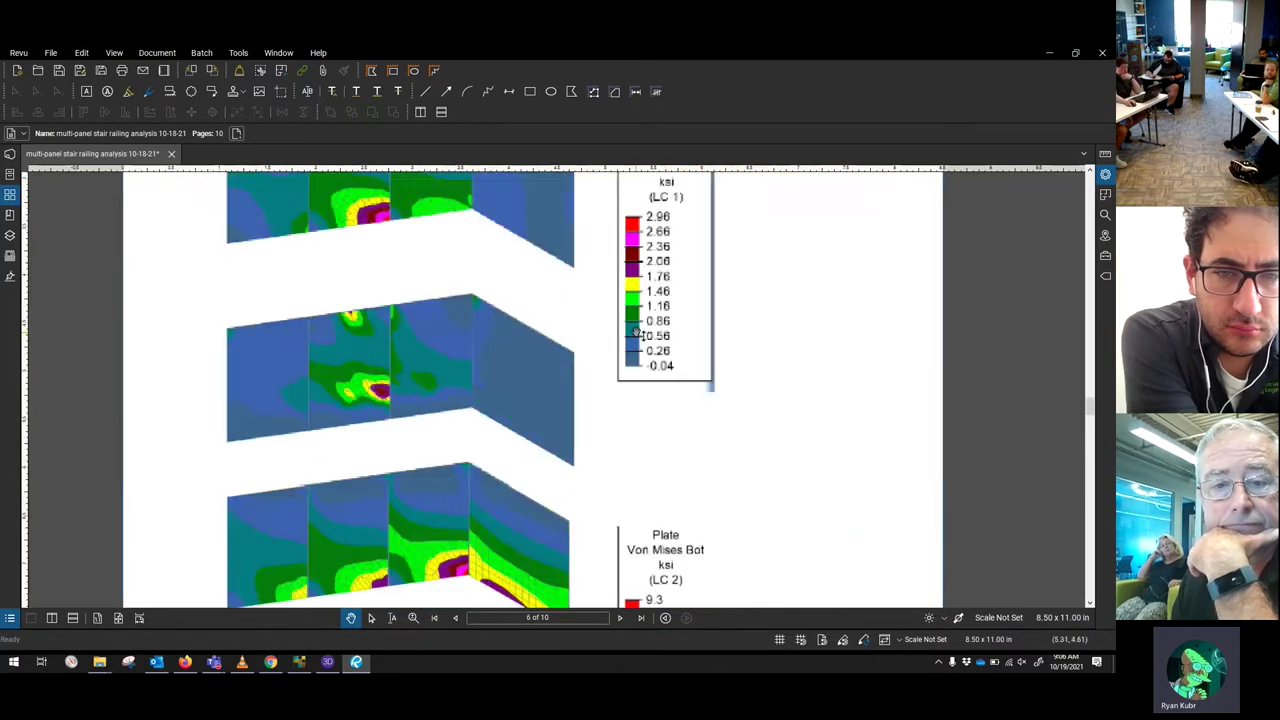
{"action": "scroll", "coordinate": [474, 295], "scroll_direction": "up", "scroll_amount": 1}
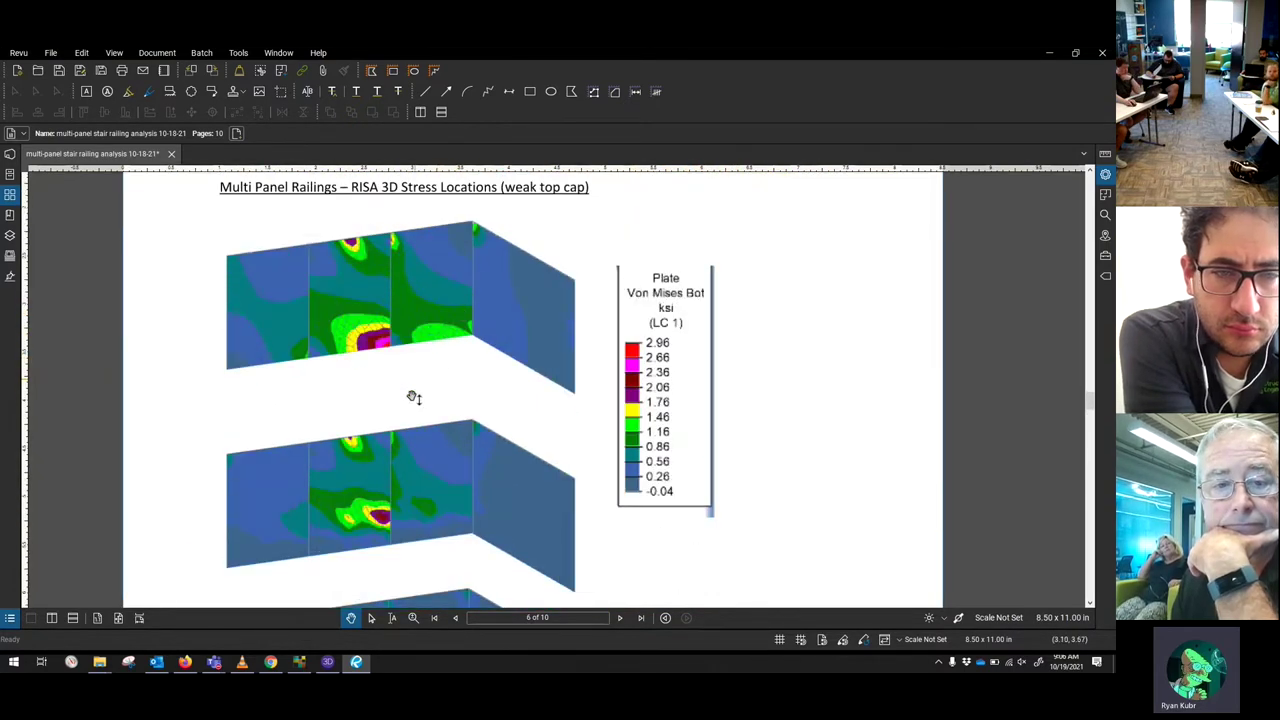
{"action": "scroll", "coordinate": [428, 385], "scroll_direction": "down", "scroll_amount": 1}
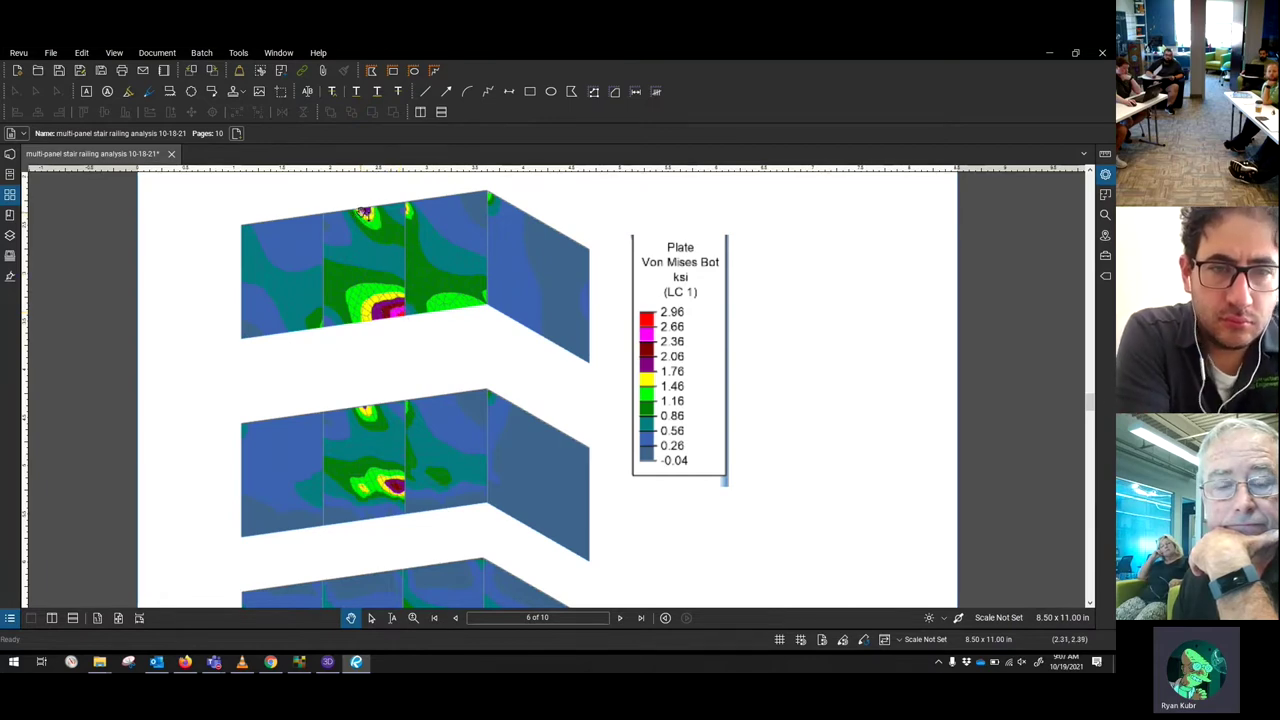
{"action": "scroll", "coordinate": [371, 331], "scroll_direction": "down", "scroll_amount": 10}
{"action": "left_click_drag", "start_coordinate": [476, 410], "coordinate": [468, 360]}
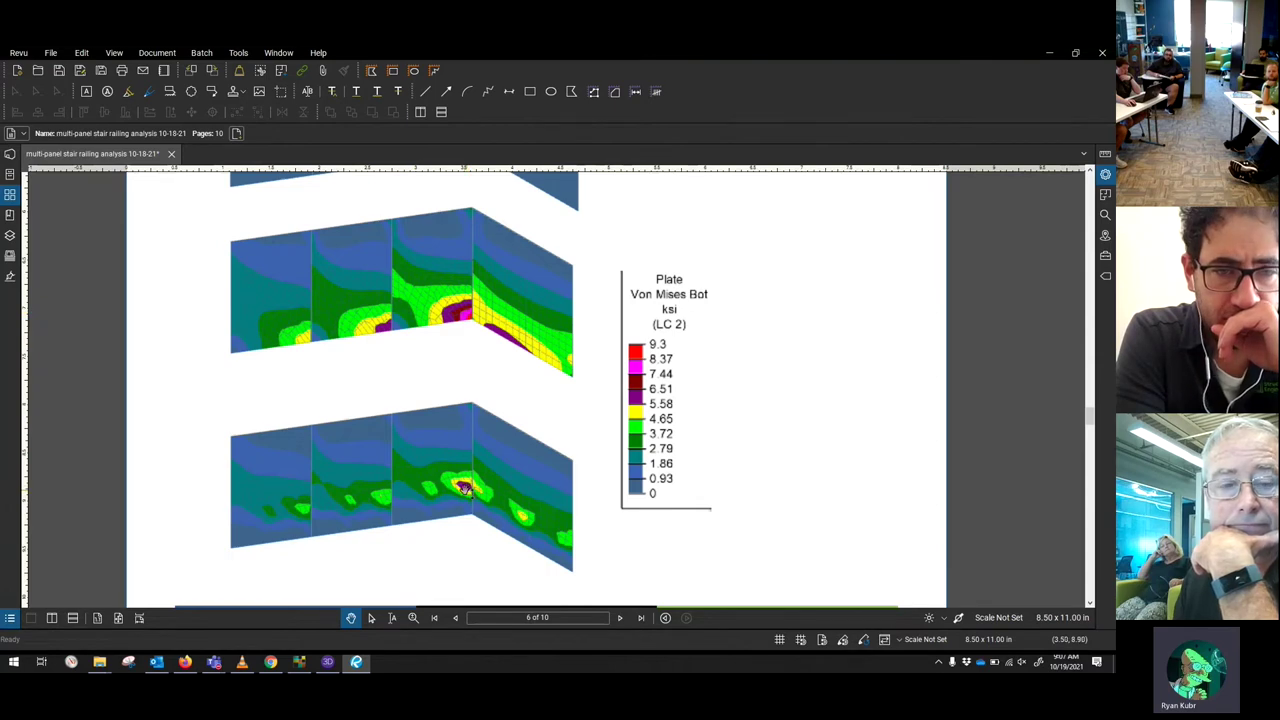
{"action": "left_click_drag", "start_coordinate": [464, 487], "coordinate": [457, 229]}
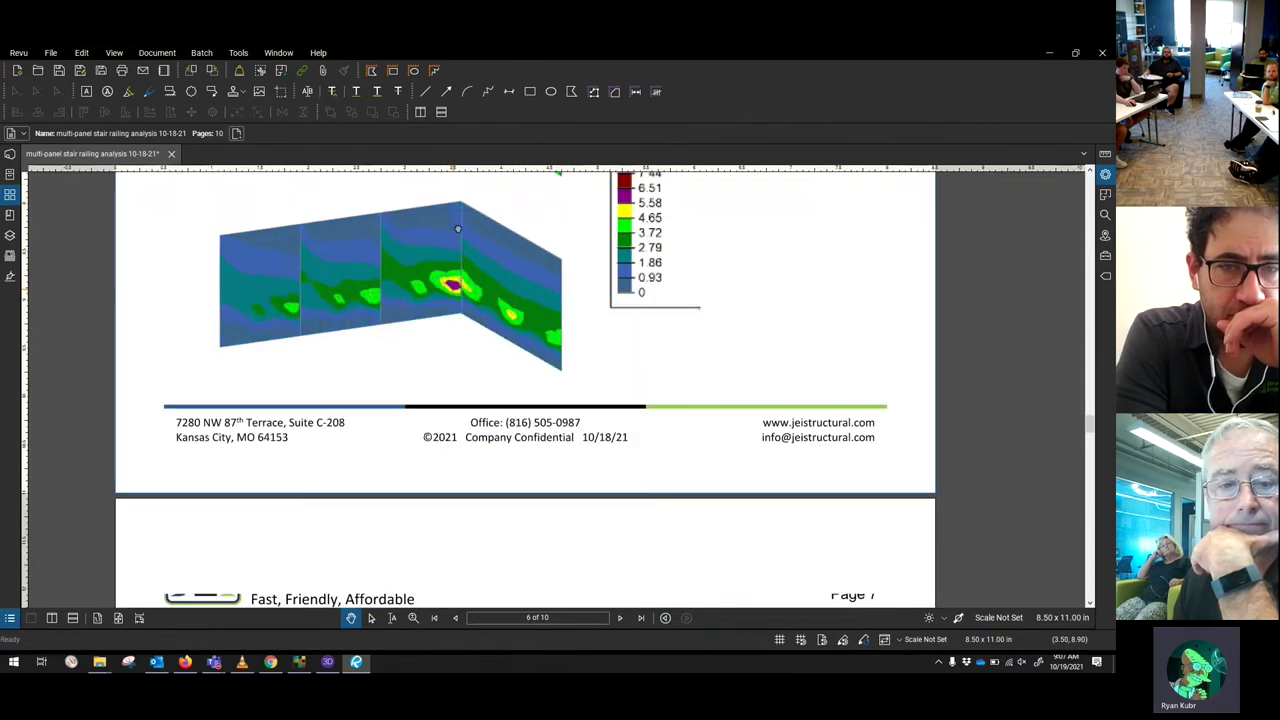
- Review the SJ Mepla weak top cap stress plots for LC 1 and LC 2 and the stress riser note on page 7
{"action": "scroll", "coordinate": [457, 229], "scroll_direction": "down", "scroll_amount": 5}
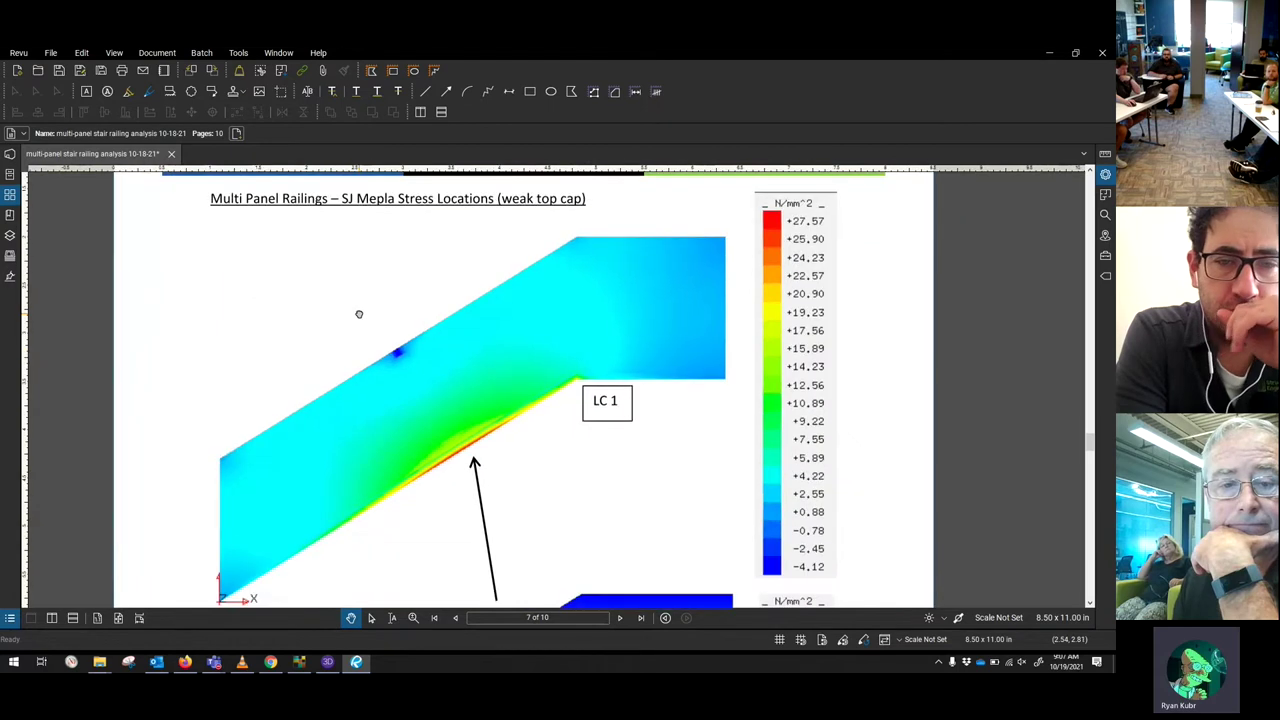
{"action": "left_click_drag", "start_coordinate": [359, 314], "coordinate": [362, 303]}
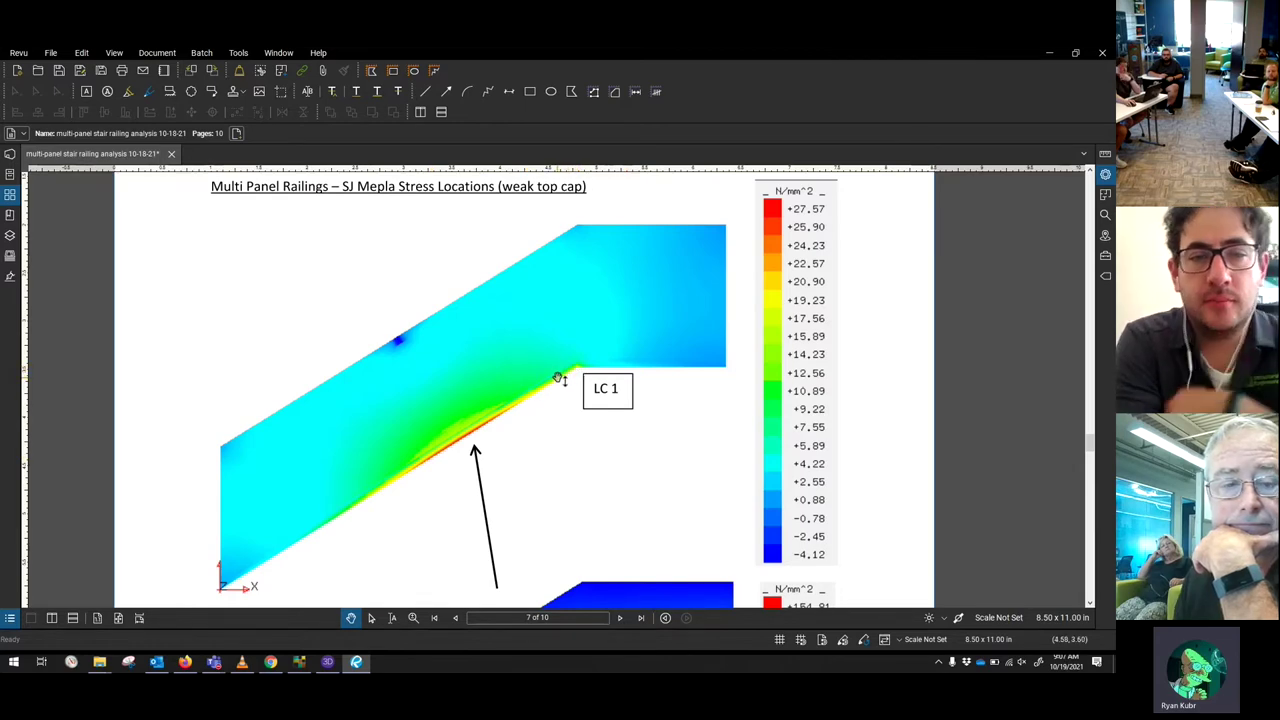
{"action": "scroll", "coordinate": [528, 257], "scroll_direction": "down", "scroll_amount": 2}
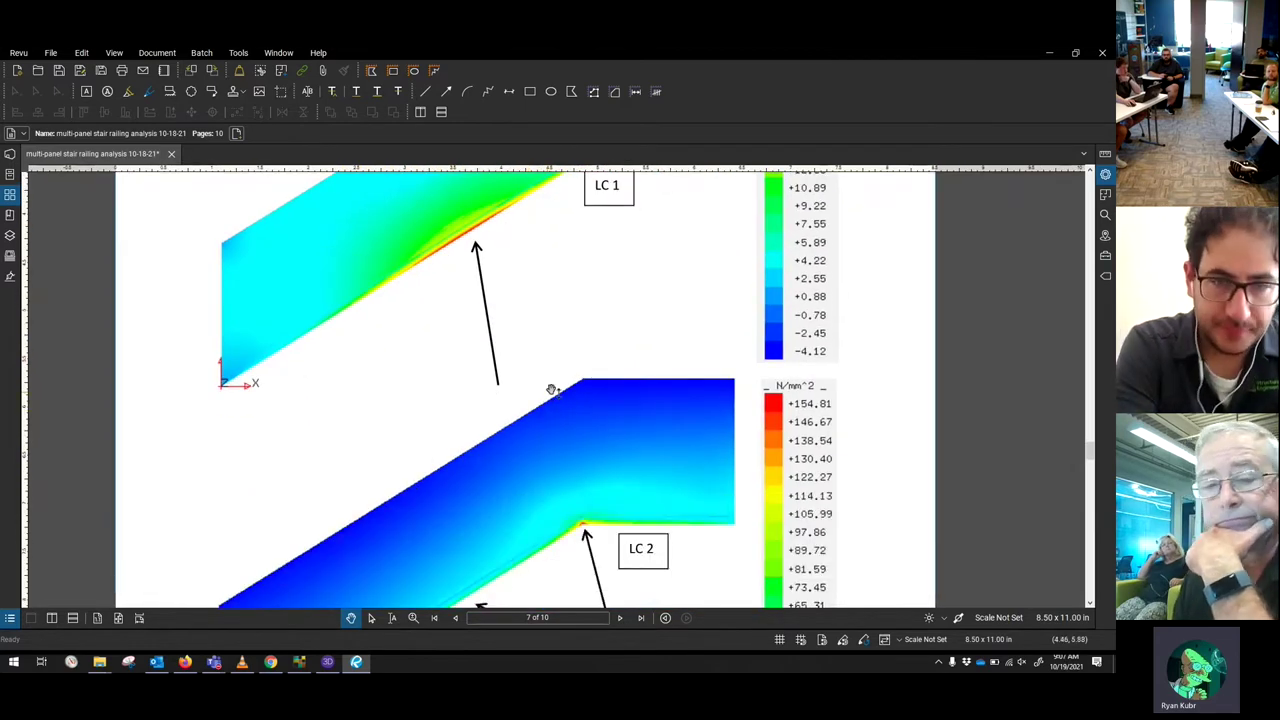
{"action": "scroll", "coordinate": [553, 390], "scroll_direction": "down", "scroll_amount": 2}
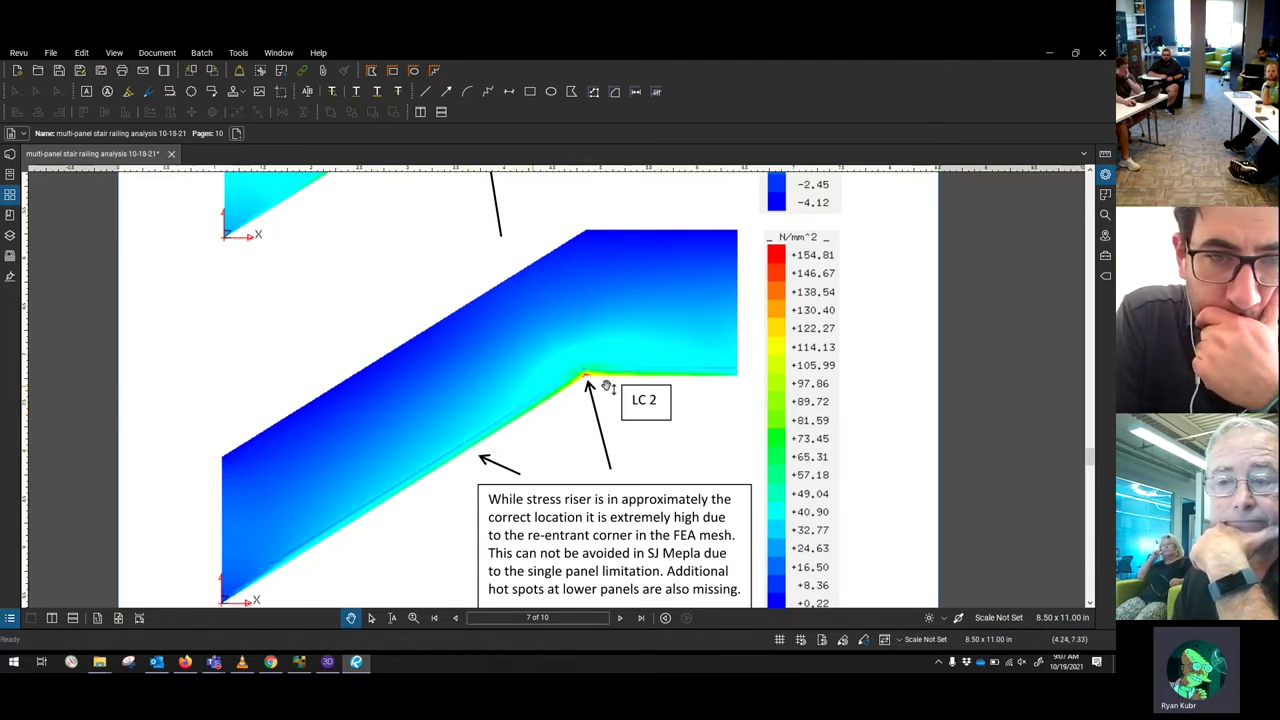
{"action": "scroll", "coordinate": [918, 310], "scroll_direction": "down", "scroll_amount": 3}
{"action": "scroll", "coordinate": [918, 307], "scroll_direction": "down", "scroll_amount": 15}
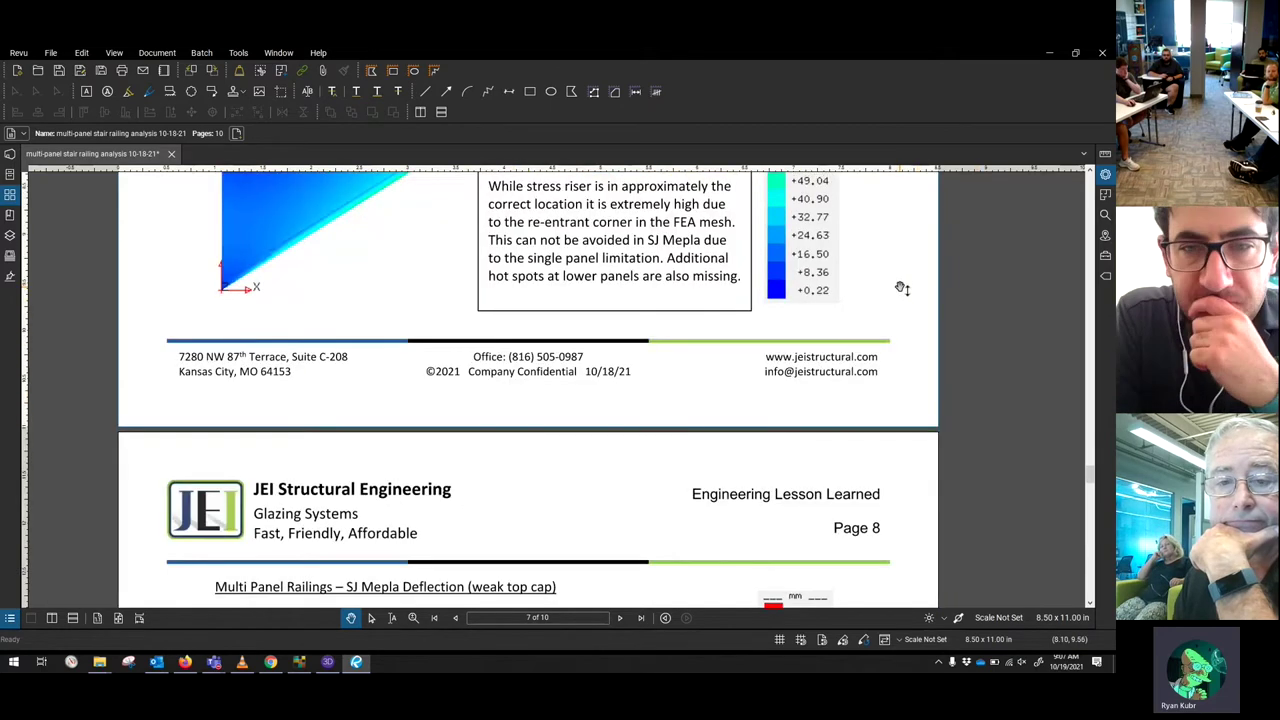
- Examine the middle stair panel reaction diagram and the table of nodal reactions on page 9
{"action": "scroll", "coordinate": [913, 303], "scroll_direction": "down", "scroll_amount": 9}
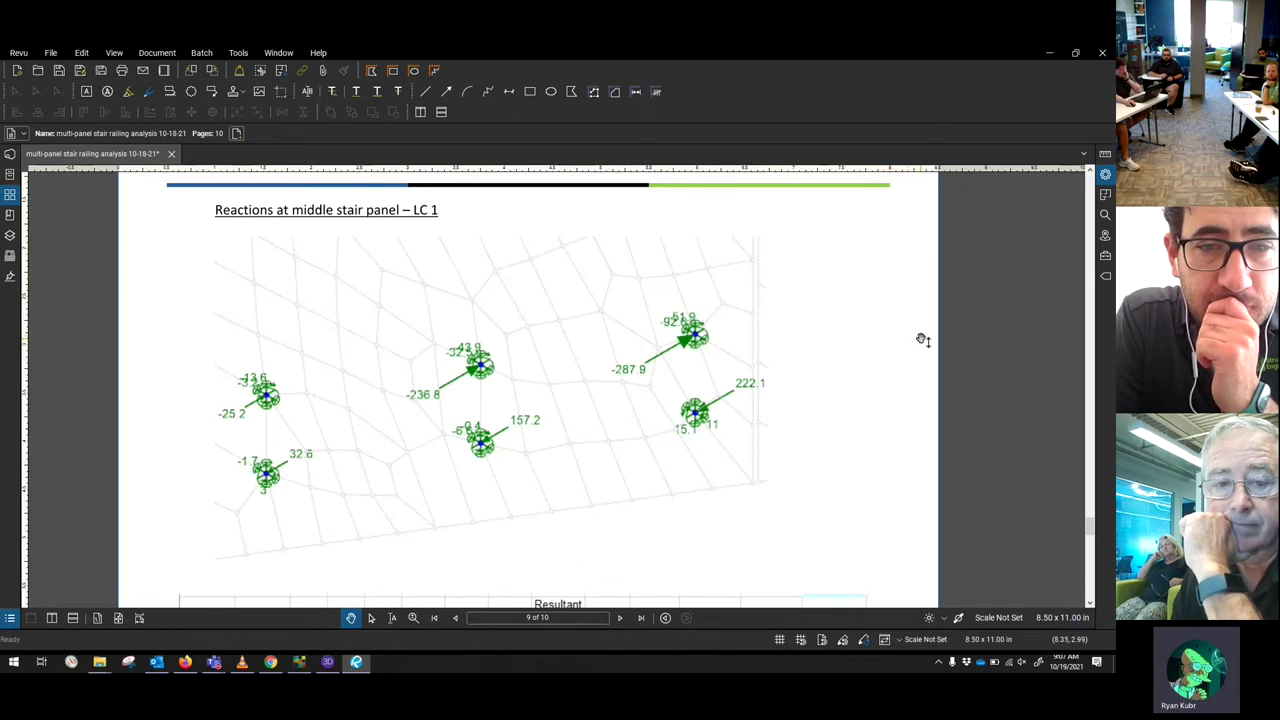
{"action": "scroll", "coordinate": [914, 330], "scroll_direction": "down", "scroll_amount": 2, "text": "ctrl"}
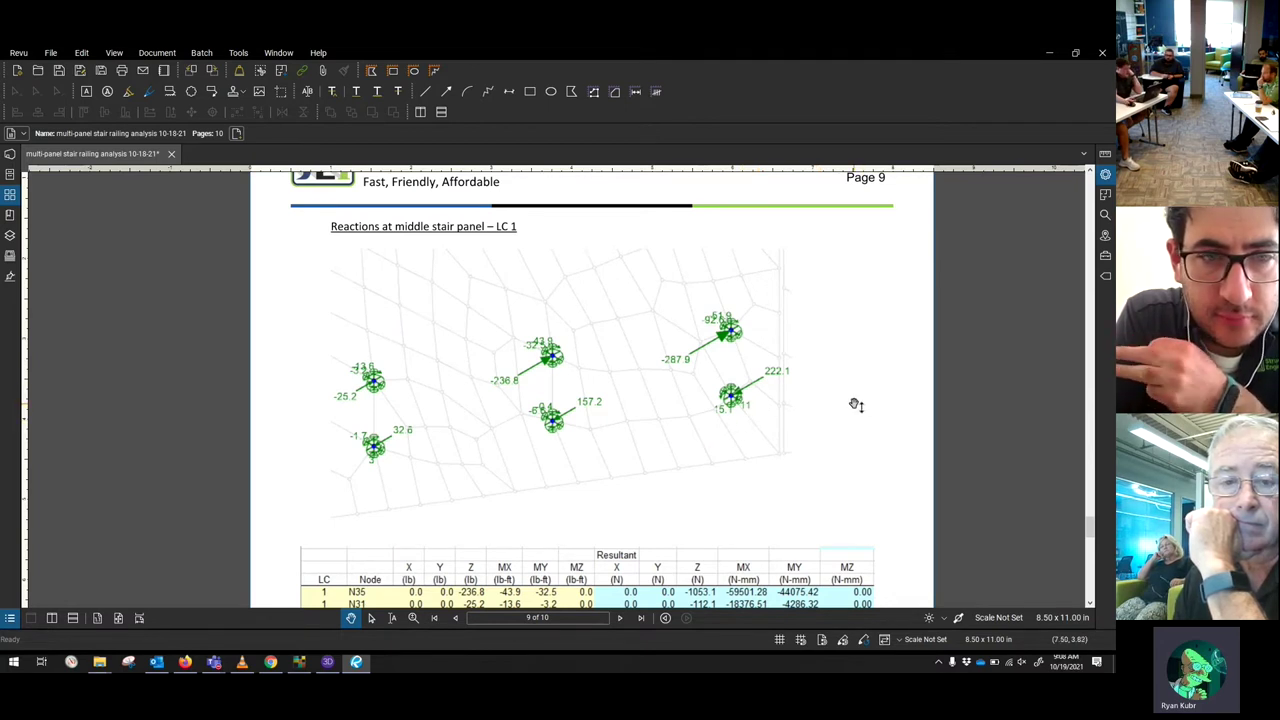
{"action": "left_click_drag", "start_coordinate": [863, 474], "coordinate": [854, 438]}
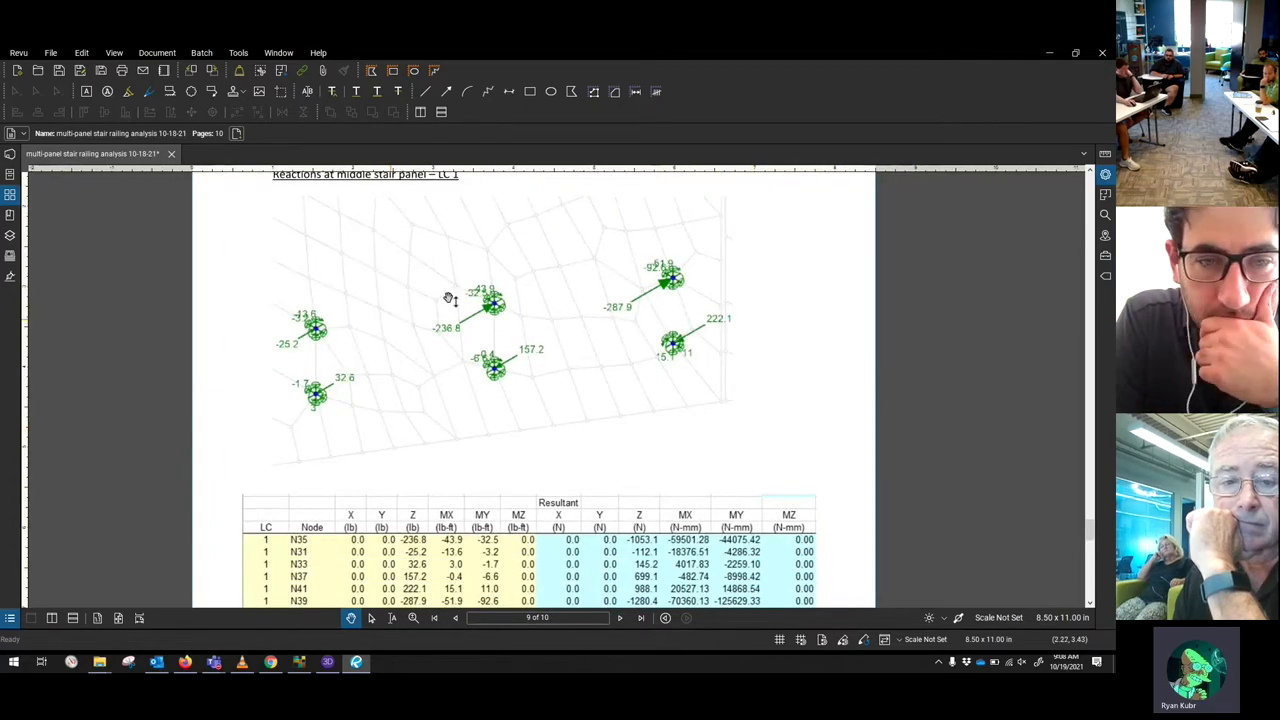
{"action": "scroll", "coordinate": [790, 320], "scroll_direction": "down", "scroll_amount": 6}
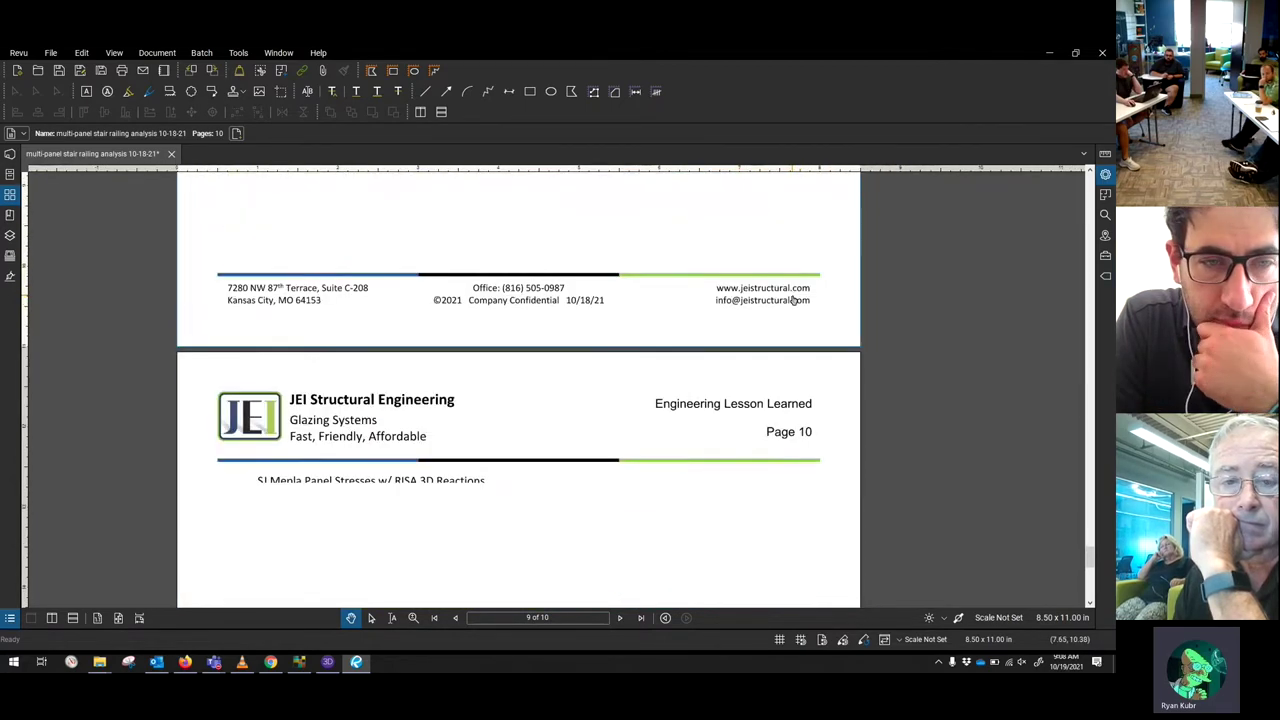
{"action": "scroll", "coordinate": [757, 315], "scroll_direction": "up", "scroll_amount": 2}
{"action": "scroll", "coordinate": [552, 315], "scroll_direction": "up", "scroll_amount": 3}
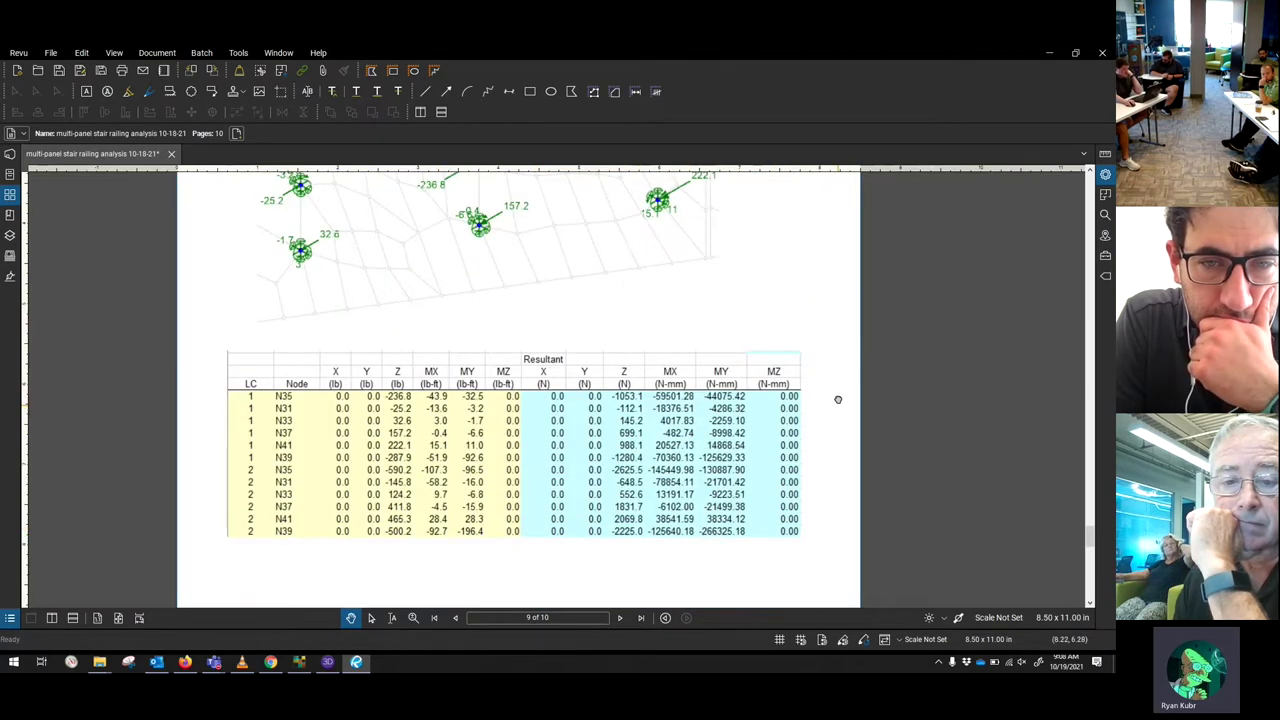
- Review the SJ Mepla panel stresses with RISA 3D reactions on page 10, including the fitting inputs, stress plot and modeling notes
{"action": "scroll", "coordinate": [838, 399], "scroll_direction": "down", "scroll_amount": 7}
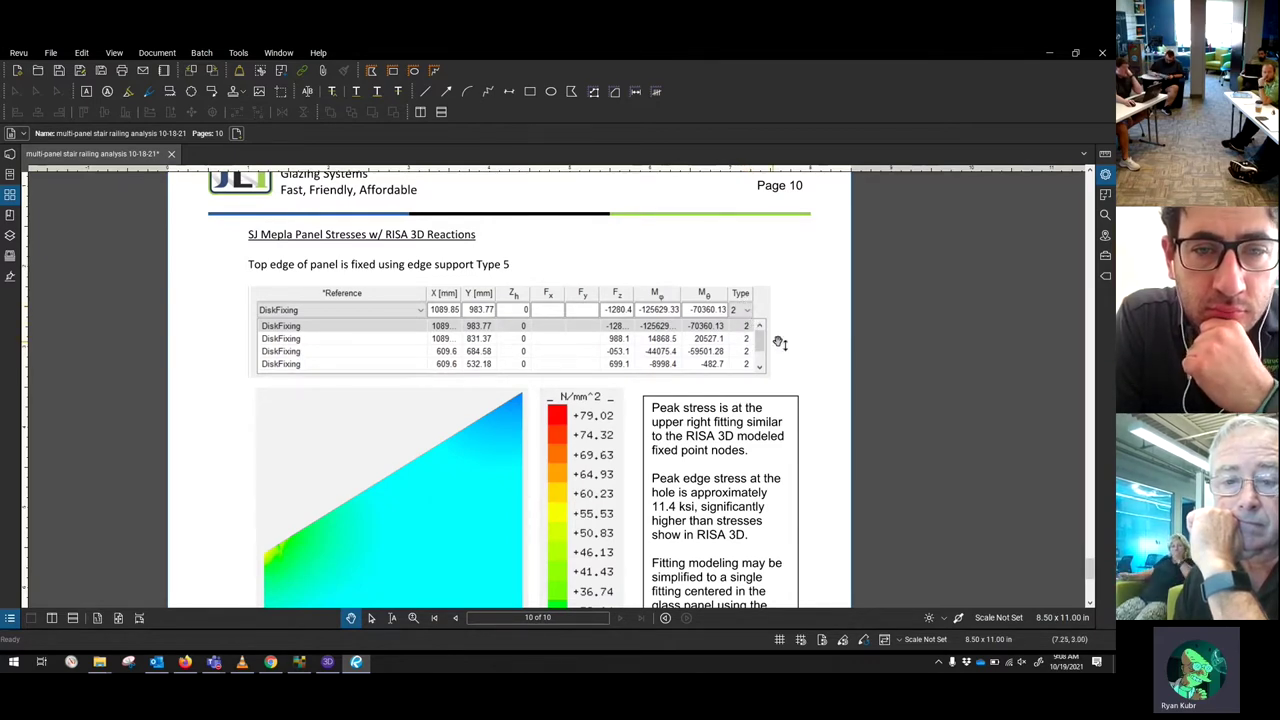
{"action": "scroll", "coordinate": [806, 300], "scroll_direction": "down", "scroll_amount": 5}
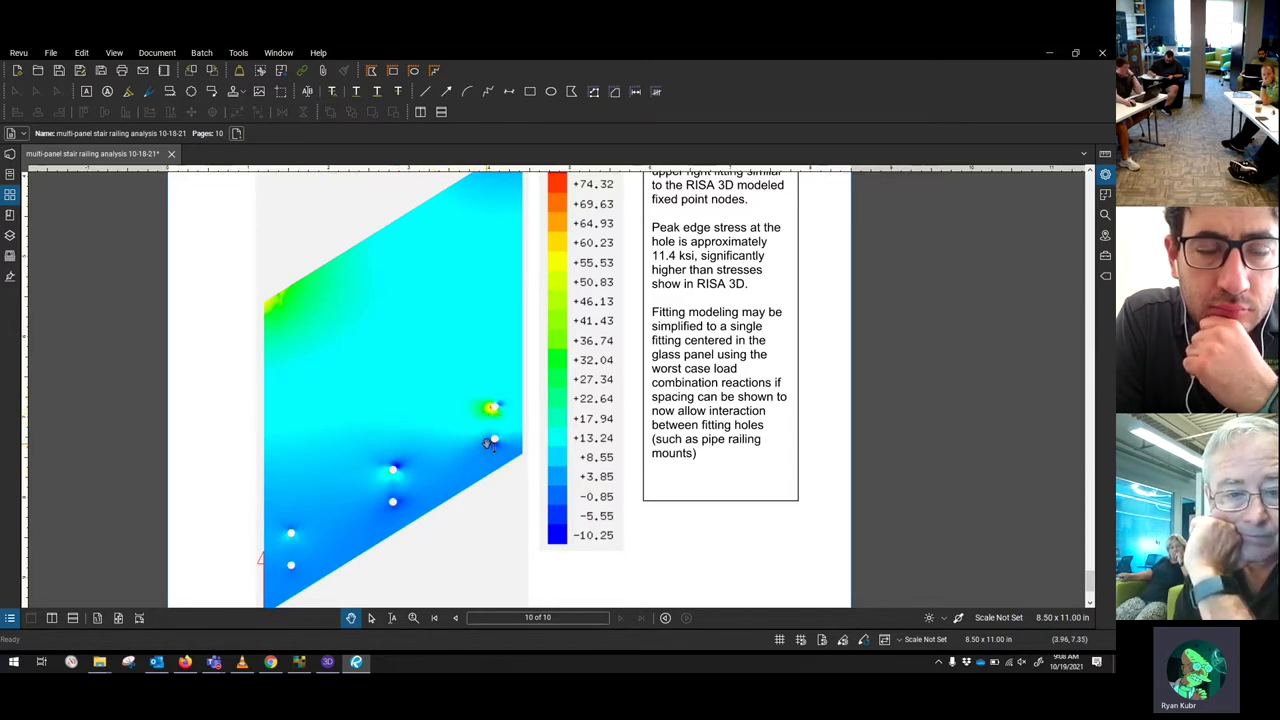
{"action": "scroll", "coordinate": [492, 434], "scroll_direction": "up", "scroll_amount": 1}
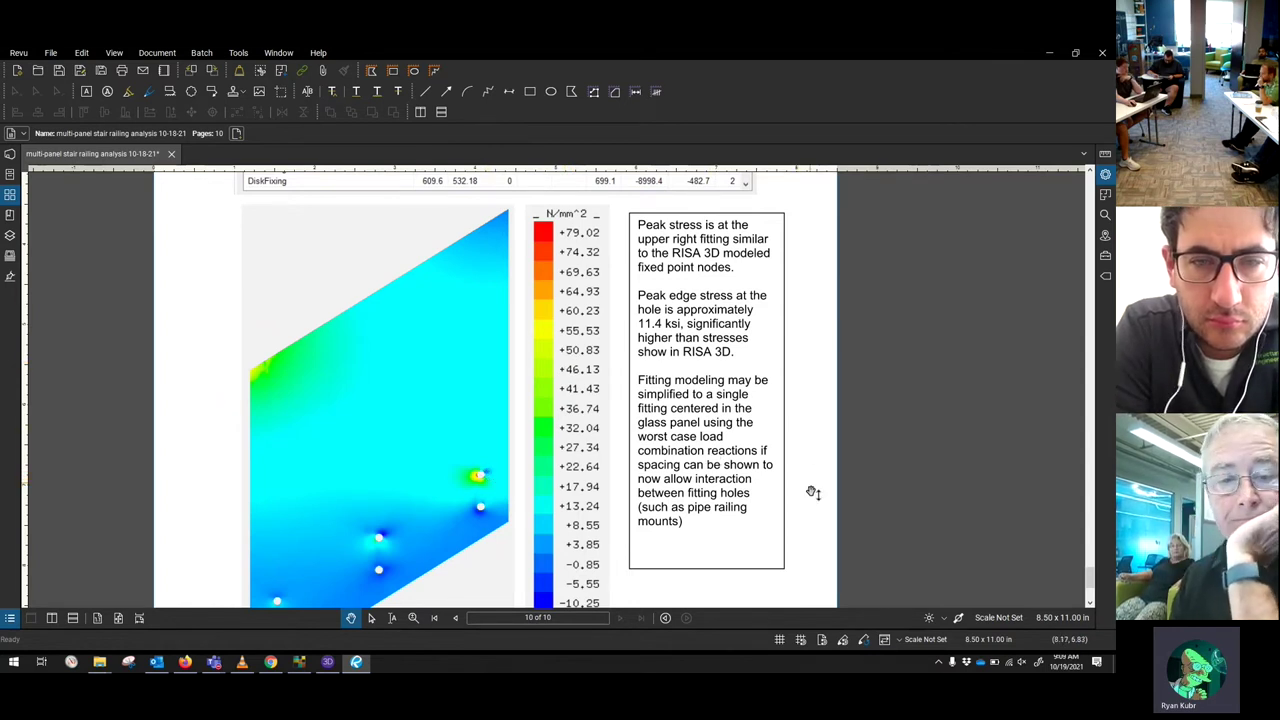
{"action": "scroll", "coordinate": [811, 491], "scroll_direction": "down", "scroll_amount": 2}
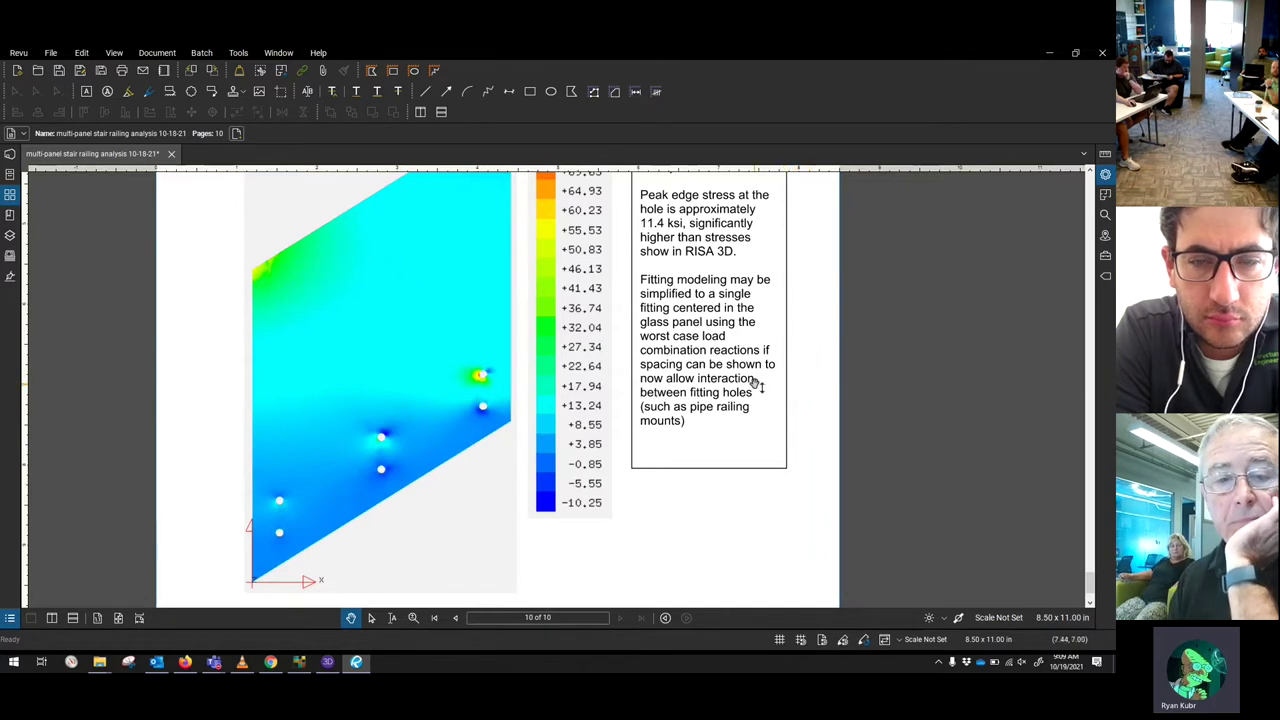
- Re-examine the page 10 stress plot and the notes on peak hole-edge stress and simplified fitting modeling
{"action": "left_click_drag", "start_coordinate": [730, 520], "coordinate": [726, 496]}
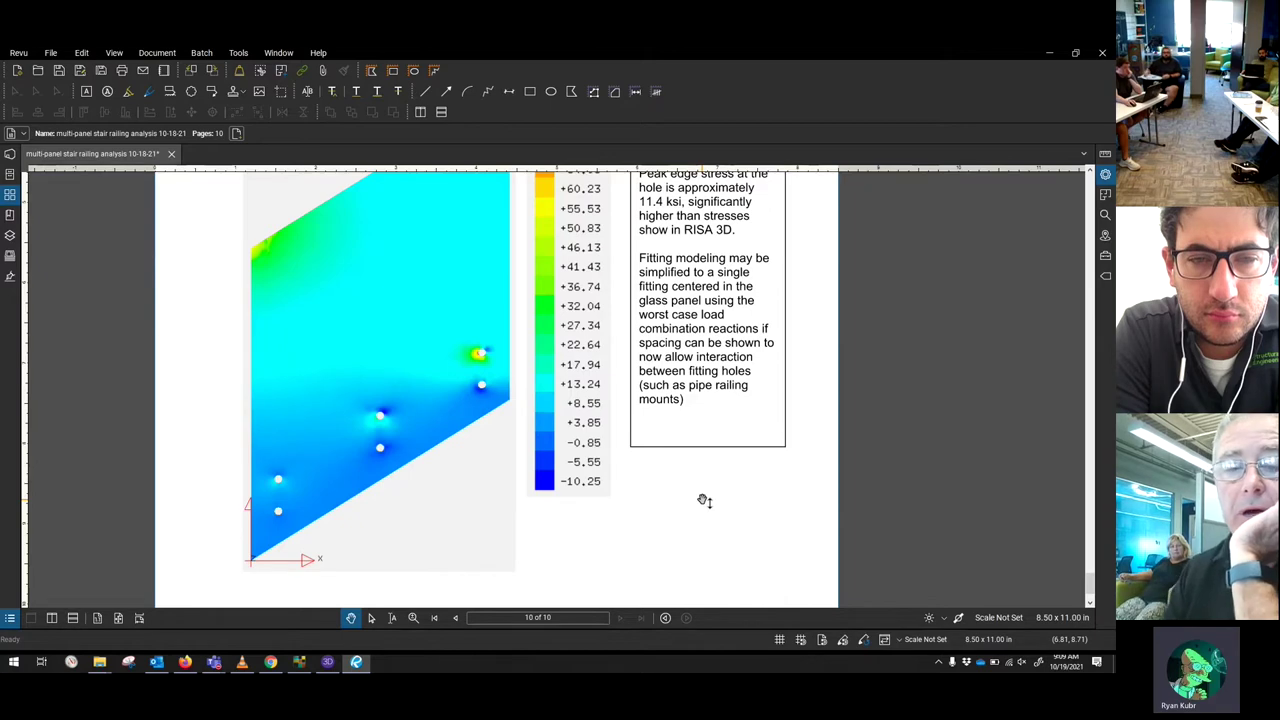
{"action": "left_click_drag", "start_coordinate": [674, 397], "coordinate": [686, 466]}
{"action": "scroll", "coordinate": [684, 473], "scroll_direction": "down", "scroll_amount": 1}
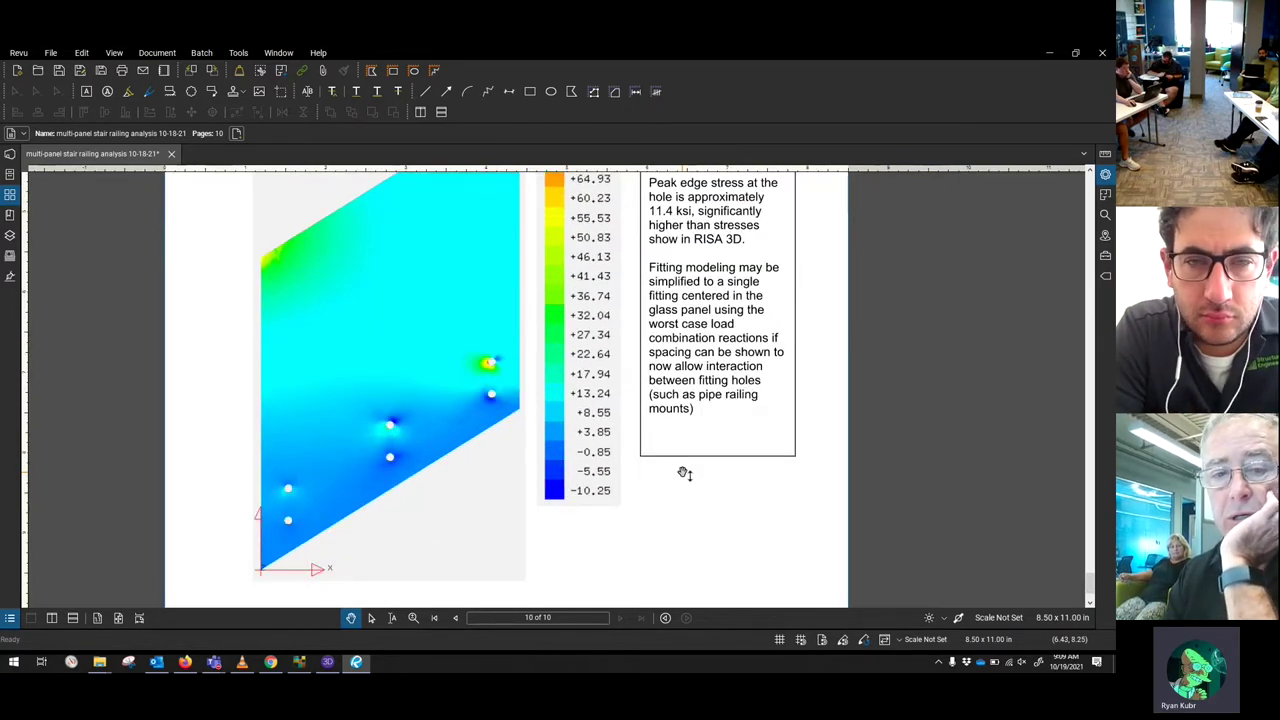
{"action": "scroll", "coordinate": [684, 473], "scroll_direction": "up", "scroll_amount": 8}
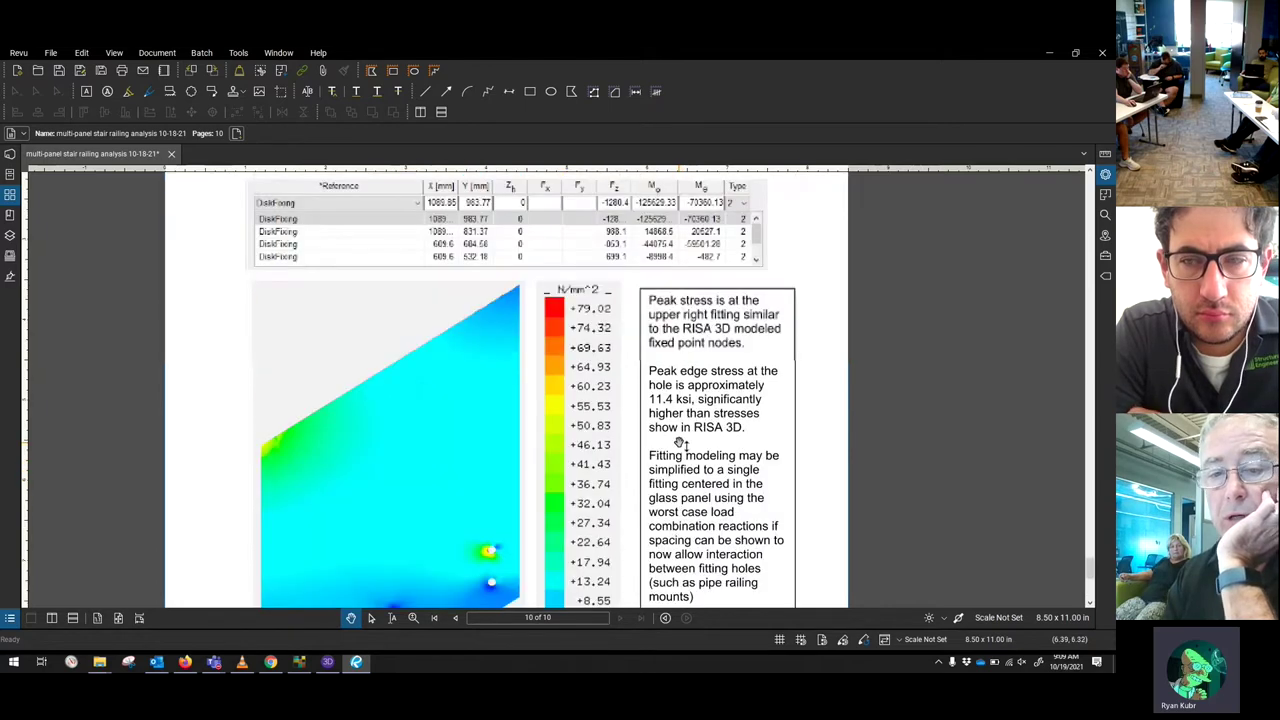
{"action": "scroll", "coordinate": [679, 443], "scroll_direction": "down", "scroll_amount": 8}
{"action": "scroll", "coordinate": [666, 427], "scroll_direction": "down", "scroll_amount": 3}
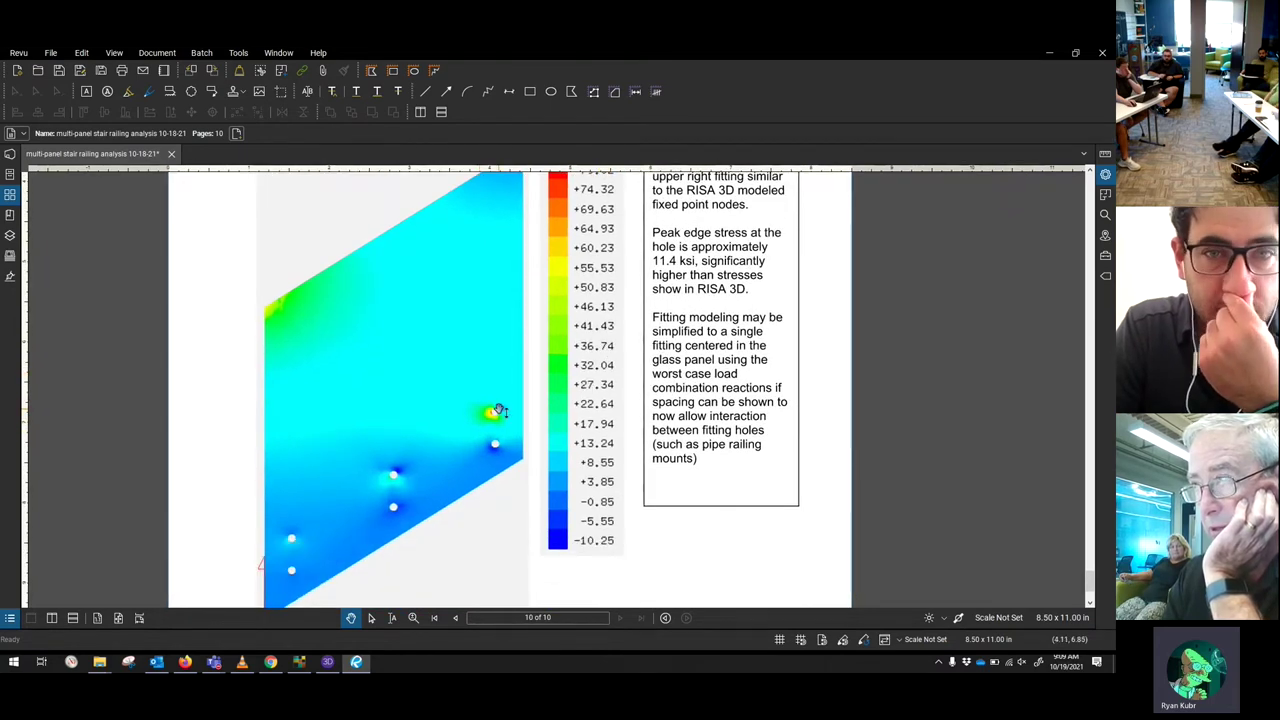
- Switch to SJ Mepla and inspect the Point Mount Single Panel project's spring supports, glass fixings and the edge support on edge 3
{"action": "left_click", "coordinate": [297, 662]}
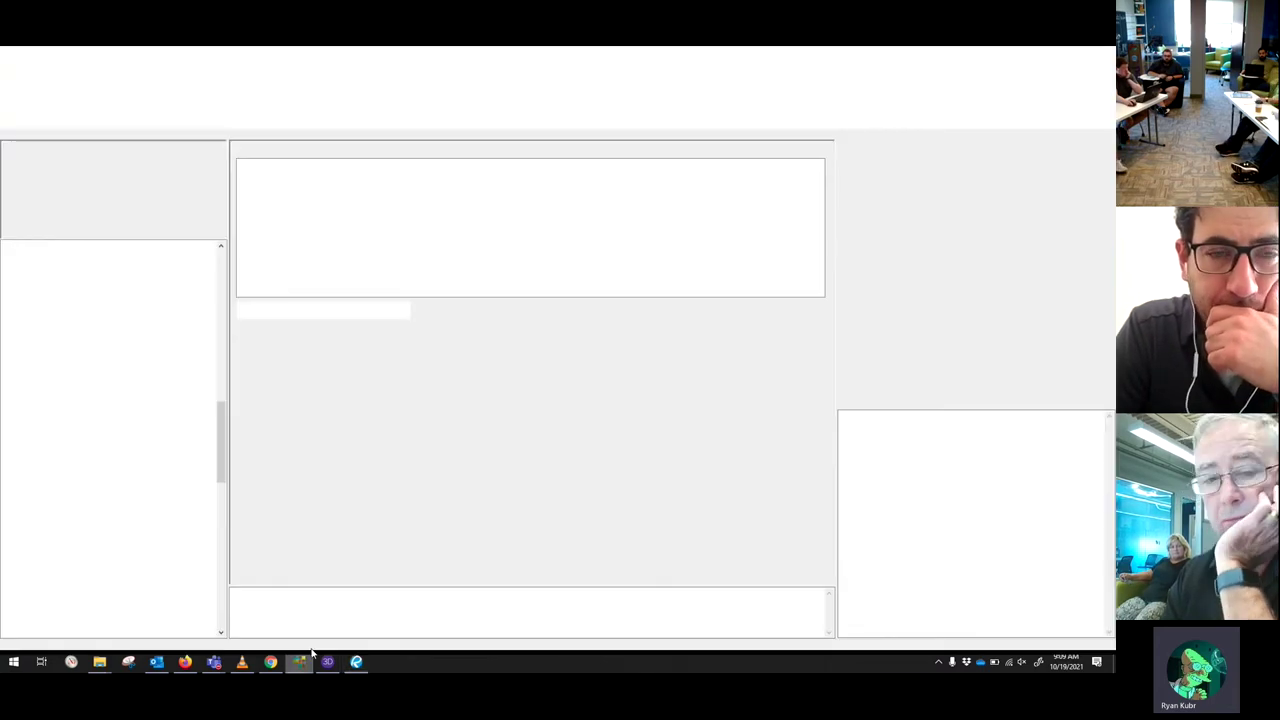
{"action": "left_click", "coordinate": [108, 382]}
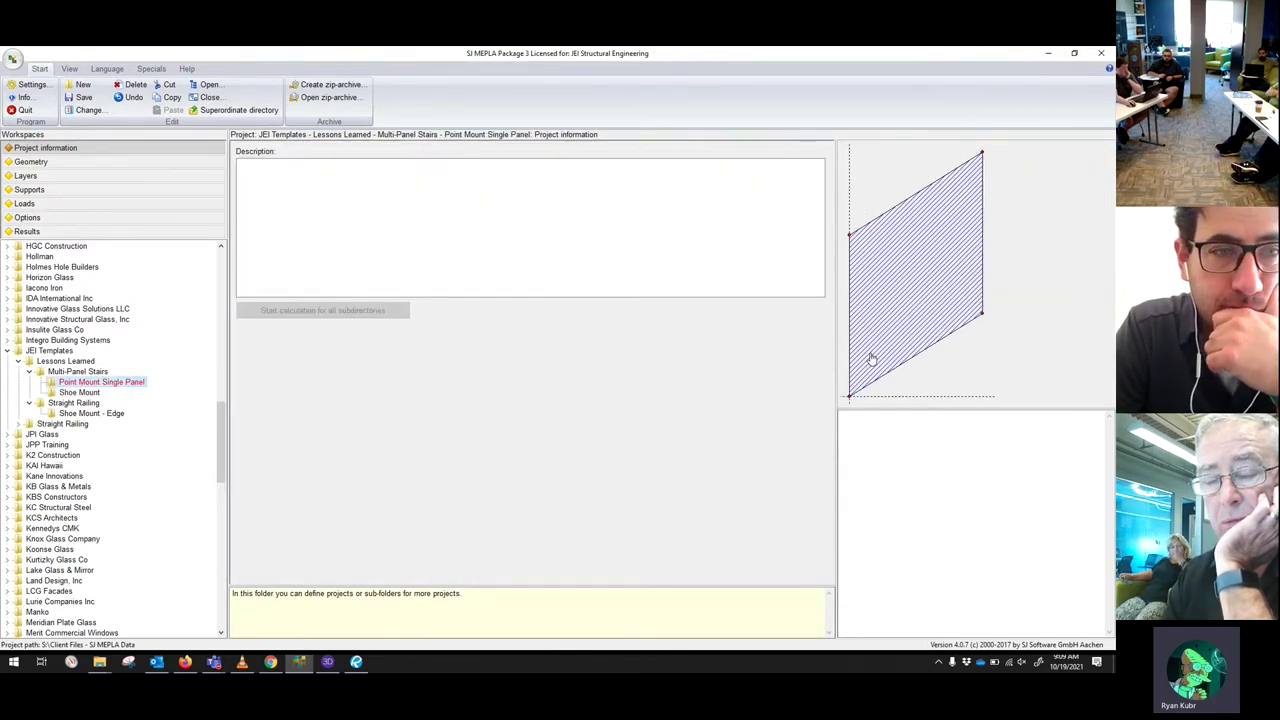
{"action": "left_click", "coordinate": [200, 189]}
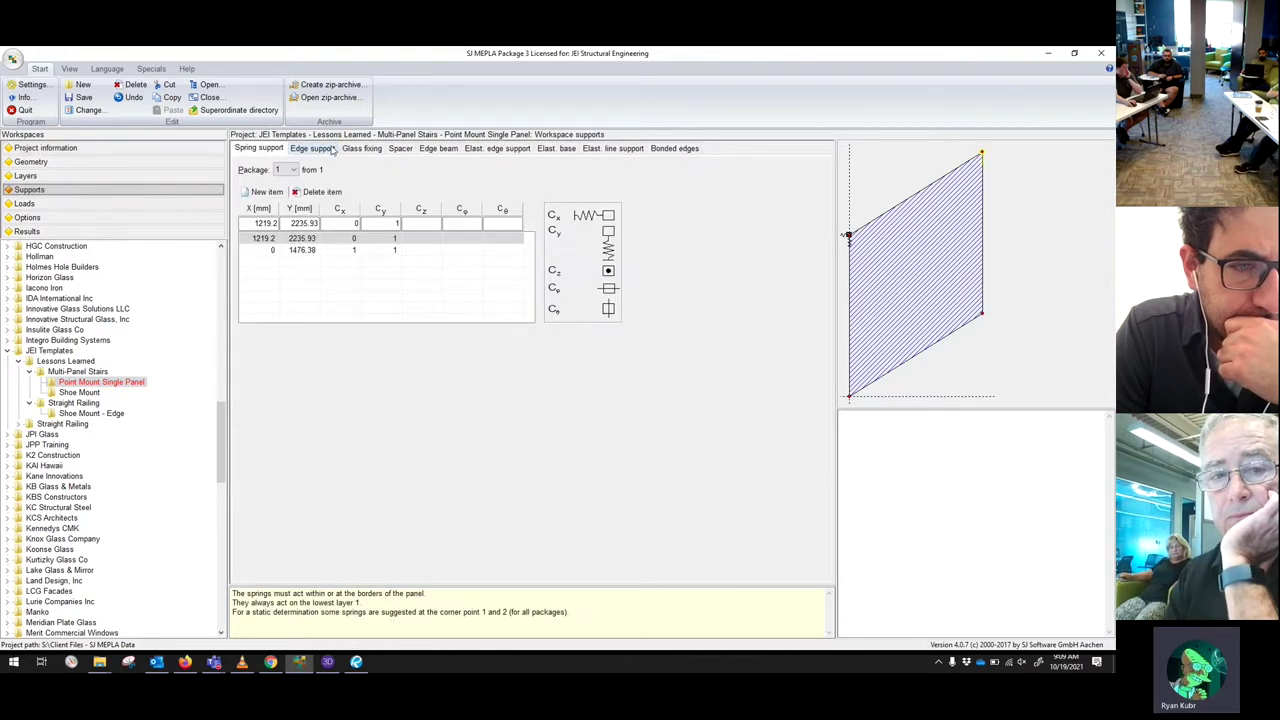
{"action": "left_click", "coordinate": [360, 148]}
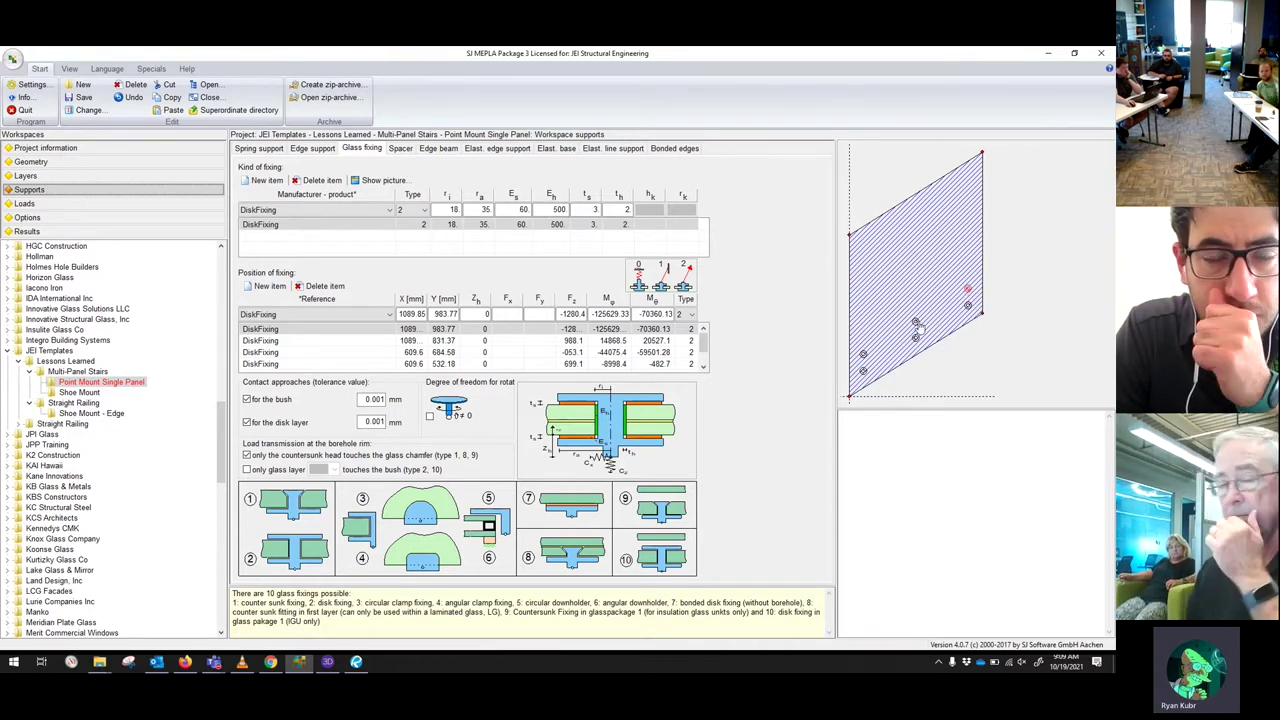
{"action": "left_click", "coordinate": [312, 150]}
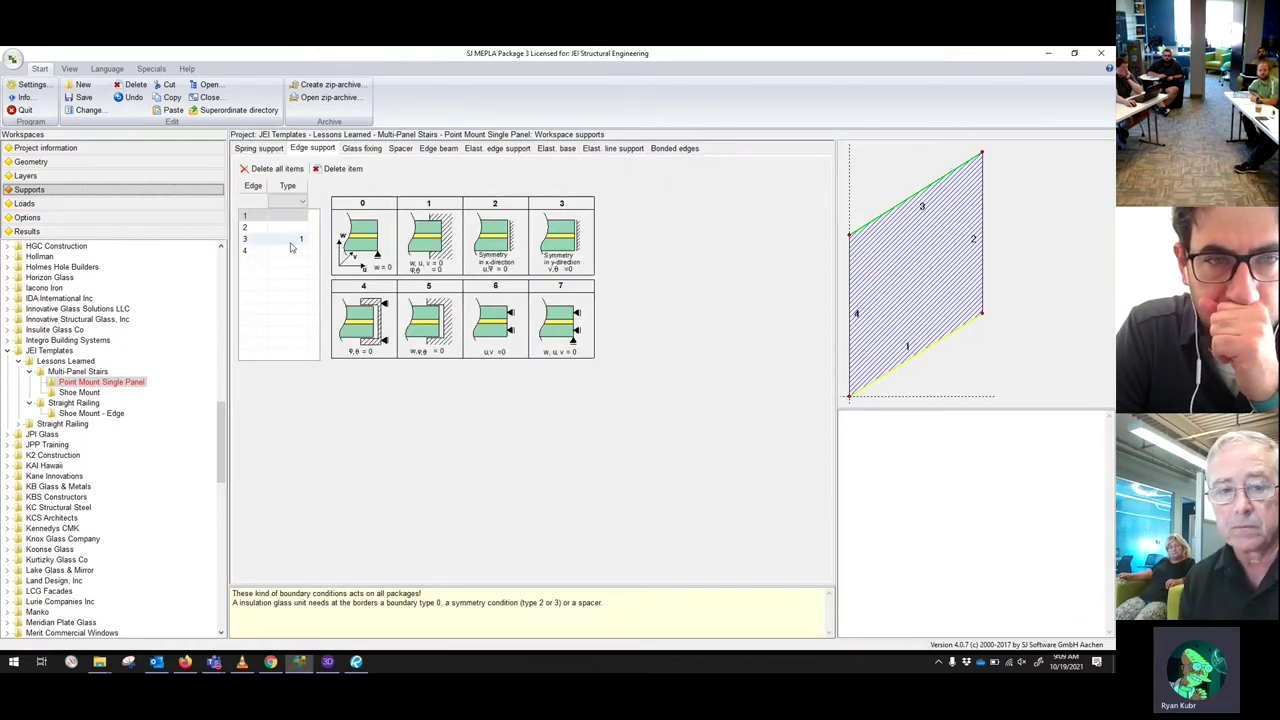
{"action": "left_click", "coordinate": [283, 240]}
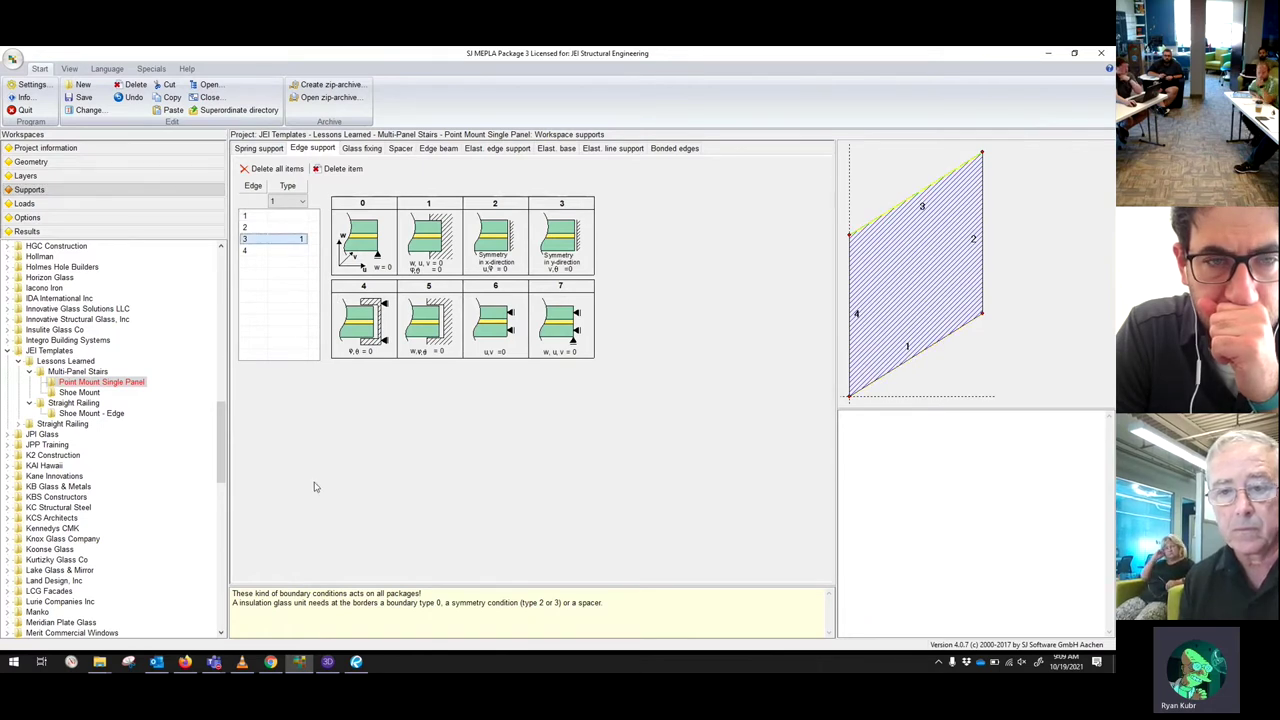
- Display the calculated deflection results of the point mount single panel in the X-Y plane
{"action": "left_click", "coordinate": [93, 234]}
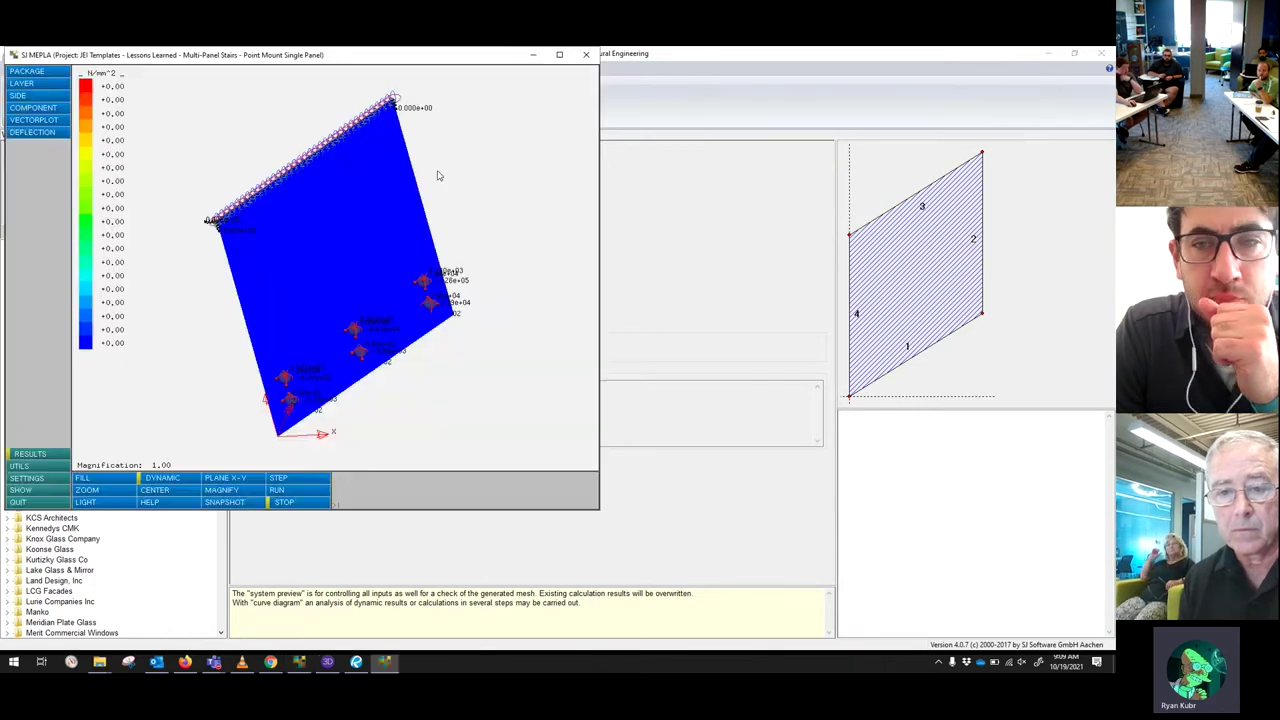
{"action": "left_click", "coordinate": [228, 478]}
{"action": "left_click", "coordinate": [29, 134]}
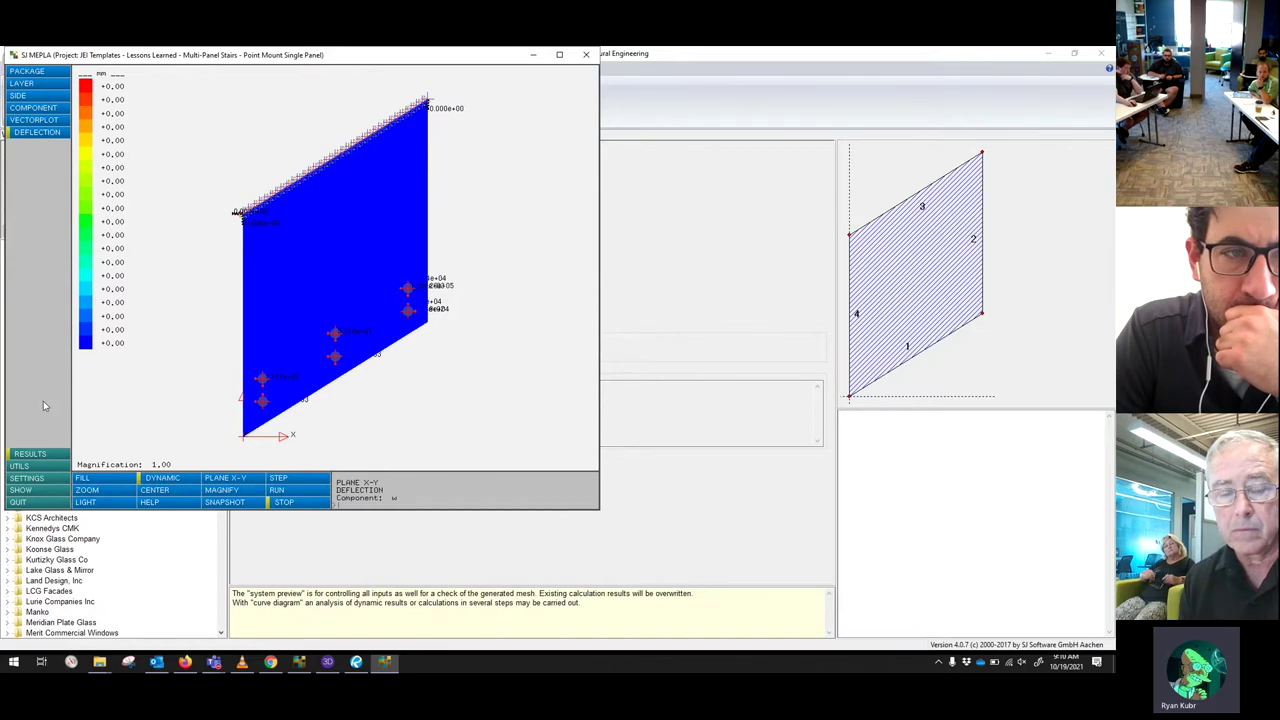
{"action": "left_click", "coordinate": [311, 482]}
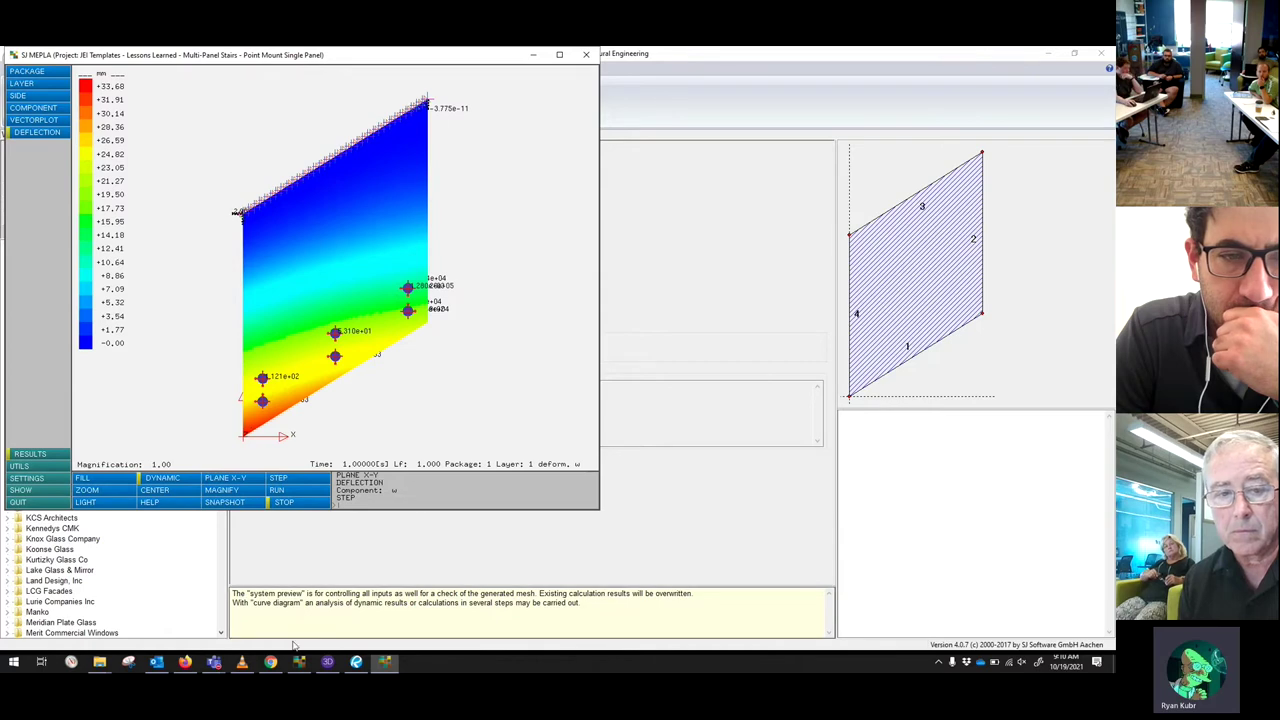
- Switch to the PDF report and examine the shoe mount and point mount rail deflection diagrams on page 4
{"action": "left_click", "coordinate": [357, 664]}
{"action": "scroll", "coordinate": [530, 355], "scroll_direction": "up", "scroll_amount": 15}
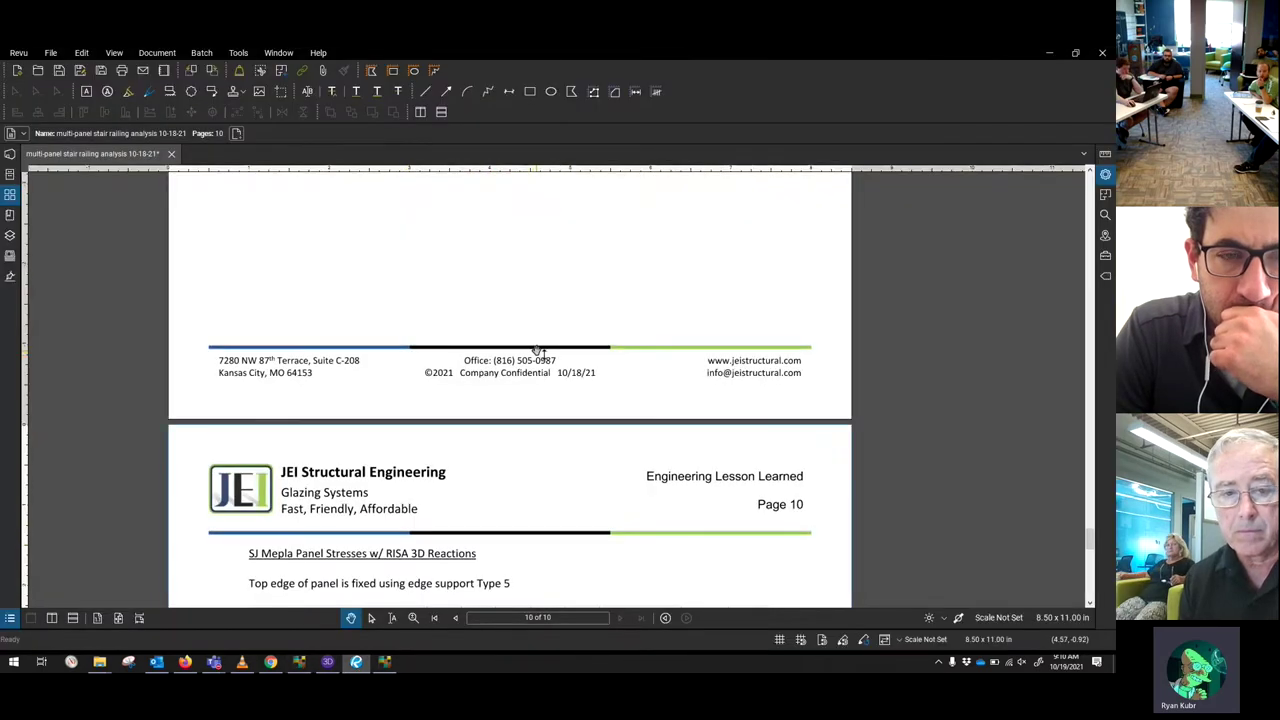
{"action": "scroll", "coordinate": [543, 334], "scroll_direction": "up", "scroll_amount": 12}
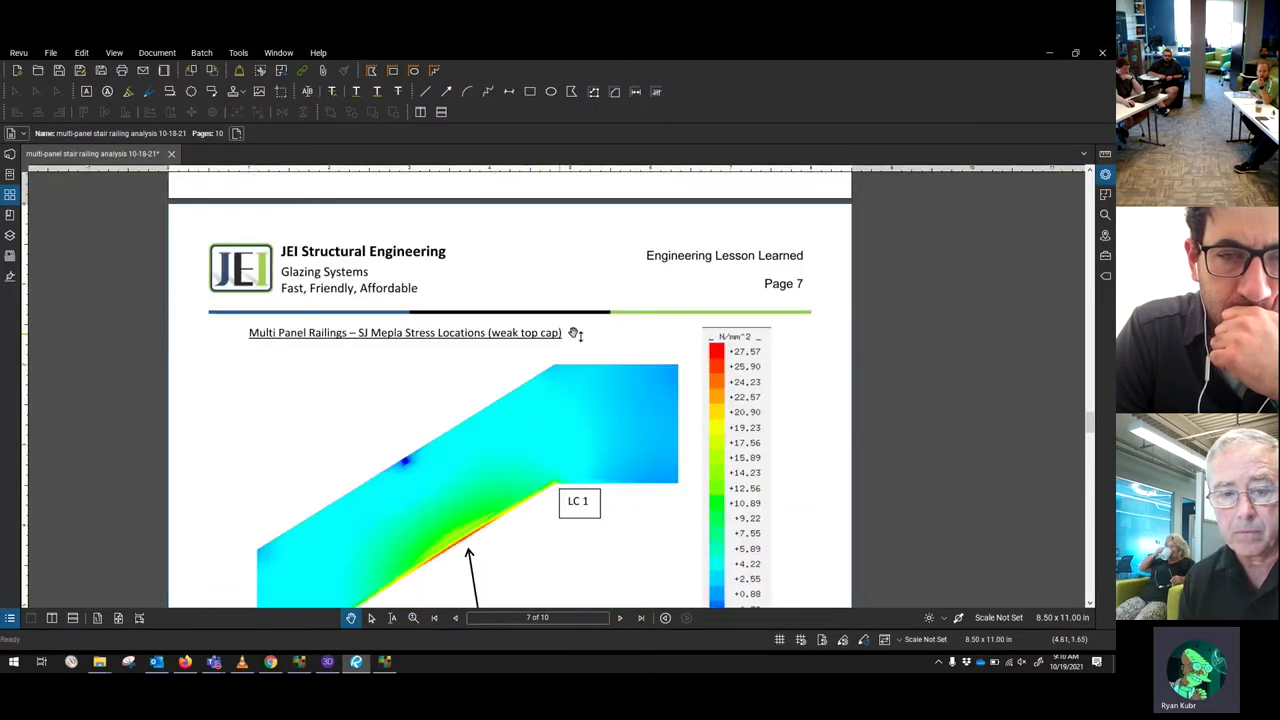
{"action": "left_click_drag", "start_coordinate": [1090, 422], "coordinate": [1069, 319]}
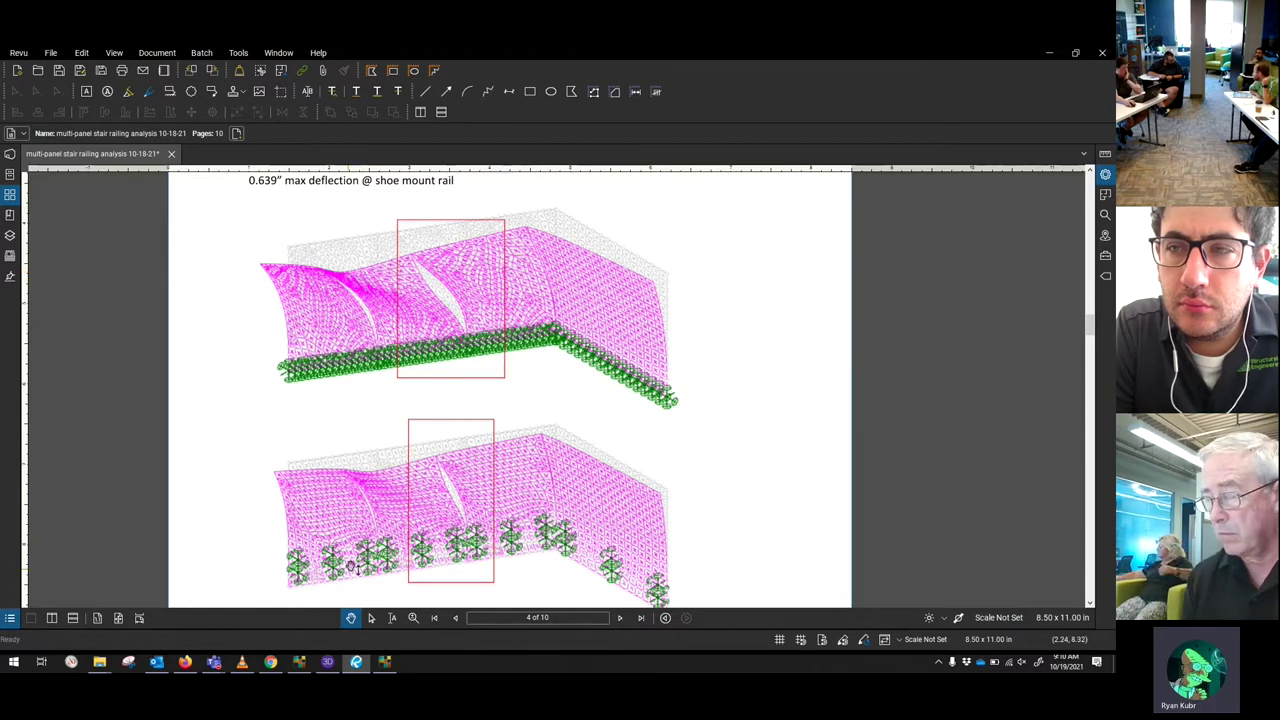
- Compare the SJ Mepla deflection plot with the report's page 4 diagrams, and close the plot
{"action": "left_click", "coordinate": [386, 664]}
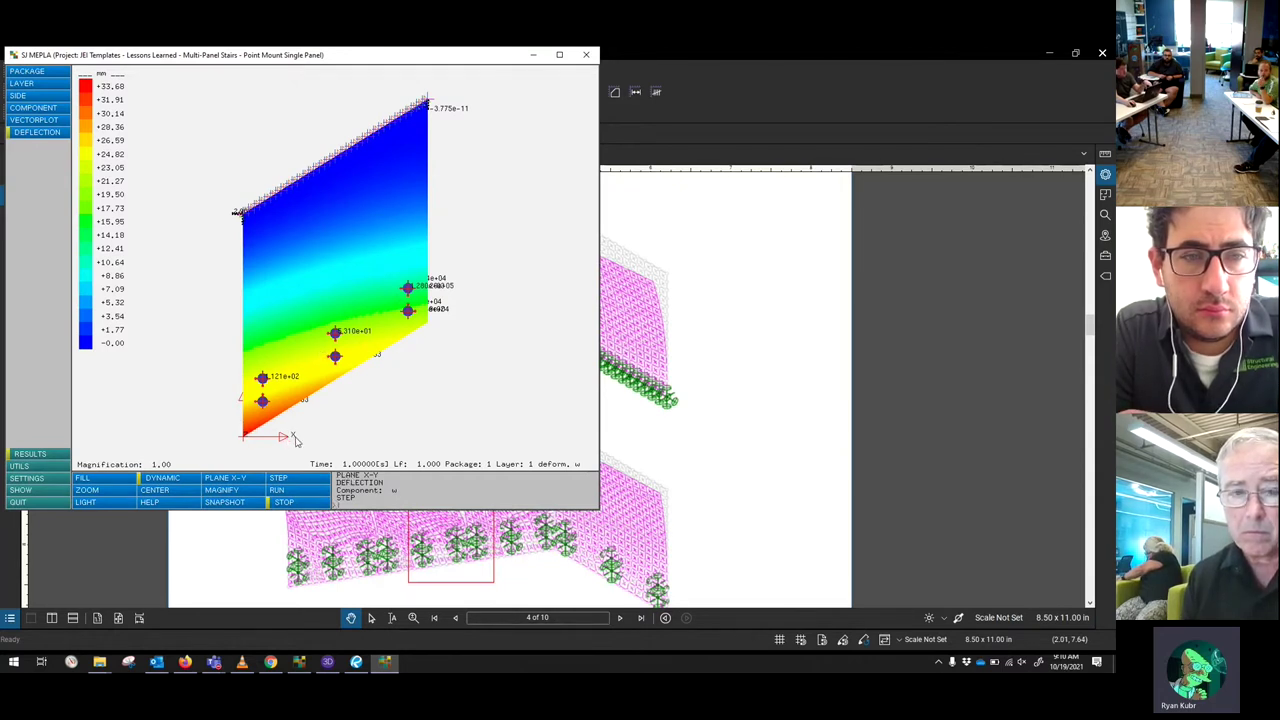
{"action": "left_click", "coordinate": [803, 409]}
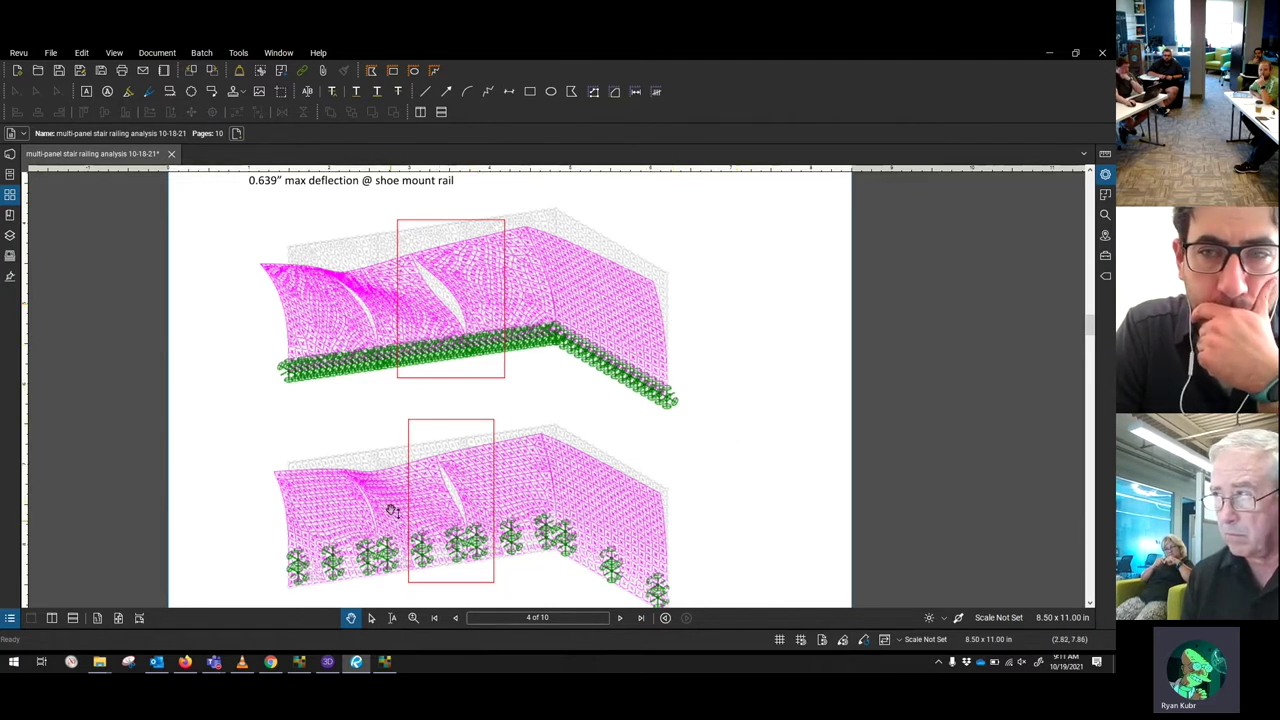
{"action": "left_click", "coordinate": [388, 665]}
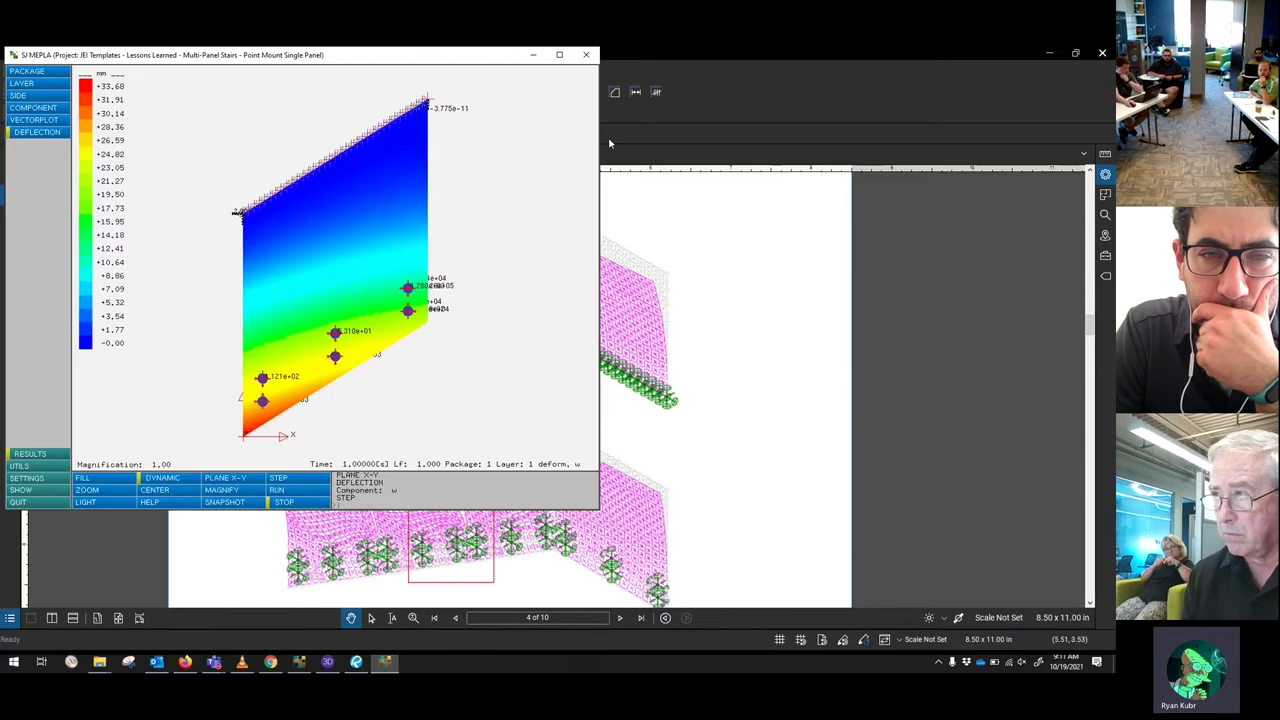
{"action": "left_click", "coordinate": [586, 54]}
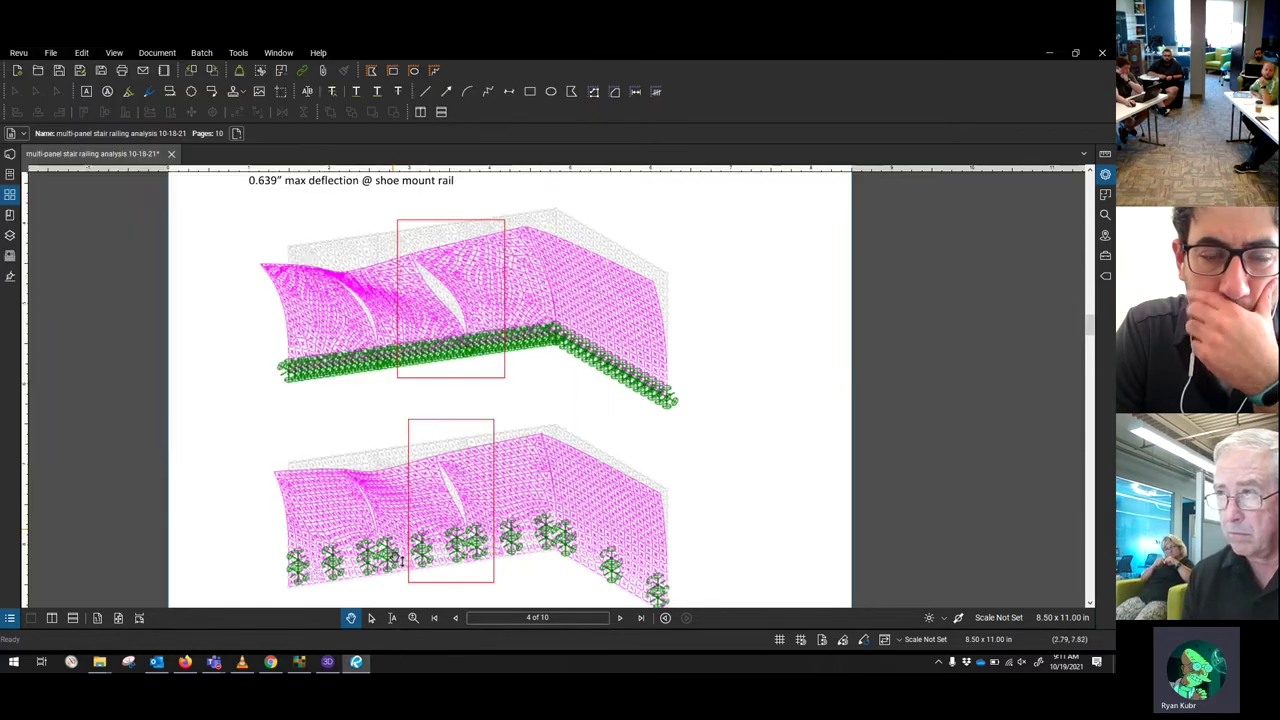
- Switch to RISA-3D and examine the LC 1 deflected shapes from several angles, including XY and isometric views
{"action": "left_click", "coordinate": [327, 662]}
{"action": "middle_click_drag", "start_coordinate": [765, 400], "coordinate": [717, 306]}
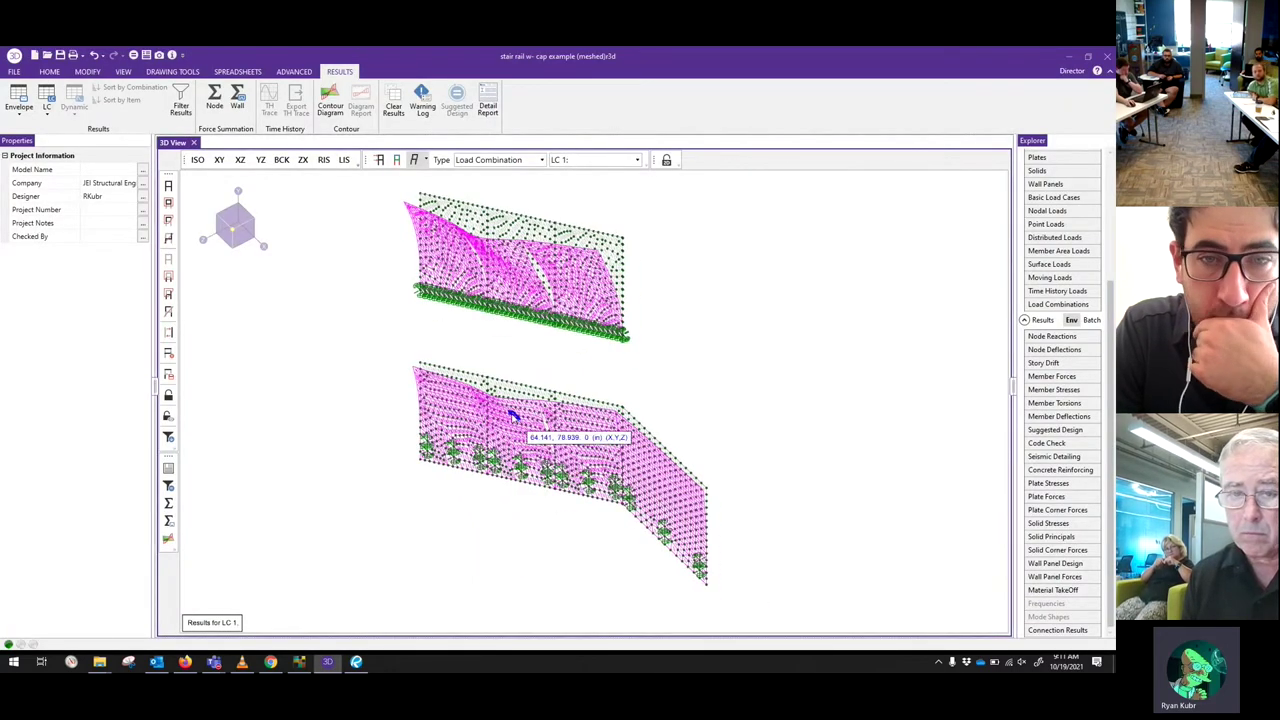
{"action": "left_click", "coordinate": [219, 162]}
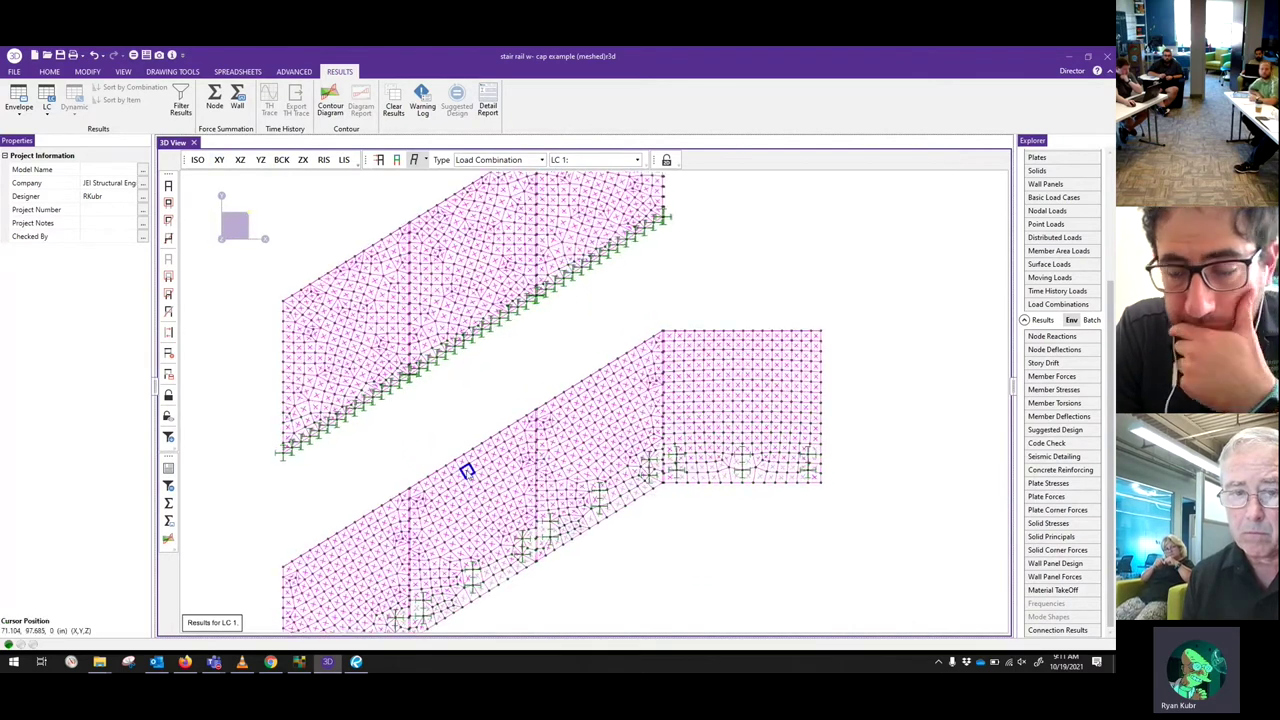
{"action": "left_click", "coordinate": [197, 160]}
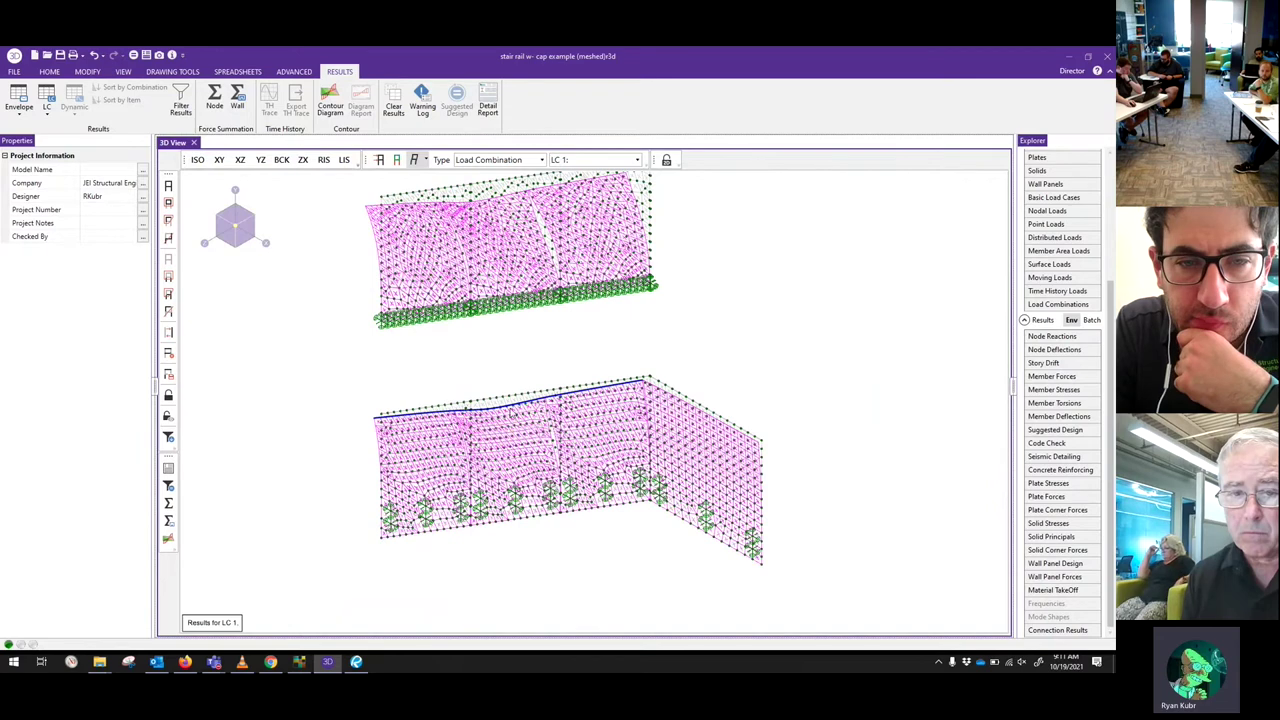
- In the XY view, select the upper area of the point mount rail's middle panel and filter unselected items out of the results
{"action": "left_click", "coordinate": [219, 161]}
{"action": "left_click_drag", "start_coordinate": [517, 408], "coordinate": [430, 492]}
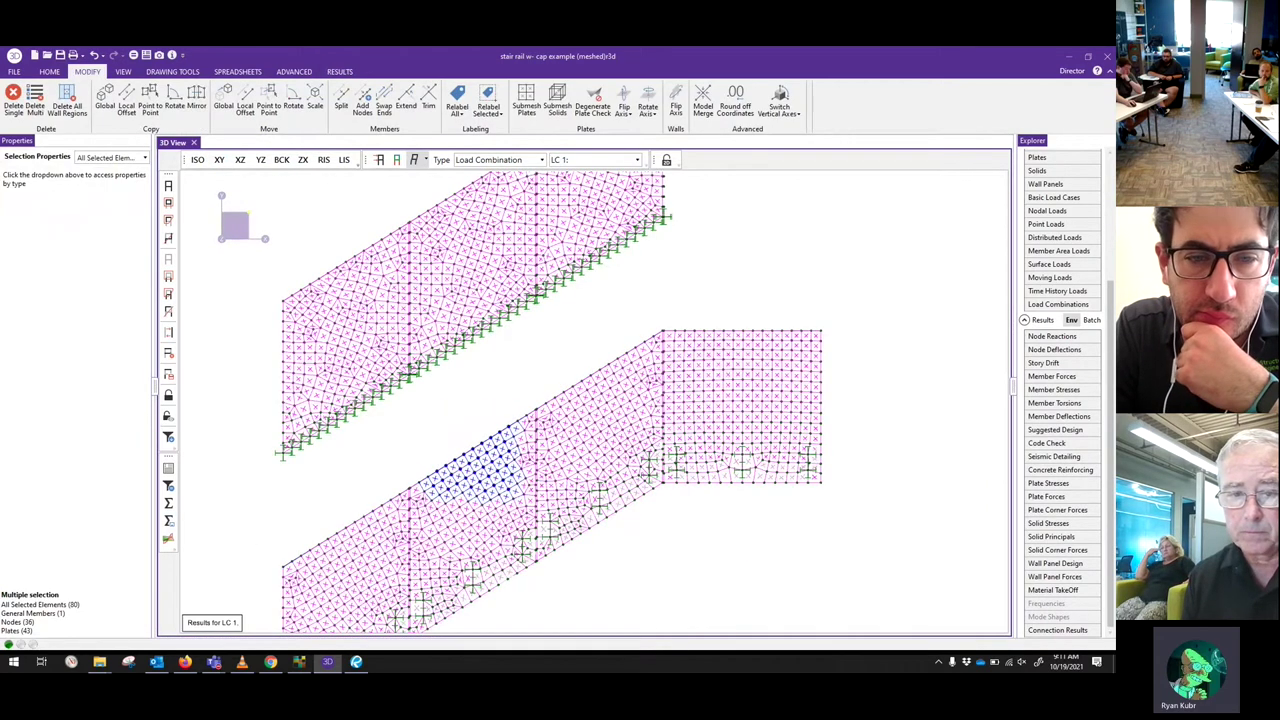
{"action": "left_click", "coordinate": [168, 486]}
{"action": "left_click", "coordinate": [597, 419]}
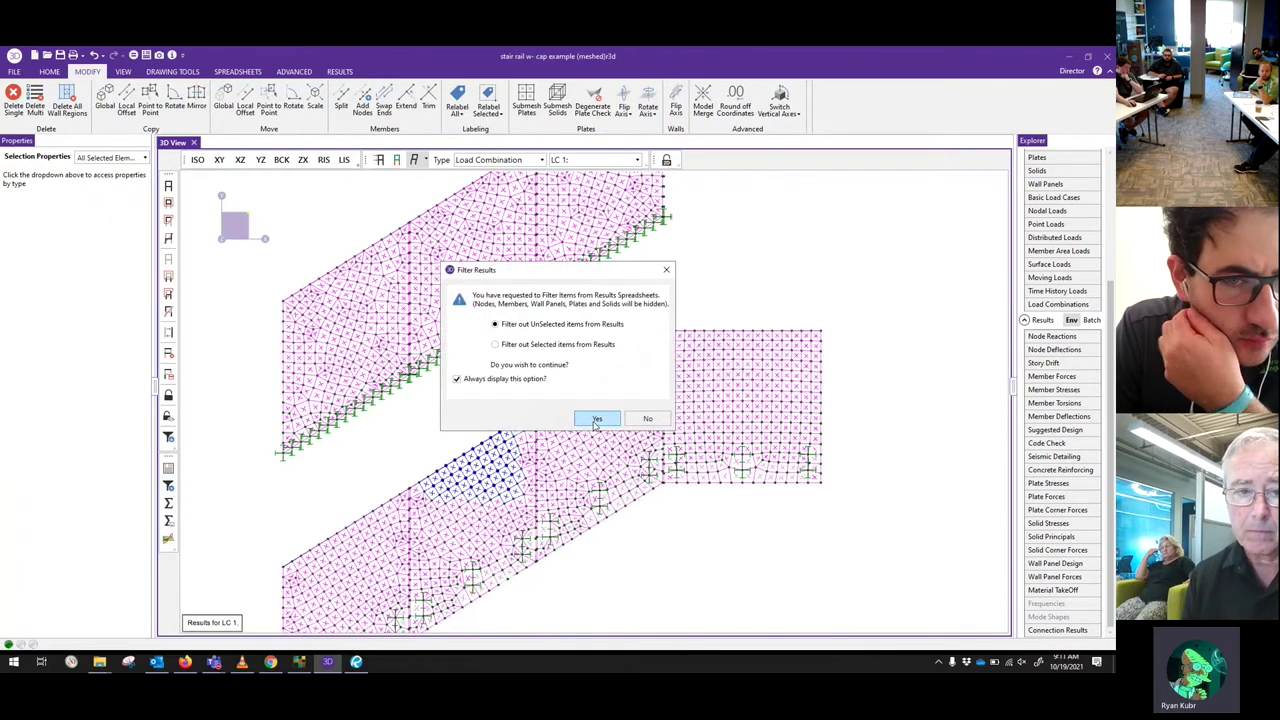
- Review the envelope node deflections of the filtered area sorted by largest Z displacement, and close the table
{"action": "left_click", "coordinate": [1055, 350]}
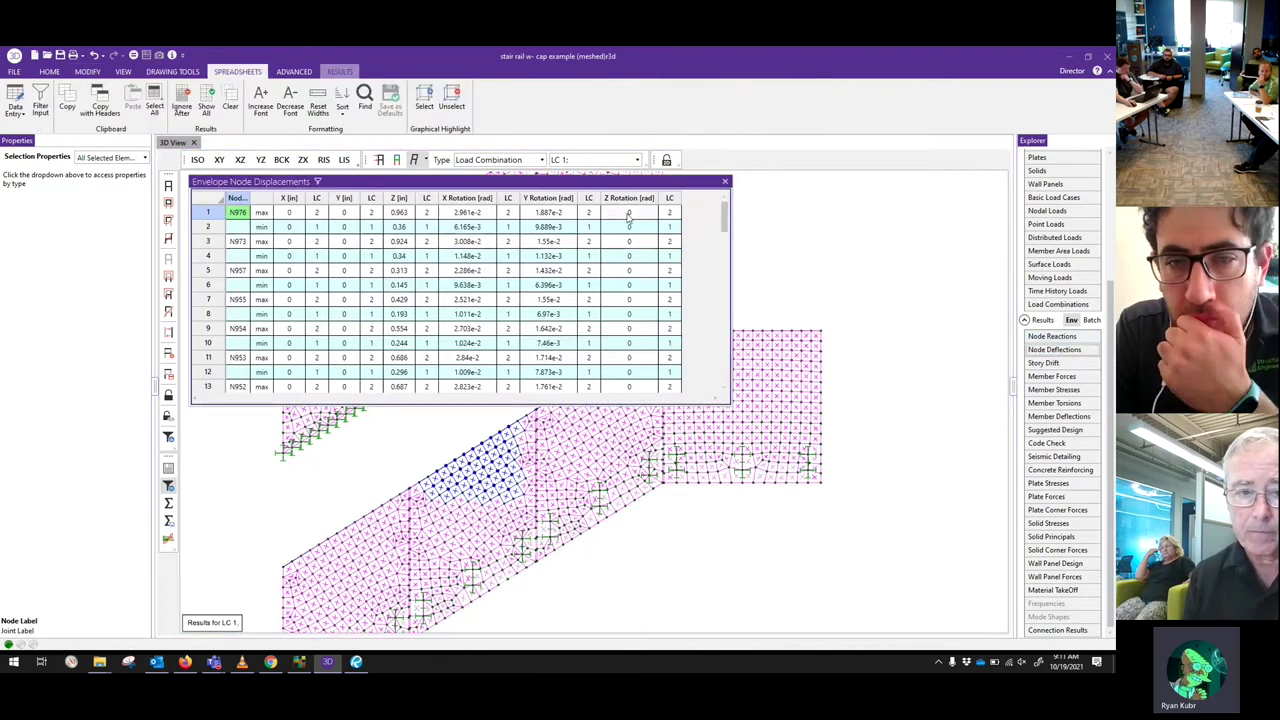
{"action": "right_click", "coordinate": [399, 198]}
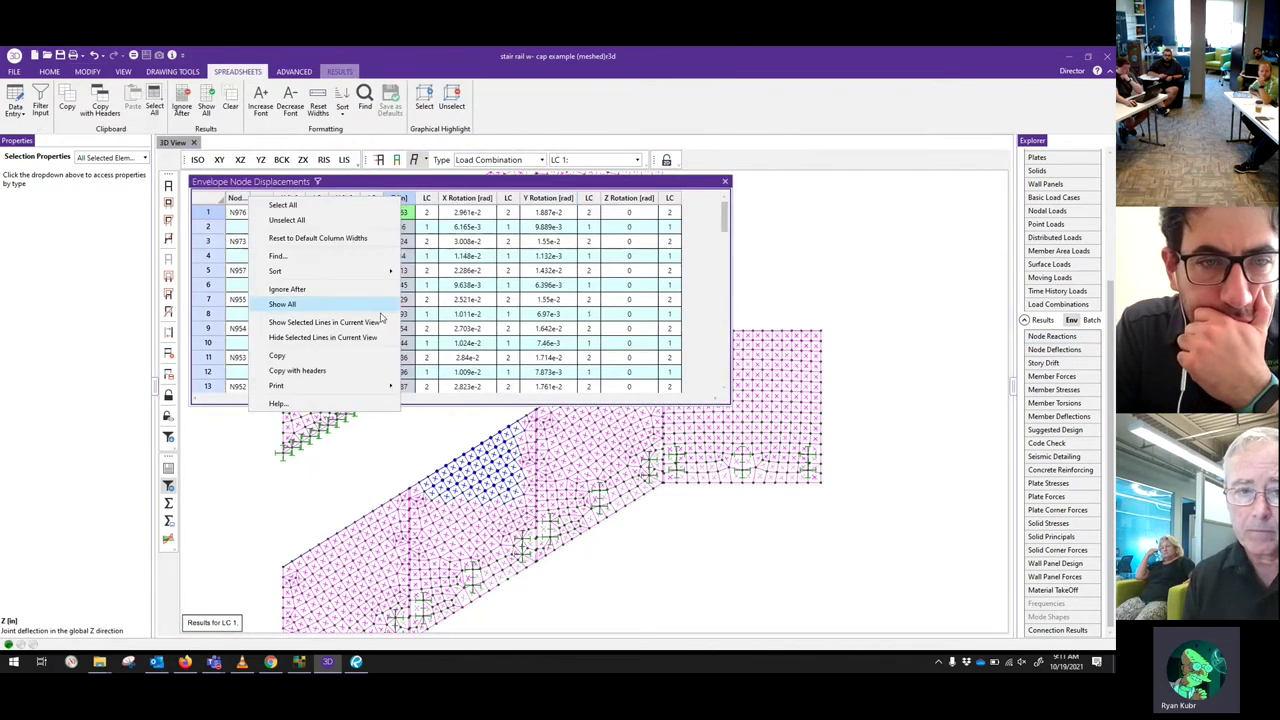
{"action": "mouse_move", "coordinate": [352, 279]}
{"action": "left_click", "coordinate": [199, 307]}
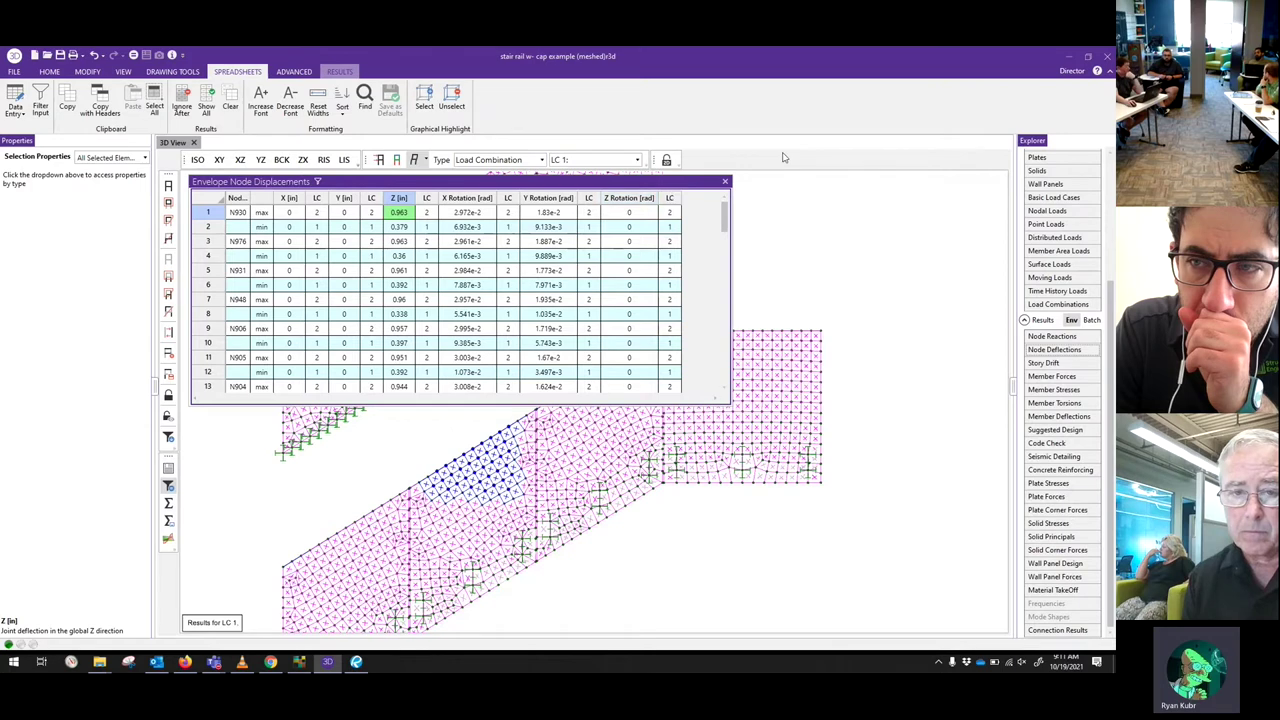
{"action": "left_click", "coordinate": [725, 181]}
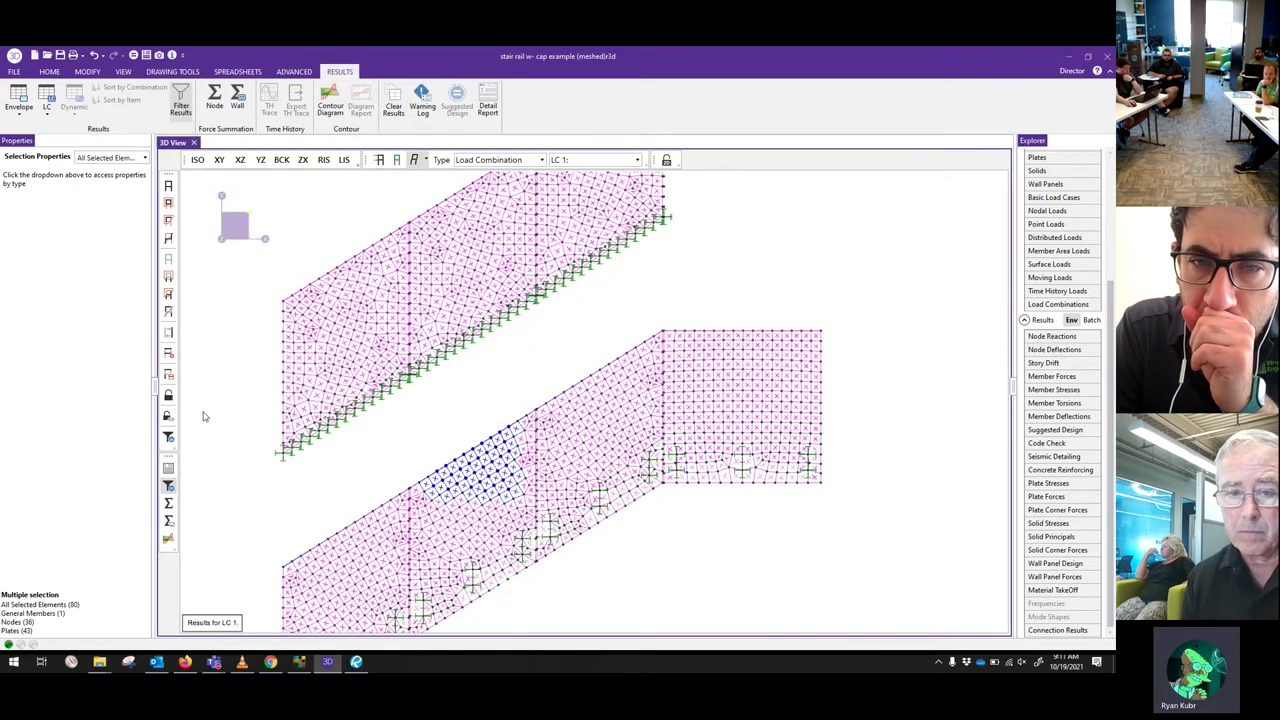
- Return to the isometric view, try to open the top cap member's detail report, and clear the selection and results filter
{"action": "left_click", "coordinate": [200, 160]}
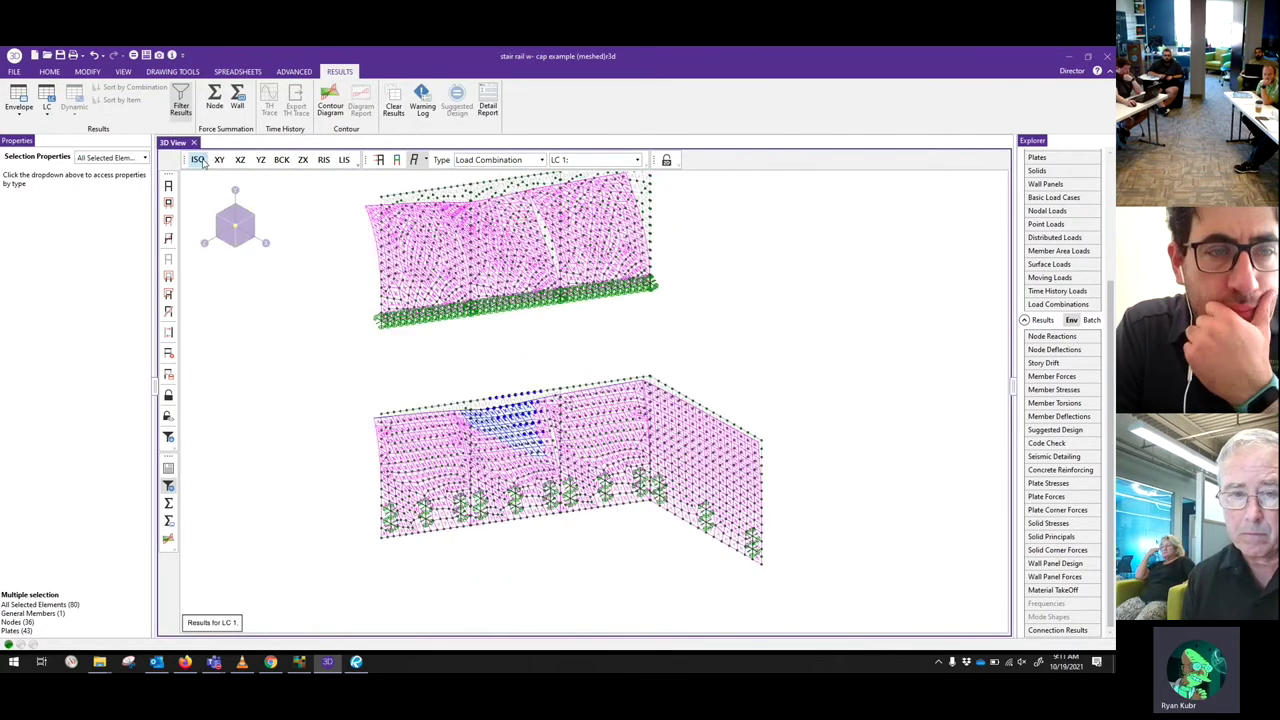
{"action": "left_click", "coordinate": [169, 468]}
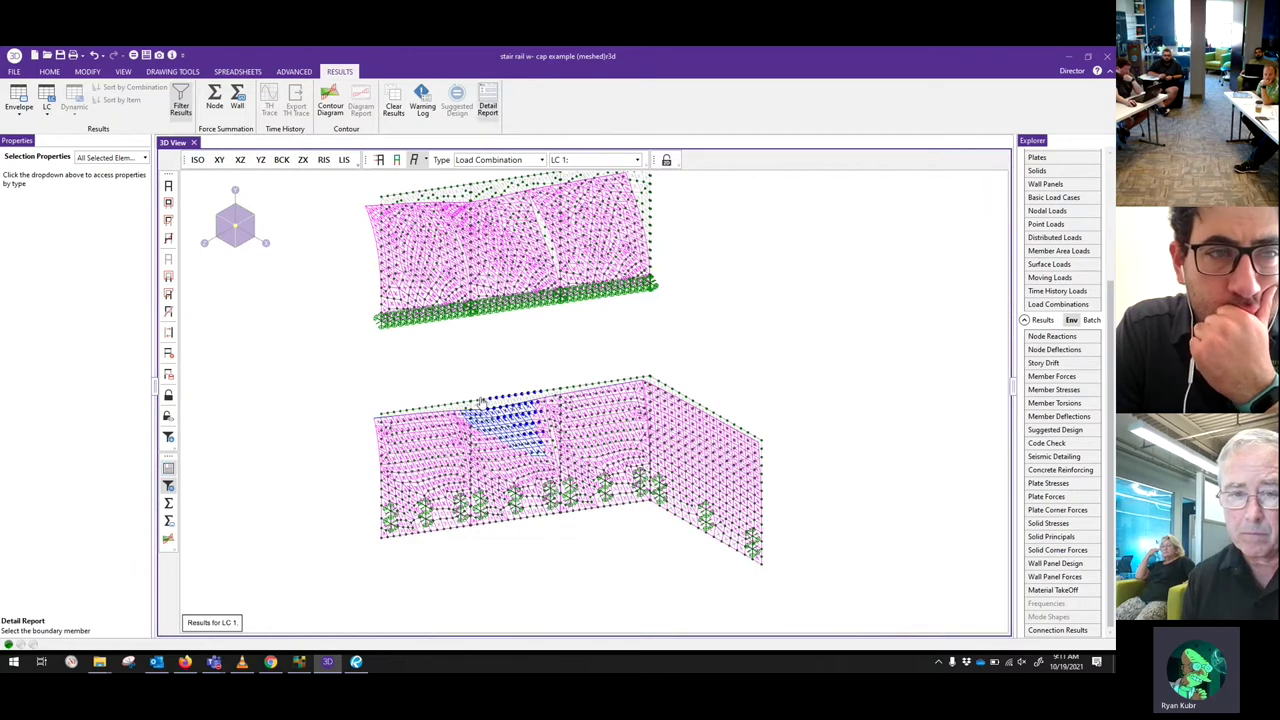
{"action": "left_click", "coordinate": [170, 262]}
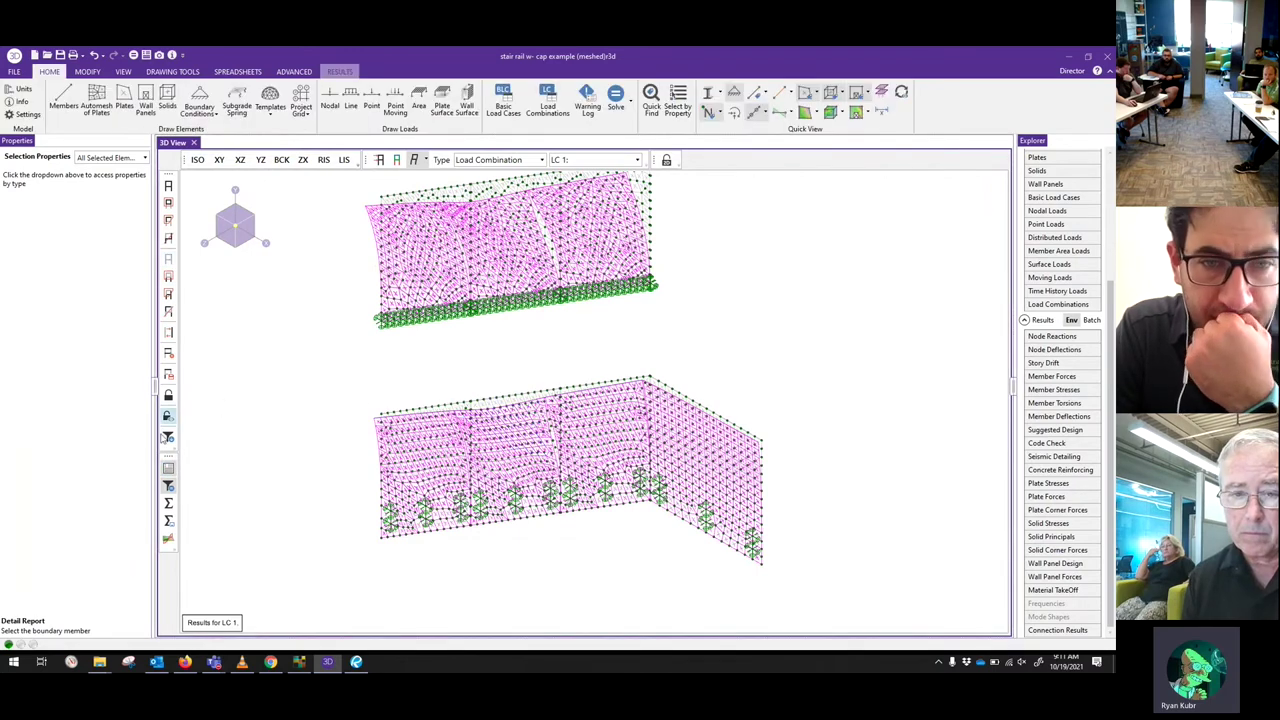
{"action": "left_click", "coordinate": [257, 454]}
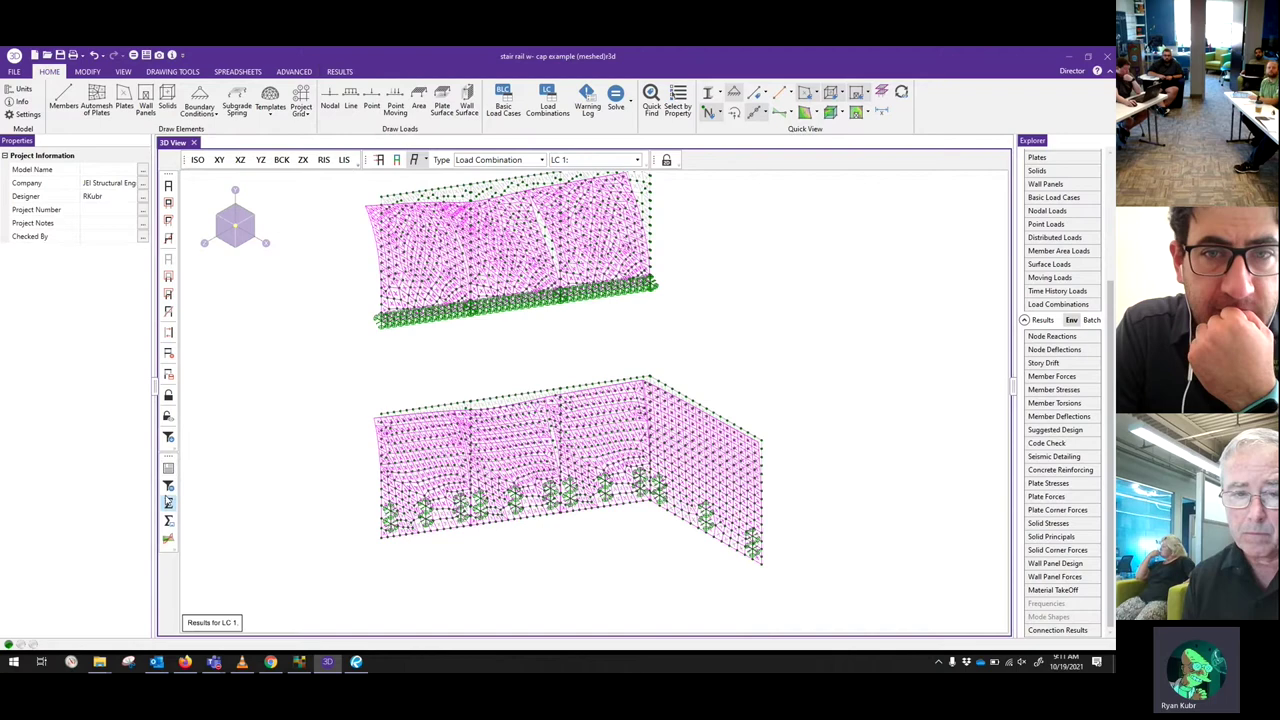
- Turn off the deflected shape and display both railing models fully rendered with their top caps
{"action": "left_click", "coordinate": [413, 160]}
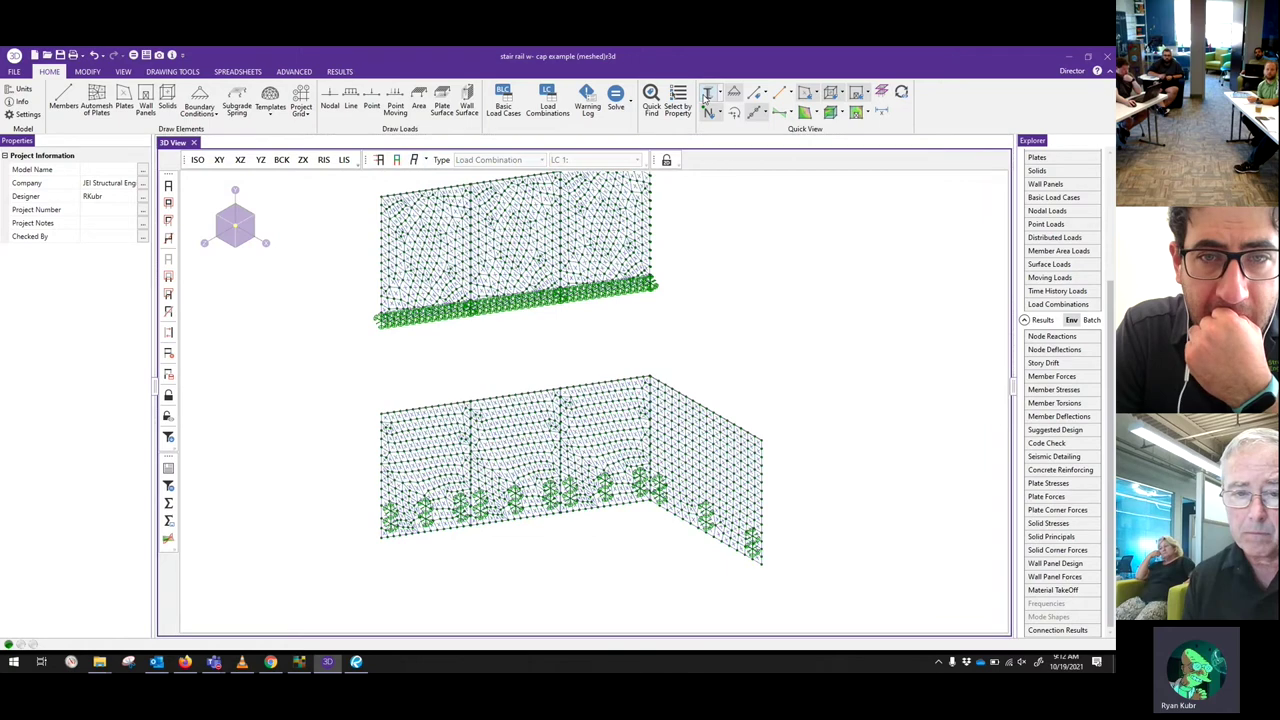
{"action": "left_click", "coordinate": [706, 100]}
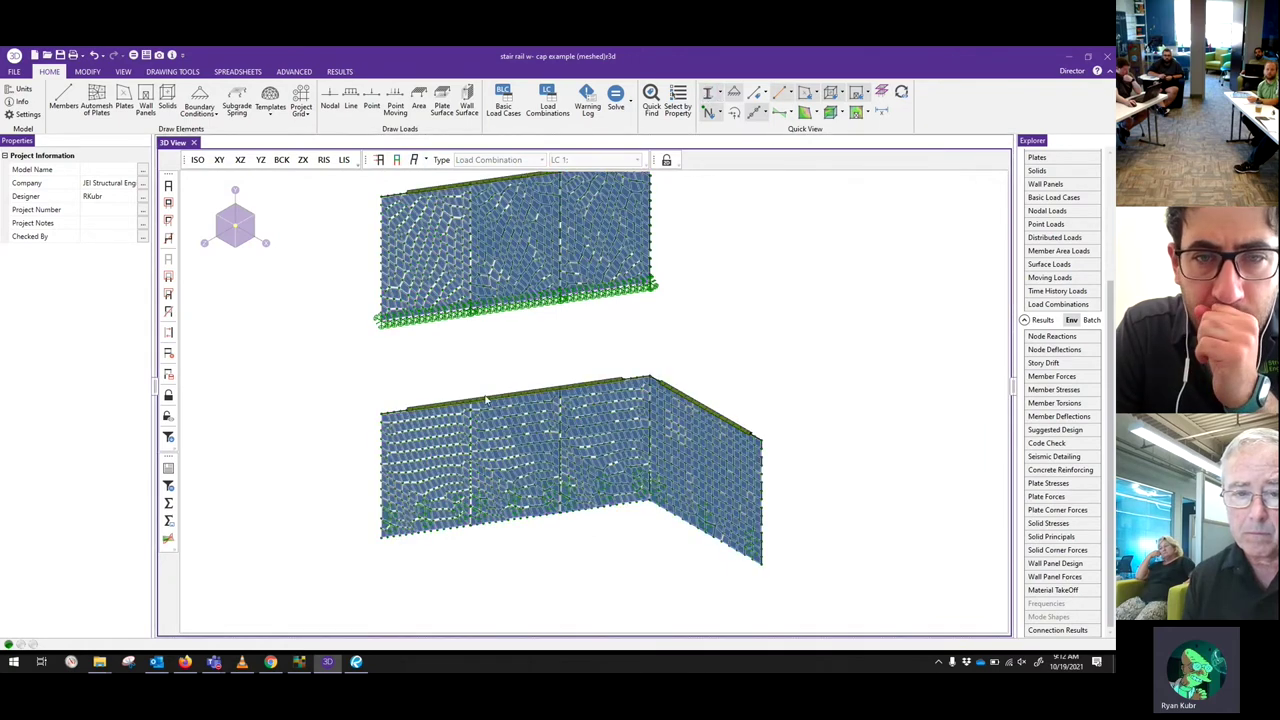
- Open the detail report of the point mount rail's longer top cap member, review its deflections under LC 1, and close the report
{"action": "scroll", "coordinate": [486, 400], "scroll_direction": "up", "scroll_amount": 4}
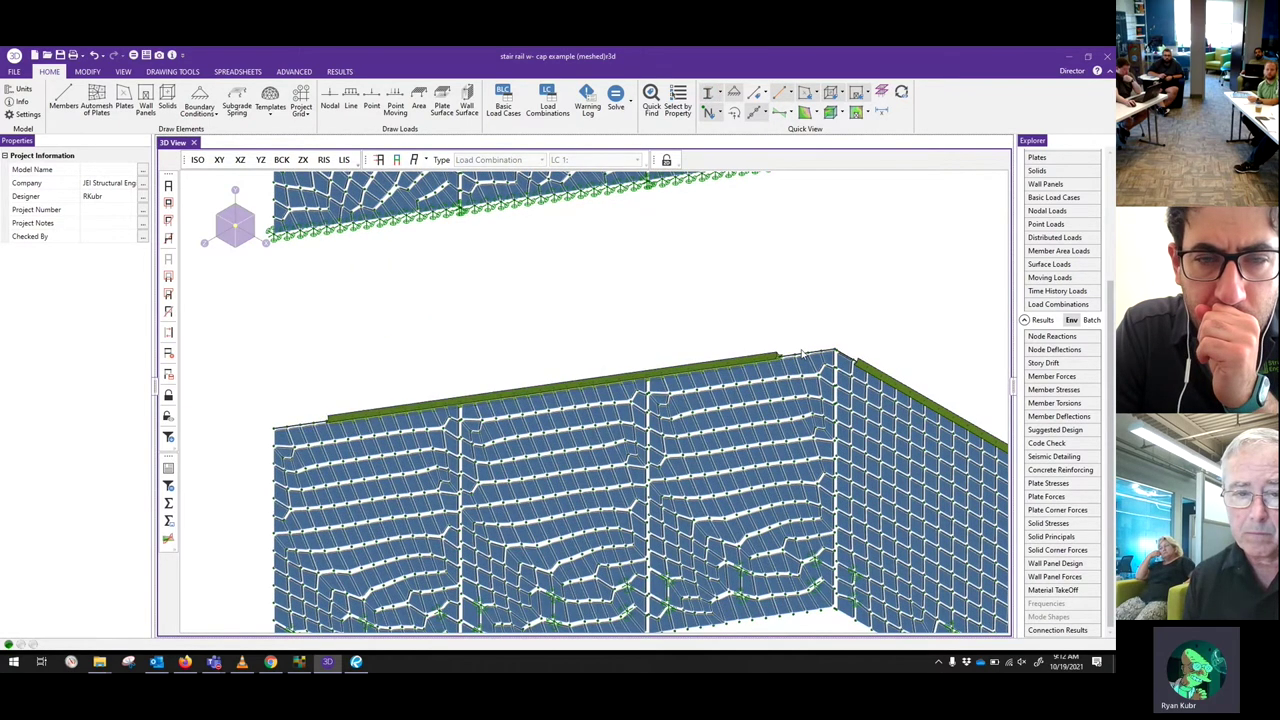
{"action": "left_click", "coordinate": [802, 354]}
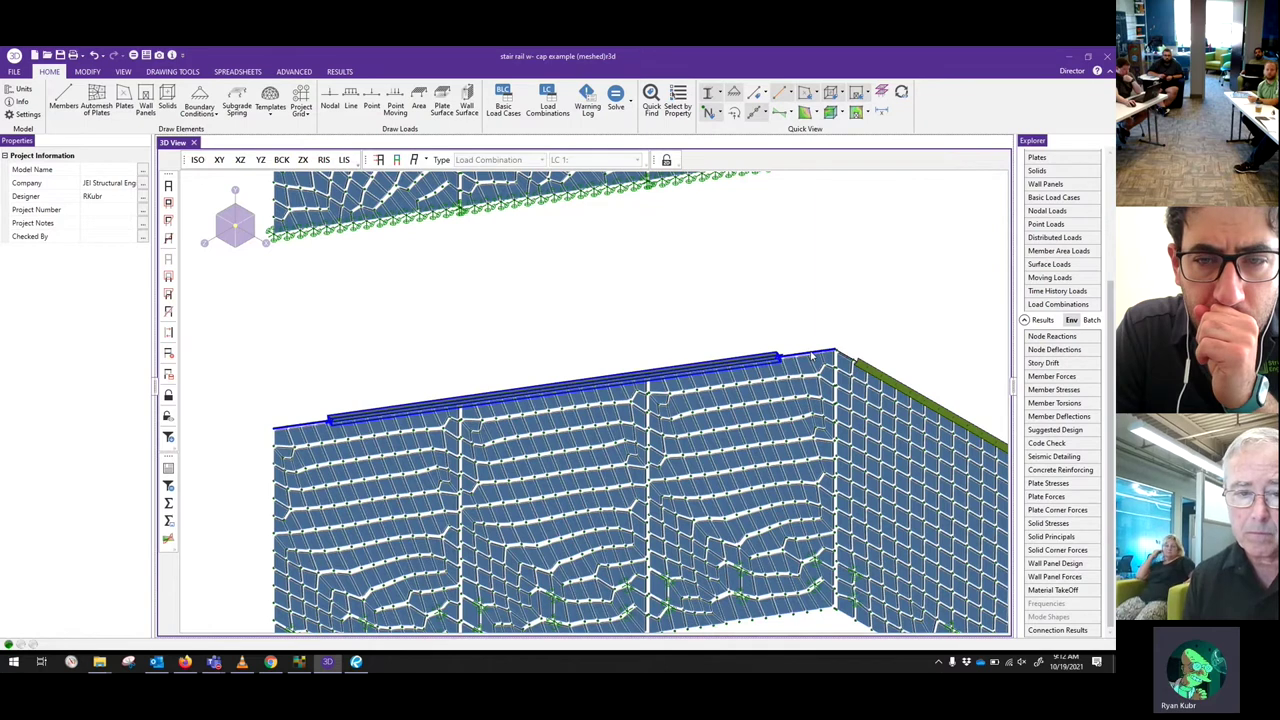
{"action": "left_click", "coordinate": [812, 356]}
{"action": "left_click", "coordinate": [376, 418]}
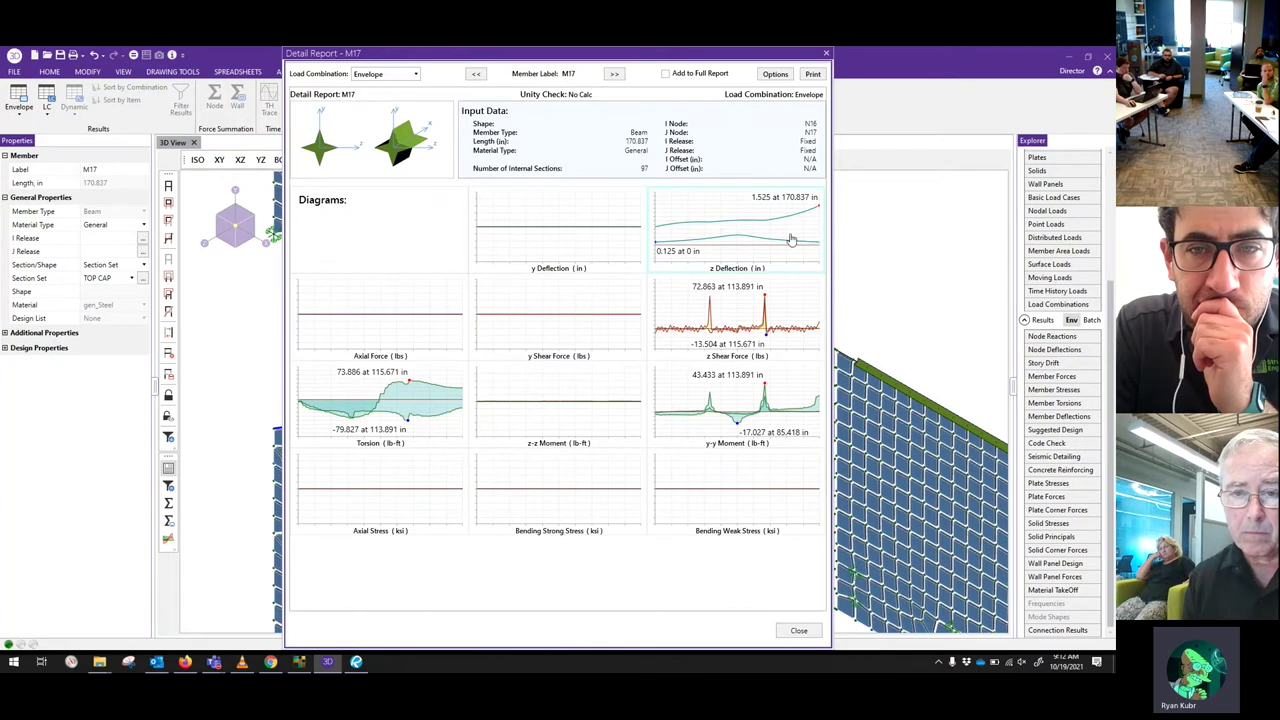
{"action": "left_click", "coordinate": [385, 73]}
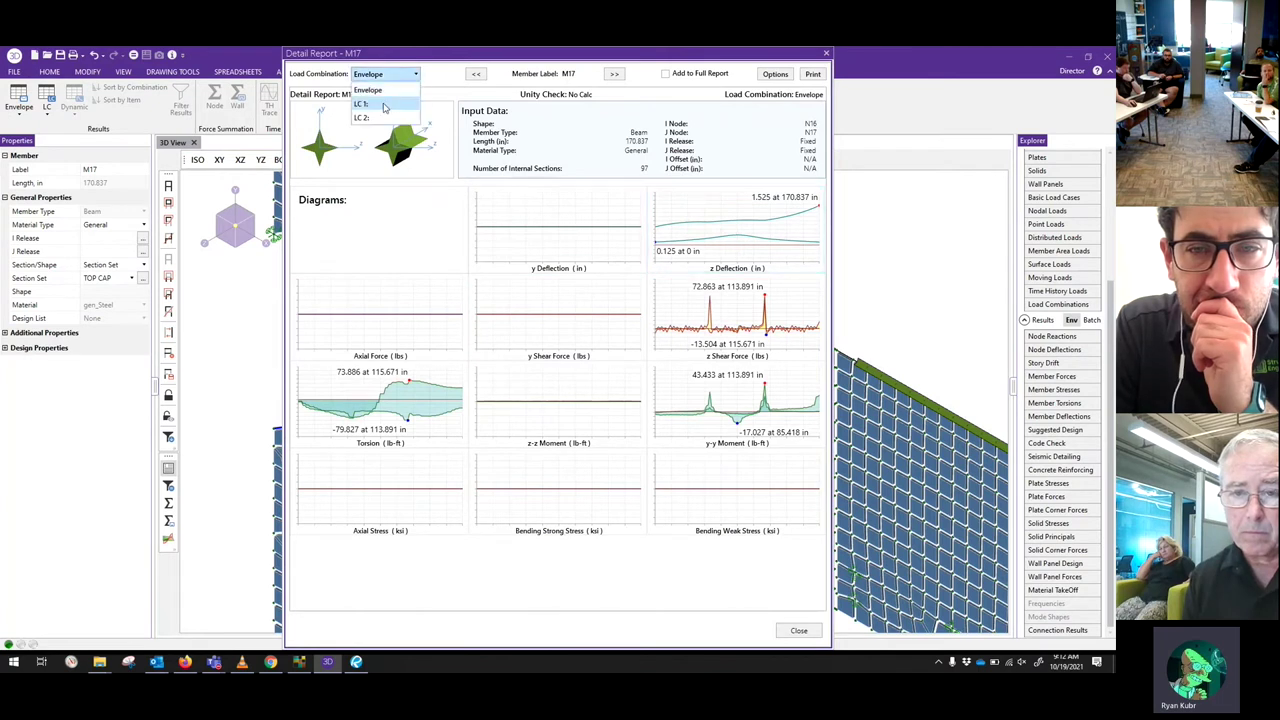
{"action": "left_click", "coordinate": [383, 104]}
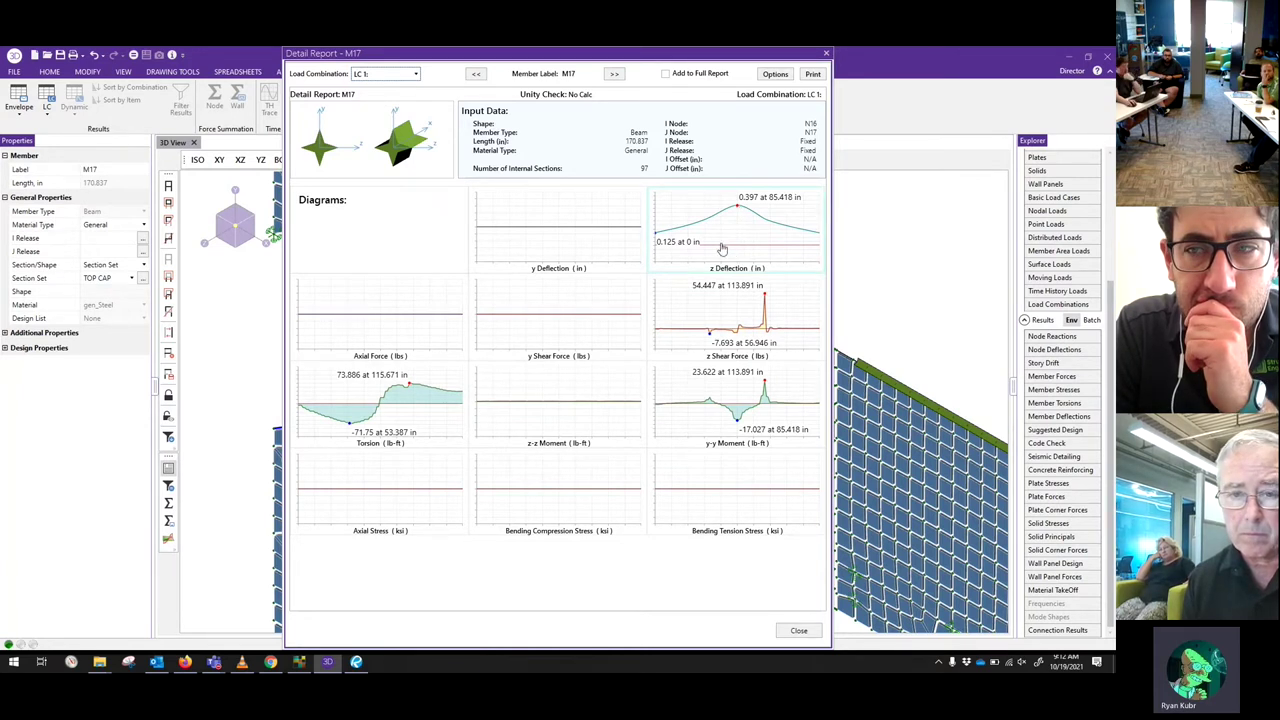
{"action": "left_click", "coordinate": [826, 54]}
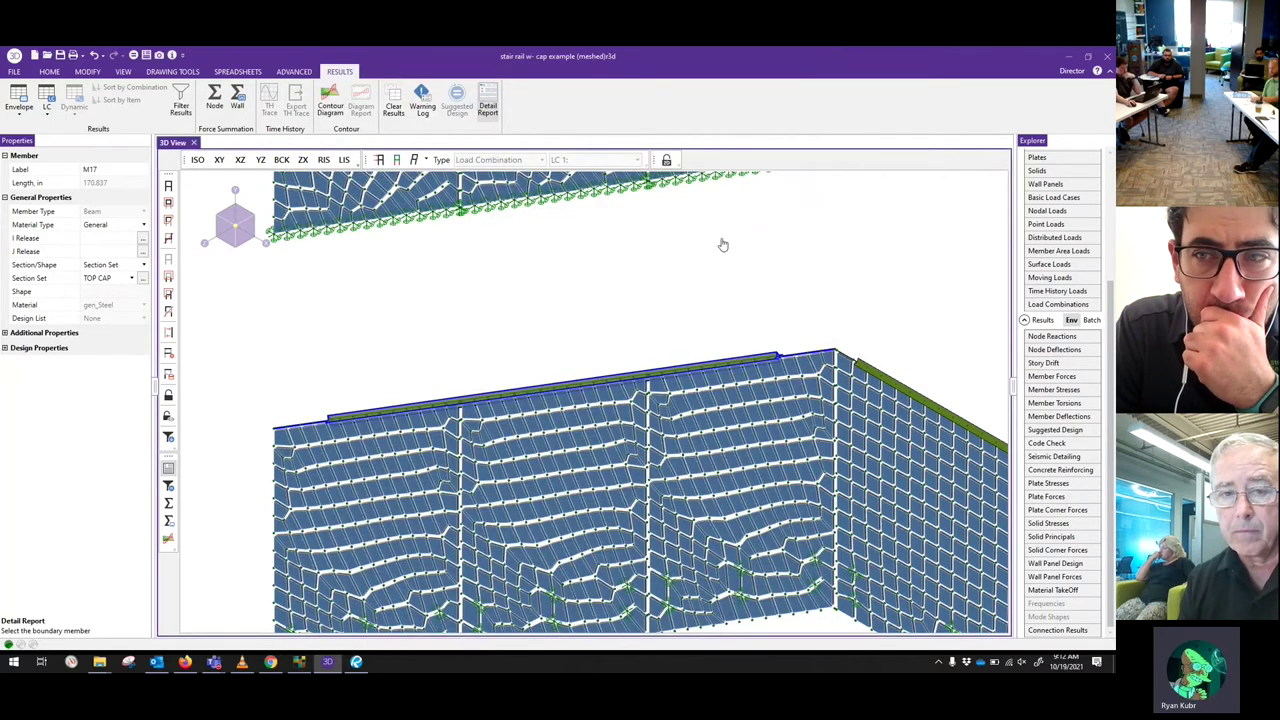
- Turn off the rendered display of members and plates, with both railing models framed in view
{"action": "scroll", "coordinate": [700, 250], "scroll_direction": "down", "scroll_amount": 3}
{"action": "scroll", "coordinate": [675, 260], "scroll_direction": "down", "scroll_amount": 1}
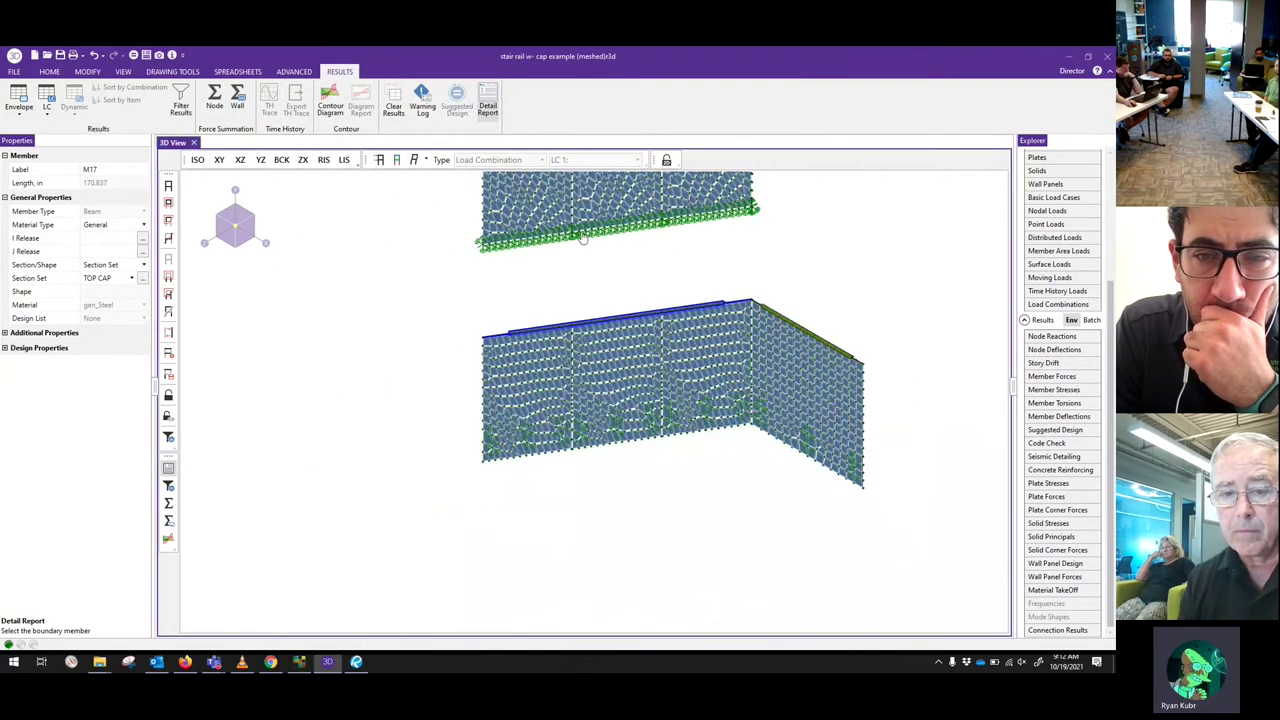
{"action": "left_click", "coordinate": [49, 71]}
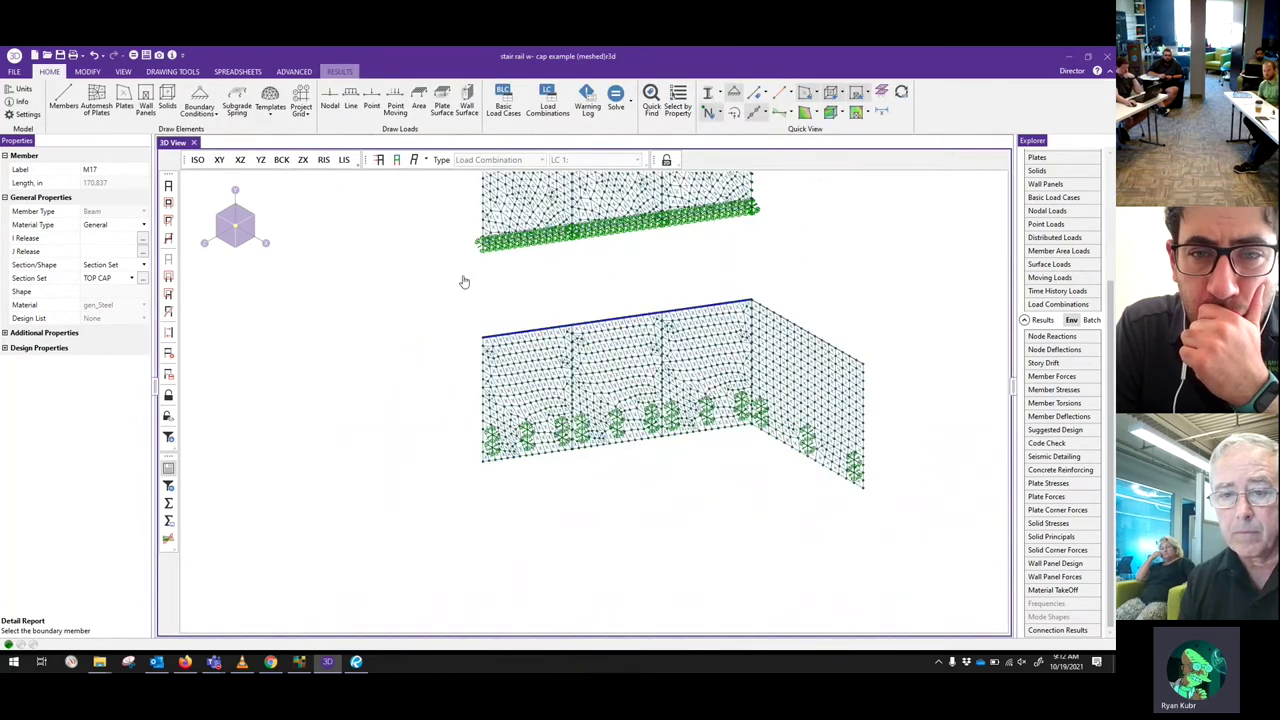
{"action": "middle_click_drag", "start_coordinate": [463, 280], "coordinate": [313, 381]}
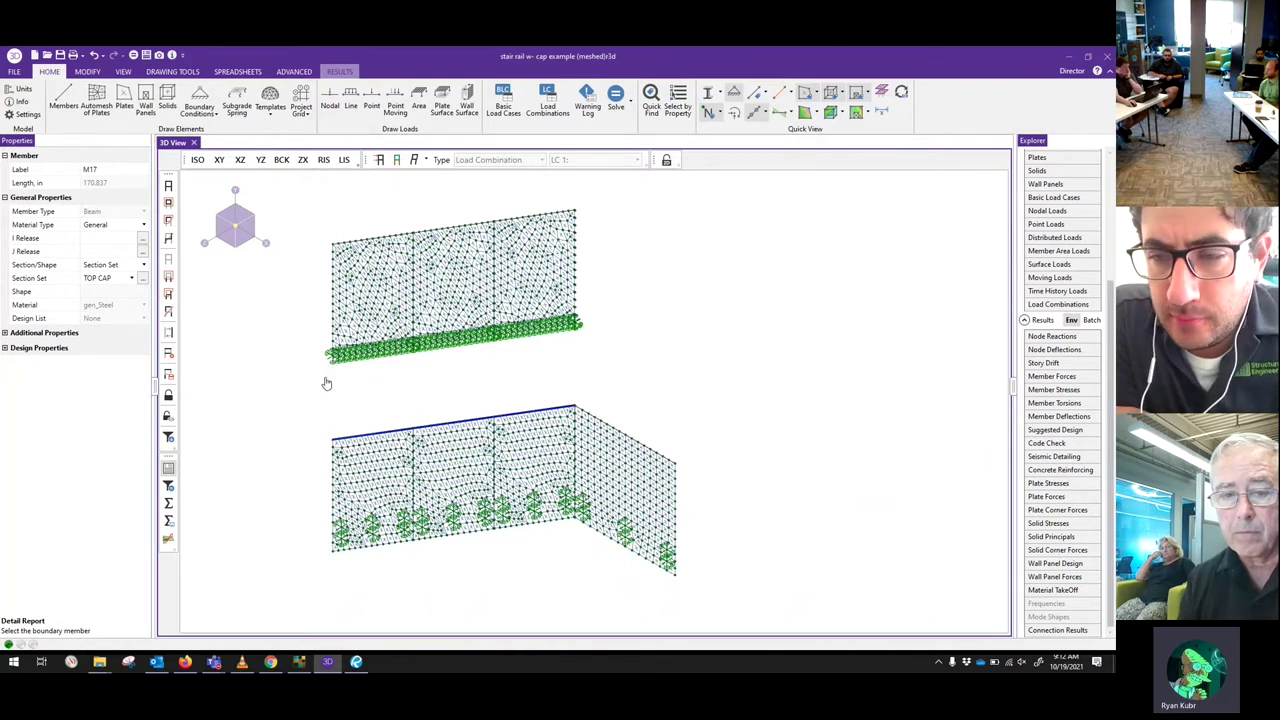
- Switch to the railing analysis report in Bluebeam Revu and review the LC 1 deflected shapes on page 4
{"action": "left_click", "coordinate": [356, 661]}
{"action": "left_click_drag", "start_coordinate": [1089, 325], "coordinate": [1091, 425]}
{"action": "scroll", "coordinate": [488, 363], "scroll_direction": "up", "scroll_amount": 5}
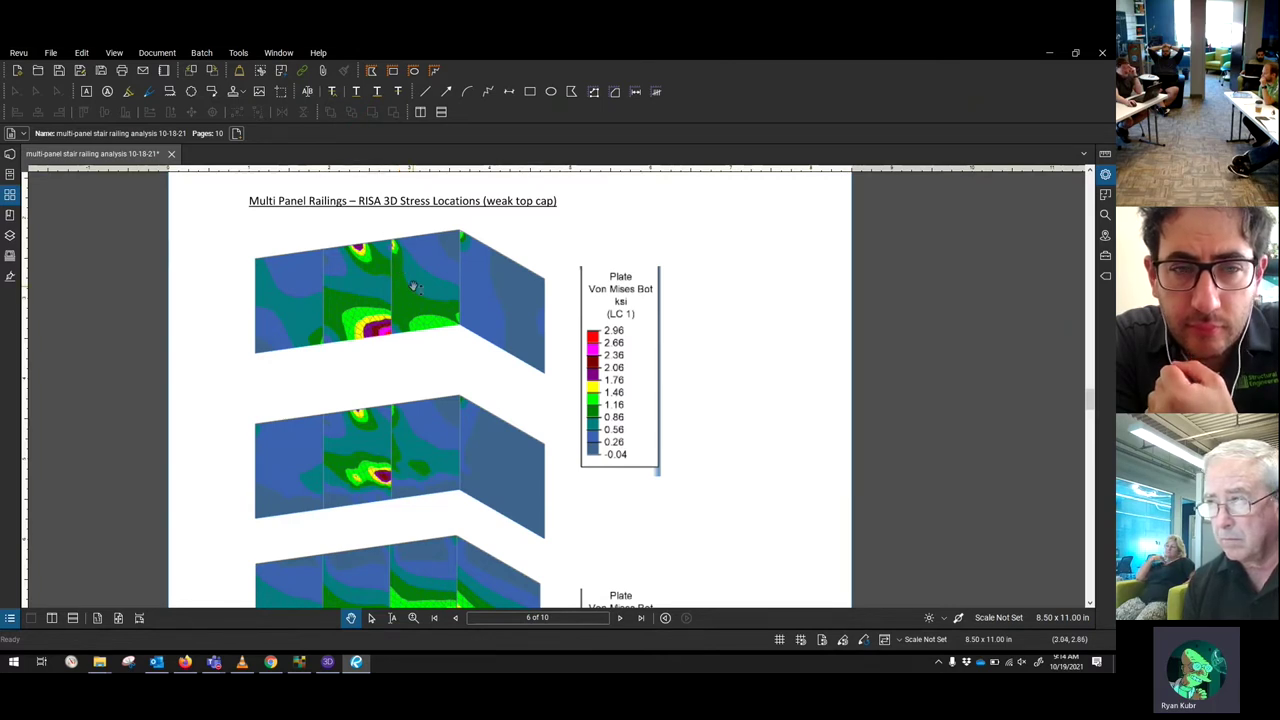
{"action": "scroll", "coordinate": [410, 290], "scroll_direction": "up", "scroll_amount": 6}
{"action": "scroll", "coordinate": [407, 300], "scroll_direction": "up", "scroll_amount": 10}
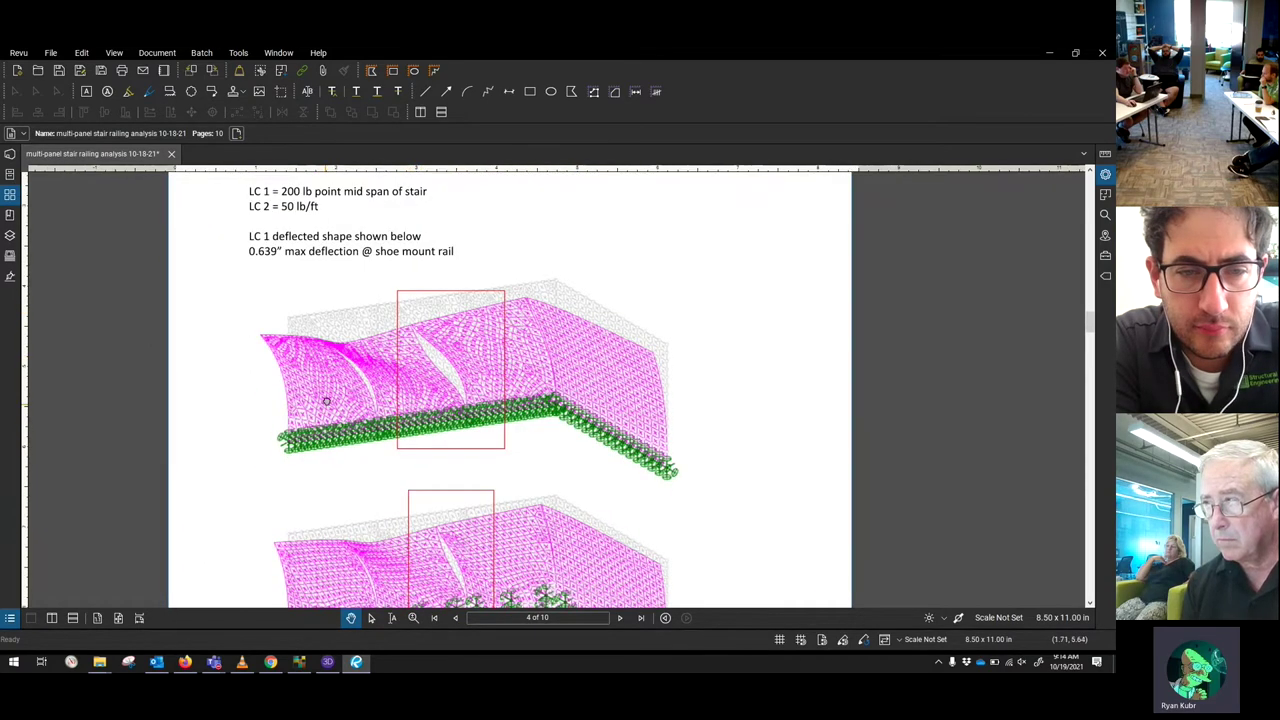
{"action": "scroll", "coordinate": [320, 440], "scroll_direction": "down", "scroll_amount": 2}
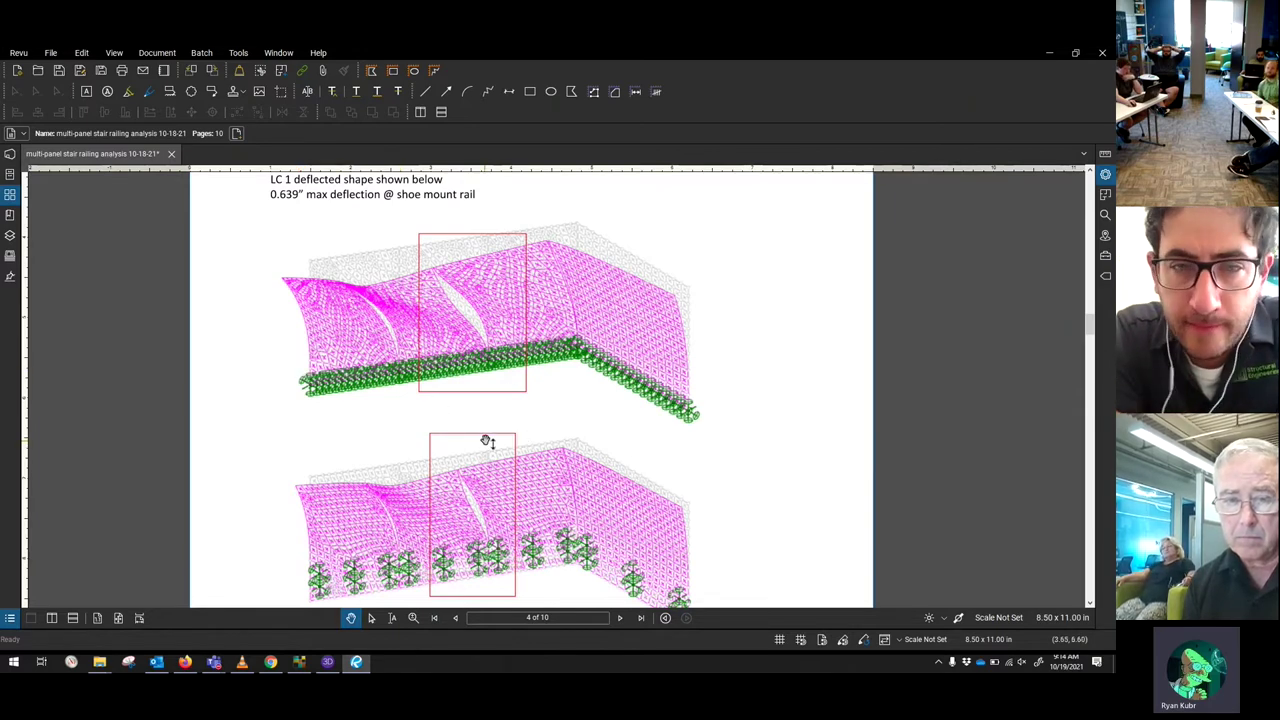
{"action": "scroll", "coordinate": [460, 268], "scroll_direction": "up", "scroll_amount": 2}
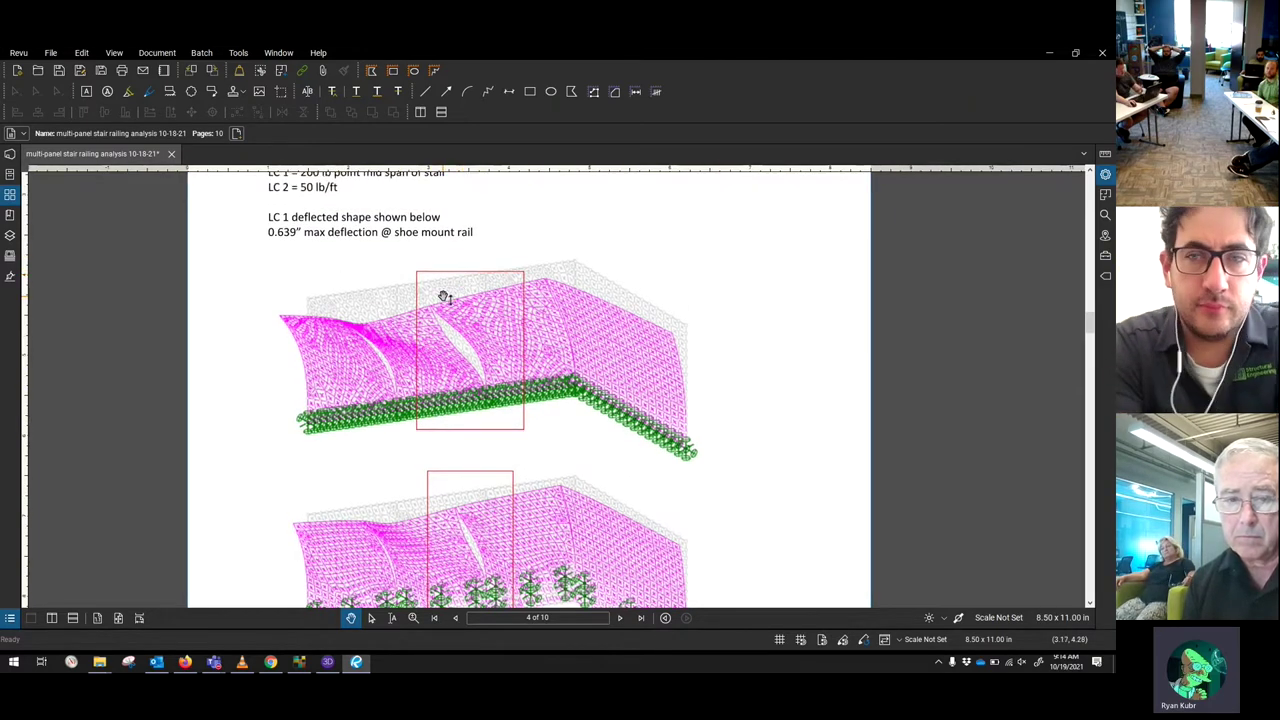
- Draw two red arrows on the shoe mount deflected shape, one to the gap in the boxed area and one to the left panel joint
{"action": "key", "text": "a"}
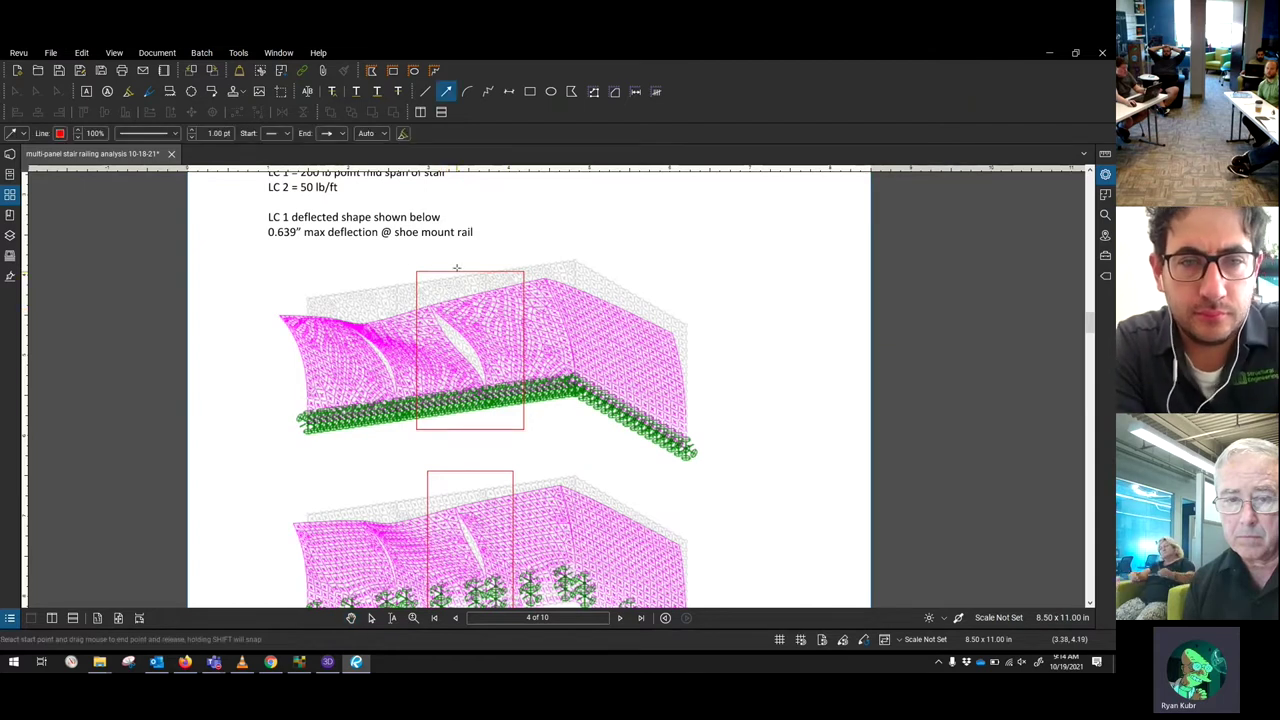
{"action": "left_click_drag", "start_coordinate": [449, 252], "coordinate": [433, 303]}
{"action": "key", "text": "a"}
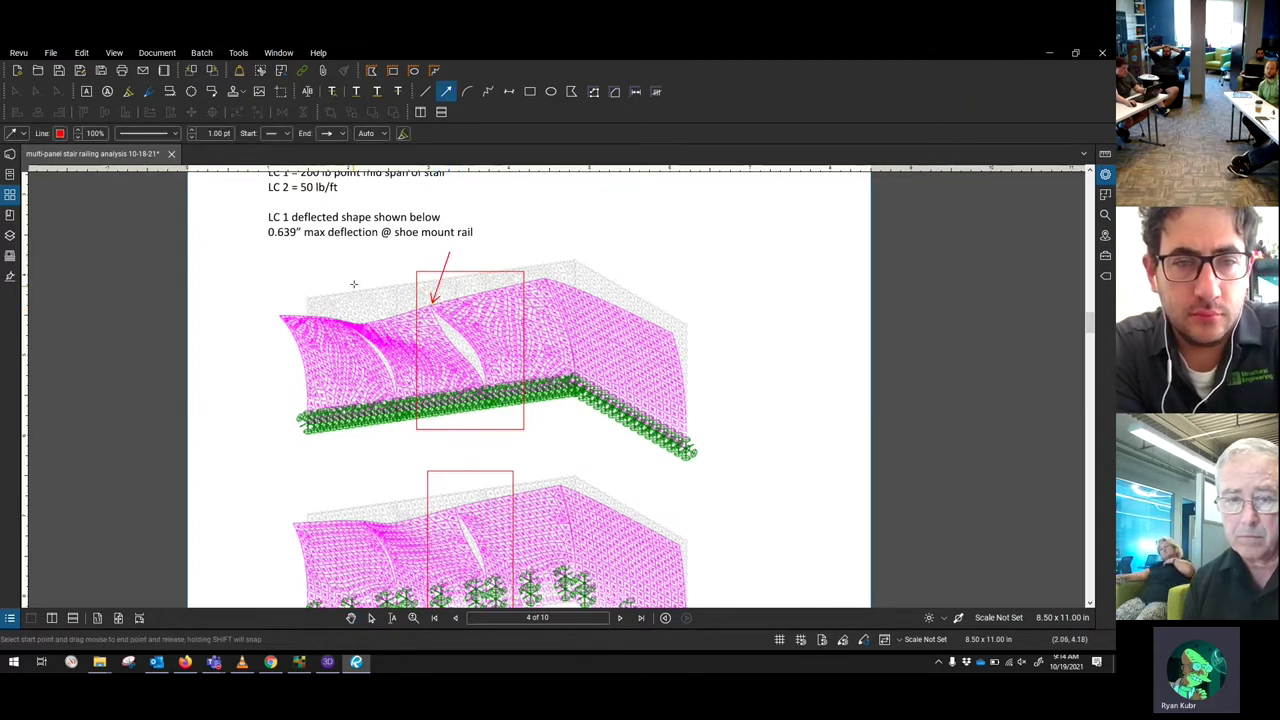
{"action": "left_click_drag", "start_coordinate": [362, 267], "coordinate": [341, 310]}
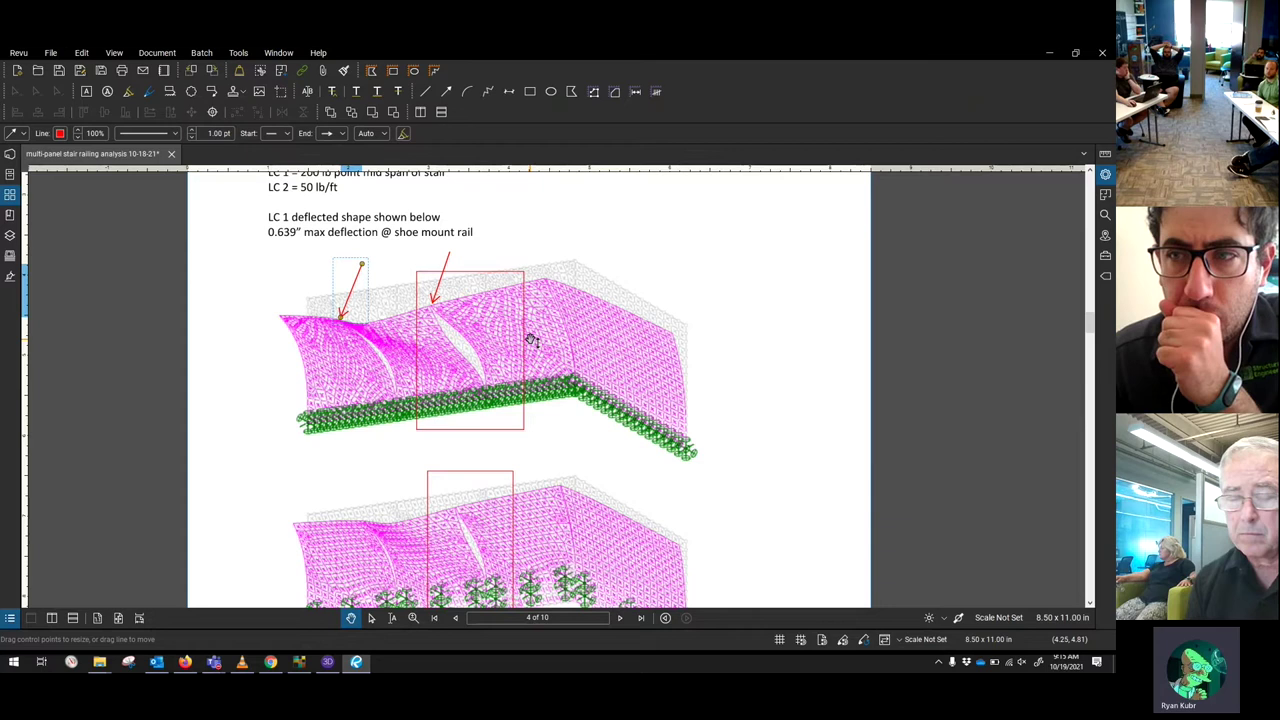
{"action": "left_click", "coordinate": [657, 295]}
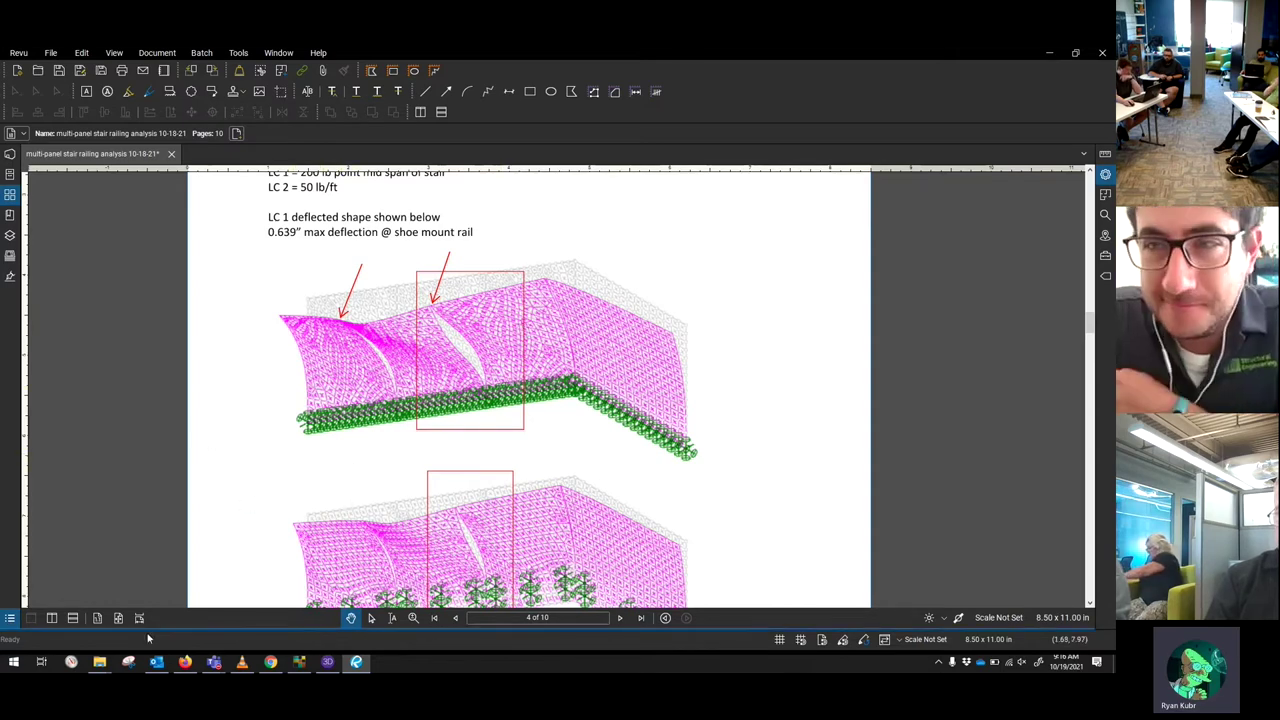
- Bring up the Example Layouts.dxf drawing in AutoCAD LT, switch to RISA-3D, and check the thickness column in the plates spreadsheet
{"action": "mouse_move", "coordinate": [100, 662]}
{"action": "left_click", "coordinate": [86, 623]}
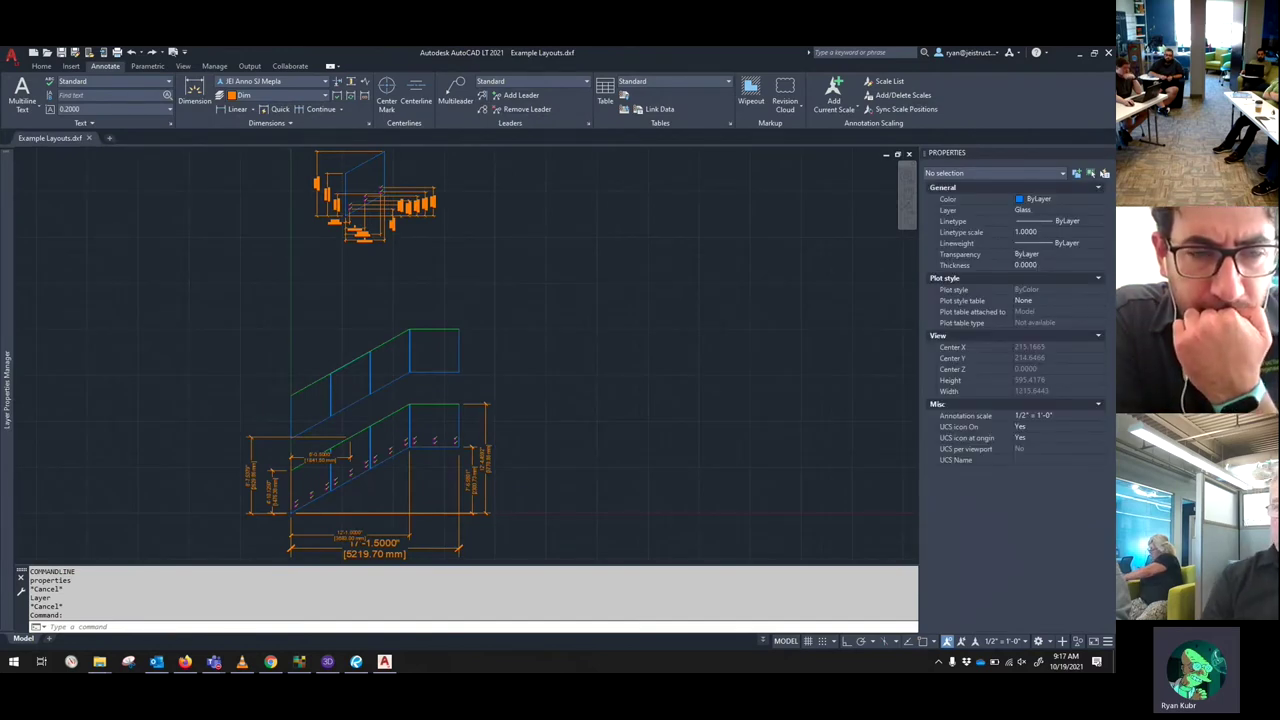
{"action": "left_click", "coordinate": [327, 661]}
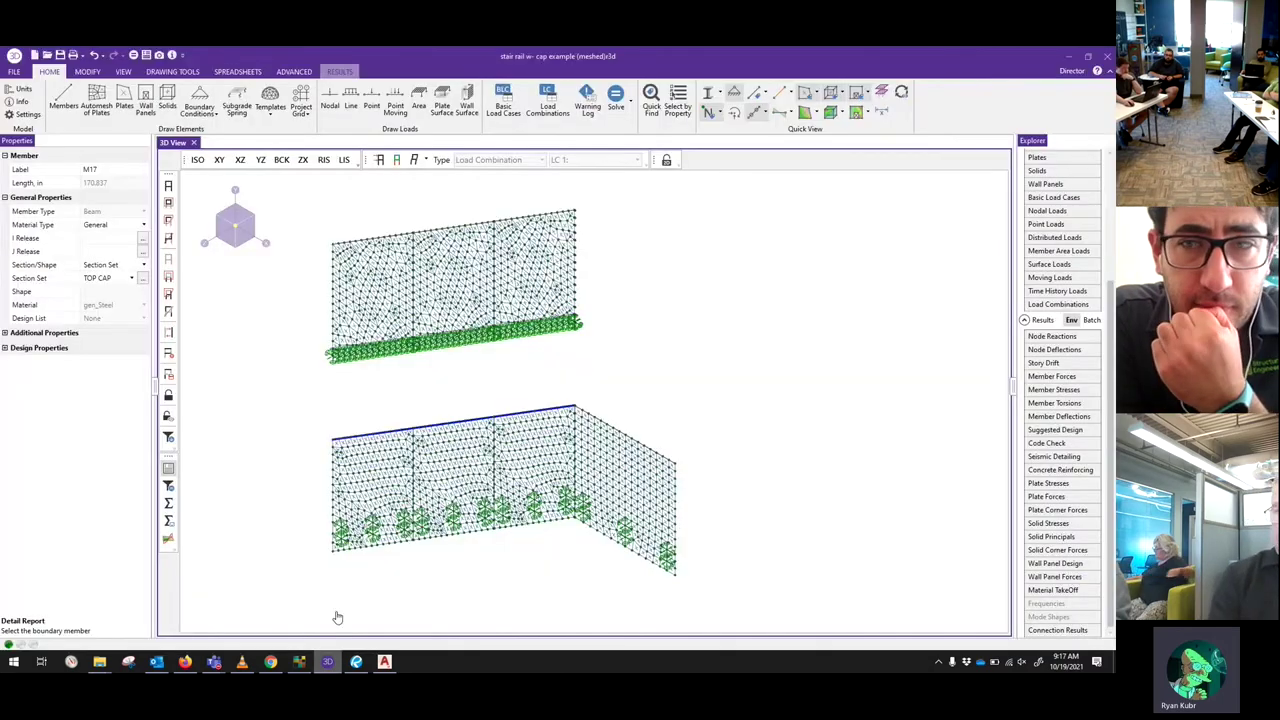
{"action": "scroll", "coordinate": [1058, 300], "scroll_direction": "up", "scroll_amount": 5}
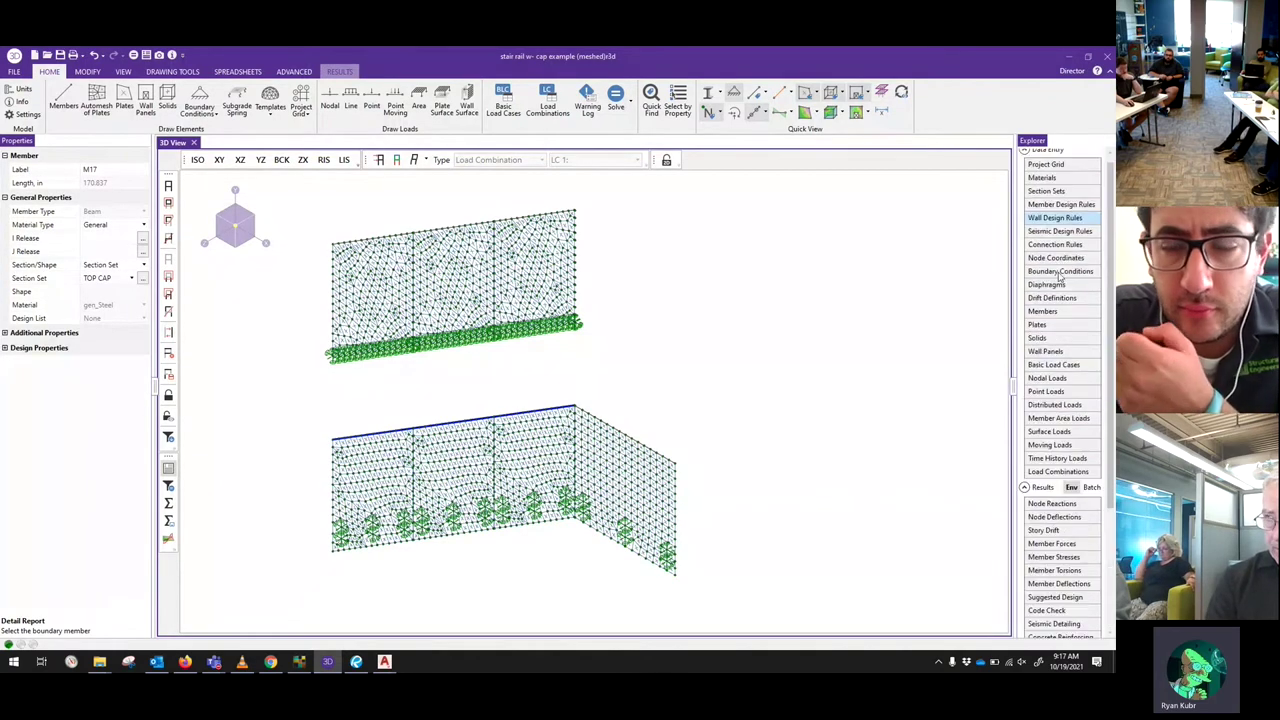
{"action": "double_click", "coordinate": [1045, 331]}
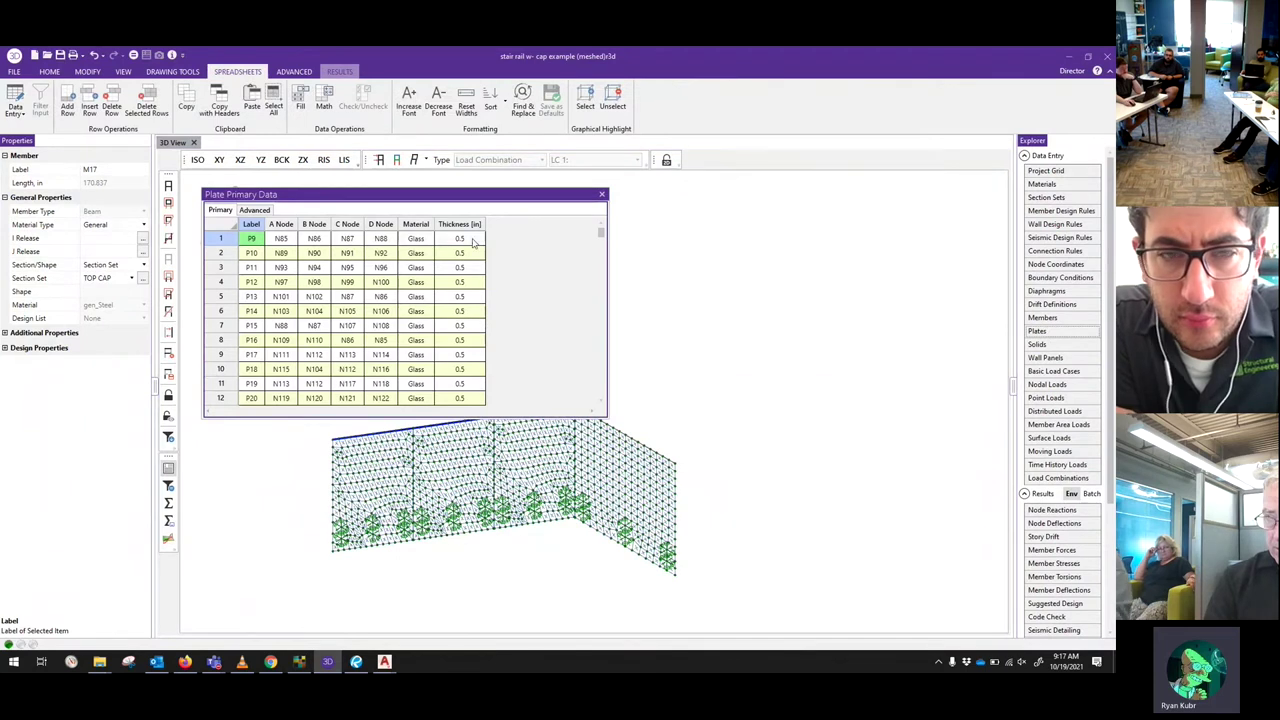
{"action": "left_click", "coordinate": [461, 242]}
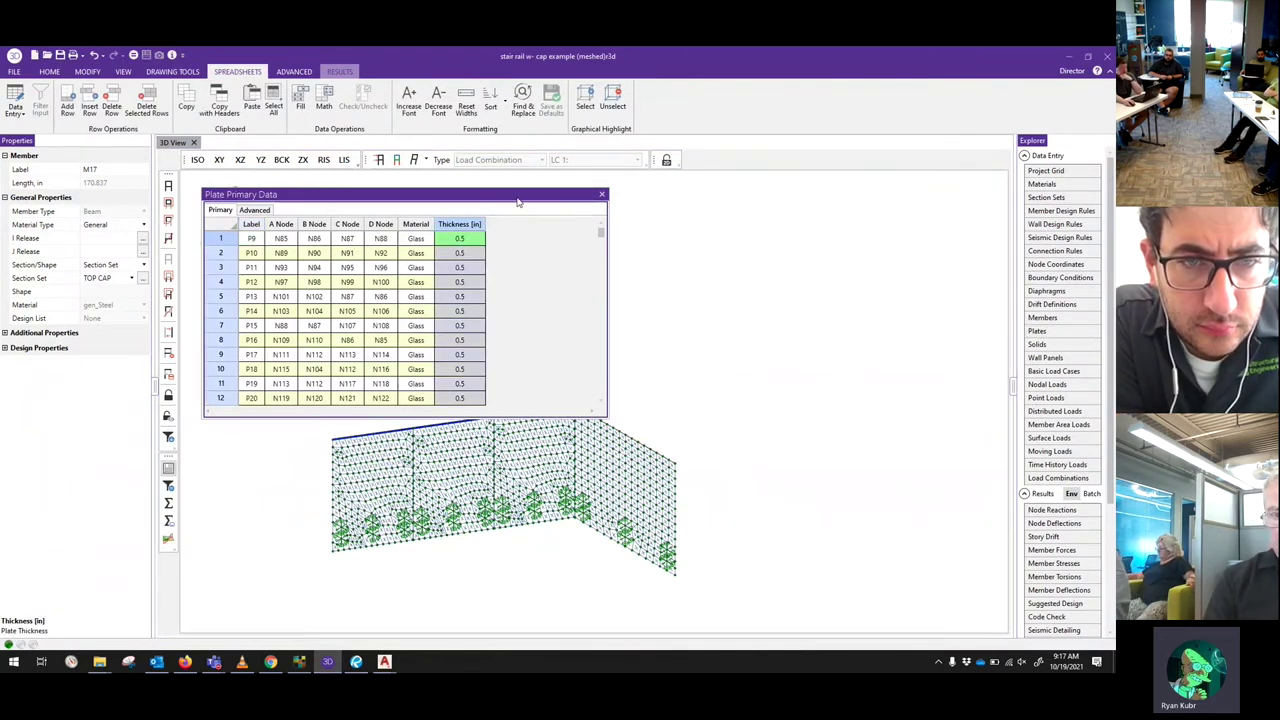
{"action": "left_click", "coordinate": [602, 195]}
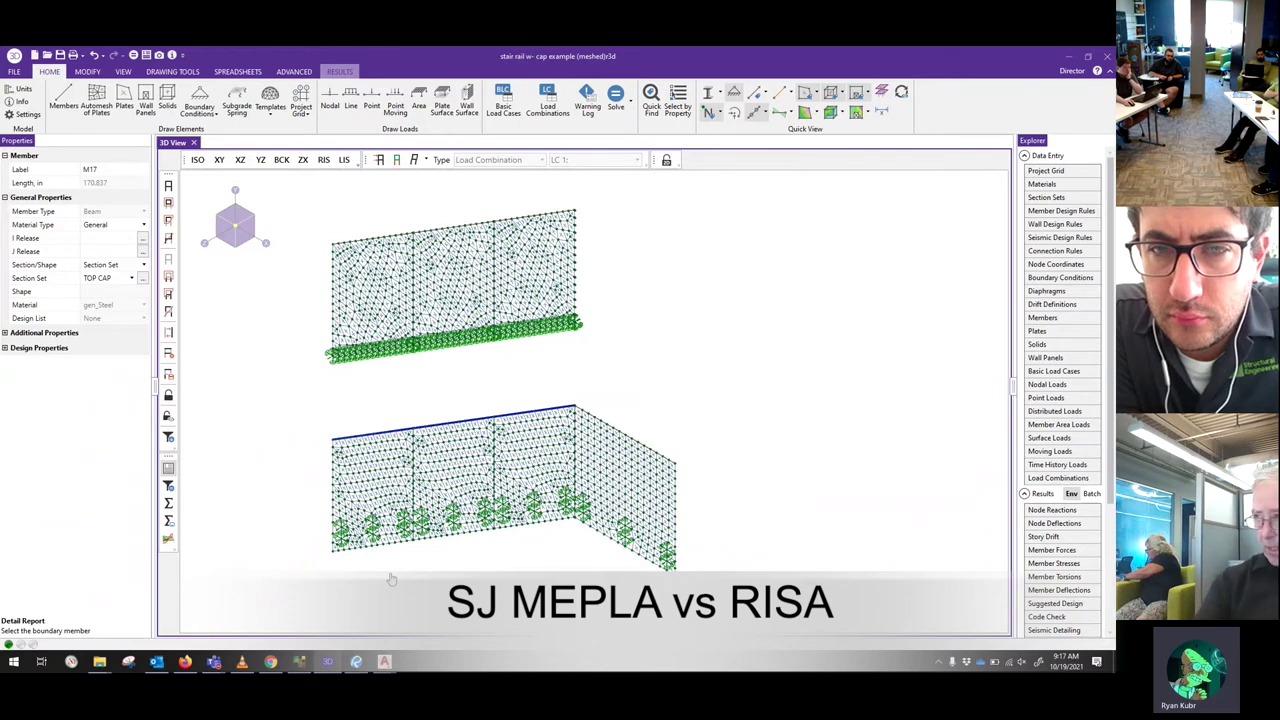
- Return to the Bluebeam Revu report and examine the RISA 3D von Mises stress plots for LC 1 and LC 2 on page 6
{"action": "left_click", "coordinate": [356, 663]}
{"action": "scroll", "coordinate": [771, 383], "scroll_direction": "down", "scroll_amount": 10}
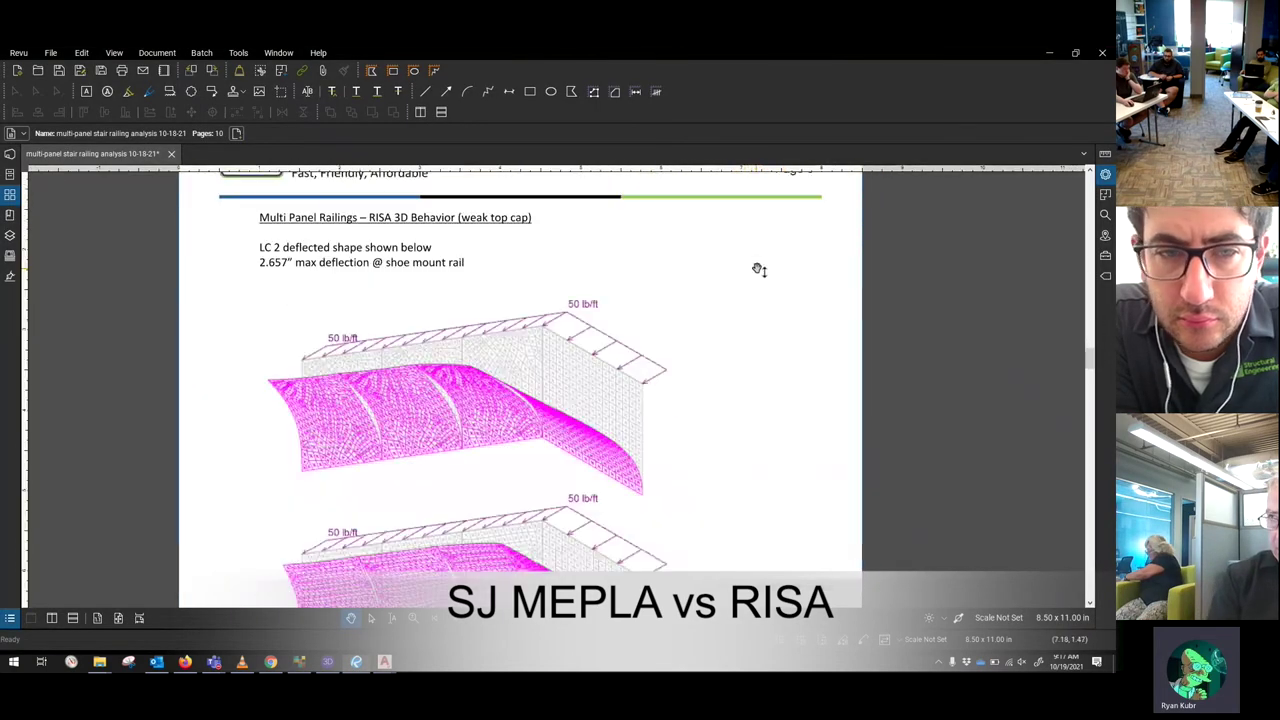
{"action": "scroll", "coordinate": [782, 338], "scroll_direction": "up", "scroll_amount": 10}
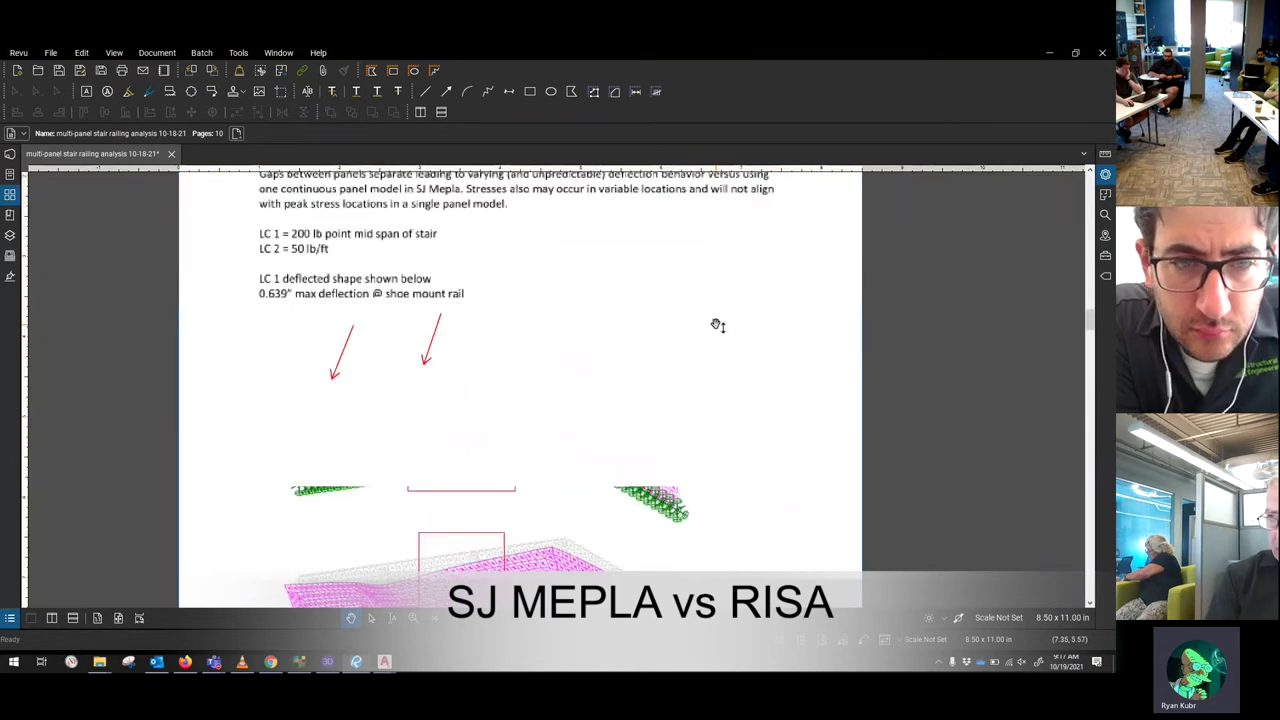
{"action": "scroll", "coordinate": [717, 325], "scroll_direction": "down", "scroll_amount": 15}
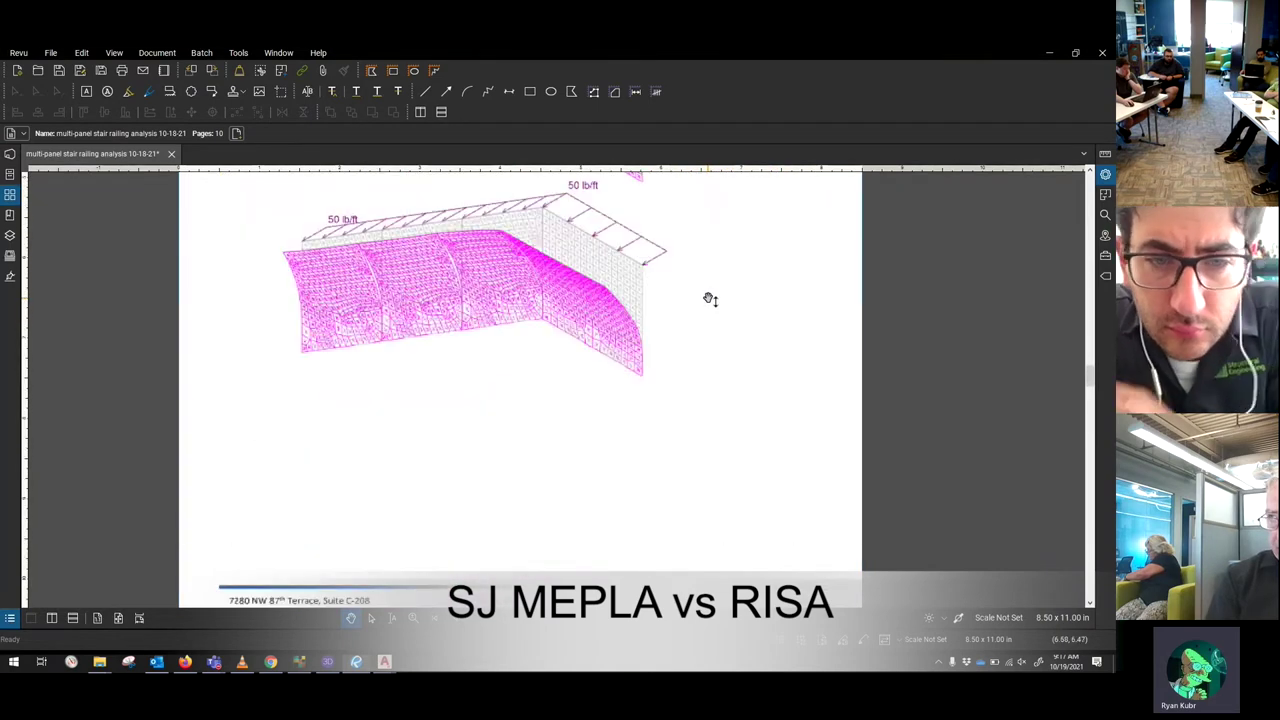
{"action": "scroll", "coordinate": [720, 310], "scroll_direction": "down", "scroll_amount": 2}
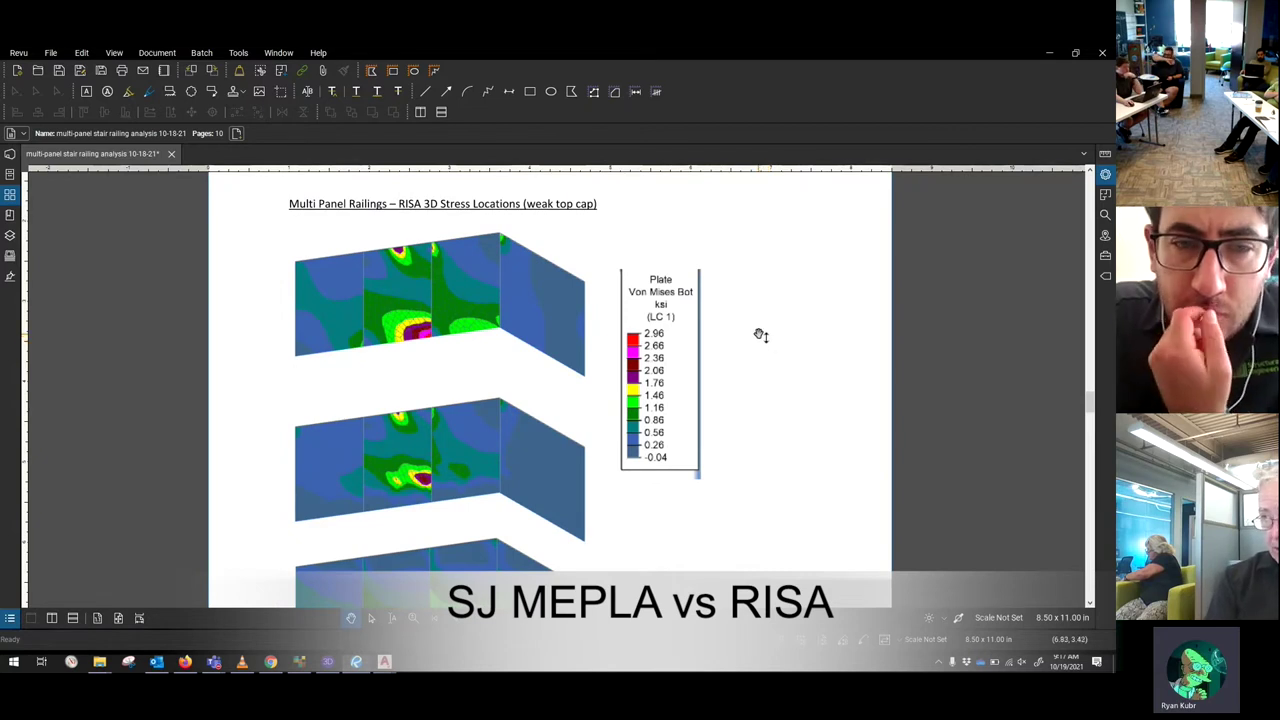
{"action": "scroll", "coordinate": [760, 335], "scroll_direction": "down", "scroll_amount": 5}
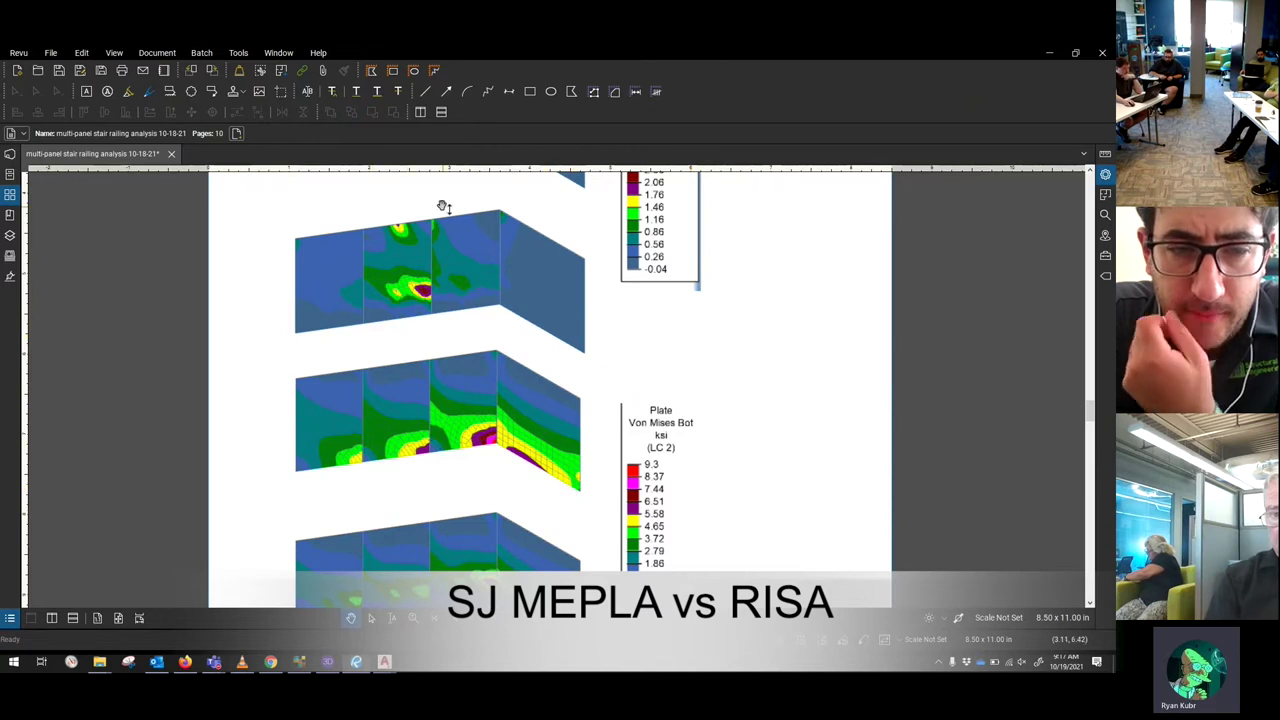
{"action": "scroll", "coordinate": [443, 207], "scroll_direction": "up", "scroll_amount": 4}
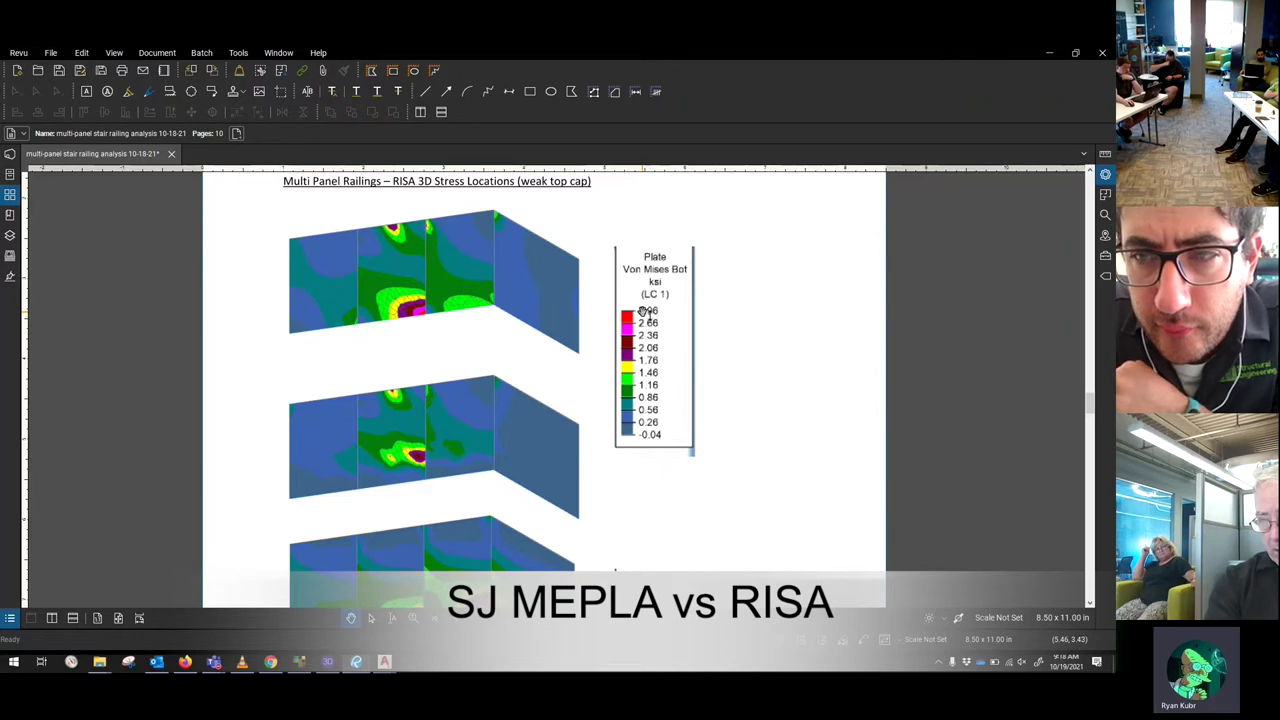
{"action": "scroll", "coordinate": [660, 325], "scroll_direction": "down", "scroll_amount": 4}
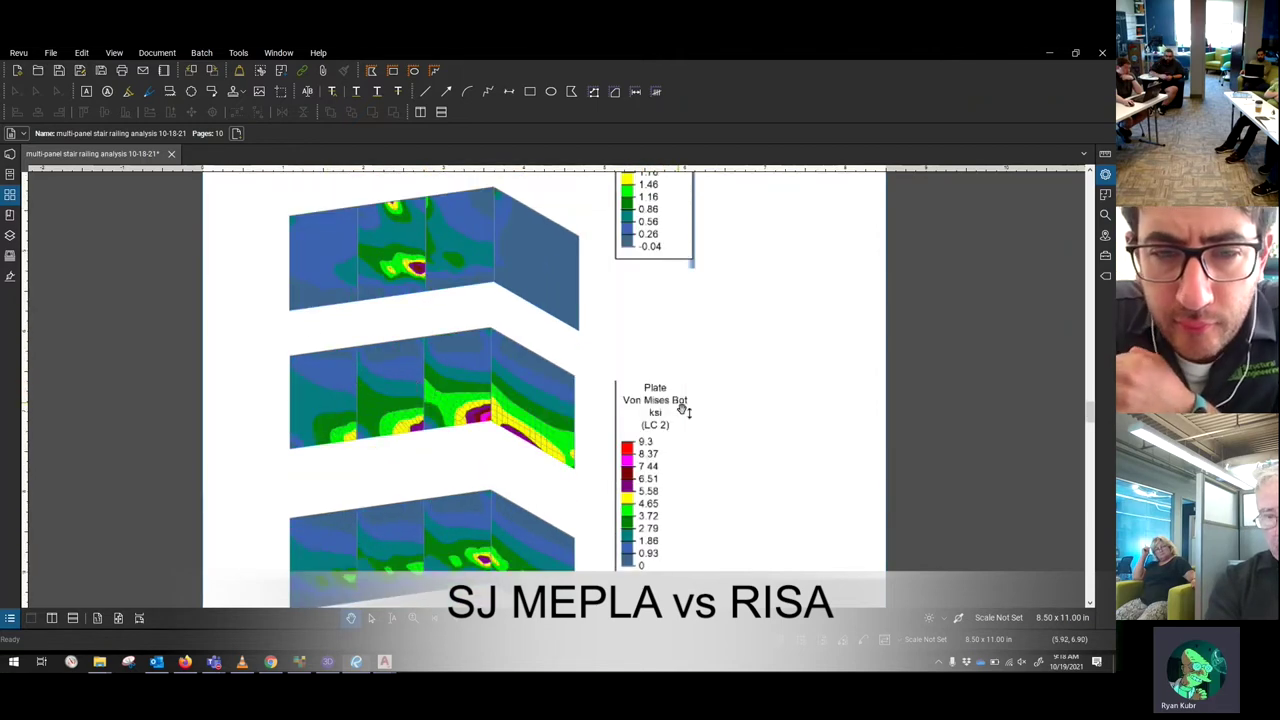
{"action": "scroll", "coordinate": [678, 459], "scroll_direction": "down", "scroll_amount": 1}
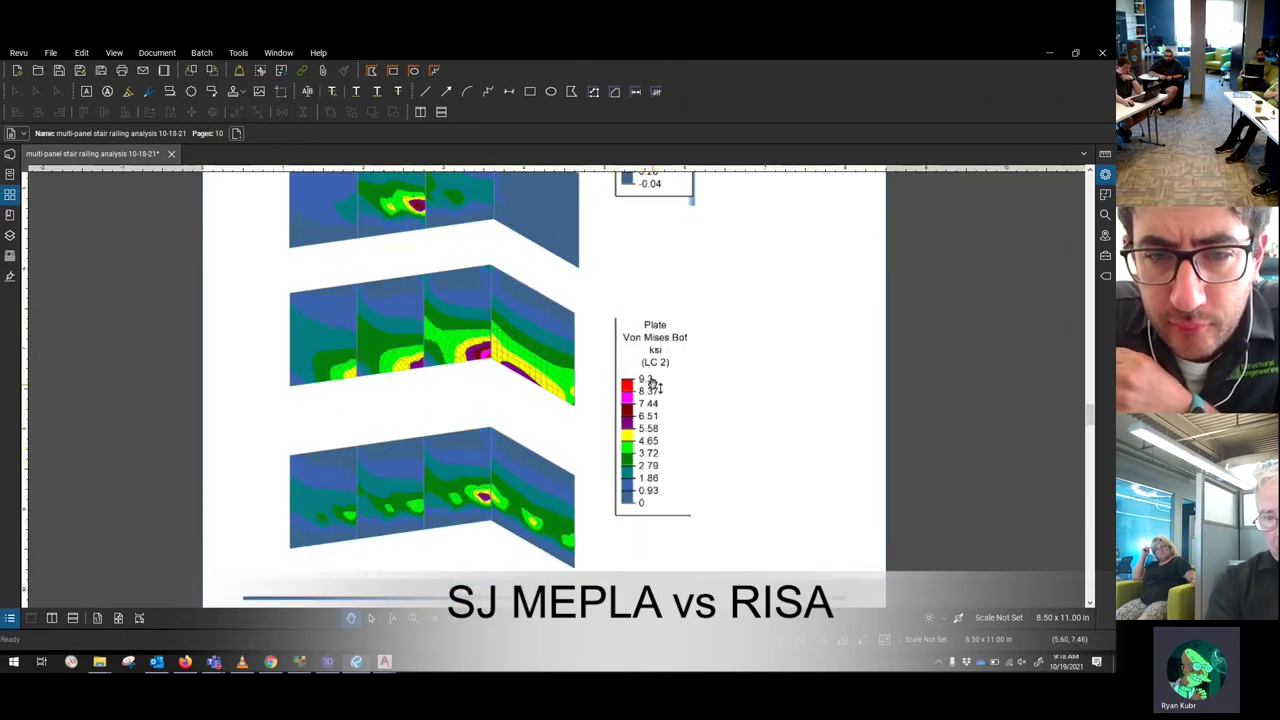
- Compare the SJ Mepla LC 1 stress plot on page 7 with close-ups of the RISA 3D stress locations
{"action": "scroll", "coordinate": [655, 378], "scroll_direction": "down", "scroll_amount": 10}
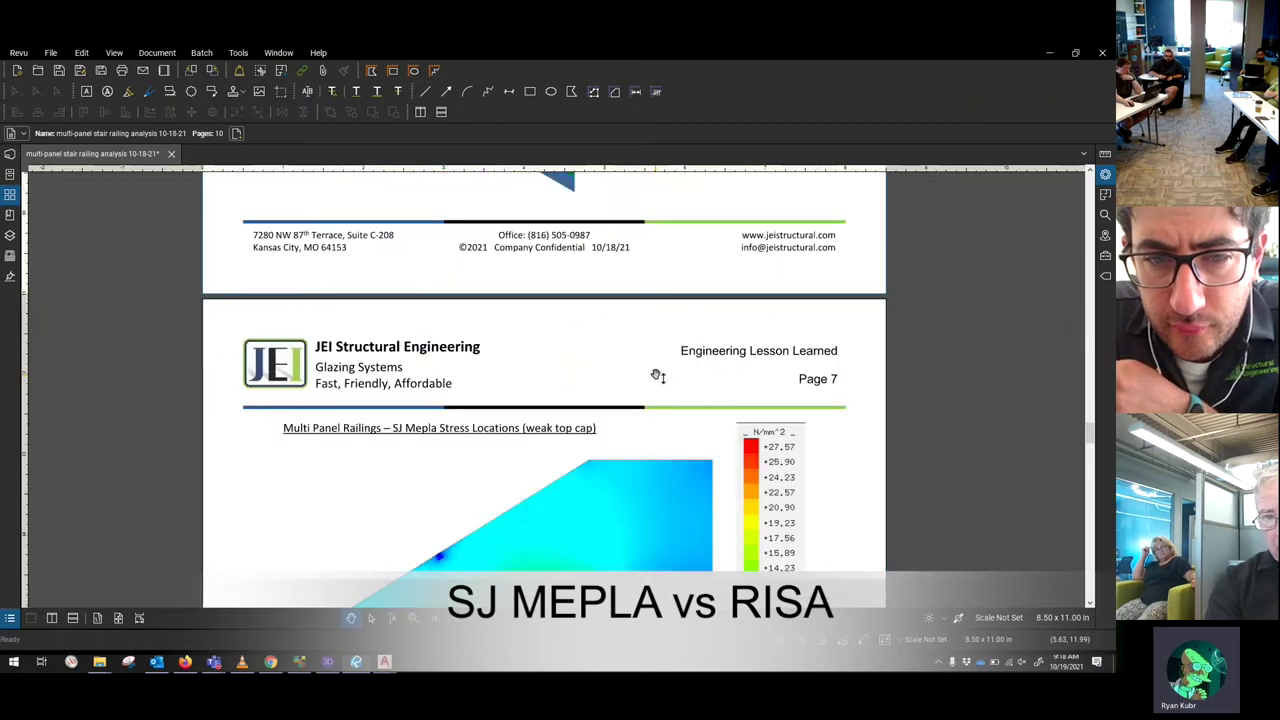
{"action": "scroll", "coordinate": [841, 360], "scroll_direction": "down", "scroll_amount": 1}
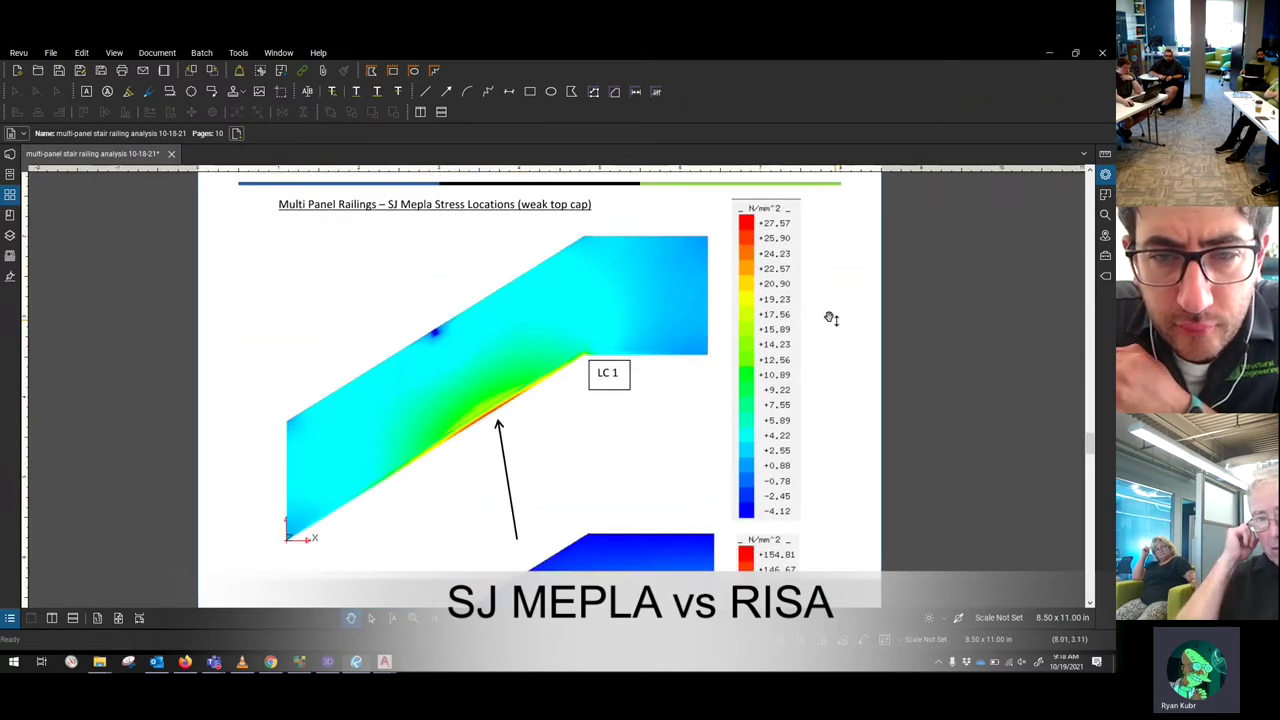
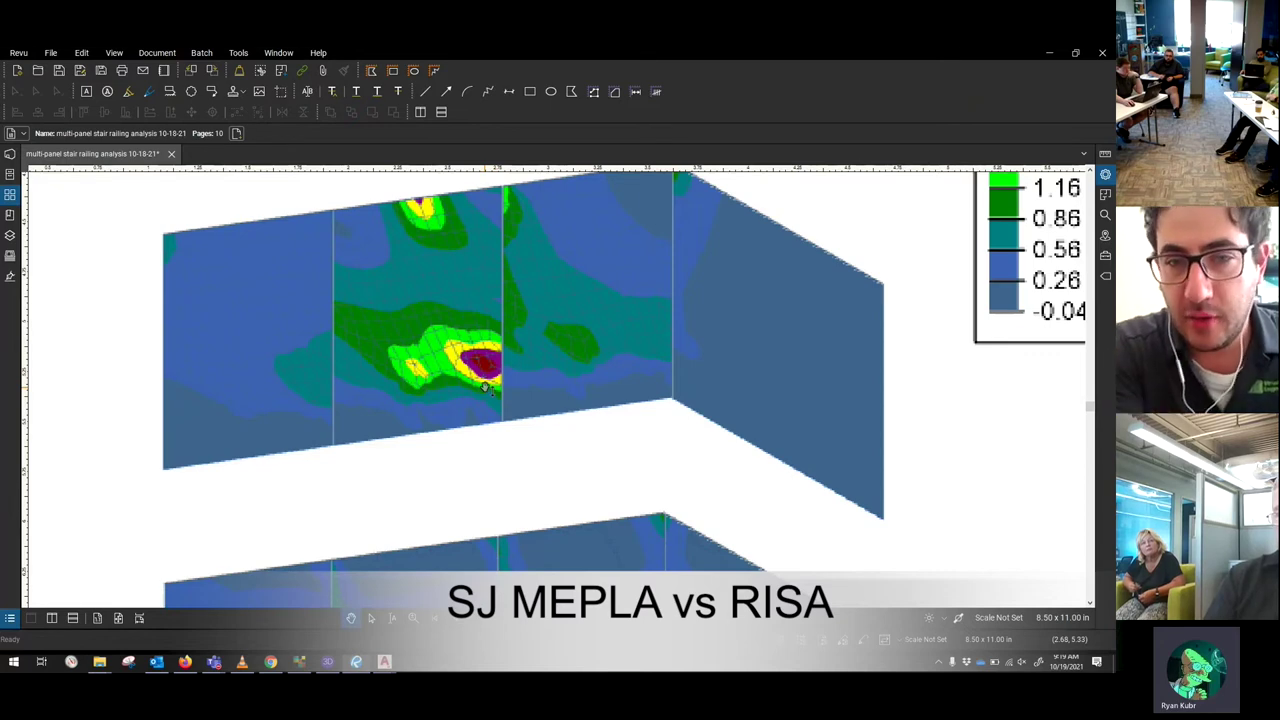
{"action": "scroll", "coordinate": [484, 210], "scroll_direction": "down", "scroll_amount": 3}
{"action": "scroll", "coordinate": [484, 210], "scroll_direction": "down", "scroll_amount": 5}
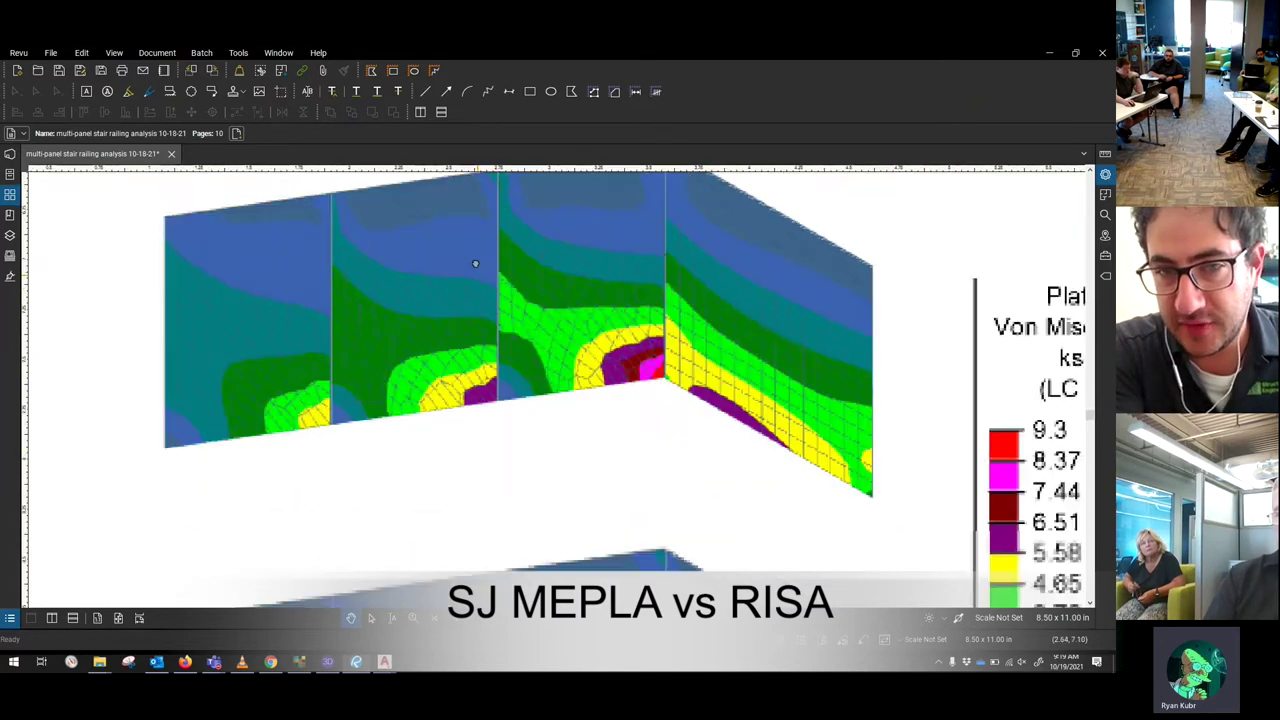
- Examine the two RISA 3D von Mises stress plots for LC 2 on page 6, especially the lower plot around the corner joint
{"action": "left_click_drag", "start_coordinate": [482, 297], "coordinate": [391, 306]}
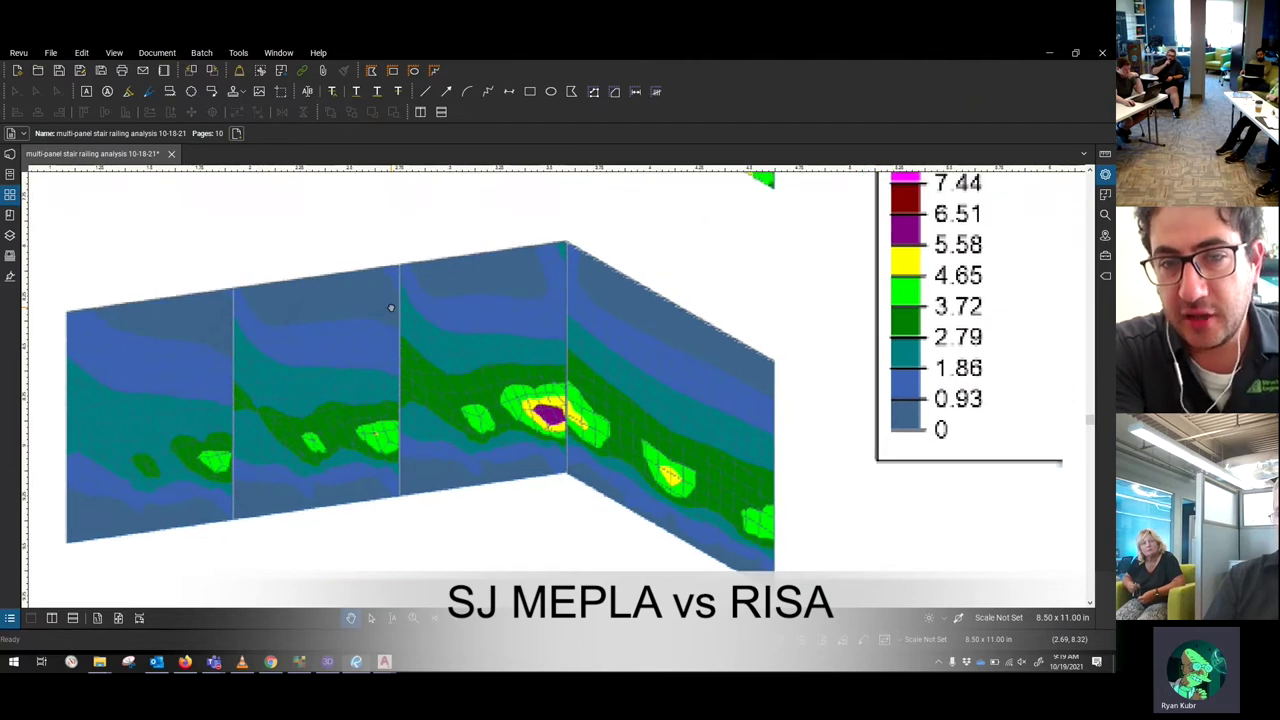
{"action": "scroll", "coordinate": [563, 423], "scroll_direction": "up", "scroll_amount": 1}
{"action": "scroll", "coordinate": [561, 421], "scroll_direction": "down", "scroll_amount": 1}
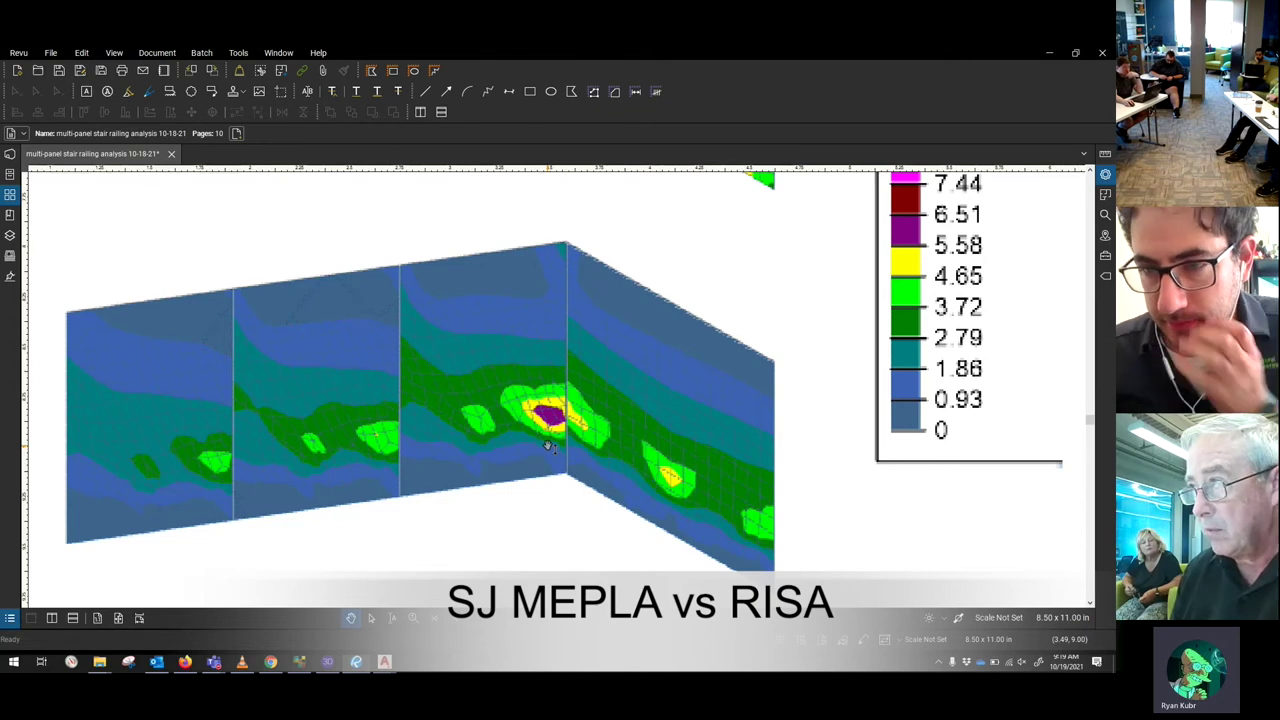
{"action": "scroll", "coordinate": [558, 418], "scroll_direction": "up", "scroll_amount": 1}
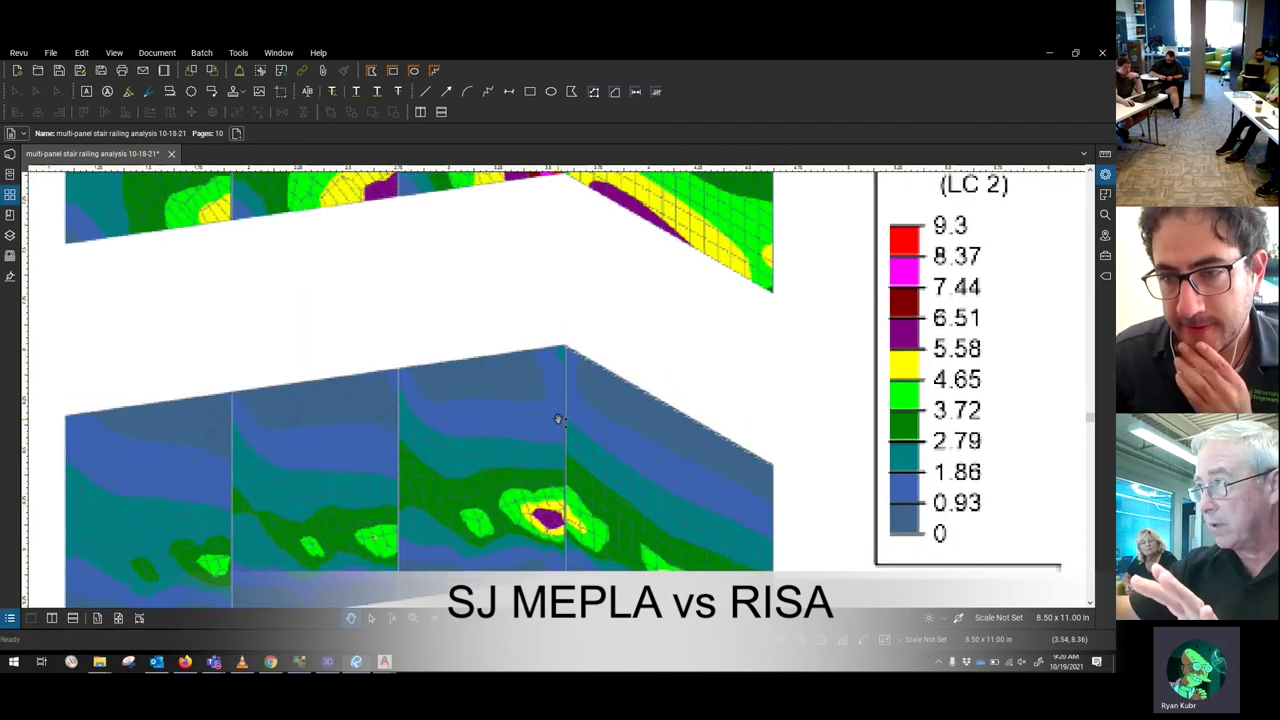
{"action": "scroll", "coordinate": [558, 410], "scroll_direction": "down", "scroll_amount": 1}
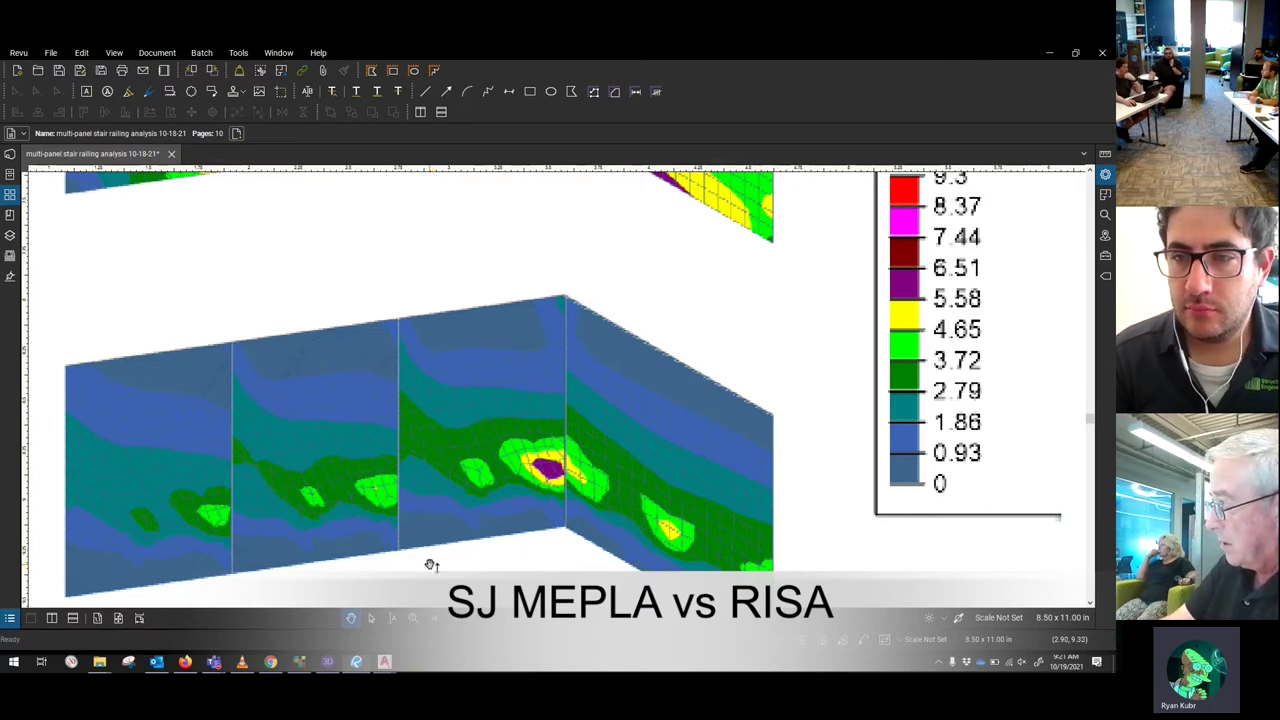
{"action": "scroll", "coordinate": [485, 500], "scroll_direction": "down", "scroll_amount": 2}
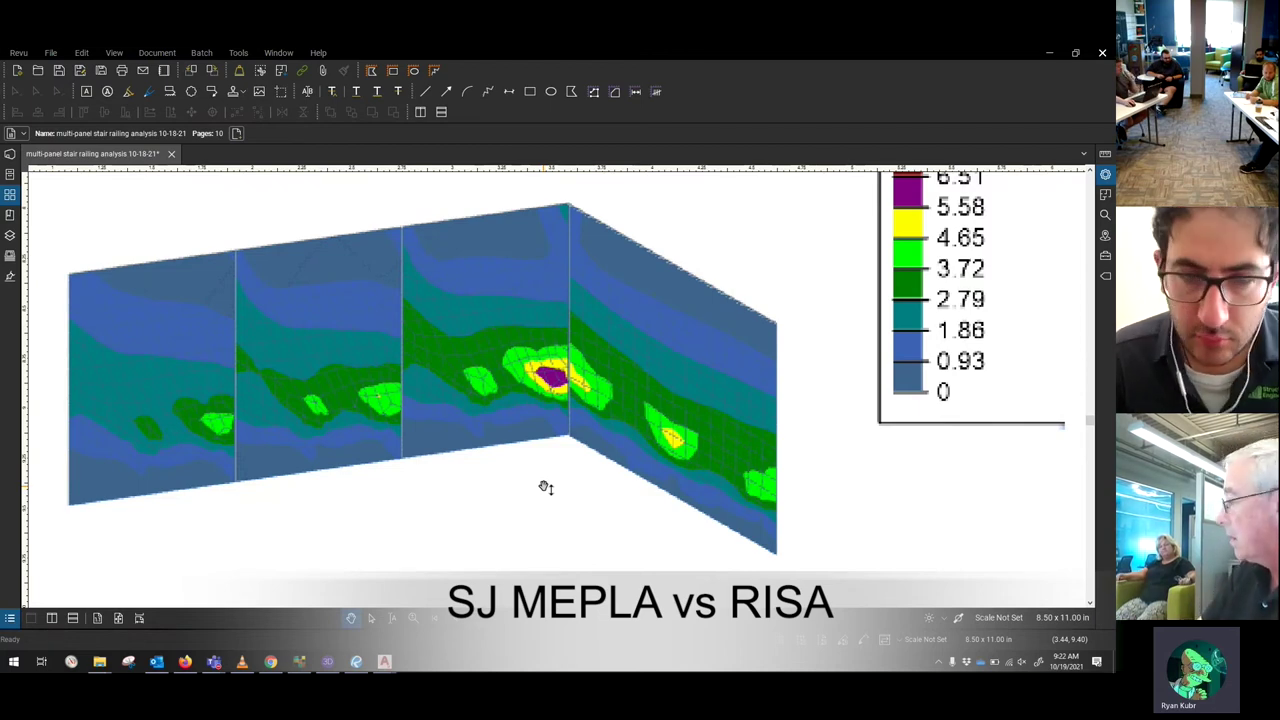
- Review the SJ Mepla stress, deflection and panel stress results on pages 7 to 10 and return to the RISA 3D stress plots
{"action": "scroll", "coordinate": [585, 424], "scroll_direction": "down", "scroll_amount": 3}
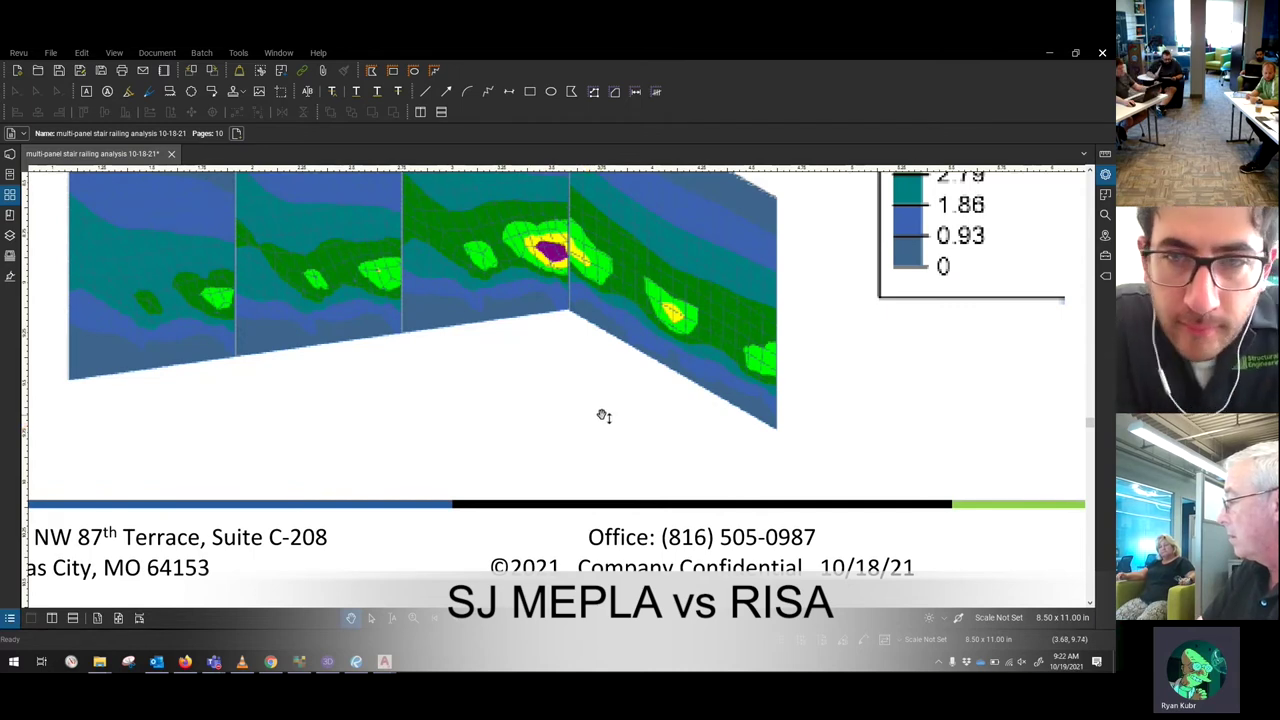
{"action": "scroll", "coordinate": [610, 405], "scroll_direction": "down", "scroll_amount": 6}
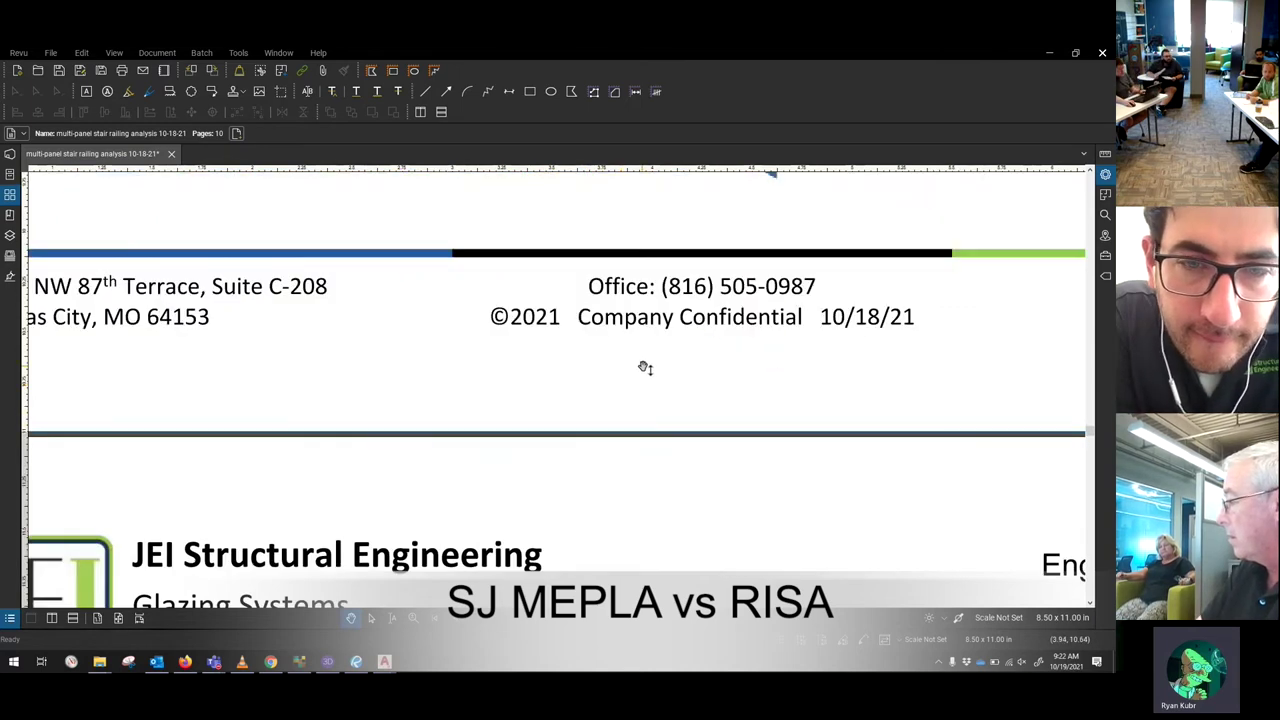
{"action": "scroll", "coordinate": [650, 365], "scroll_direction": "down", "scroll_amount": 6}
{"action": "scroll", "coordinate": [660, 360], "scroll_direction": "down", "scroll_amount": 7}
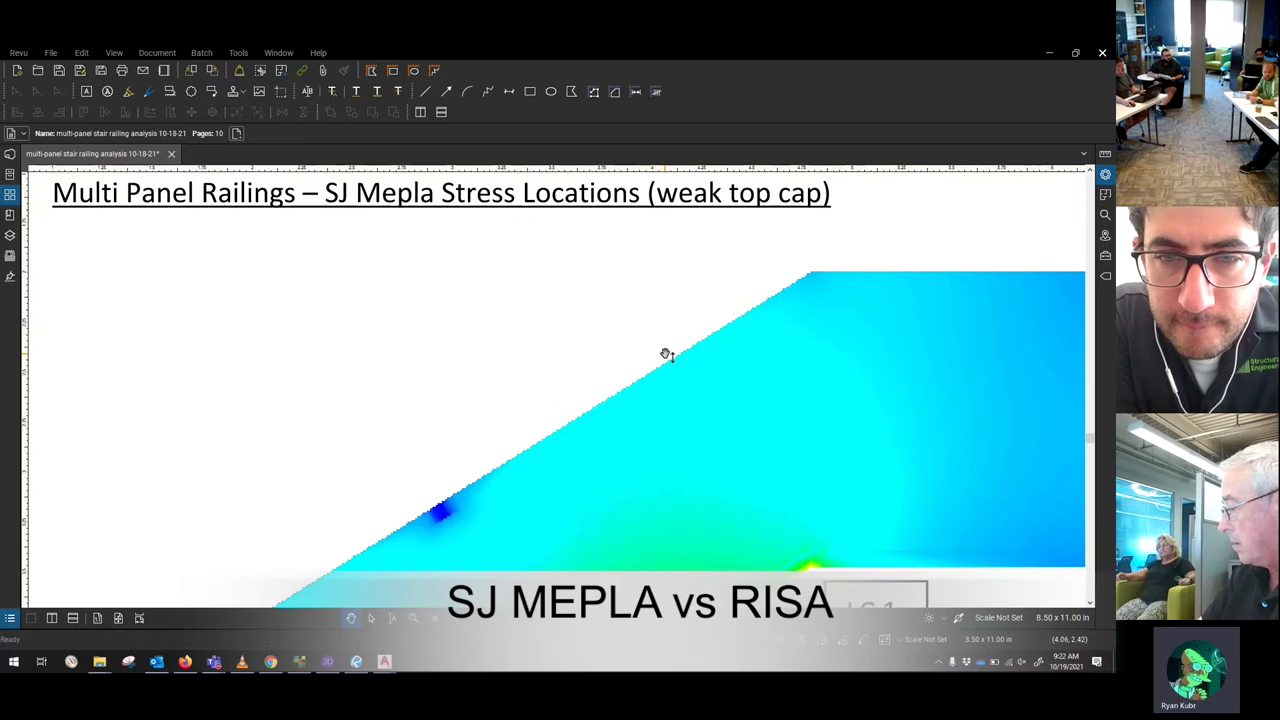
{"action": "scroll", "coordinate": [666, 355], "scroll_direction": "down", "scroll_amount": 8}
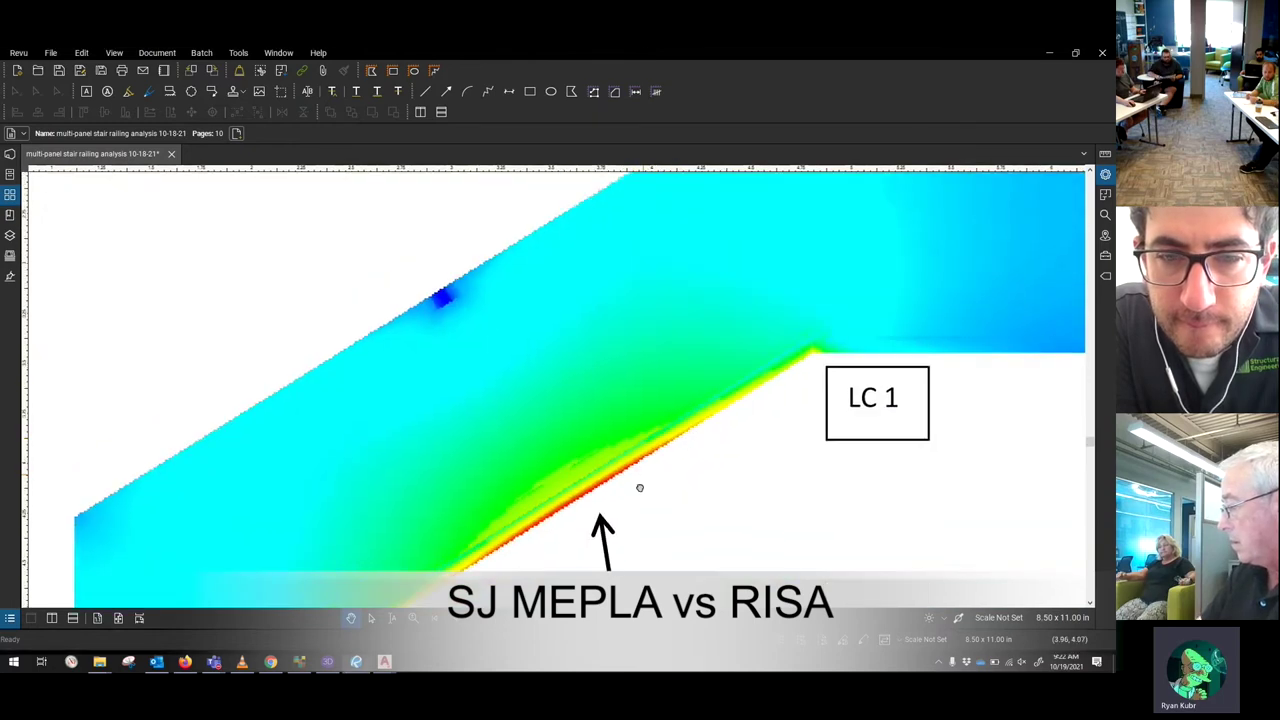
{"action": "scroll", "coordinate": [623, 457], "scroll_direction": "down", "scroll_amount": 4, "text": "ctrl"}
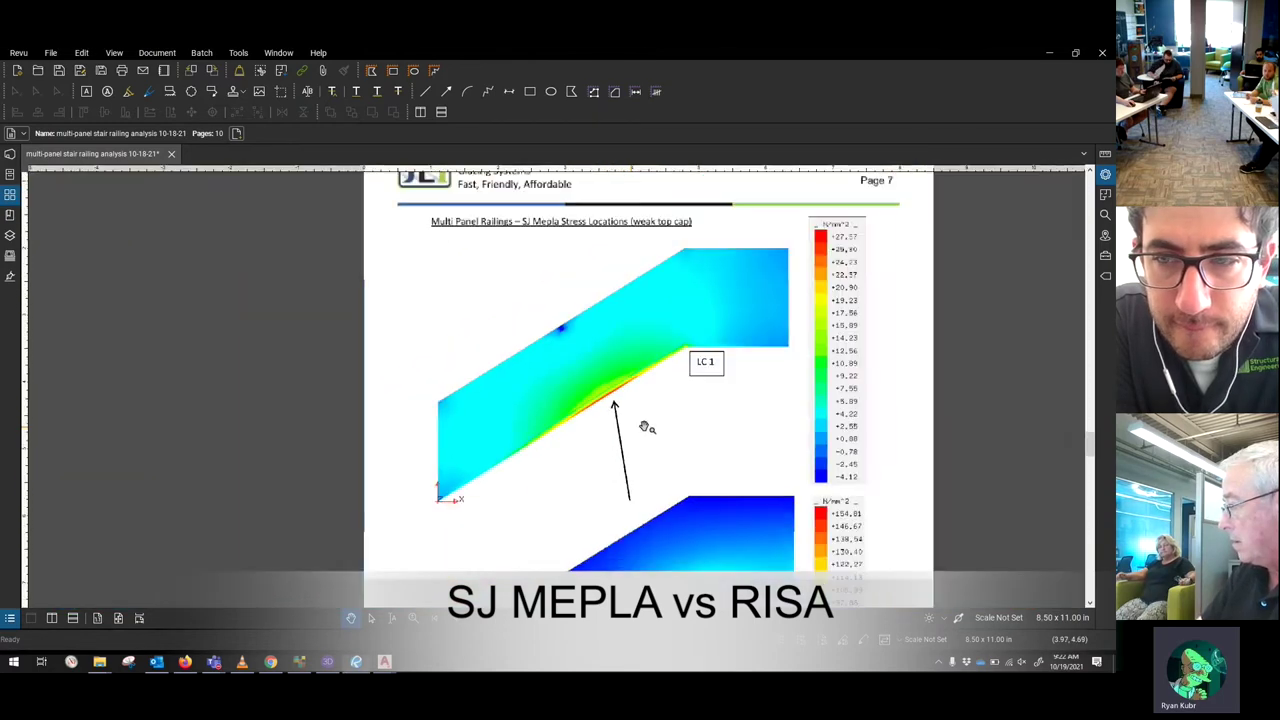
{"action": "scroll", "coordinate": [664, 428], "scroll_direction": "down", "scroll_amount": 20}
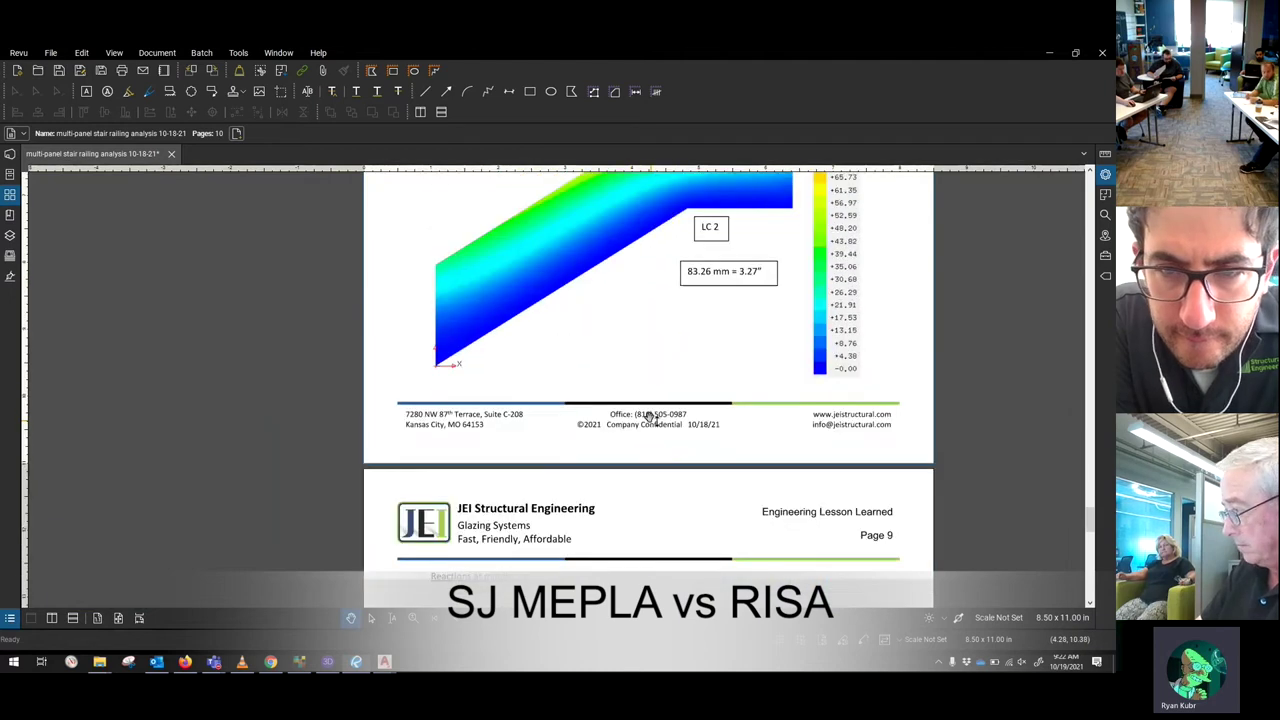
{"action": "scroll", "coordinate": [652, 413], "scroll_direction": "up", "scroll_amount": 5}
{"action": "scroll", "coordinate": [655, 407], "scroll_direction": "down", "scroll_amount": 5}
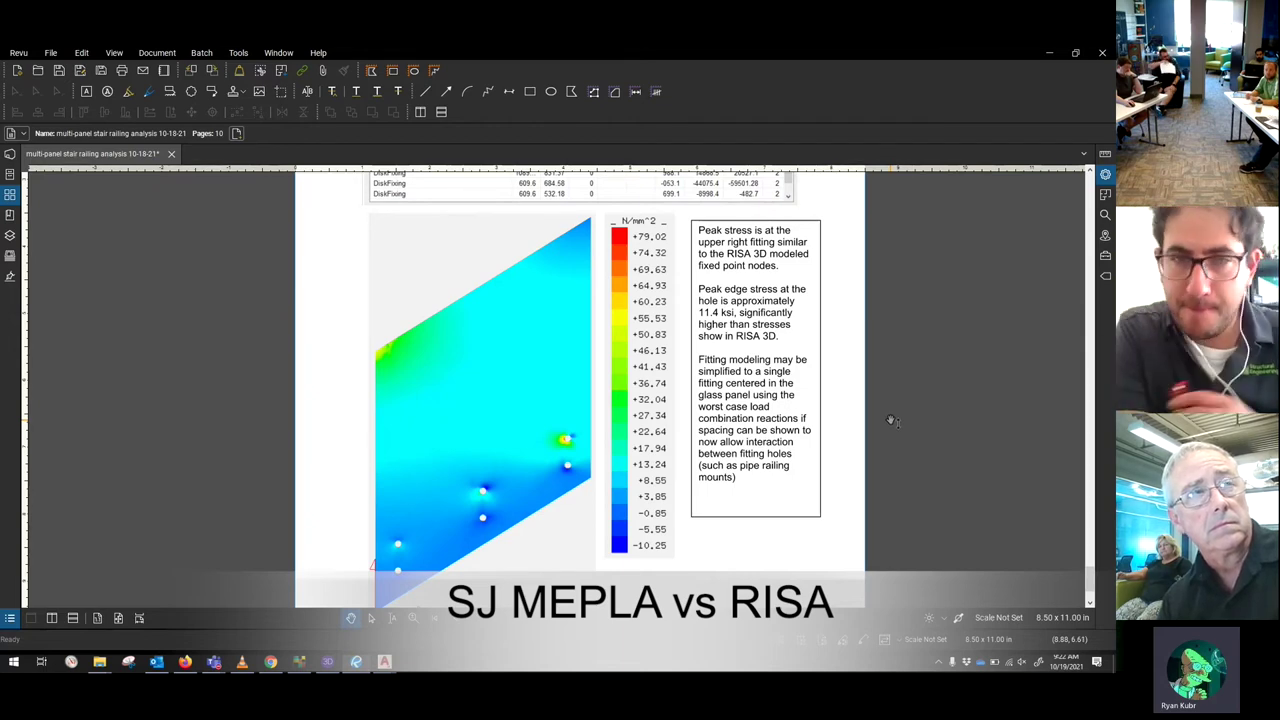
{"action": "scroll", "coordinate": [897, 414], "scroll_direction": "up", "scroll_amount": 8}
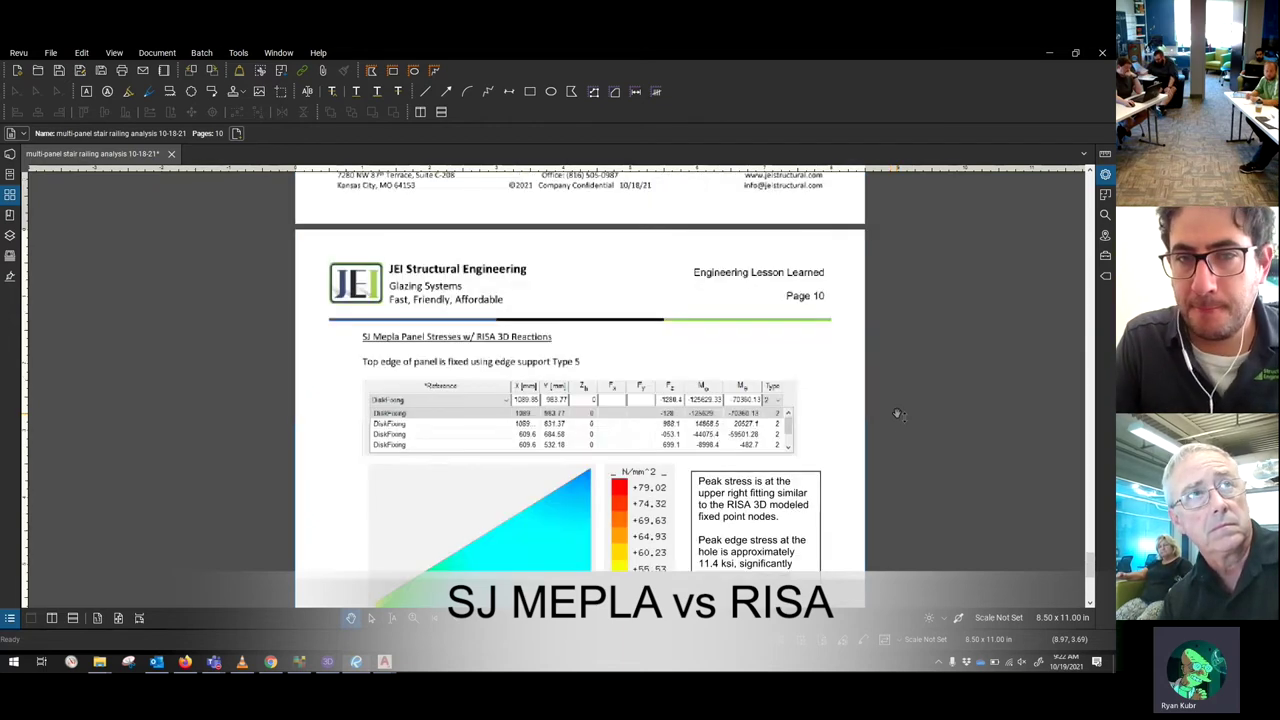
{"action": "scroll", "coordinate": [897, 414], "scroll_direction": "up", "scroll_amount": 12}
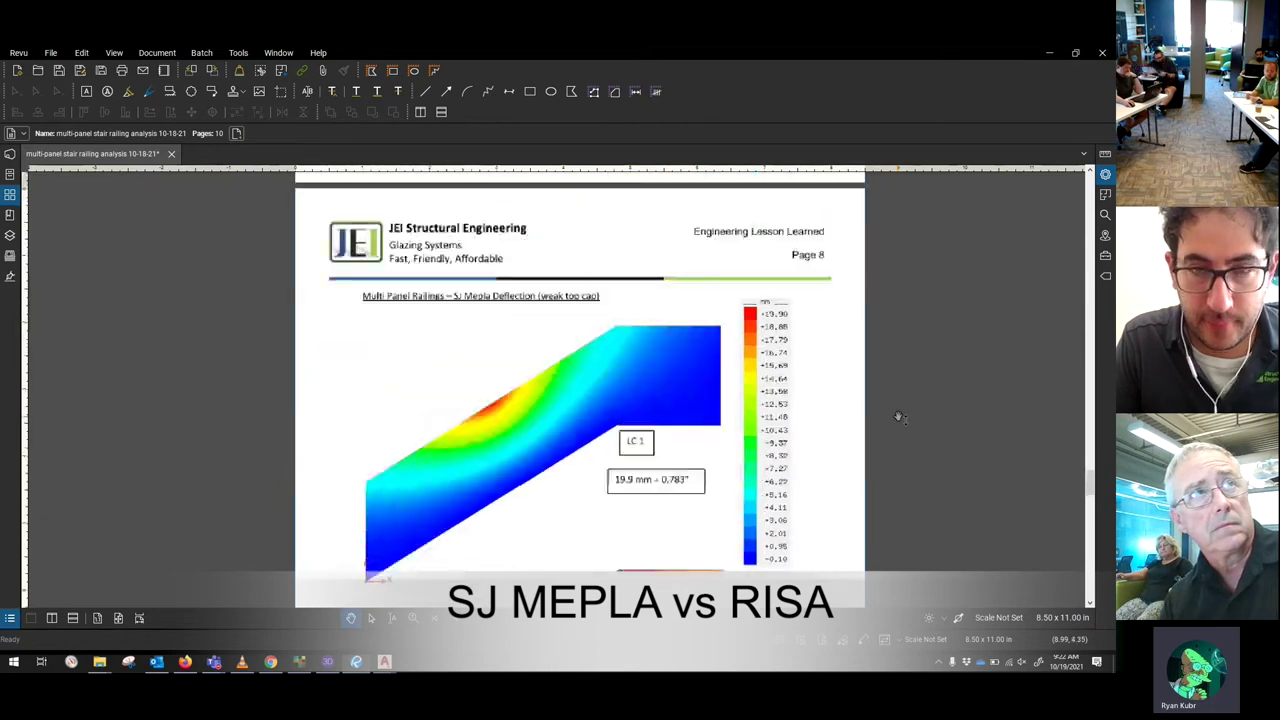
{"action": "scroll", "coordinate": [903, 421], "scroll_direction": "up", "scroll_amount": 3}
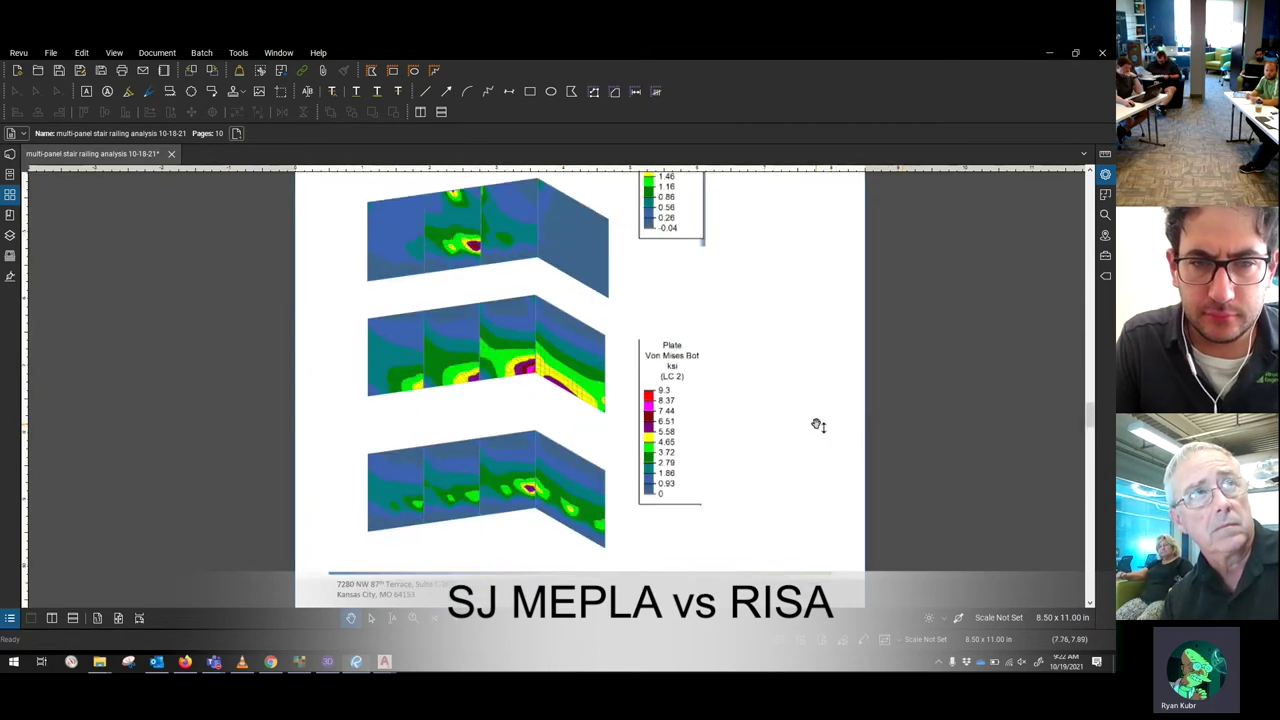
- Compare the stress locations along the panel bases in the two LC 2 von Mises plots, both close up and side by side
{"action": "left_click_drag", "start_coordinate": [814, 423], "coordinate": [803, 444]}
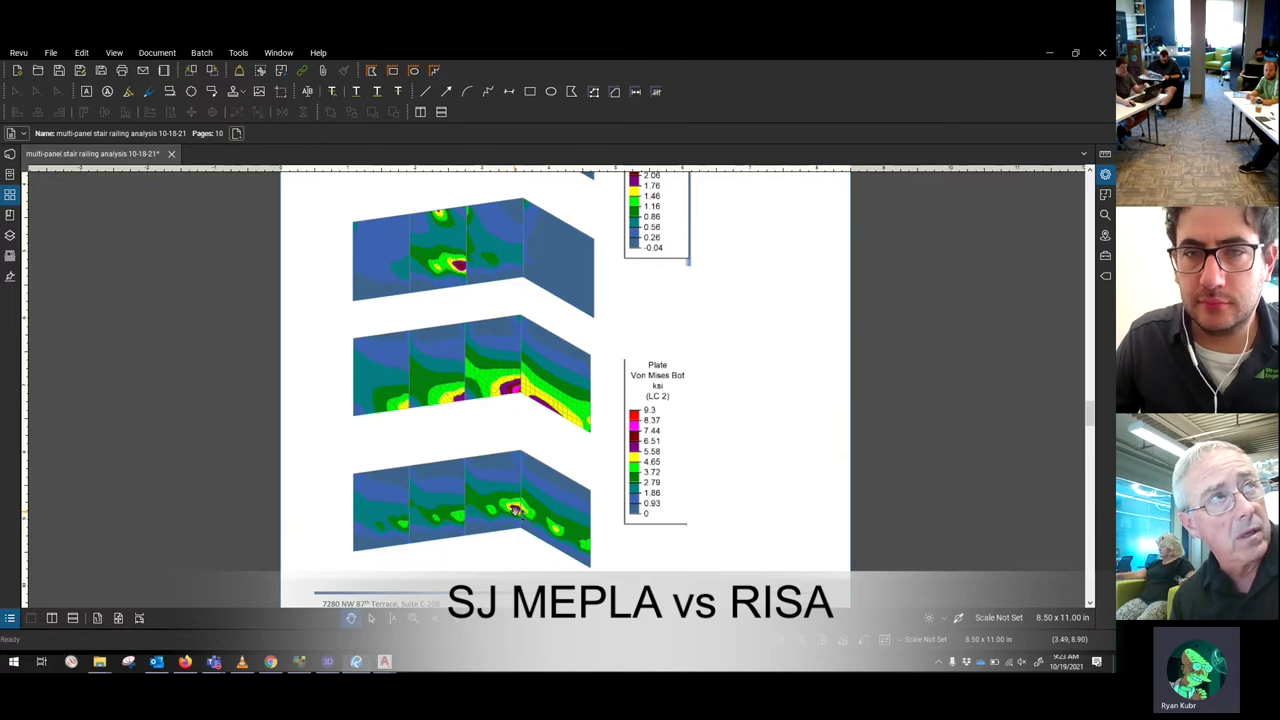
{"action": "scroll", "coordinate": [514, 510], "scroll_direction": "up", "scroll_amount": 5}
{"action": "scroll", "coordinate": [514, 510], "scroll_direction": "down", "scroll_amount": 3}
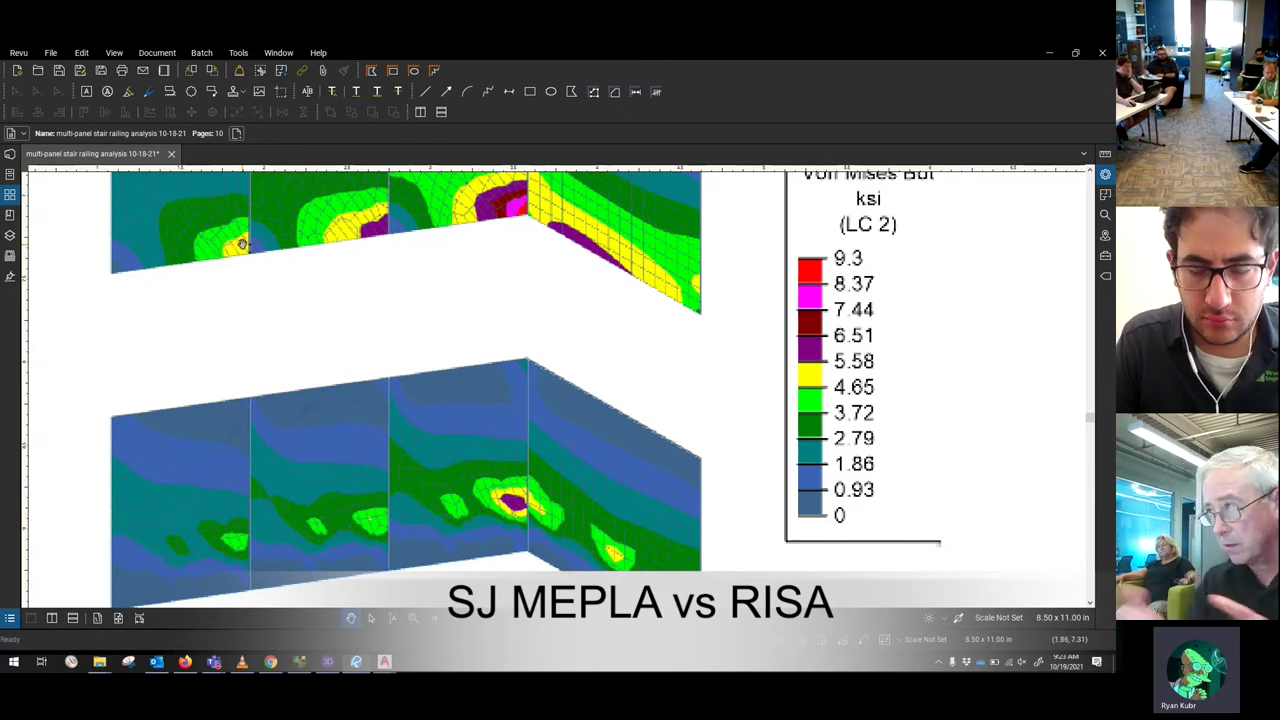
{"action": "scroll", "coordinate": [409, 277], "scroll_direction": "up", "scroll_amount": 2}
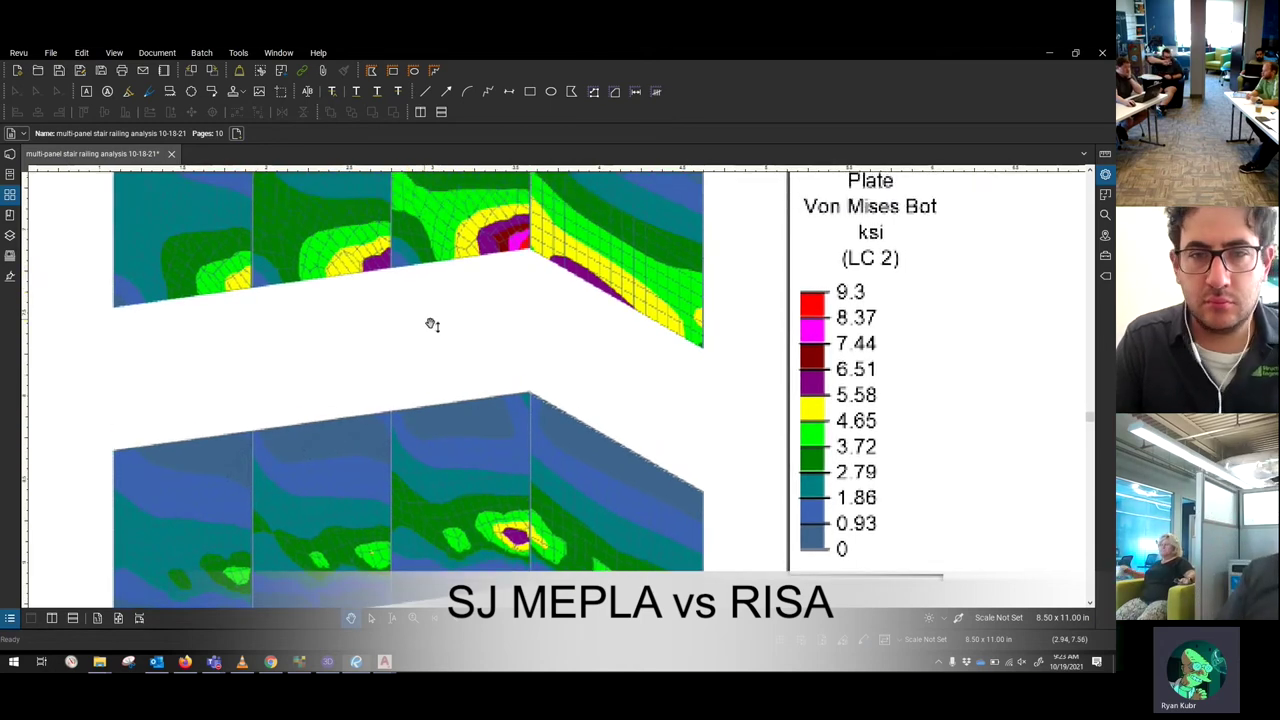
{"action": "scroll", "coordinate": [409, 287], "scroll_direction": "down", "scroll_amount": 3}
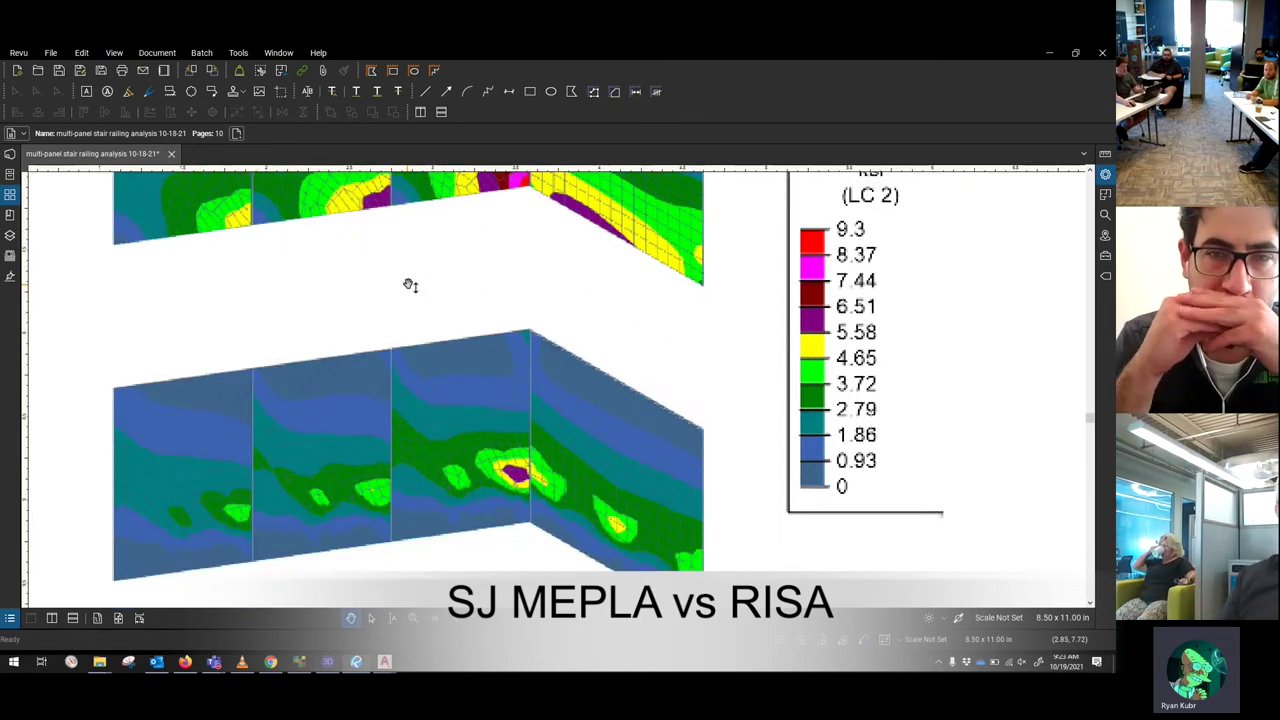
{"action": "scroll", "coordinate": [437, 251], "scroll_direction": "down", "scroll_amount": 3, "text": "ctrl"}
{"action": "scroll", "coordinate": [413, 363], "scroll_direction": "up", "scroll_amount": 2, "text": "ctrl"}
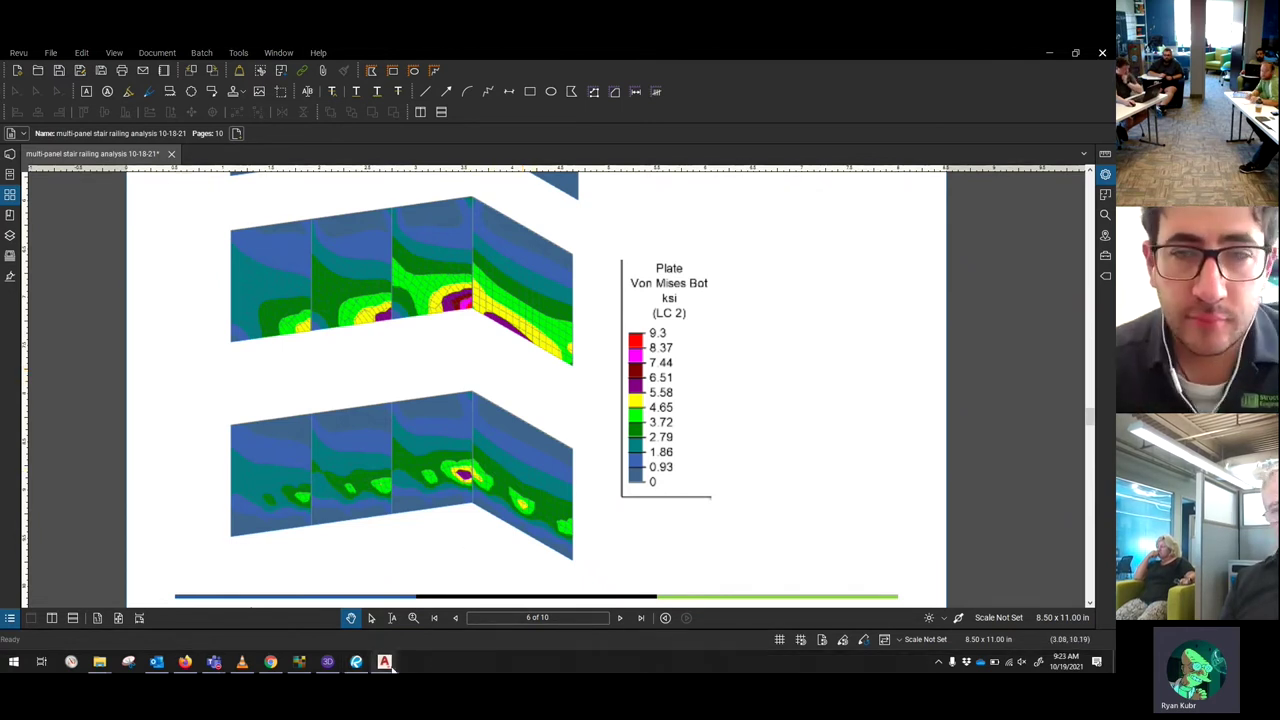
- Switch to AutoCAD LT, open Example Layouts.dxf as read-only, and inspect the two stair railing panel layouts
{"action": "mouse_move", "coordinate": [385, 662]}
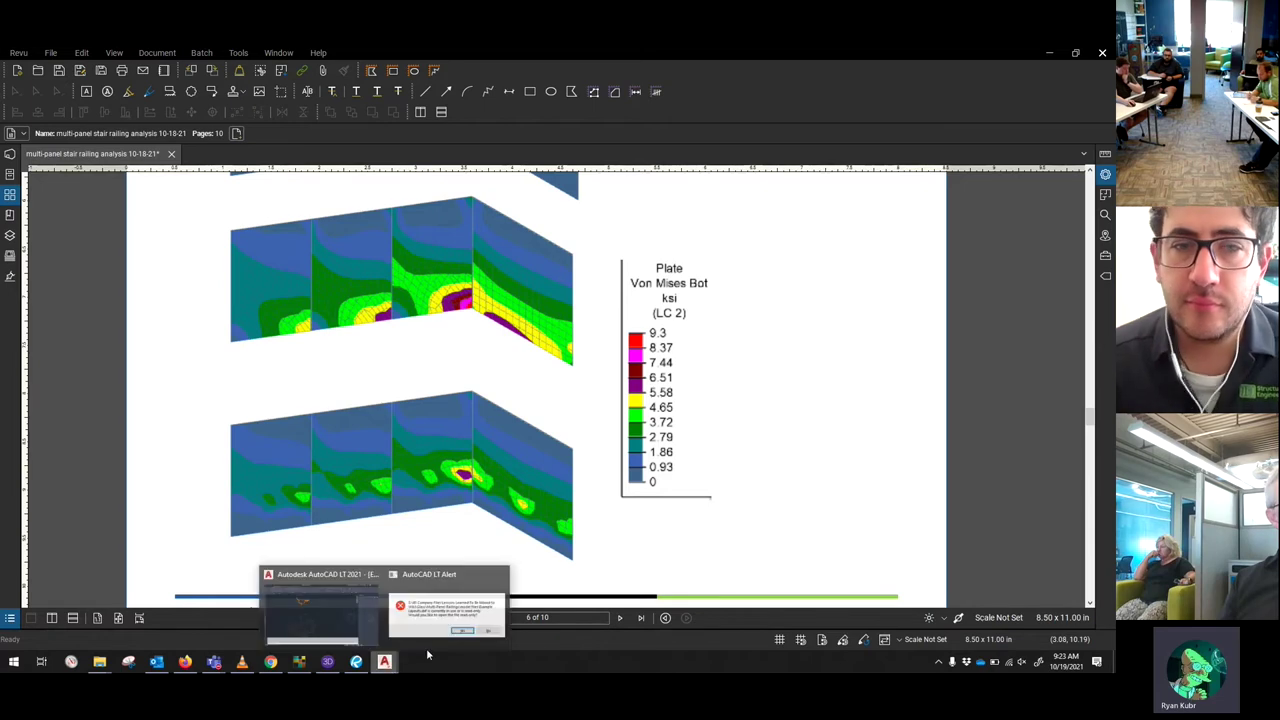
{"action": "left_click", "coordinate": [453, 596]}
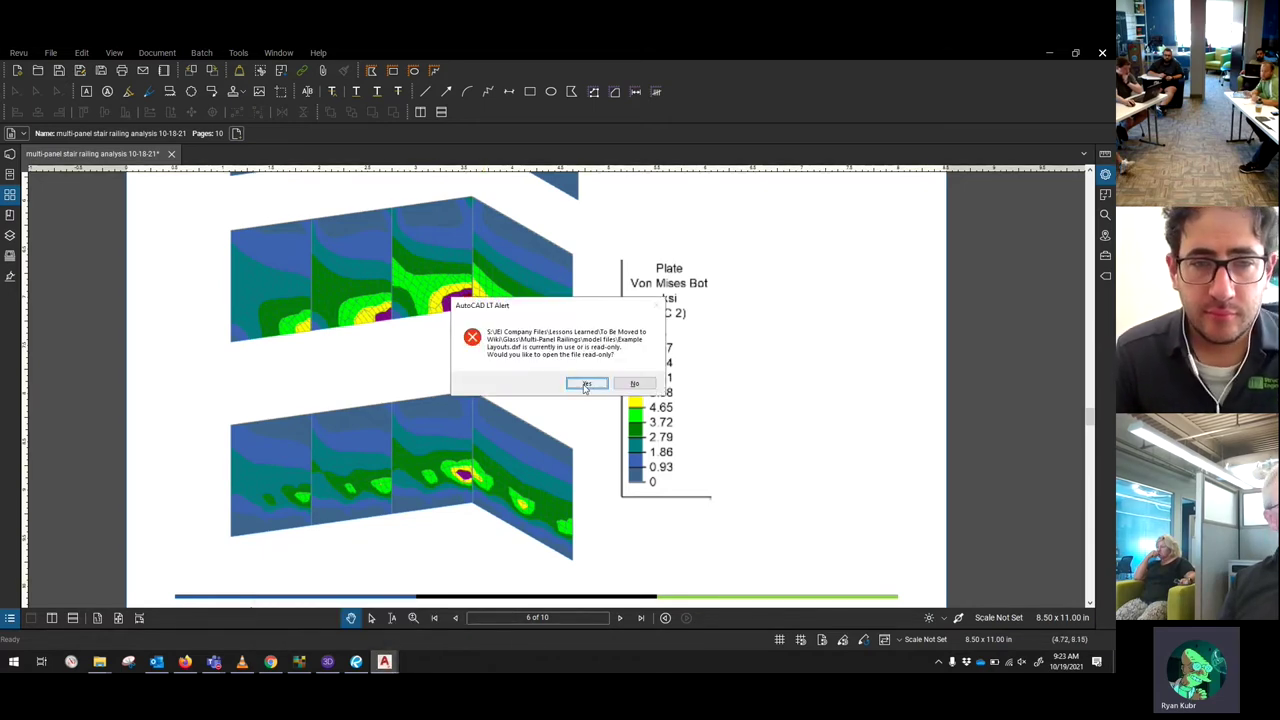
{"action": "left_click", "coordinate": [586, 384]}
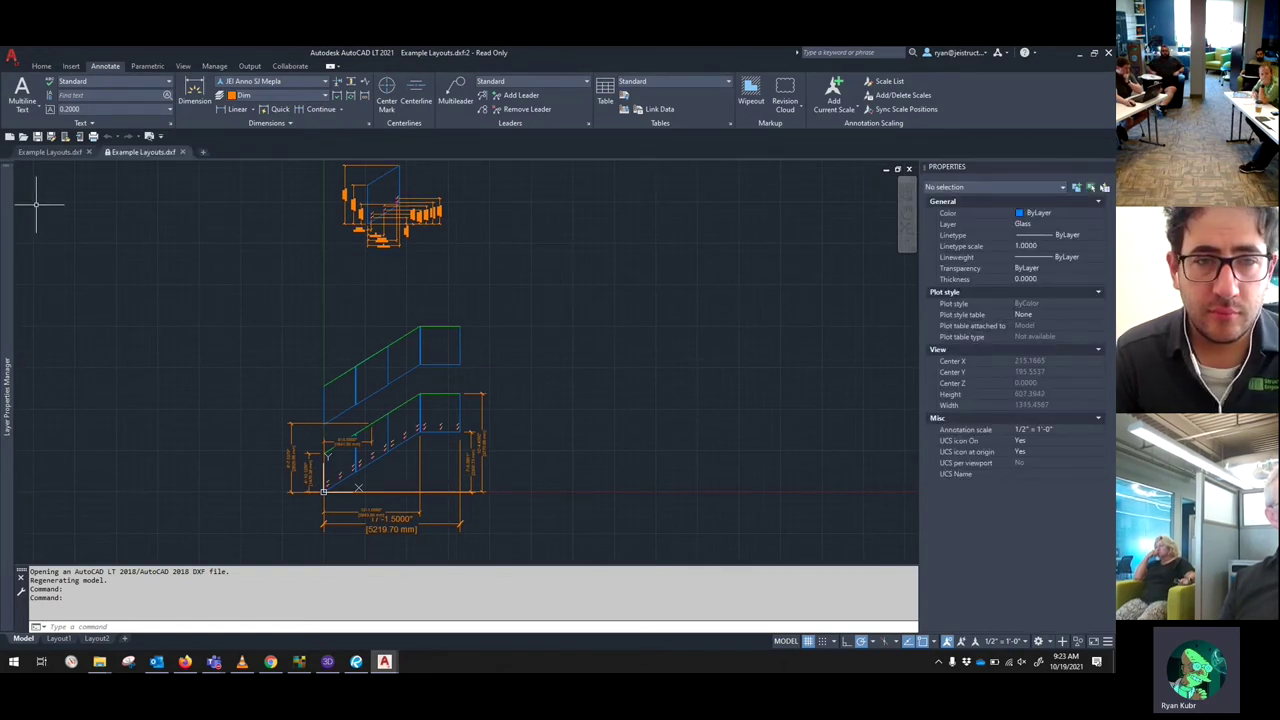
{"action": "scroll", "coordinate": [357, 400], "scroll_direction": "up", "scroll_amount": 5}
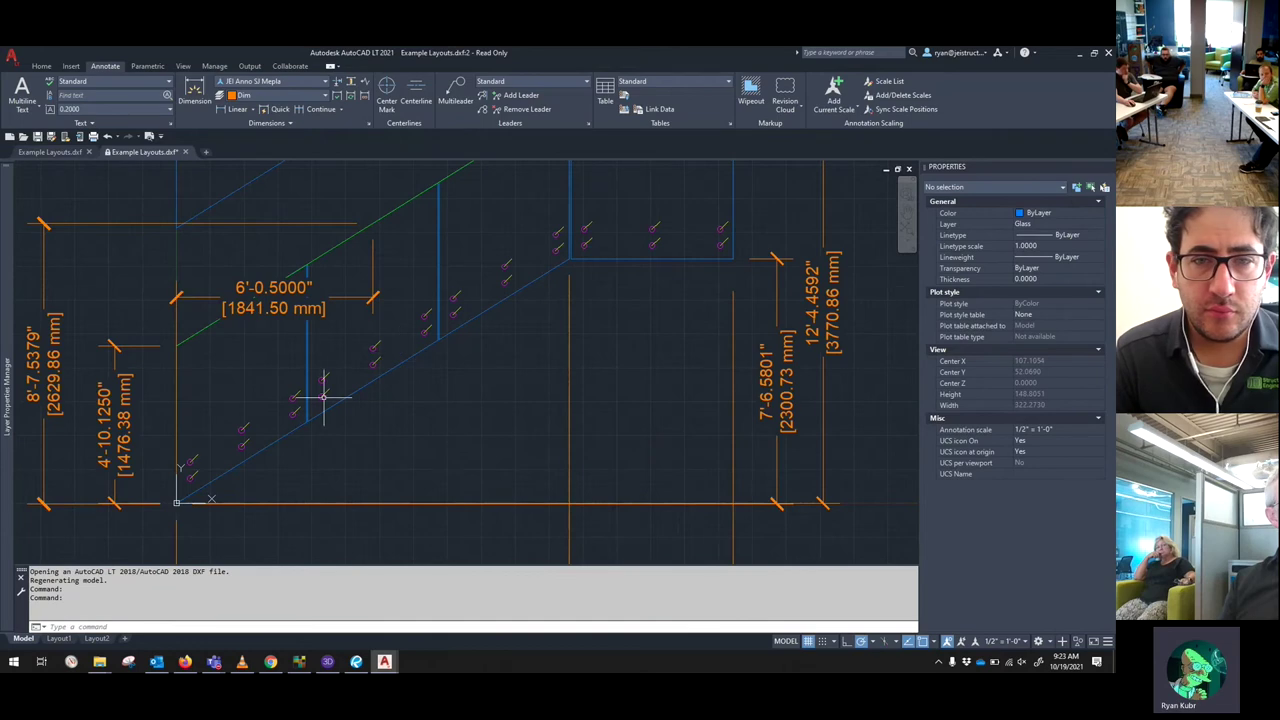
{"action": "scroll", "coordinate": [337, 323], "scroll_direction": "down", "scroll_amount": 3}
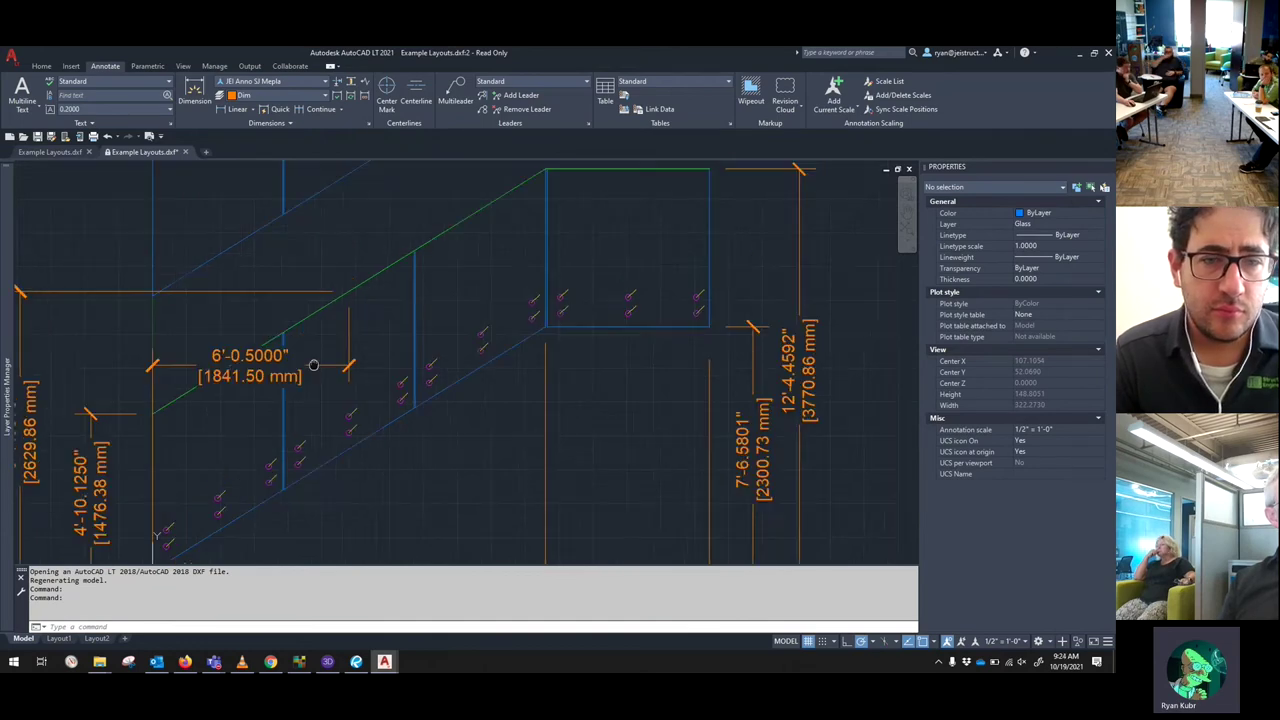
{"action": "scroll", "coordinate": [408, 297], "scroll_direction": "up", "scroll_amount": 3}
{"action": "mouse_move", "coordinate": [409, 349]}
{"action": "middle_mouse_down"}
{"action": "mouse_move", "coordinate": [471, 323]}
{"action": "mouse_move", "coordinate": [537, 480]}
{"action": "mouse_move", "coordinate": [513, 363]}
{"action": "mouse_move", "coordinate": [505, 381]}
{"action": "middle_mouse_up"}
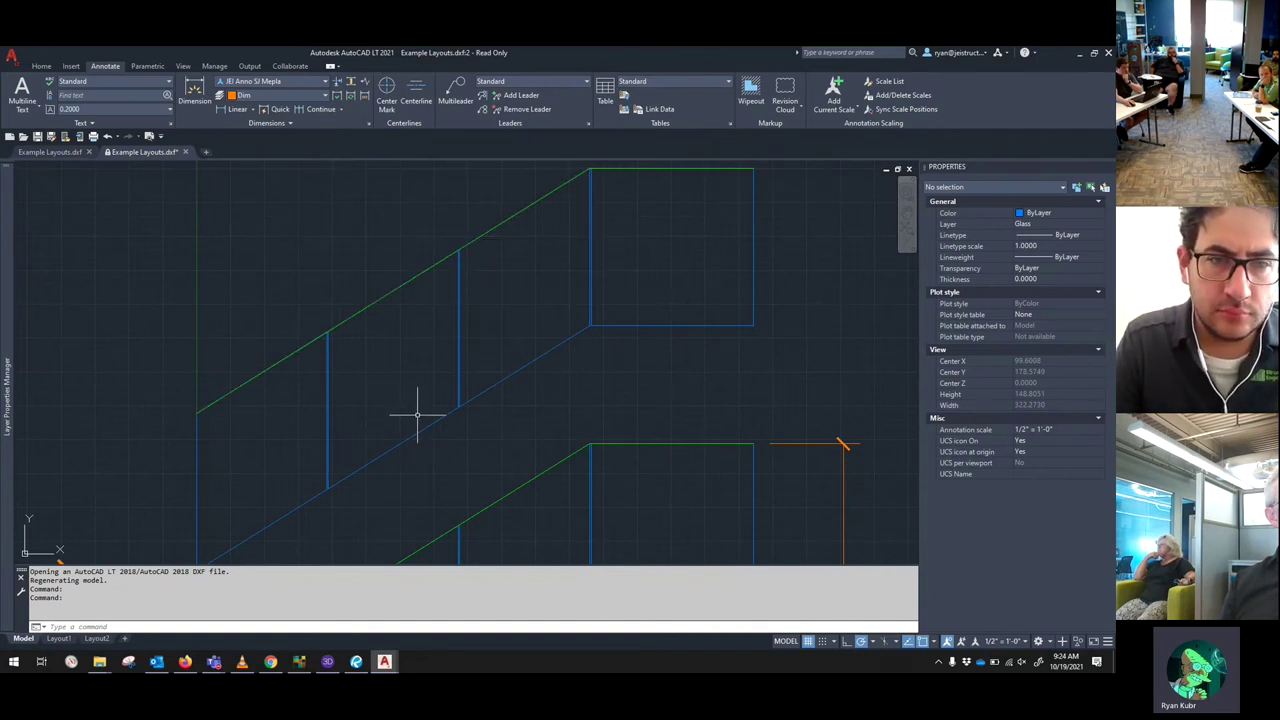
- Move the sloped Top Cap line of the upper railing layout down from the glass edge, and undo the move
{"action": "left_click", "coordinate": [354, 316]}
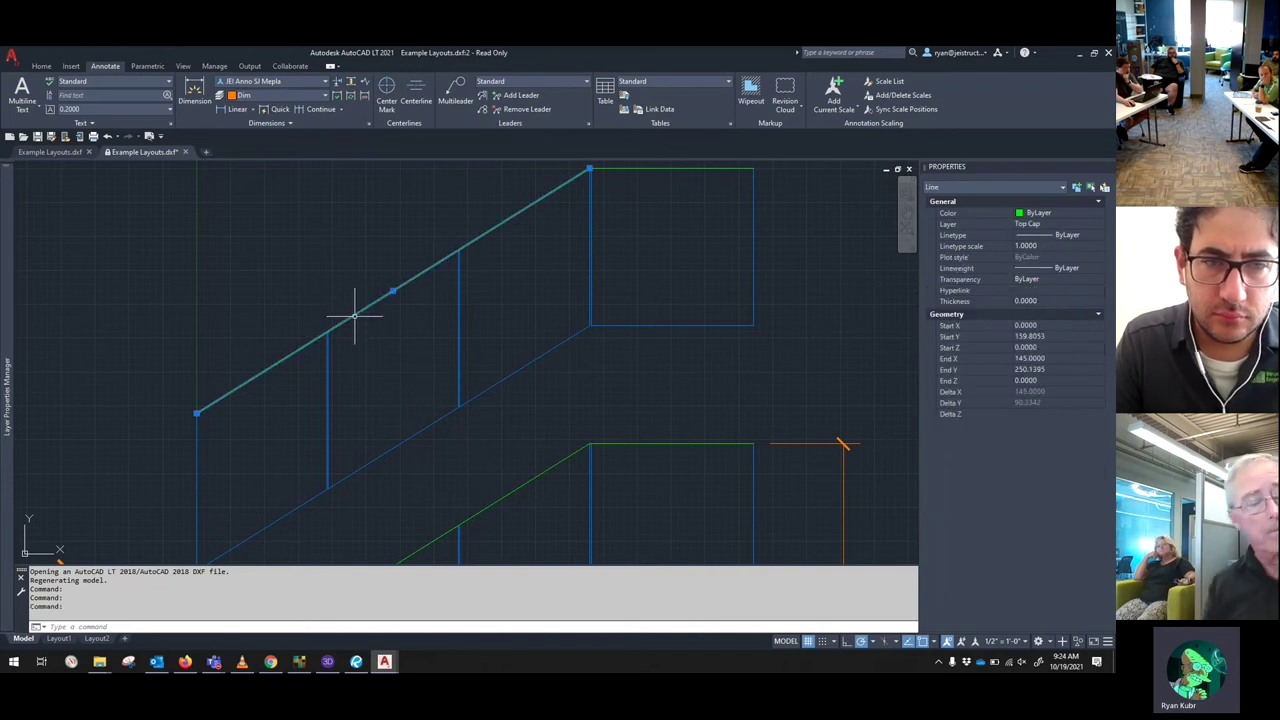
{"action": "left_click", "coordinate": [393, 291]}
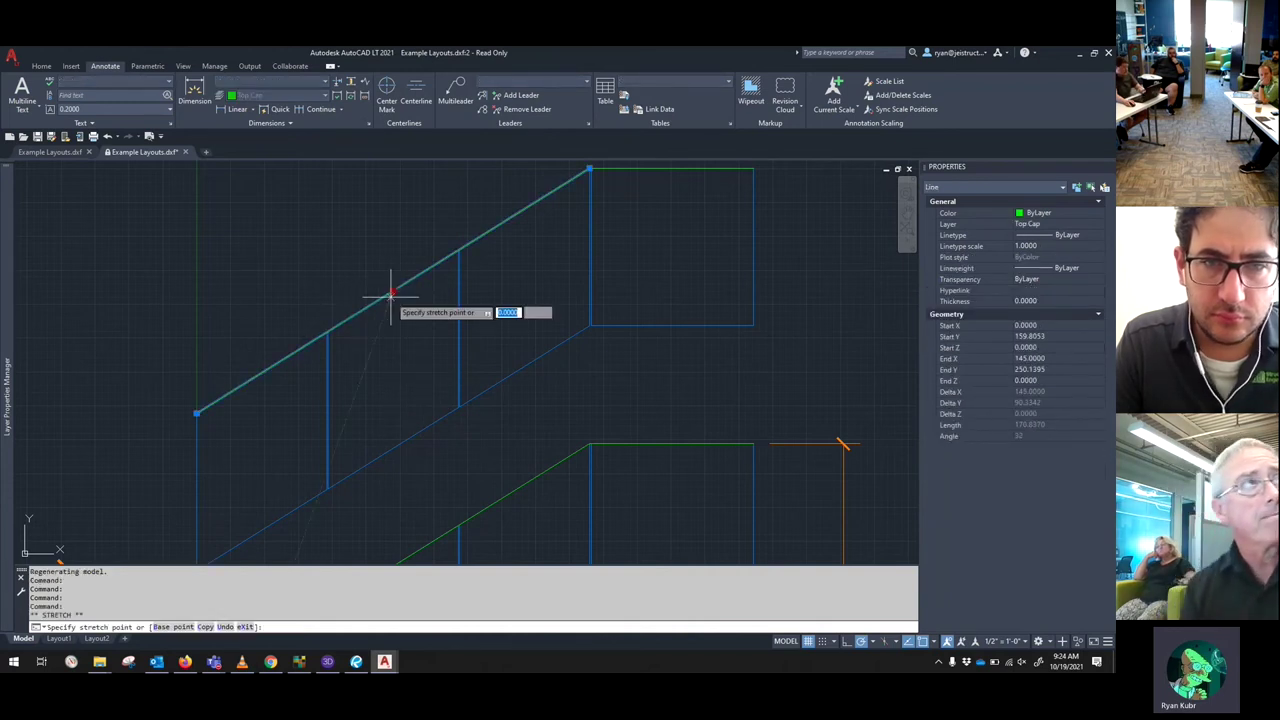
{"action": "key", "text": "Escape"}
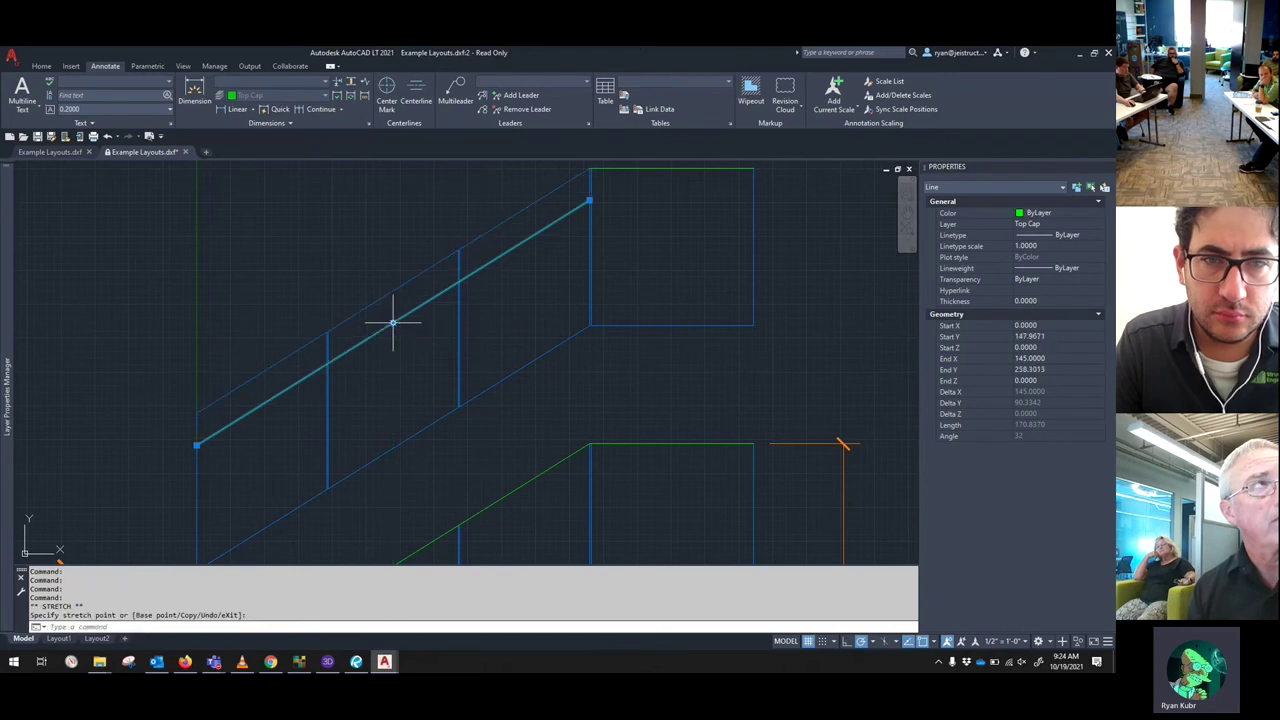
{"action": "key", "text": "Escape"}
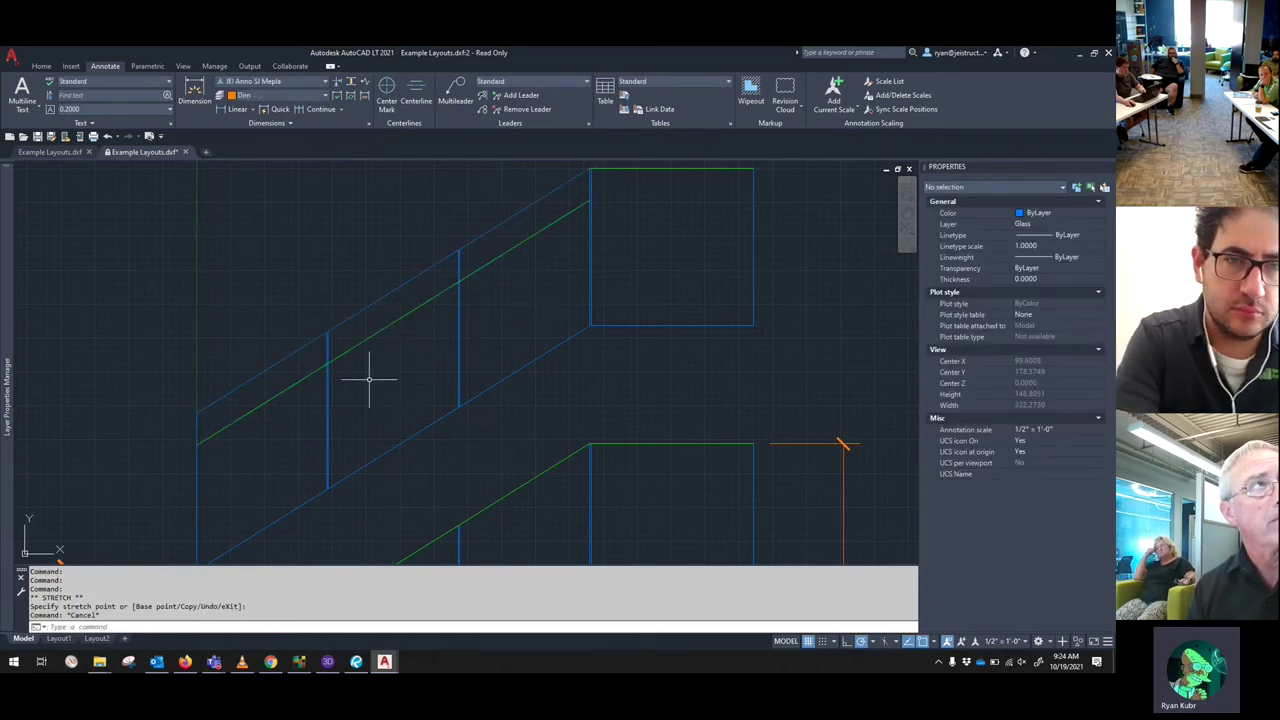
{"action": "key", "text": "ctrl+z"}
{"action": "scroll", "coordinate": [366, 366], "scroll_direction": "down", "scroll_amount": 4}
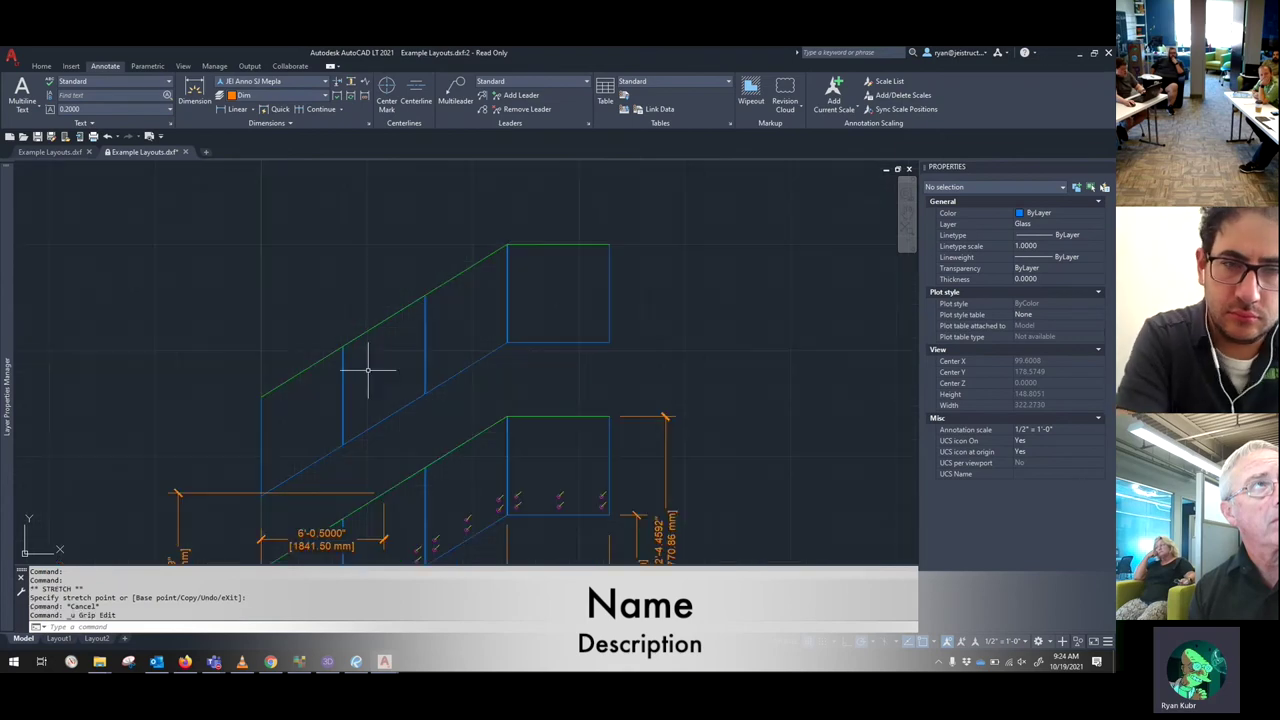
{"action": "middle_click_drag", "start_coordinate": [434, 397], "coordinate": [423, 260]}
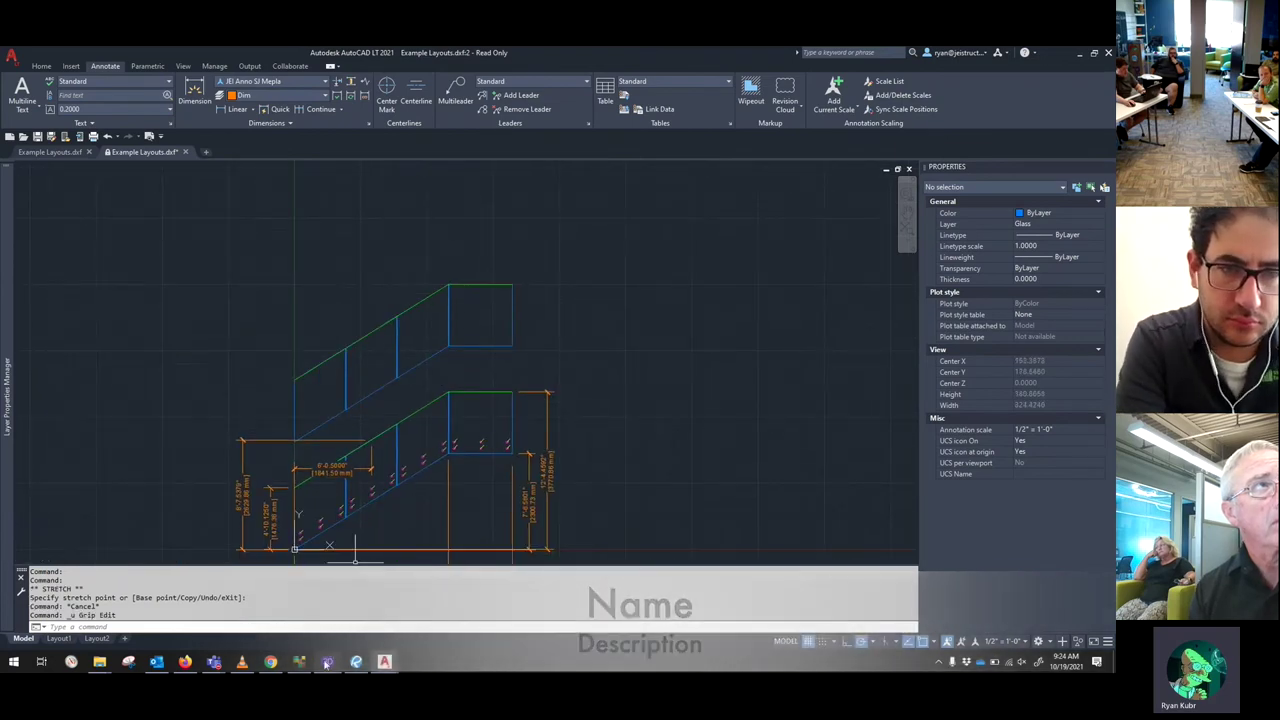
- Switch to RISA-3D, start a DXF import of Example Layouts.dxf, and set the CAD vertical axis to Y
{"action": "key", "text": "alt+Tab"}
{"action": "left_click", "coordinate": [14, 72]}
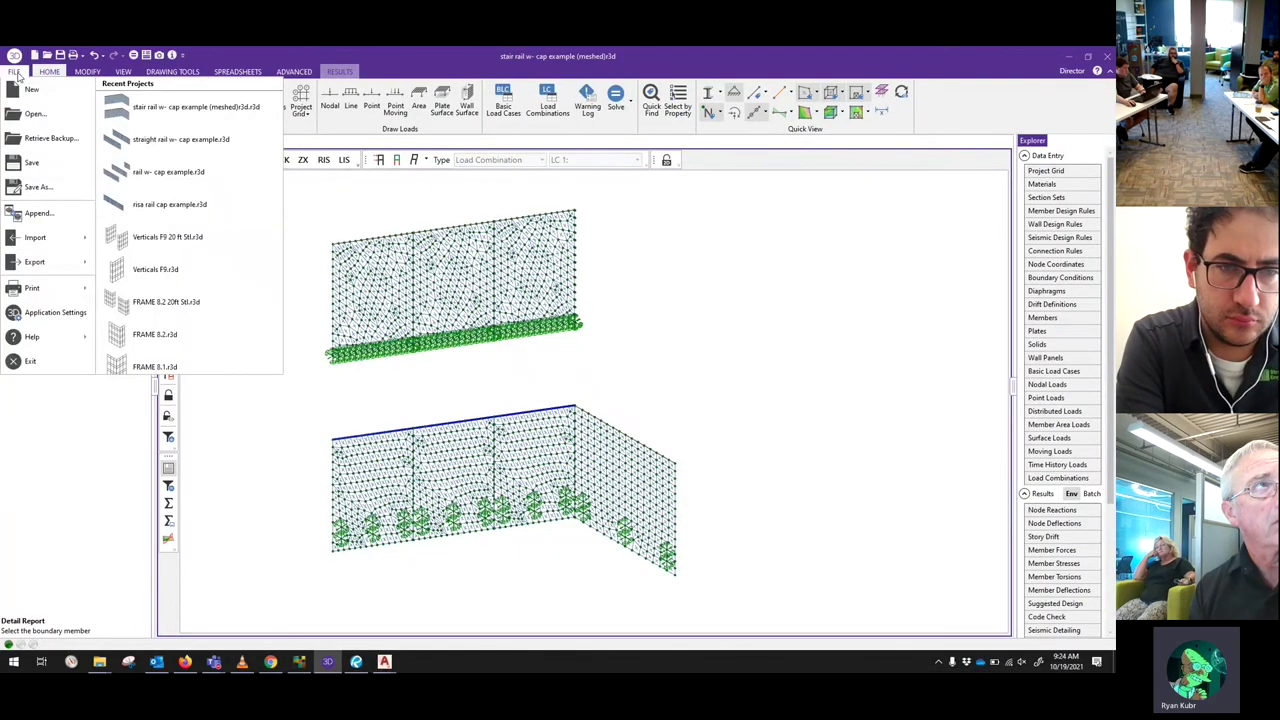
{"action": "left_click", "coordinate": [35, 237]}
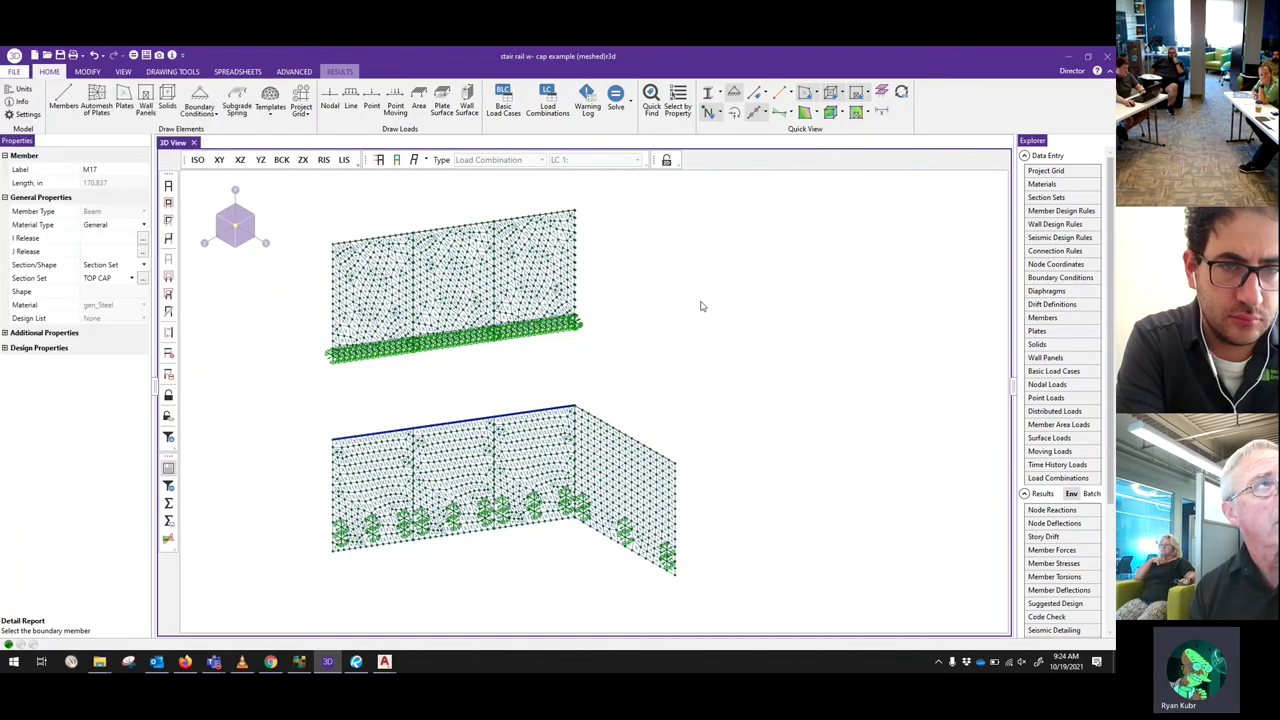
{"action": "double_click", "coordinate": [218, 132]}
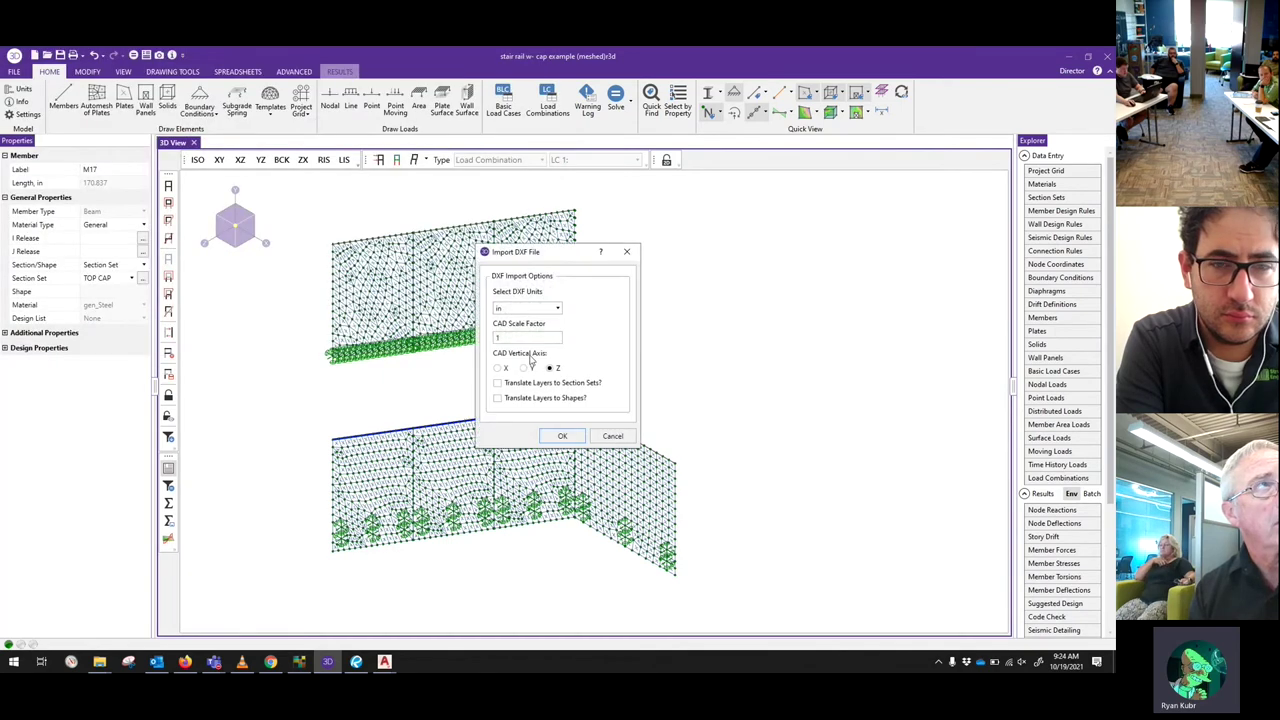
{"action": "left_click", "coordinate": [525, 369]}
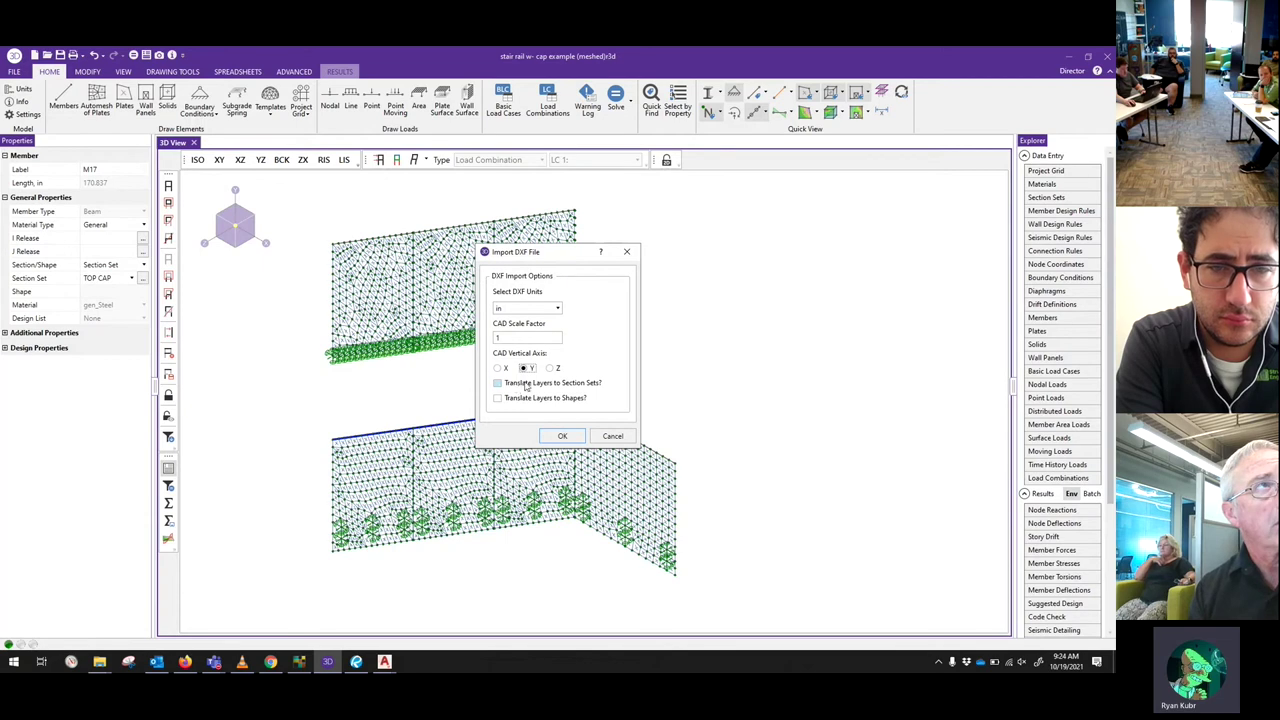
- Switch to AutoCAD LT and check the layers of the vertical glass edges and sloped top line in the upper railing layout
{"action": "mouse_move", "coordinate": [384, 661]}
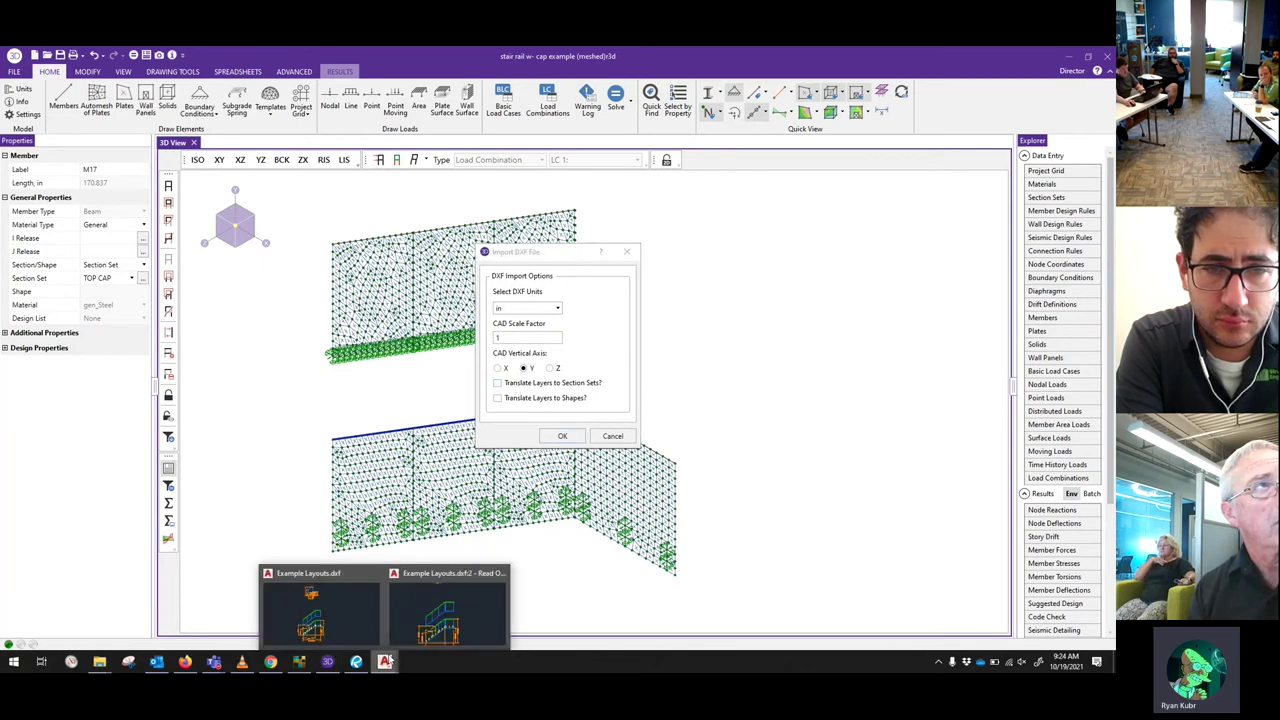
{"action": "left_click", "coordinate": [424, 612]}
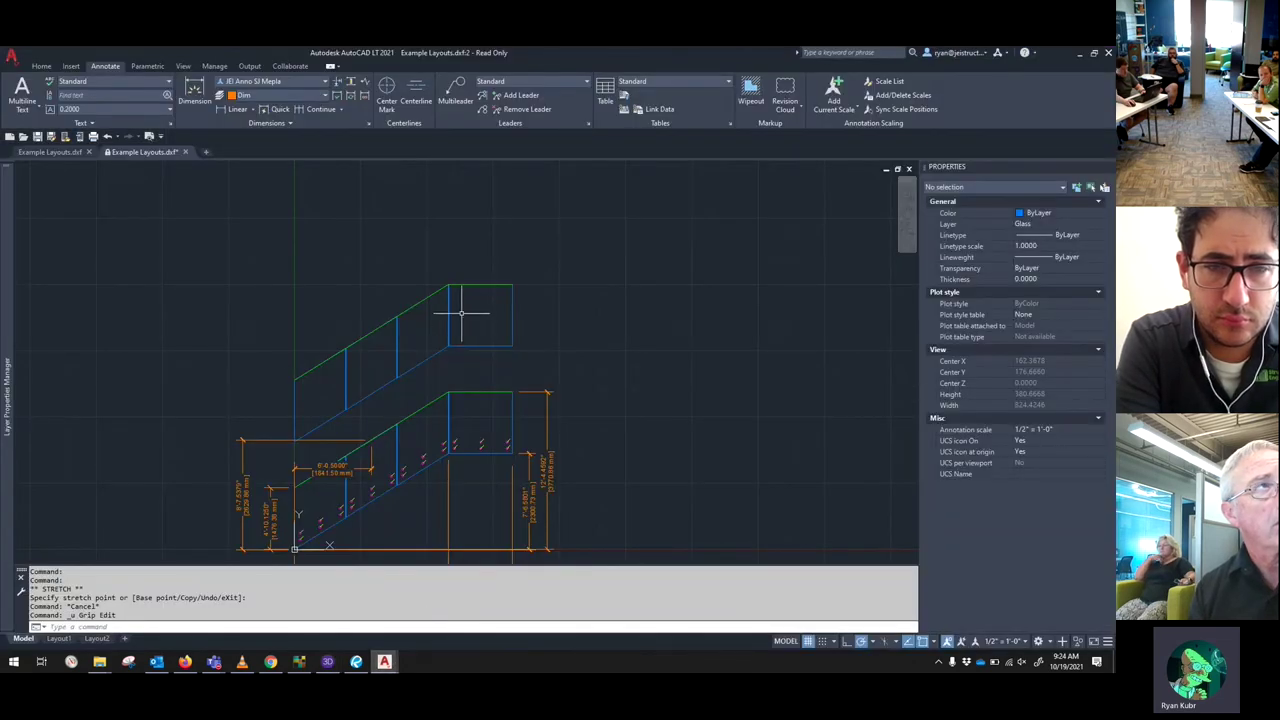
{"action": "left_click_drag", "start_coordinate": [463, 306], "coordinate": [432, 322]}
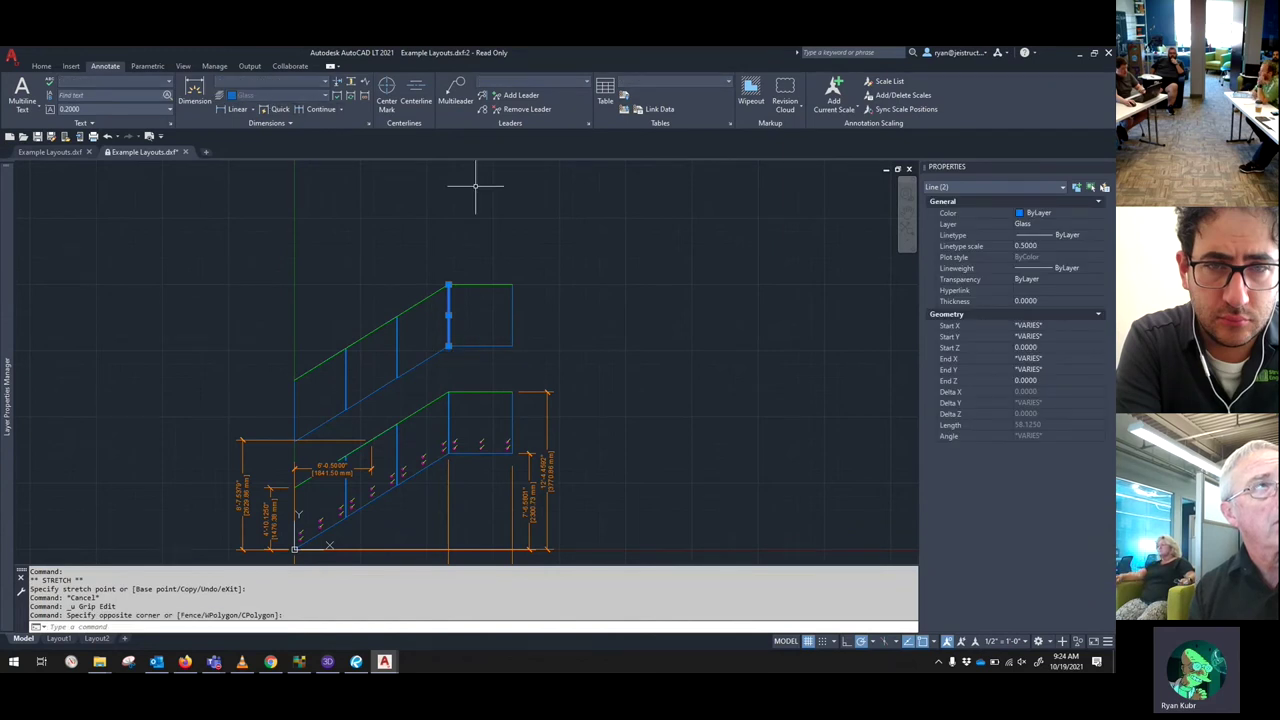
{"action": "key", "text": "Escape"}
{"action": "left_click", "coordinate": [434, 293]}
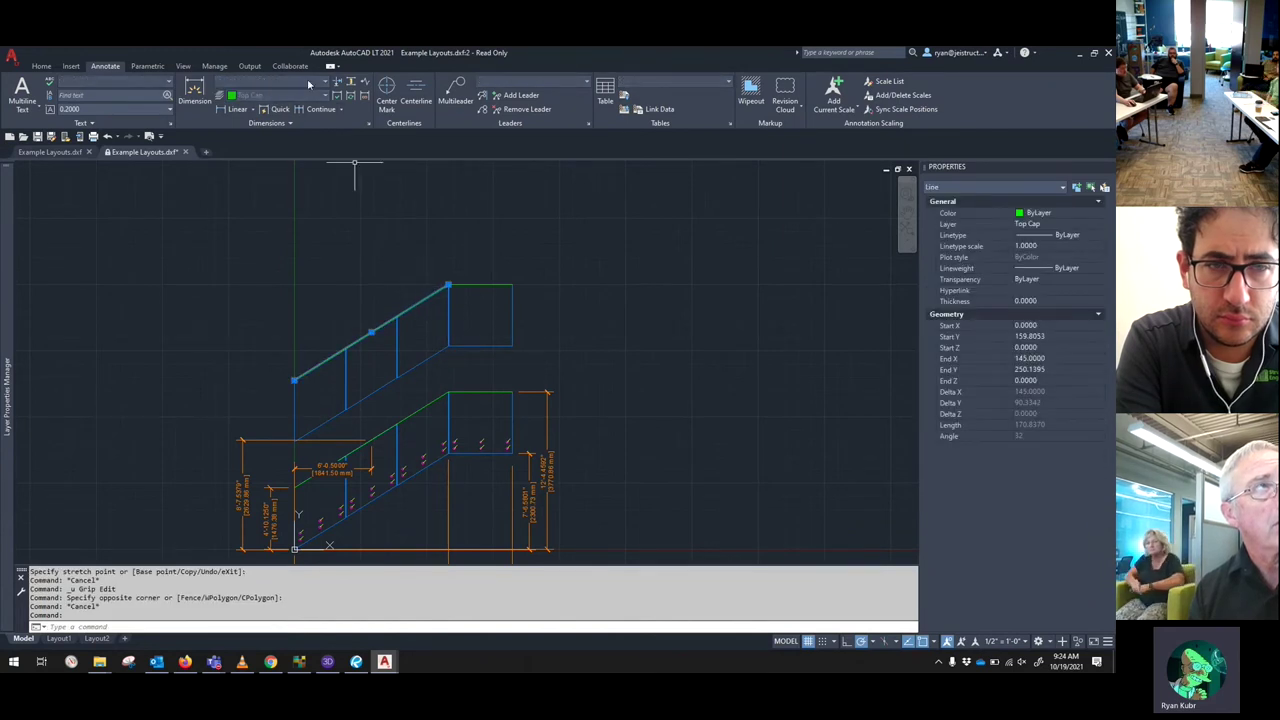
{"action": "key", "text": "Escape"}
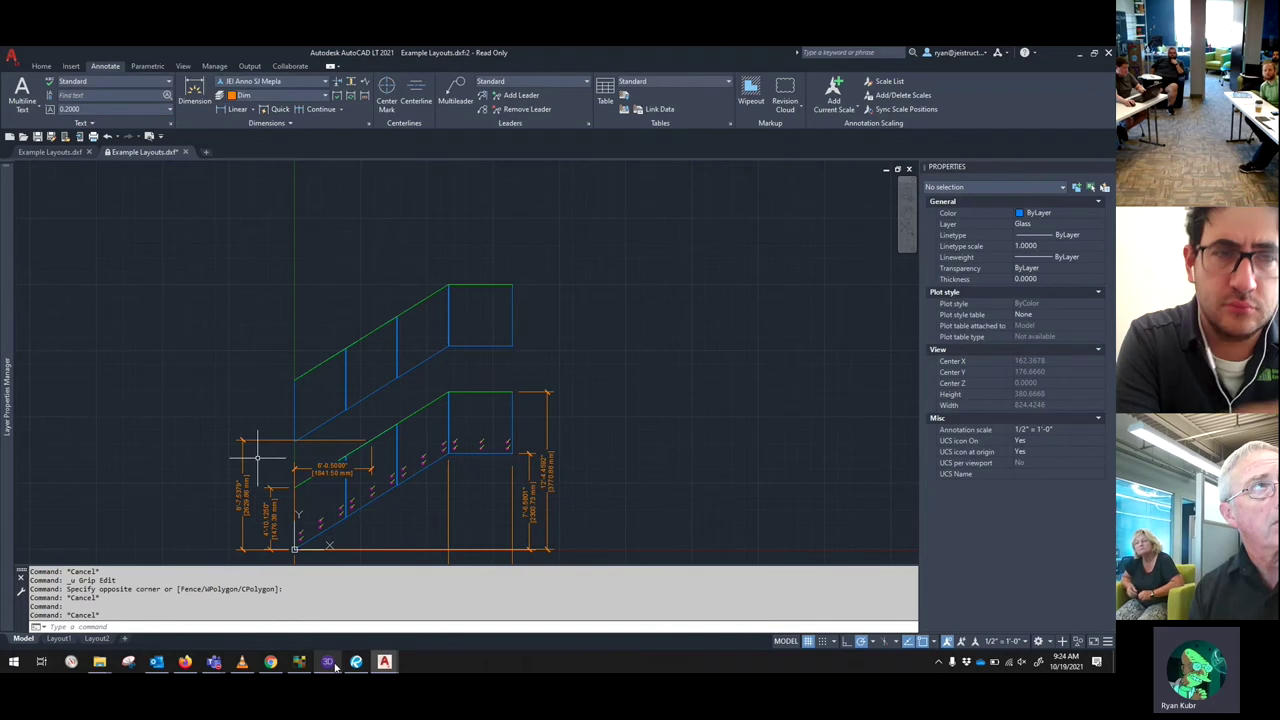
- Return to RISA-3D and import the DXF with layers translated to section sets, without saving changes to the open model
{"action": "left_click", "coordinate": [328, 662]}
{"action": "left_click", "coordinate": [498, 383]}
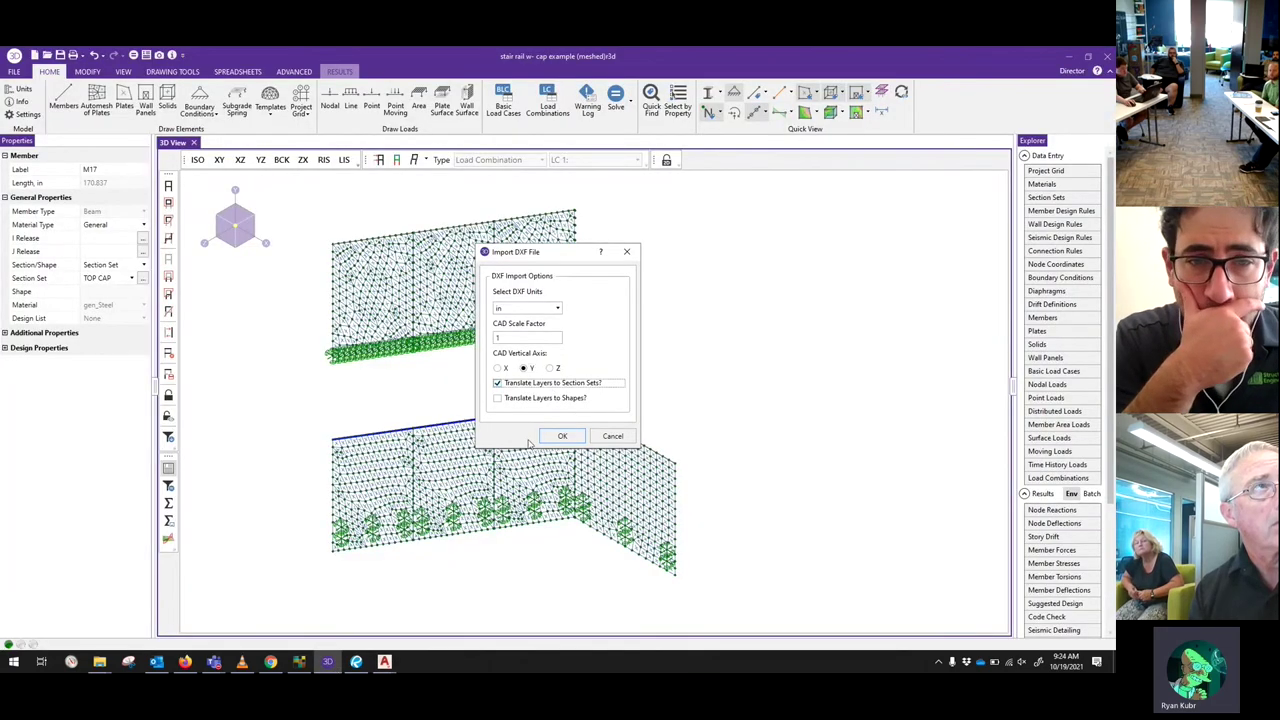
{"action": "left_click", "coordinate": [562, 436]}
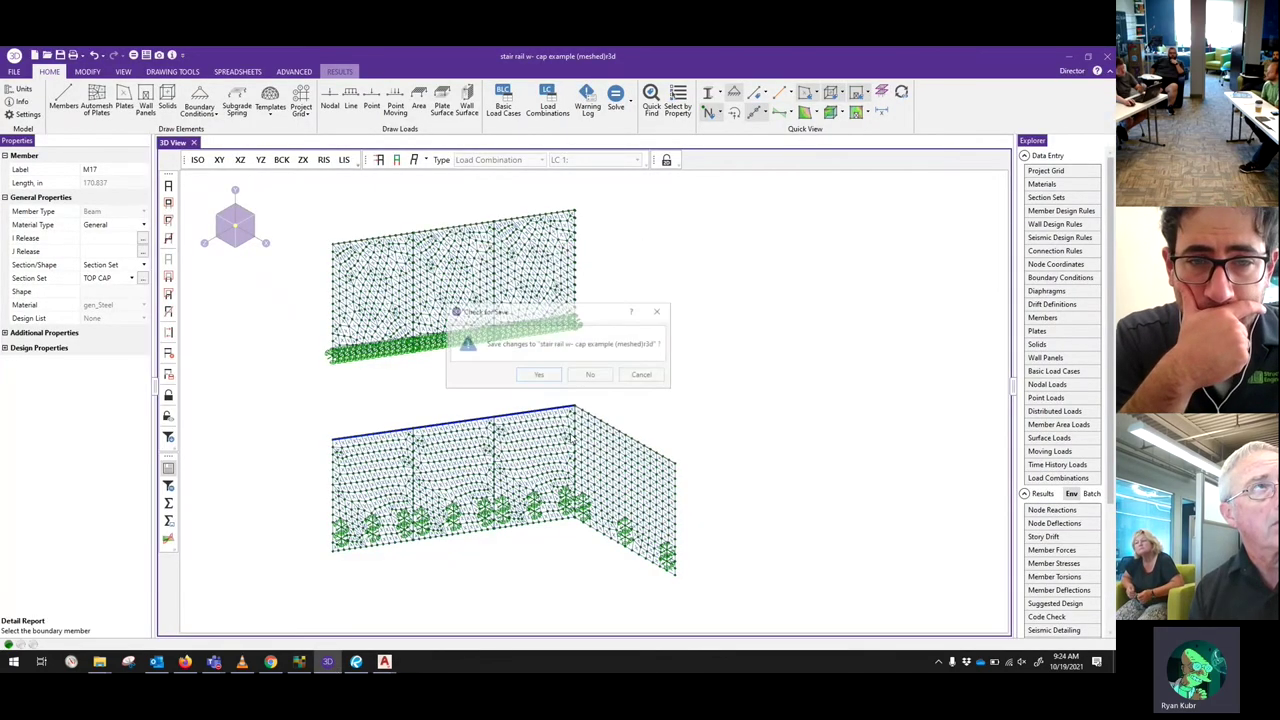
{"action": "left_click", "coordinate": [592, 375]}
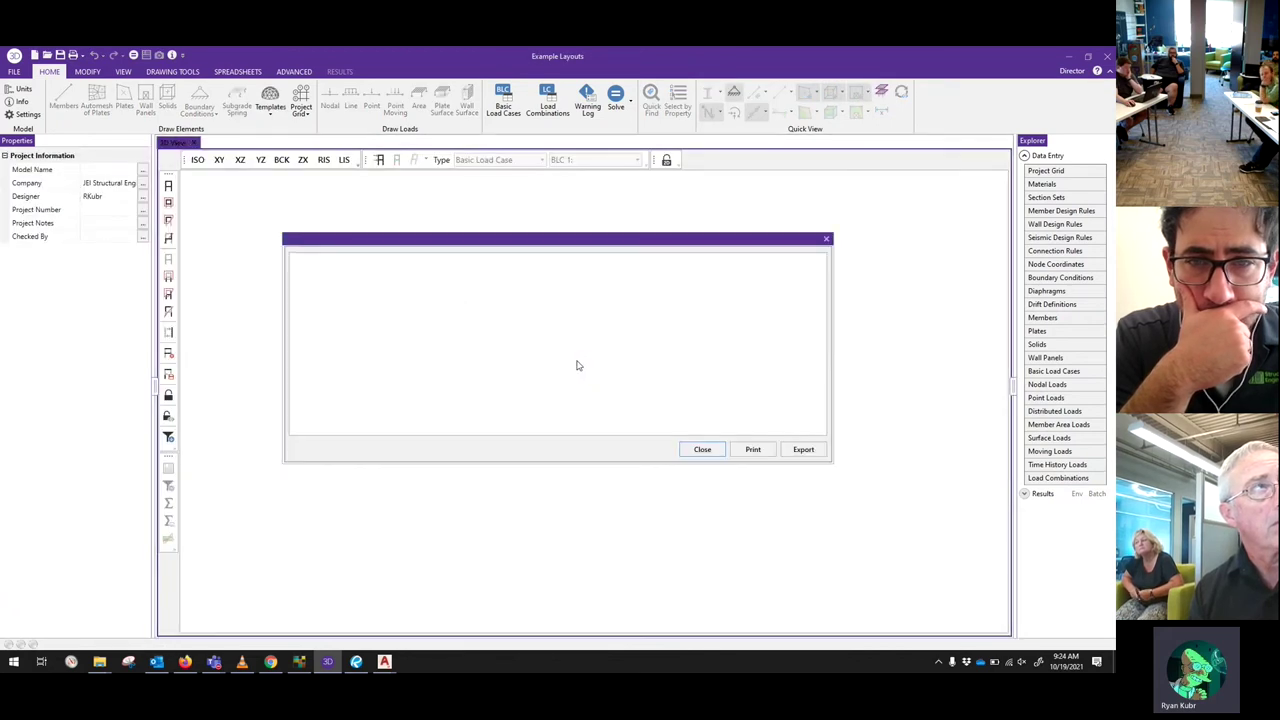
- Close the warning log and show the imported railing layouts in the XY view
{"action": "left_click", "coordinate": [588, 452]}
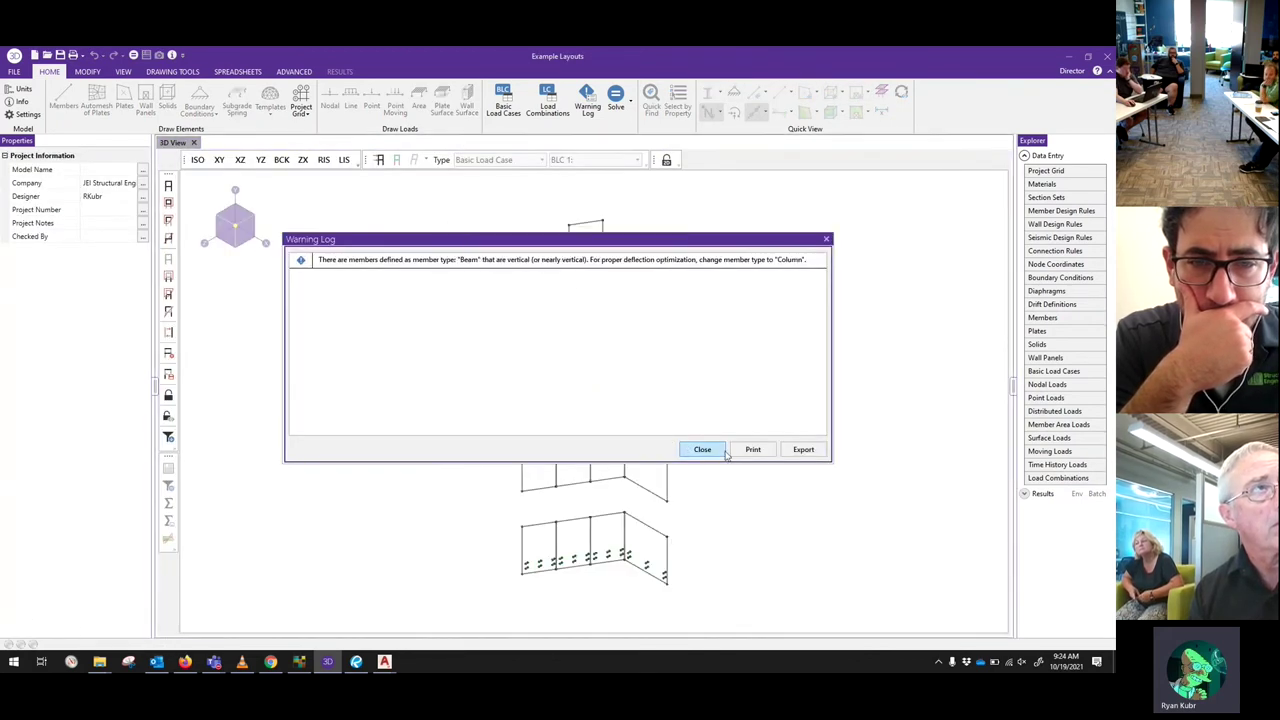
{"action": "left_click", "coordinate": [715, 450]}
{"action": "left_click", "coordinate": [219, 160]}
{"action": "scroll", "coordinate": [471, 331], "scroll_direction": "up", "scroll_amount": 5}
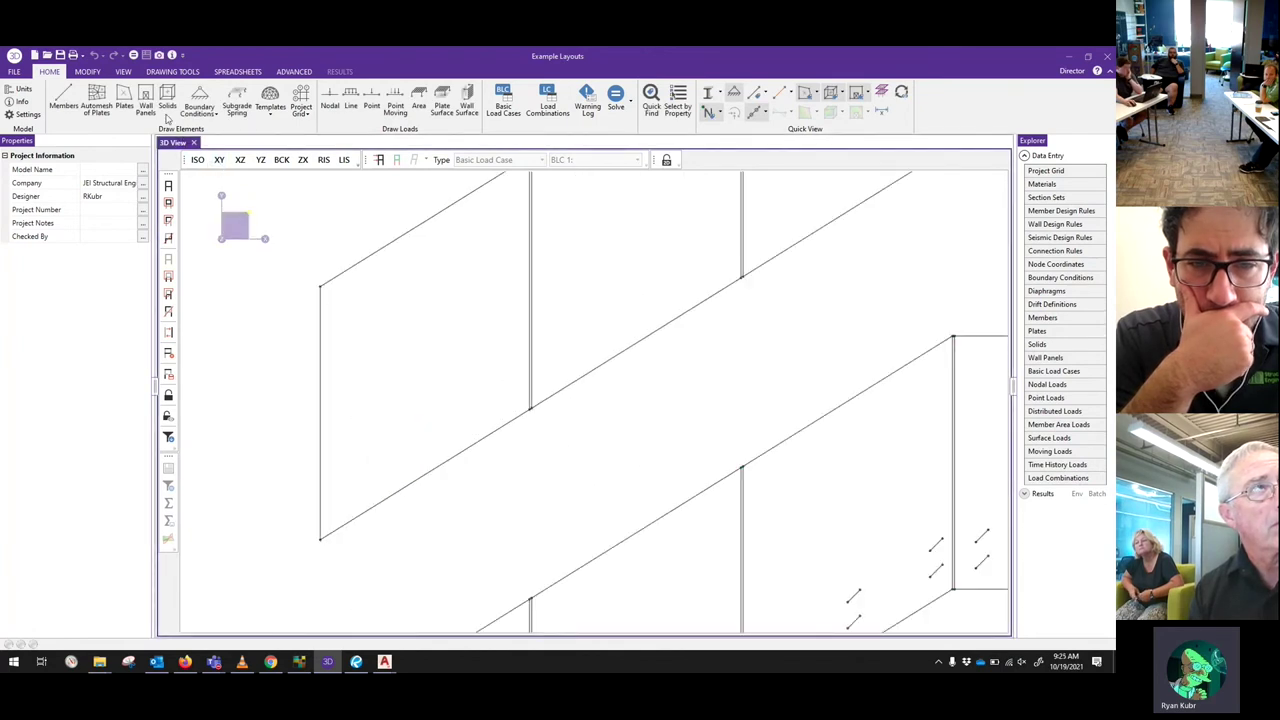
{"action": "left_click", "coordinate": [124, 103]}
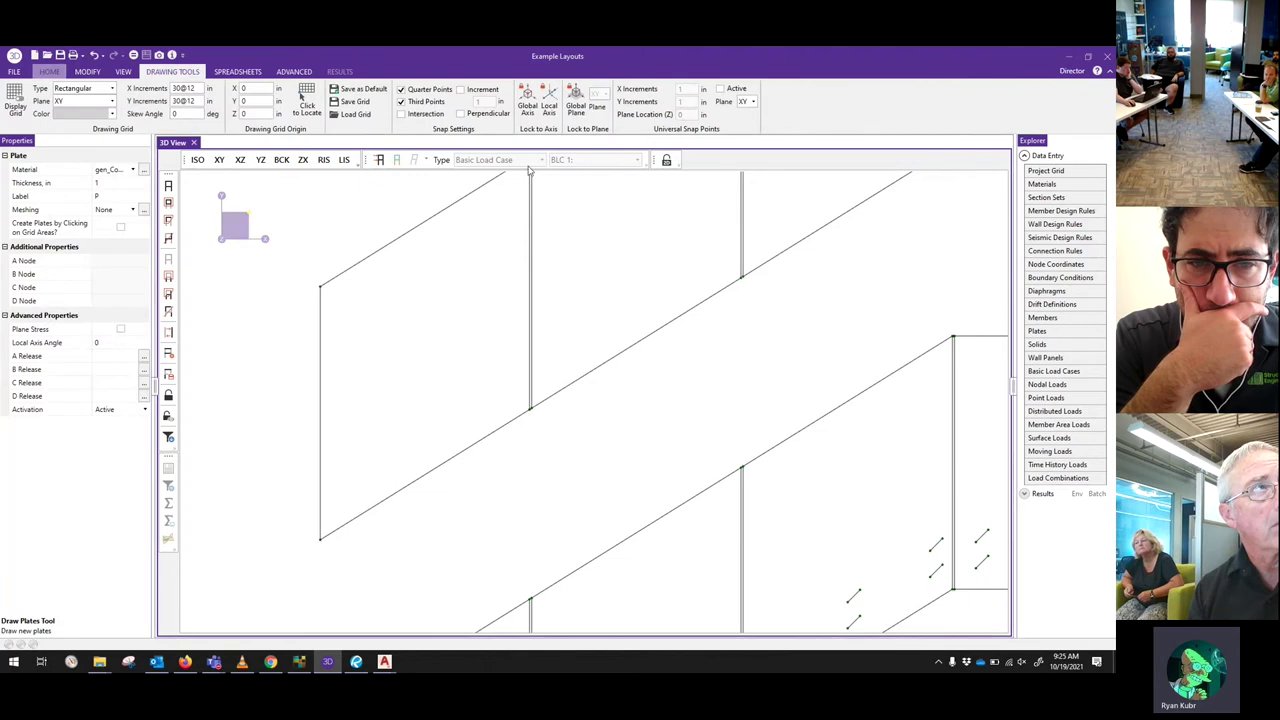
{"action": "middle_click_drag", "start_coordinate": [537, 233], "coordinate": [466, 311]}
{"action": "scroll", "coordinate": [506, 314], "scroll_direction": "down", "scroll_amount": 4}
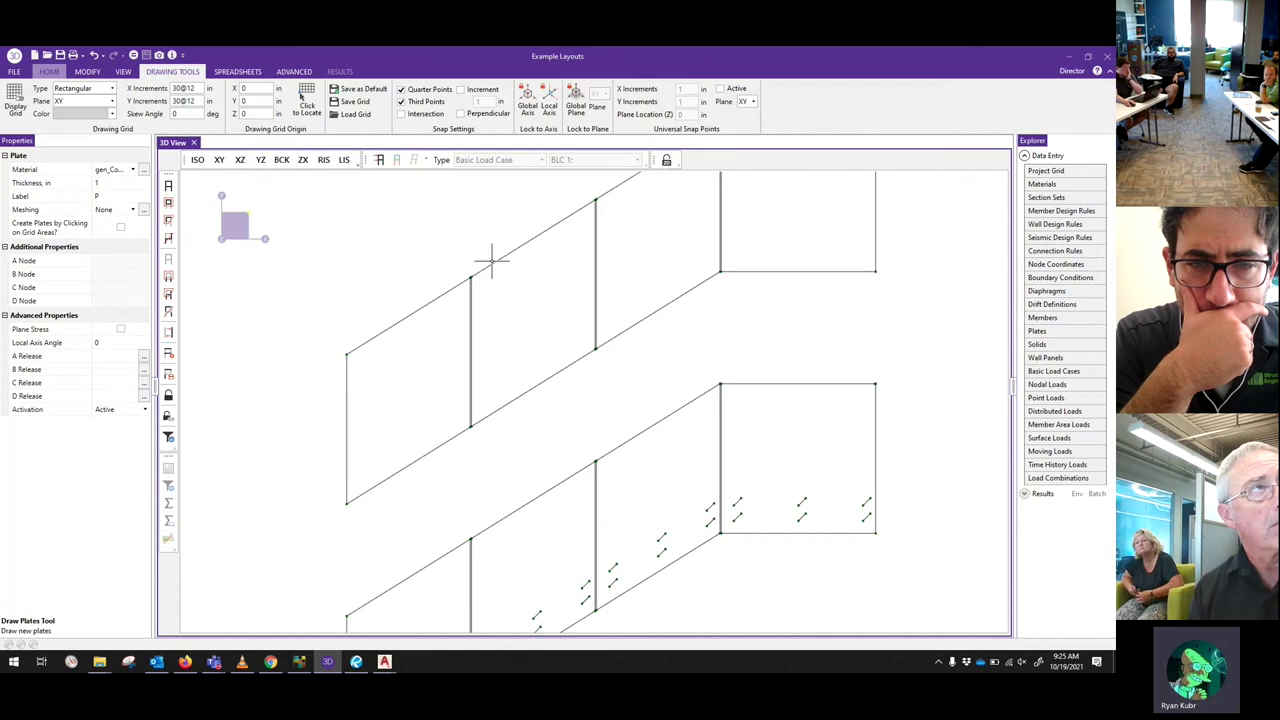
{"action": "middle_click_drag", "start_coordinate": [537, 277], "coordinate": [505, 237]}
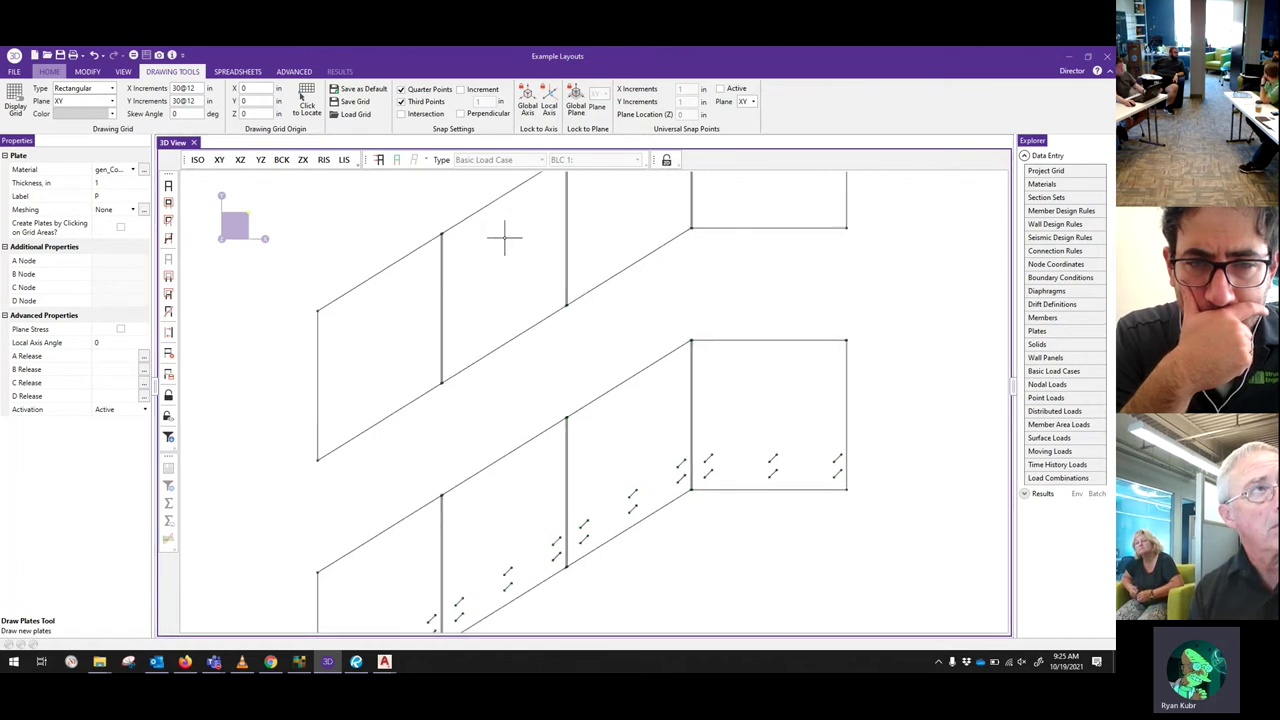
{"action": "key", "text": "Escape"}
- Examine the short diagonal lines along the lower railing's base and compare them with the circles and lines in the AutoCAD LT drawing
{"action": "middle_click_drag", "start_coordinate": [480, 560], "coordinate": [365, 432]}
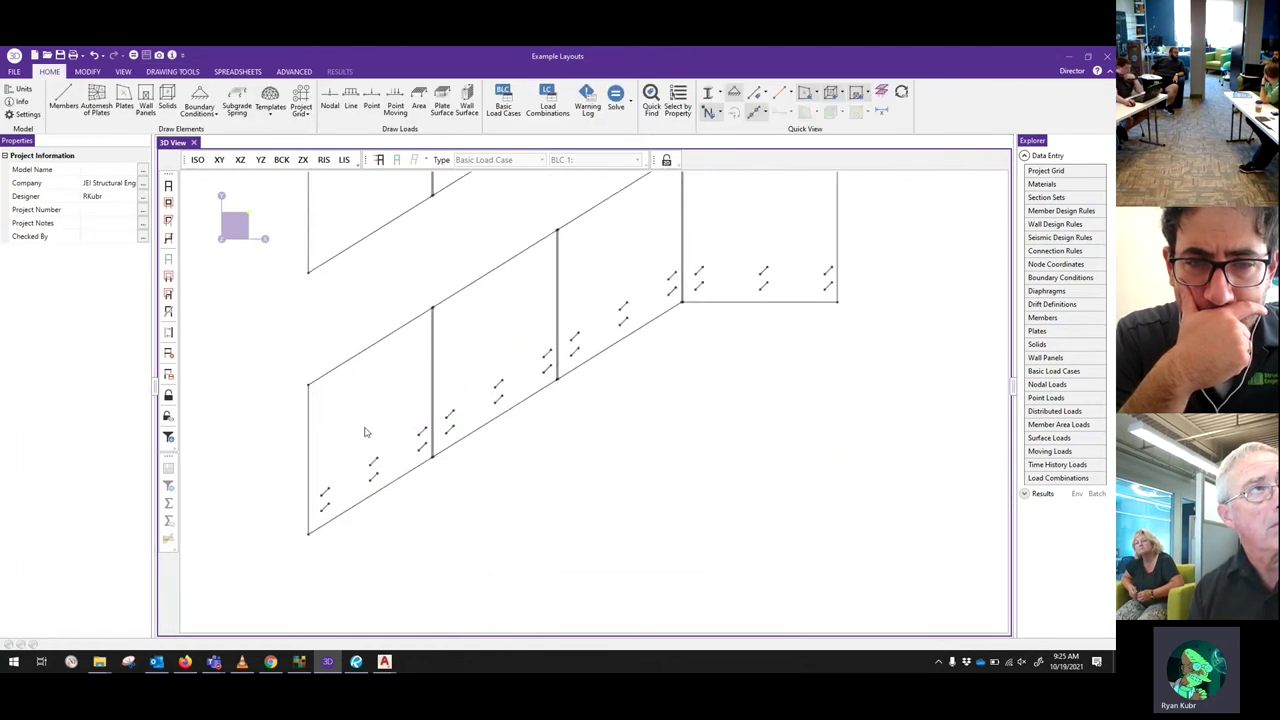
{"action": "scroll", "coordinate": [351, 476], "scroll_direction": "up", "scroll_amount": 3}
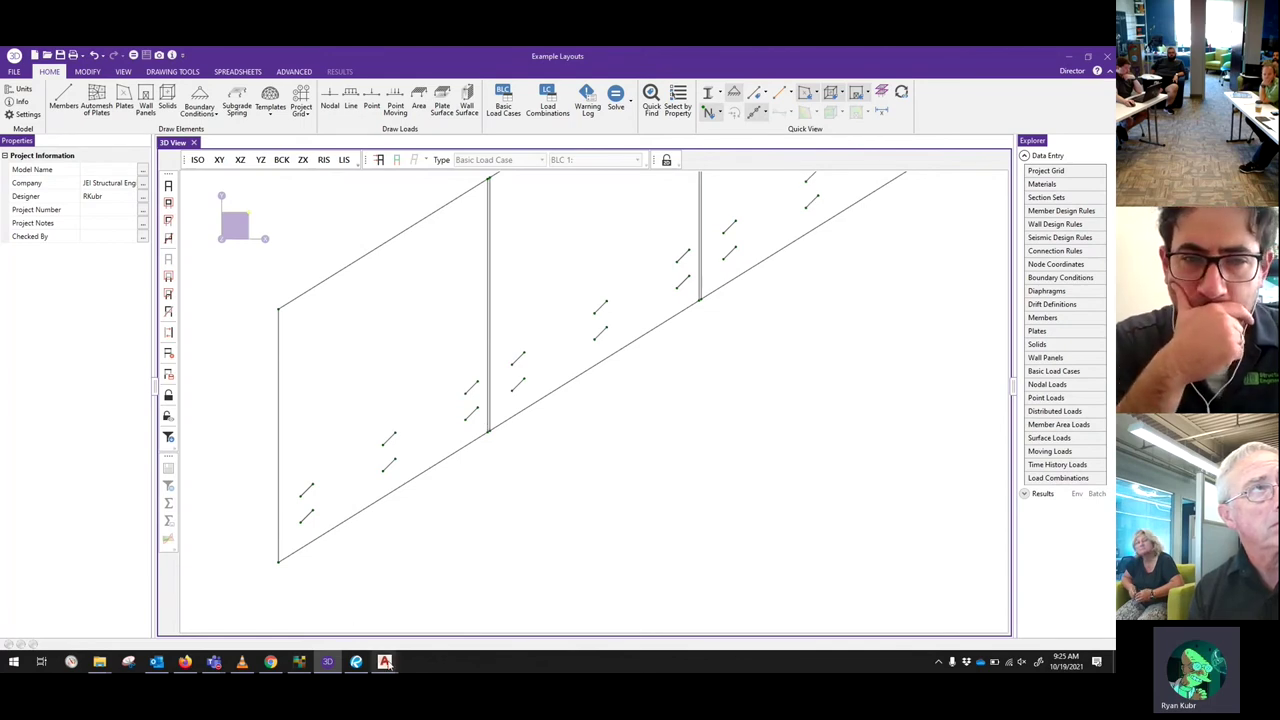
{"action": "mouse_move", "coordinate": [384, 662]}
{"action": "left_click", "coordinate": [449, 612]}
{"action": "scroll", "coordinate": [299, 395], "scroll_direction": "up", "scroll_amount": 5}
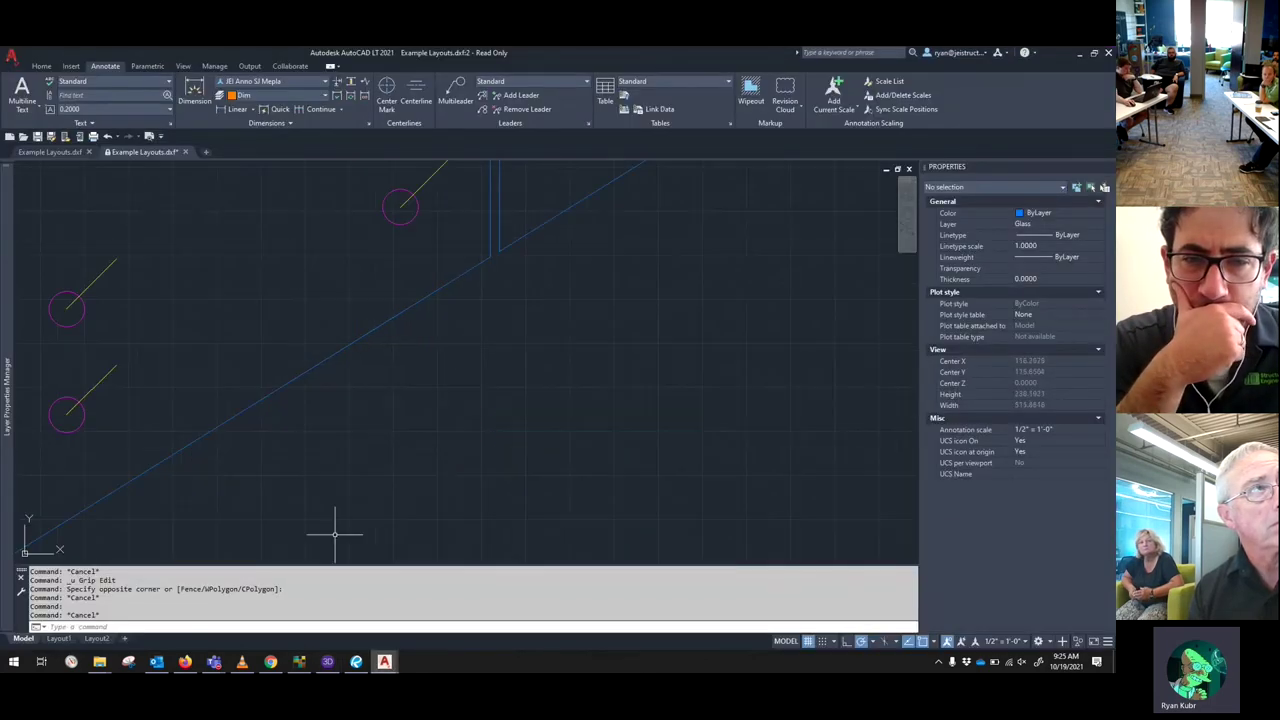
{"action": "scroll", "coordinate": [299, 395], "scroll_direction": "up", "scroll_amount": 3}
{"action": "scroll", "coordinate": [571, 337], "scroll_direction": "down", "scroll_amount": 3}
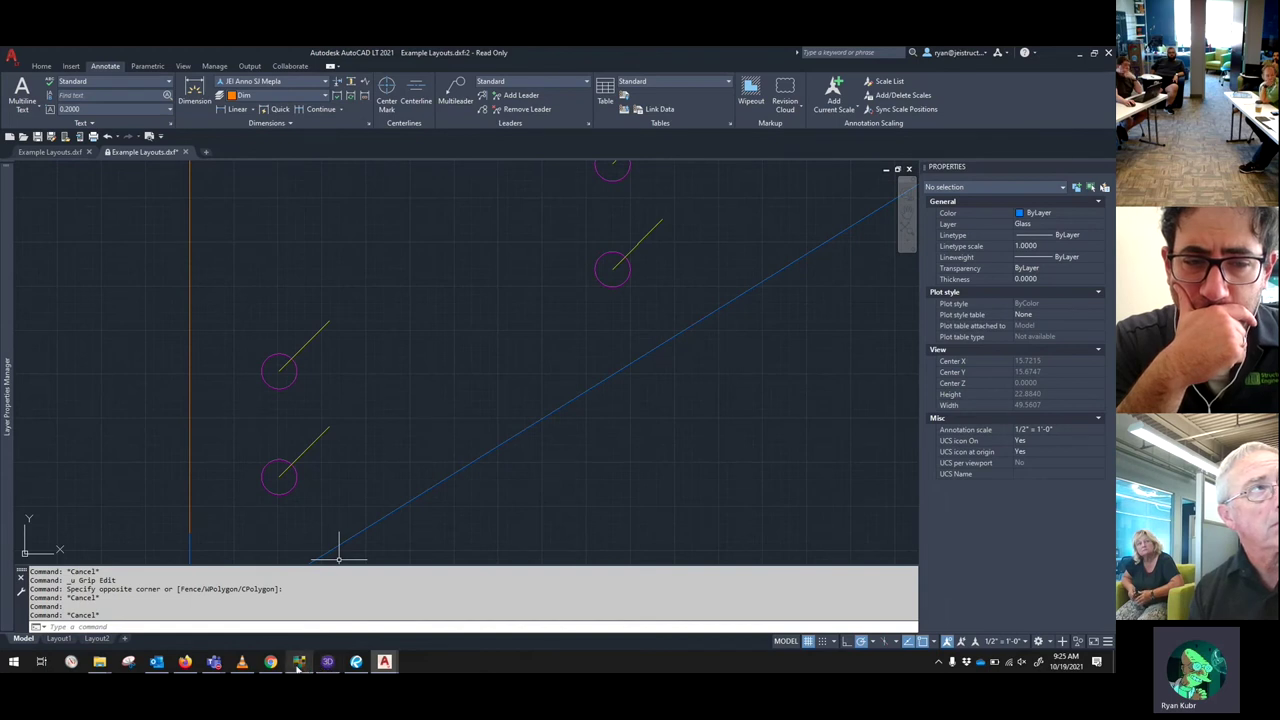
{"action": "mouse_move", "coordinate": [290, 670]}
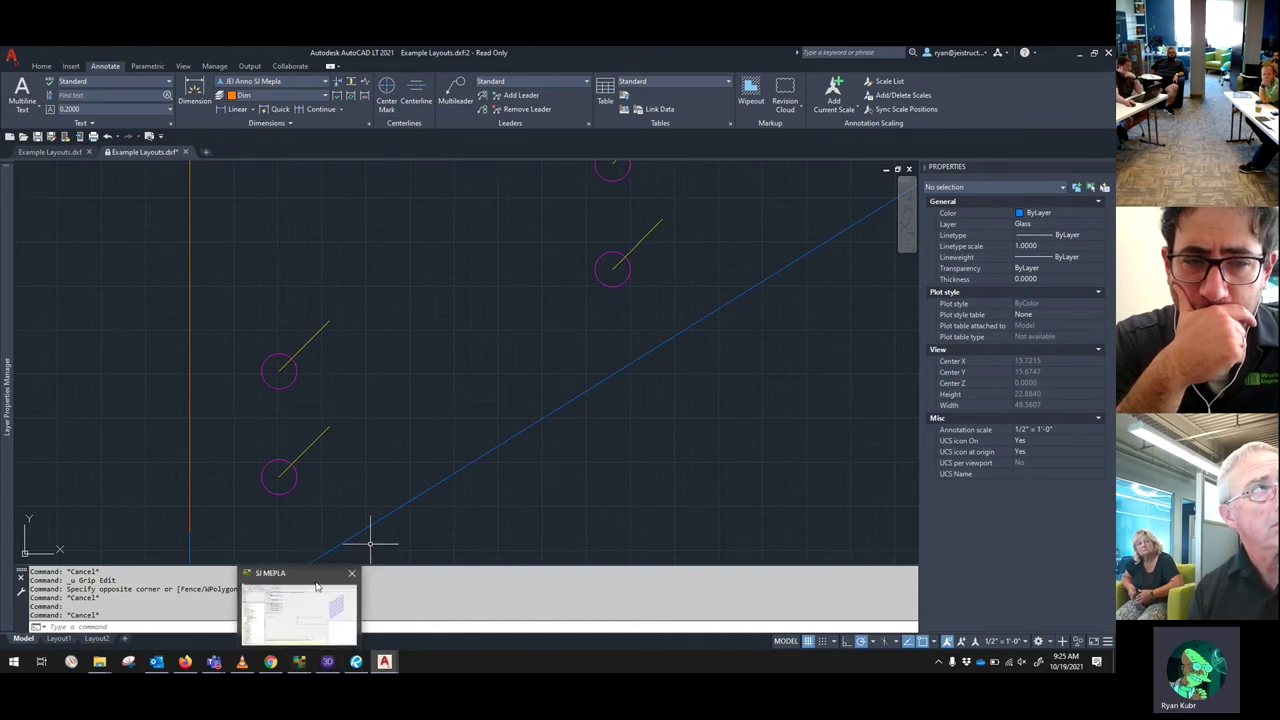
{"action": "left_click", "coordinate": [440, 656]}
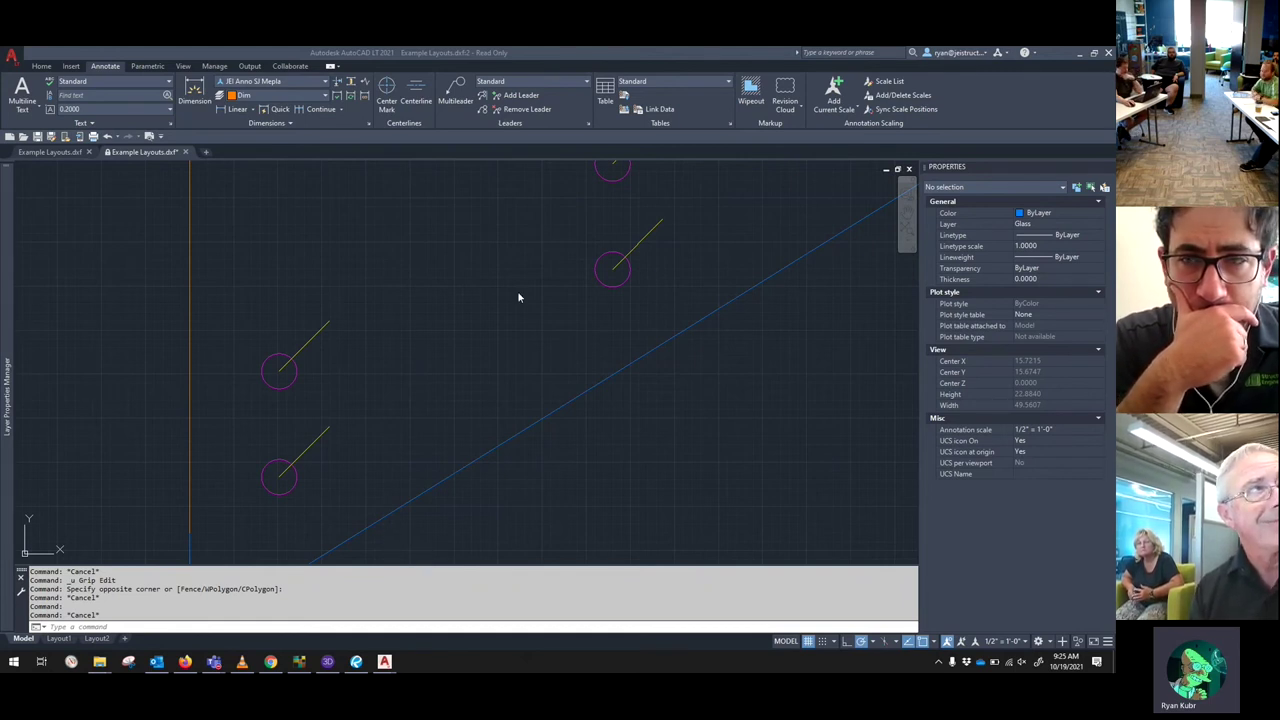
{"action": "scroll", "coordinate": [490, 305], "scroll_direction": "down", "scroll_amount": 3}
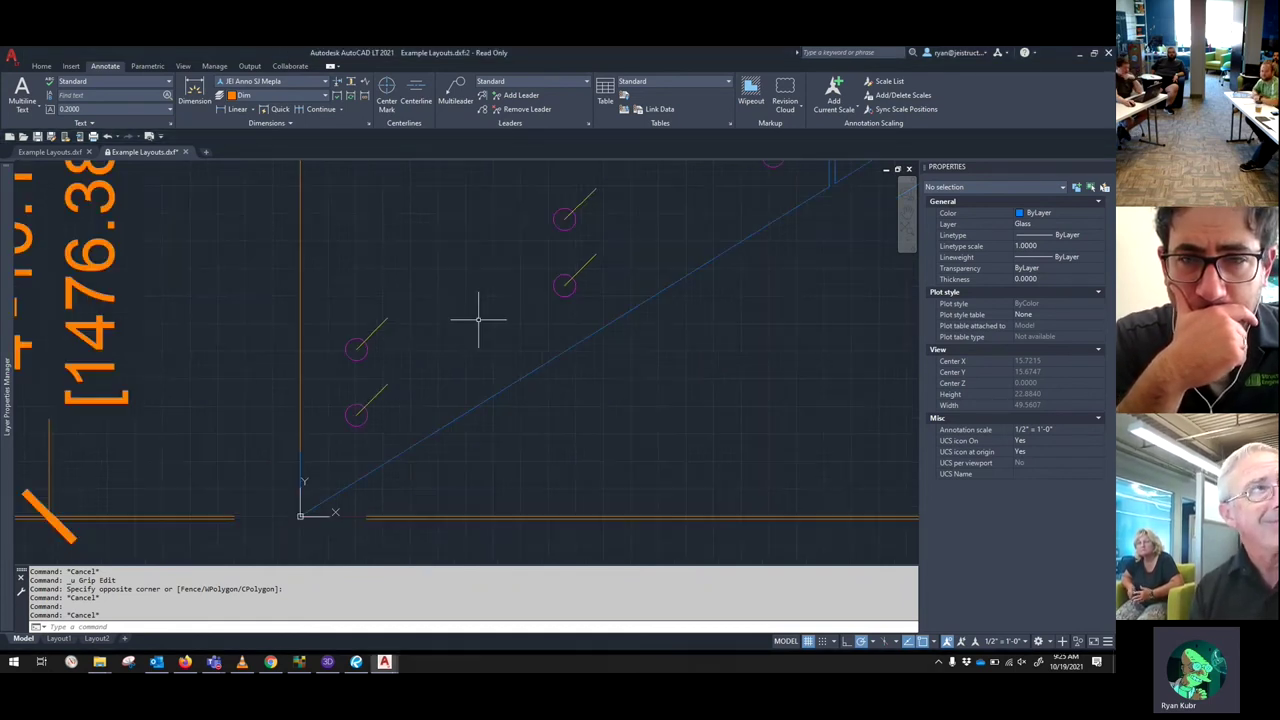
- Compare the two complete railing layouts in RISA-3D with the dimensioned layouts in the AutoCAD LT drawing, and return to RISA-3D
{"action": "left_click", "coordinate": [327, 662]}
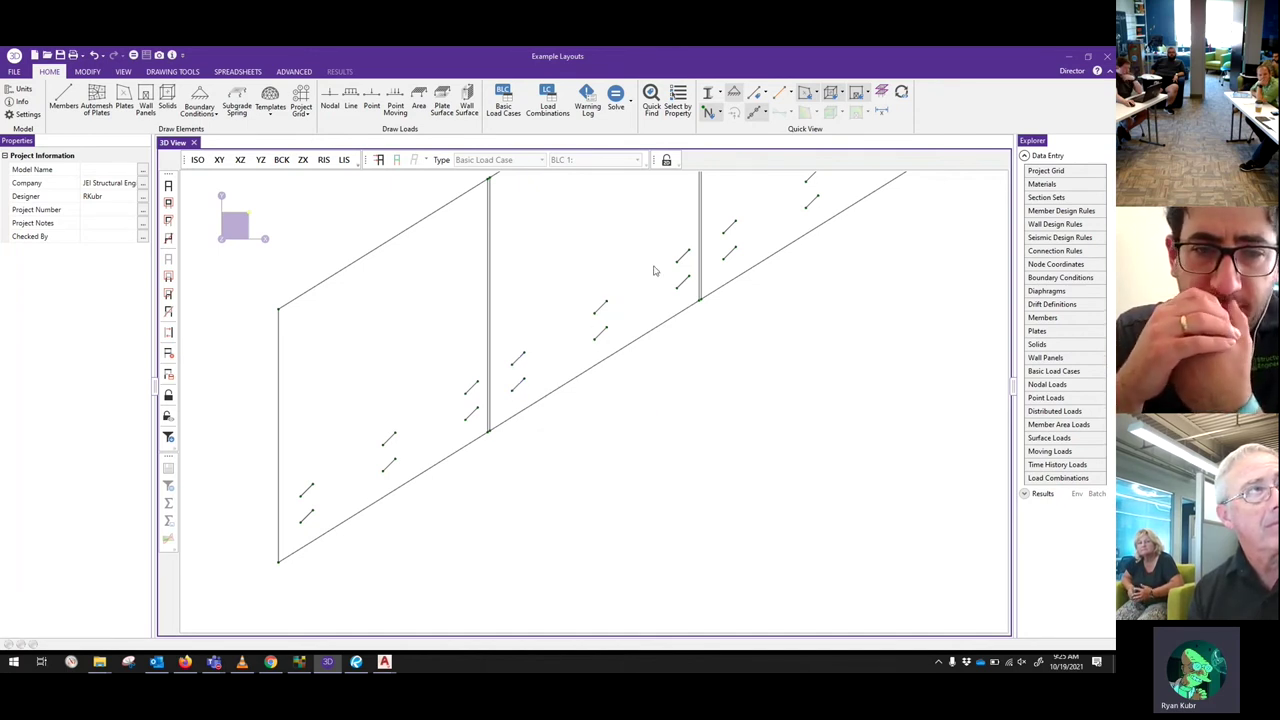
{"action": "middle_click_drag", "start_coordinate": [717, 233], "coordinate": [644, 319]}
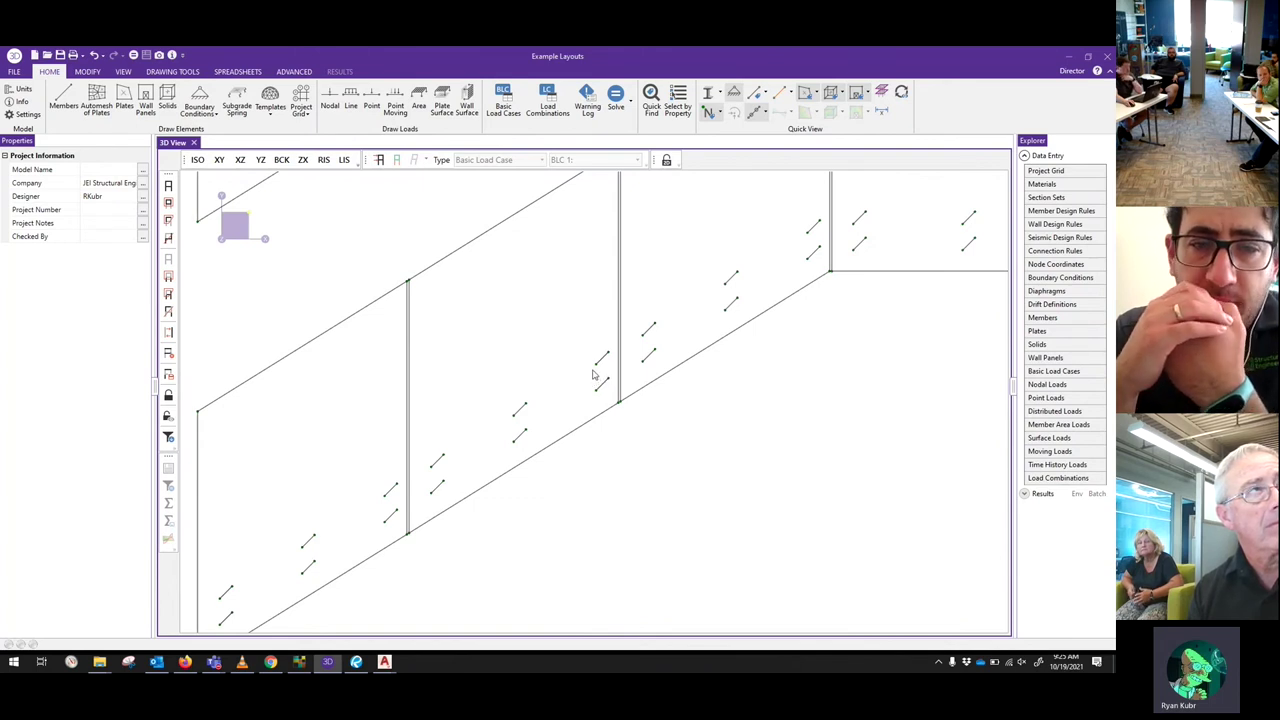
{"action": "scroll", "coordinate": [592, 375], "scroll_direction": "down", "scroll_amount": 5}
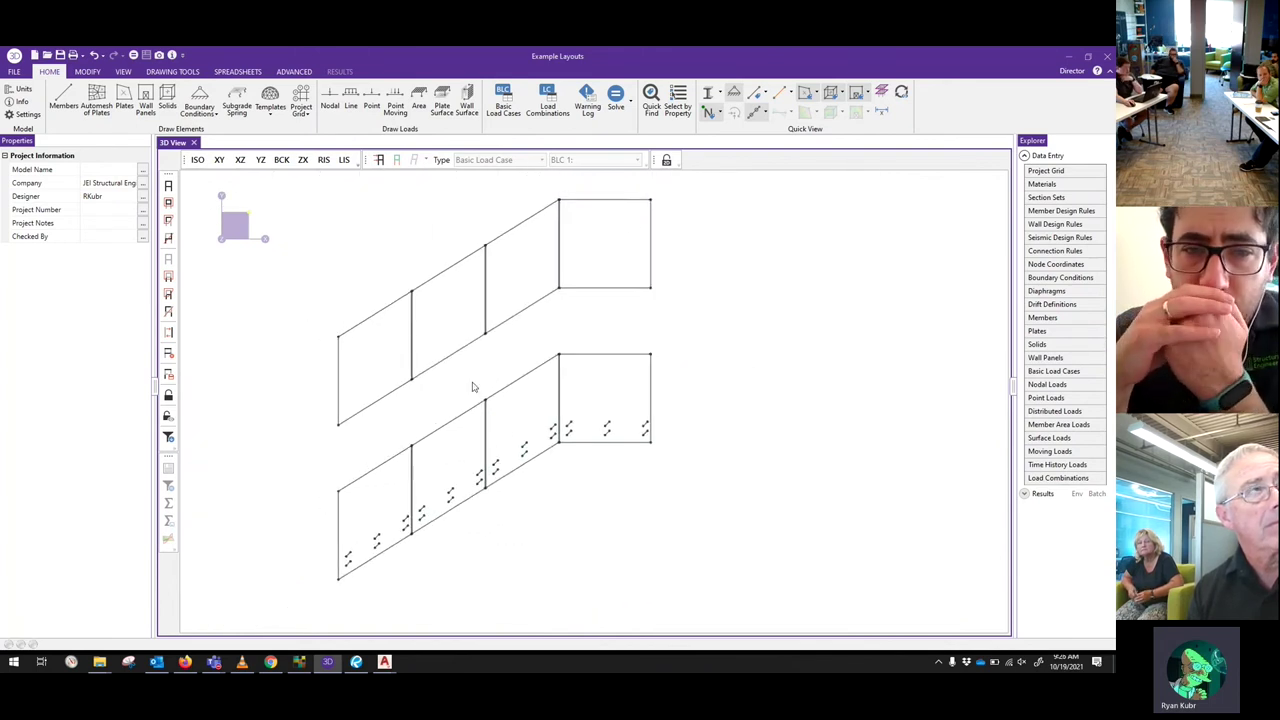
{"action": "scroll", "coordinate": [474, 387], "scroll_direction": "down", "scroll_amount": 1}
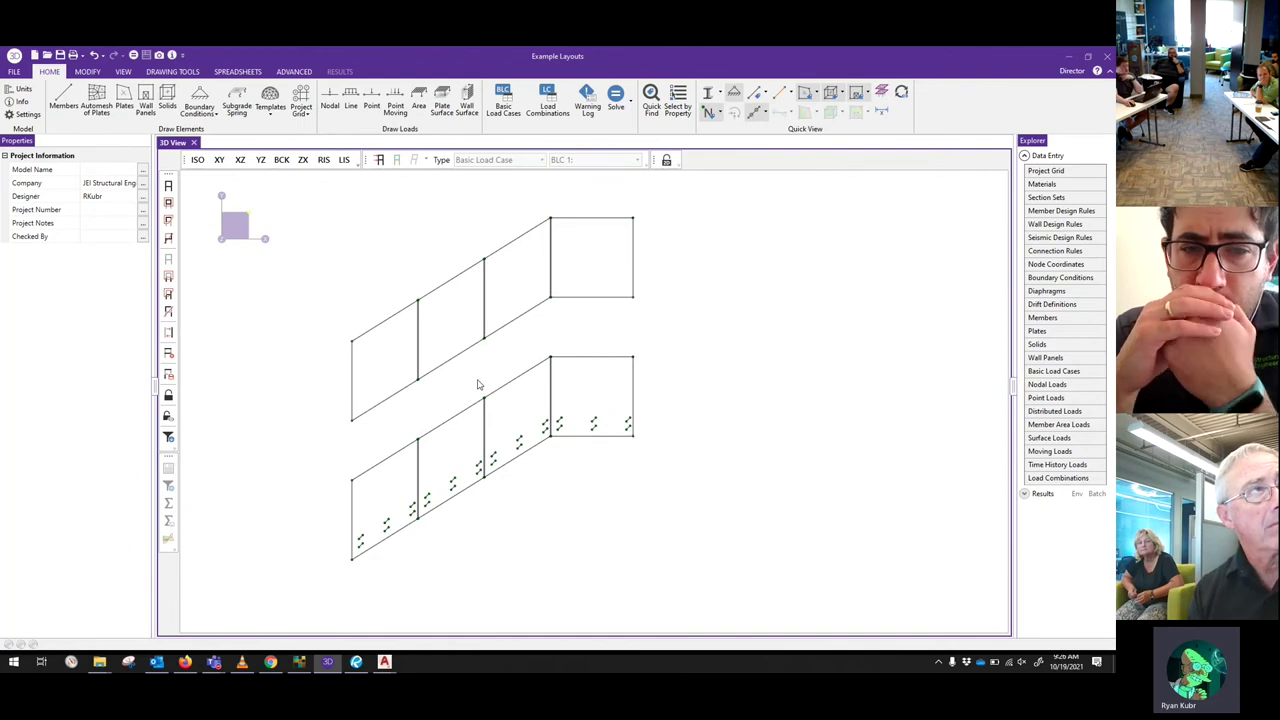
{"action": "mouse_move", "coordinate": [384, 662]}
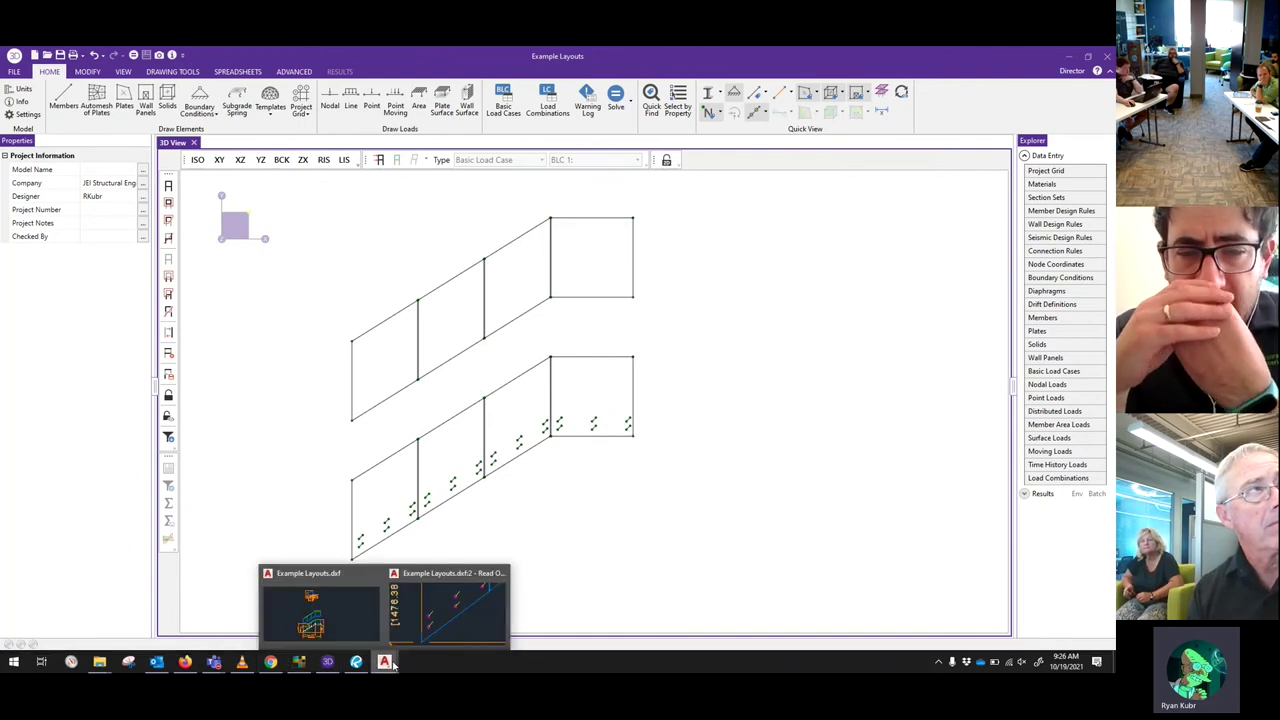
{"action": "left_click", "coordinate": [427, 632]}
{"action": "scroll", "coordinate": [537, 423], "scroll_direction": "down", "scroll_amount": 4}
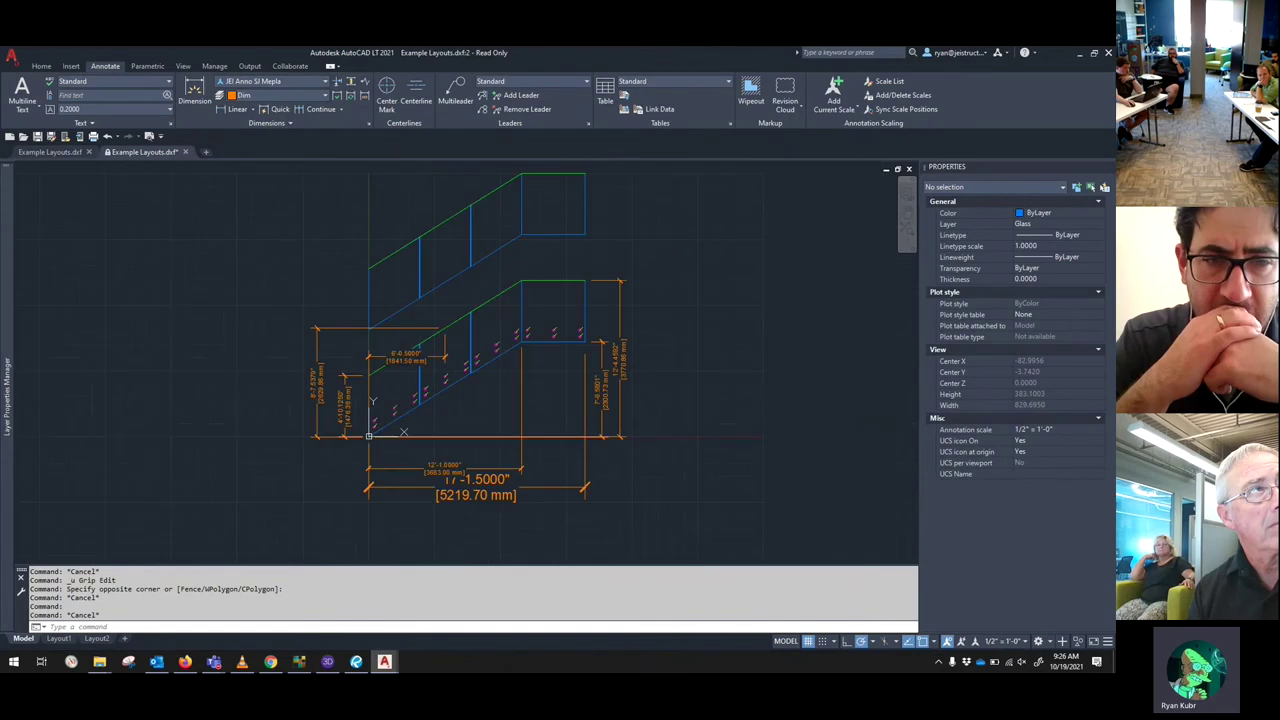
{"action": "key", "text": "alt+Tab"}
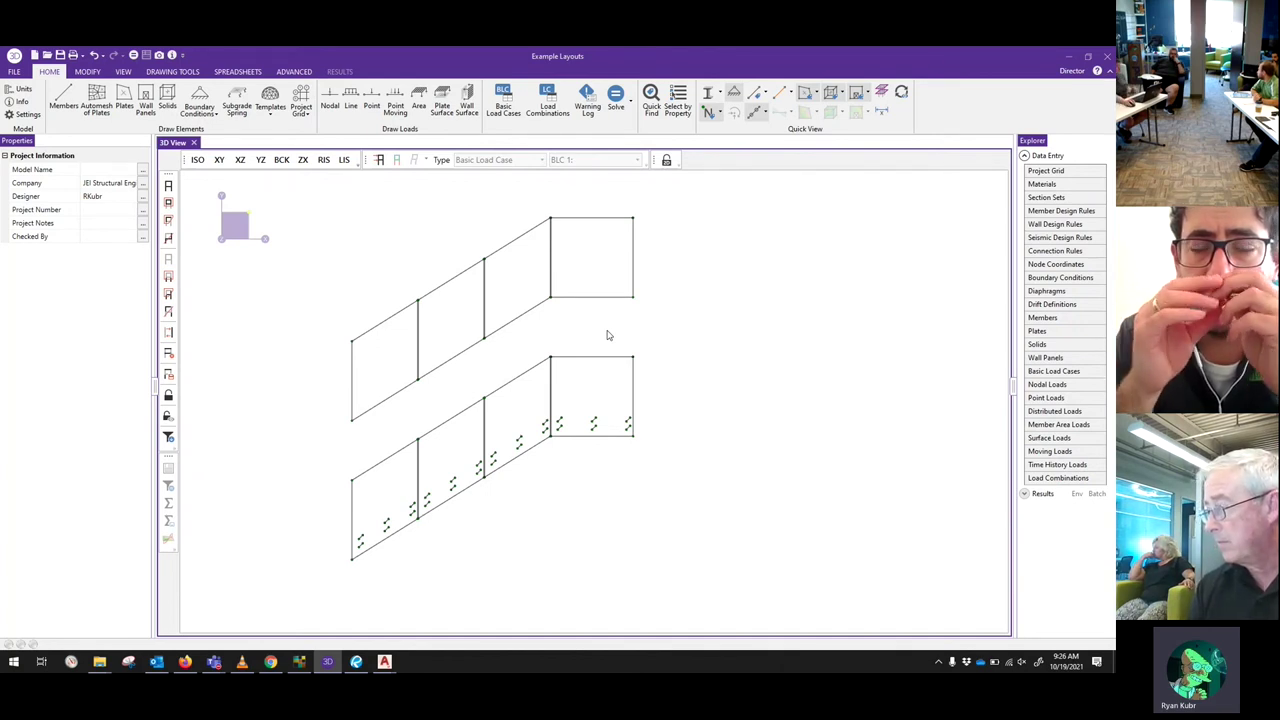
- Delete the entire lower railing layout, including its base connection lines and leftover nodes
{"action": "left_click", "coordinate": [452, 421]}
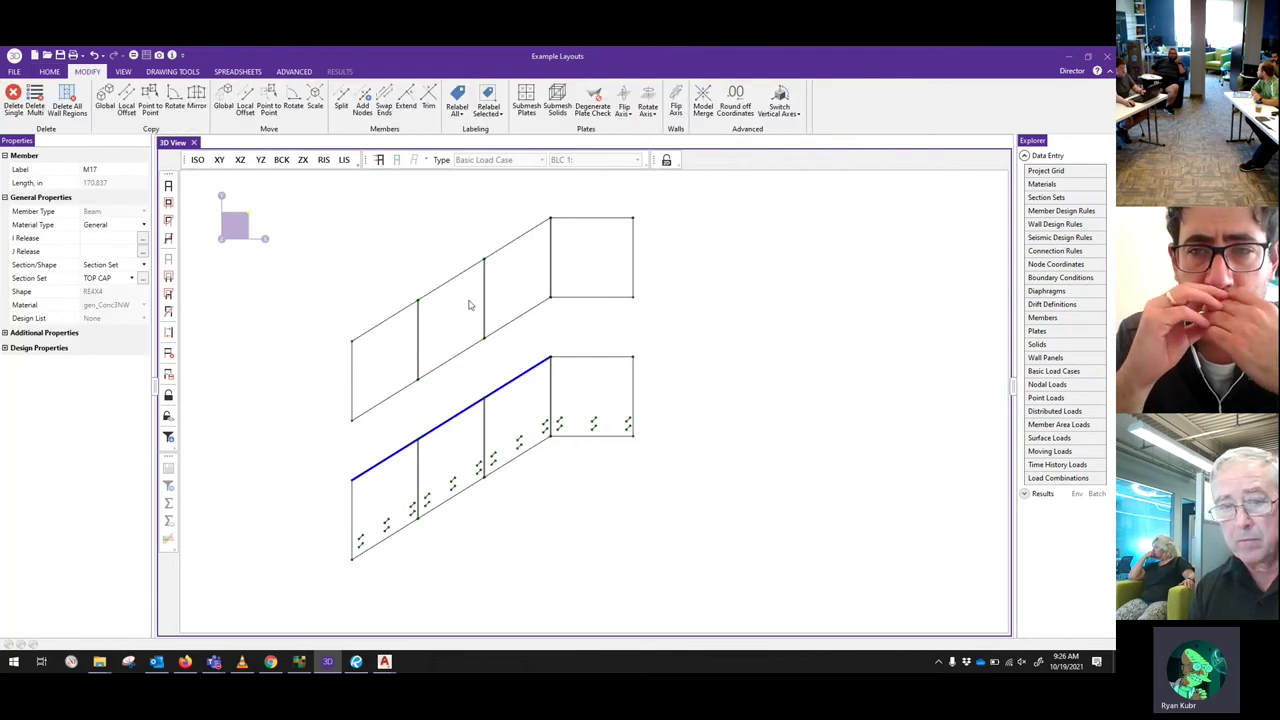
{"action": "left_click_drag", "start_coordinate": [676, 349], "coordinate": [515, 458]}
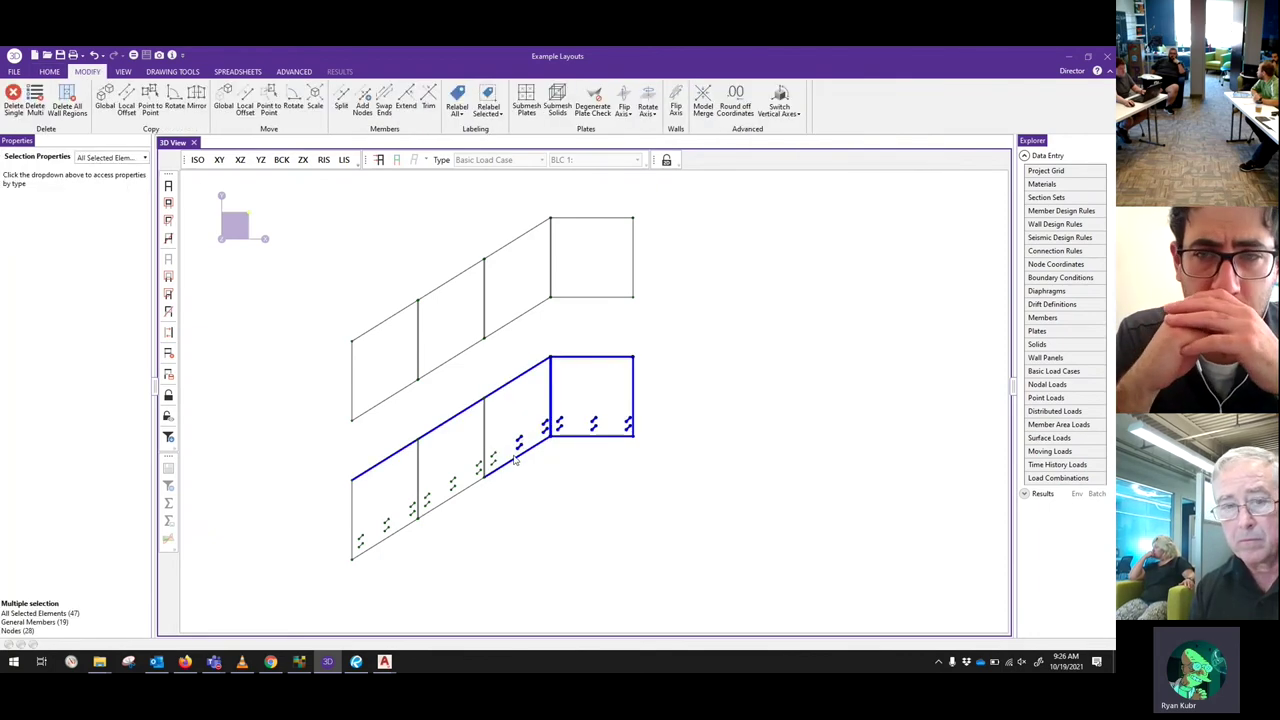
{"action": "left_click_drag", "start_coordinate": [548, 358], "coordinate": [446, 485]}
{"action": "left_click_drag", "start_coordinate": [432, 415], "coordinate": [383, 528]}
{"action": "left_click_drag", "start_coordinate": [364, 454], "coordinate": [300, 582]}
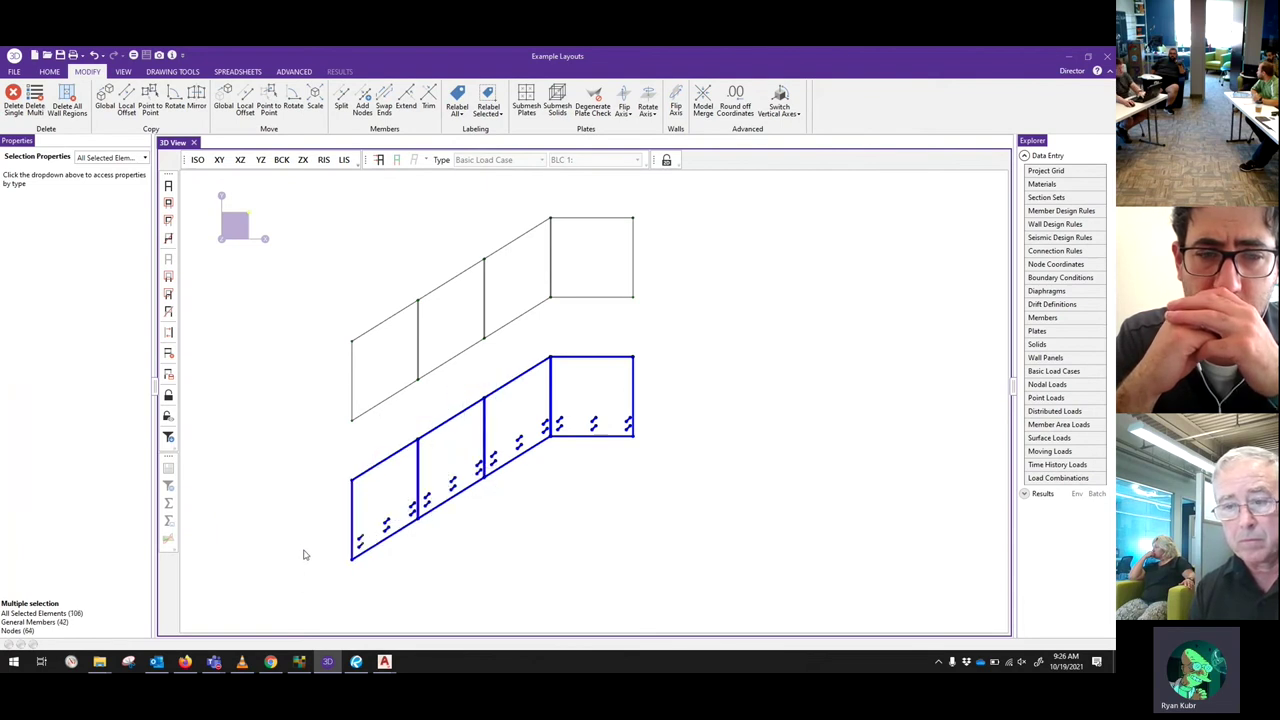
{"action": "key", "text": "Delete"}
{"action": "left_click_drag", "start_coordinate": [434, 540], "coordinate": [326, 628]}
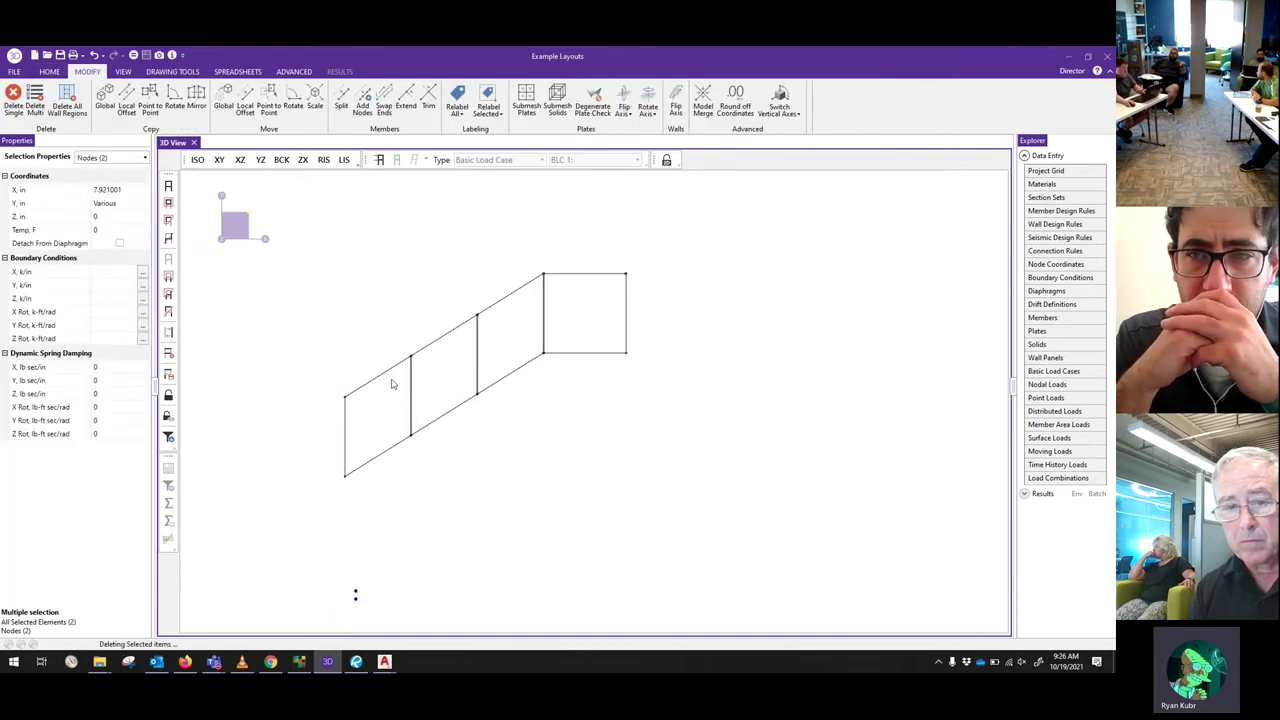
- Copy the sloped top cap member along Y, using a 12 in increment, so copies lie above and below it
{"action": "left_click", "coordinate": [430, 346]}
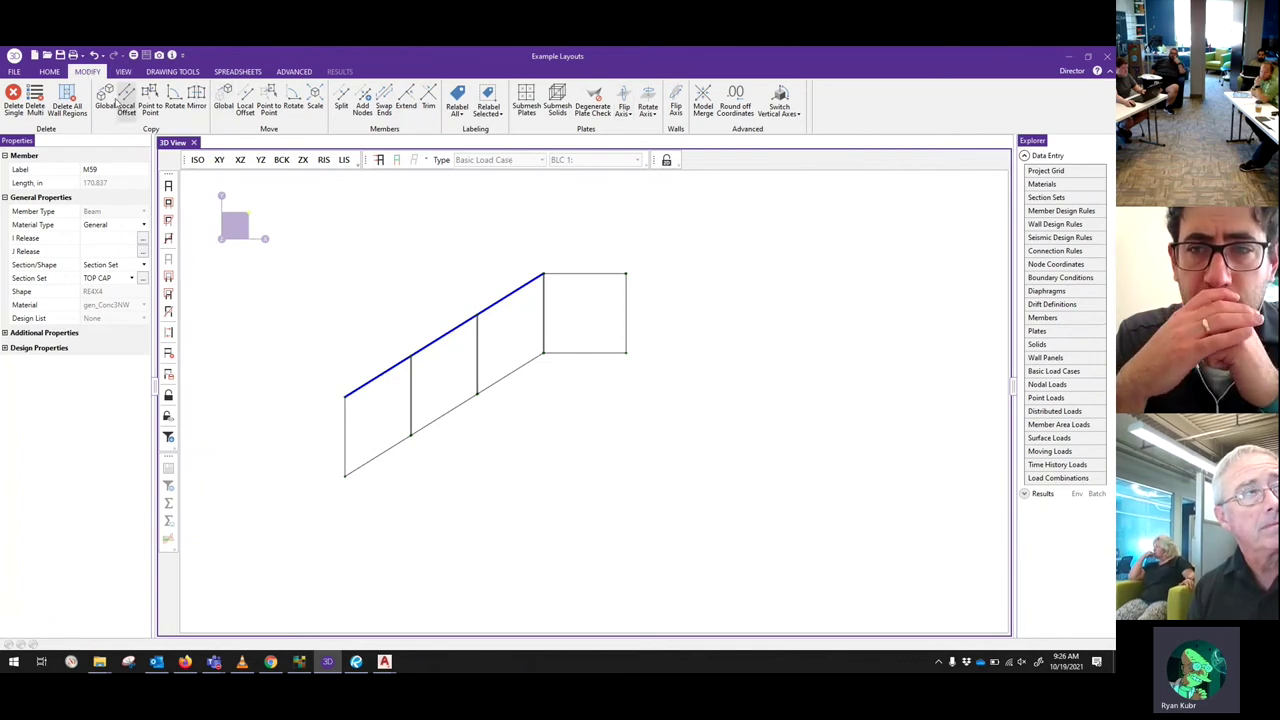
{"action": "left_click", "coordinate": [105, 98]}
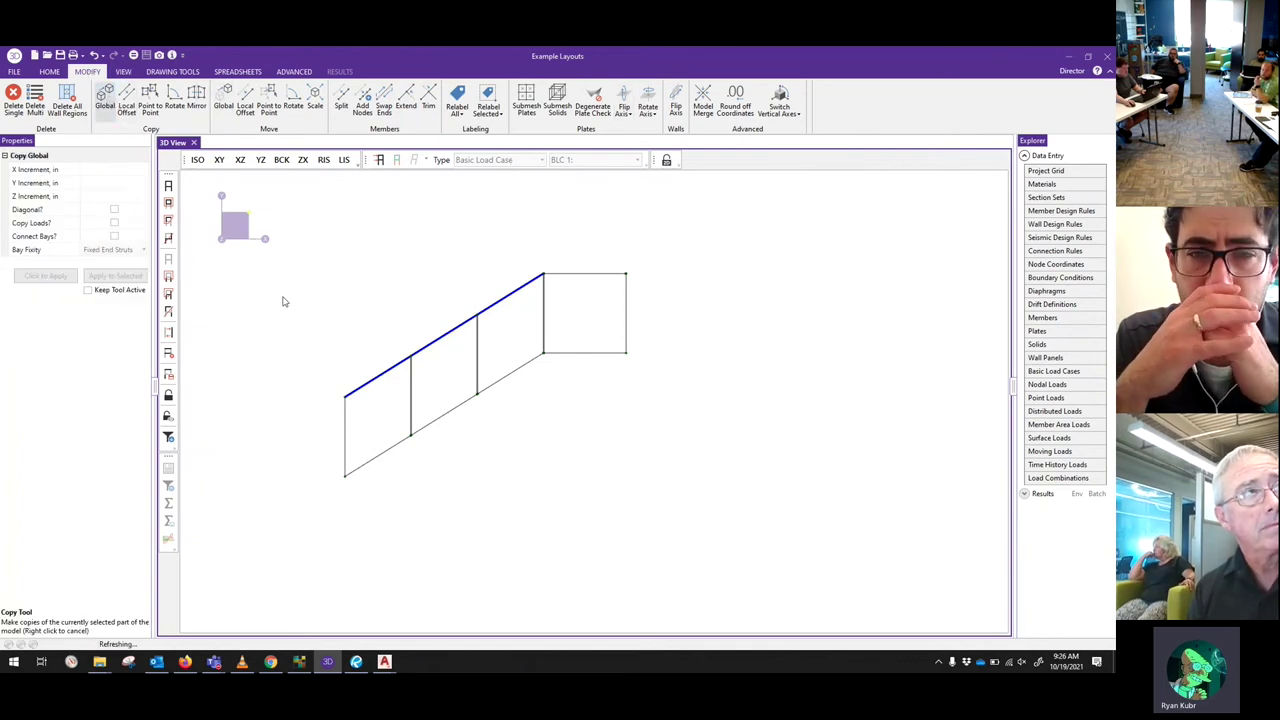
{"action": "left_click", "coordinate": [109, 182]}
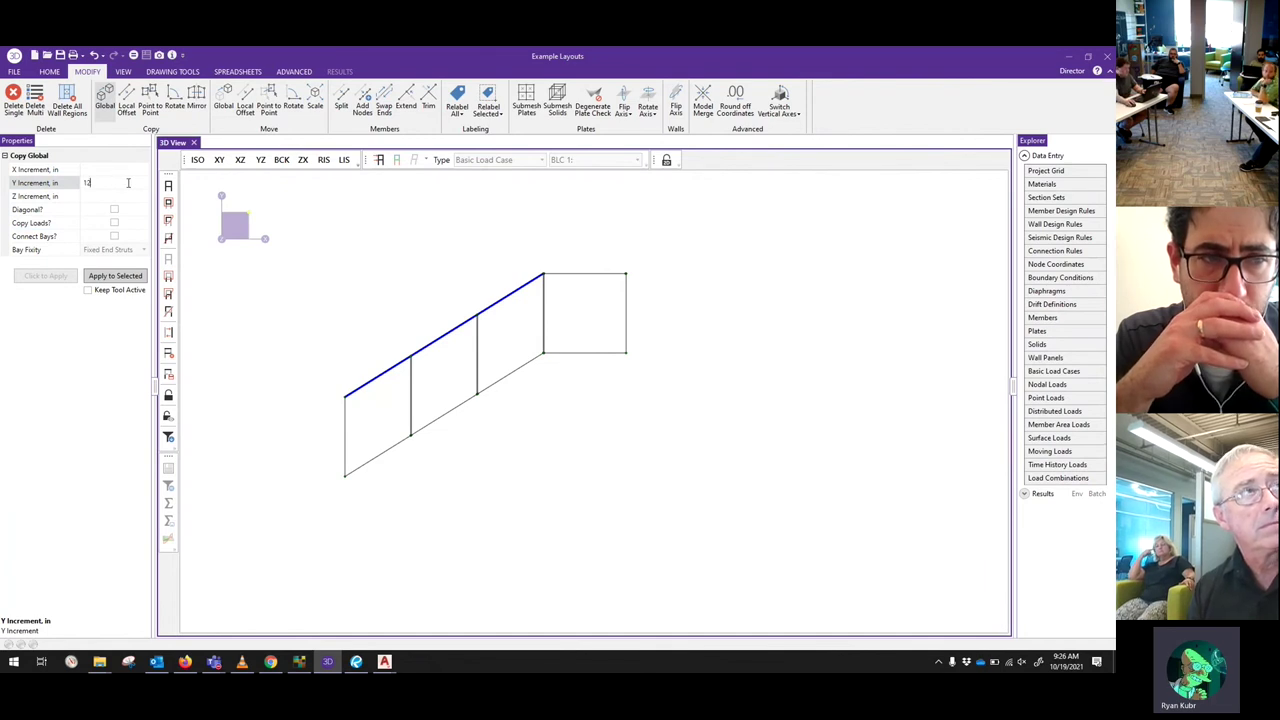
{"action": "left_click", "coordinate": [110, 278]}
- Split the original sloped top cap member into 6 uniform segments and dismiss the warning log
{"action": "left_click", "coordinate": [341, 100]}
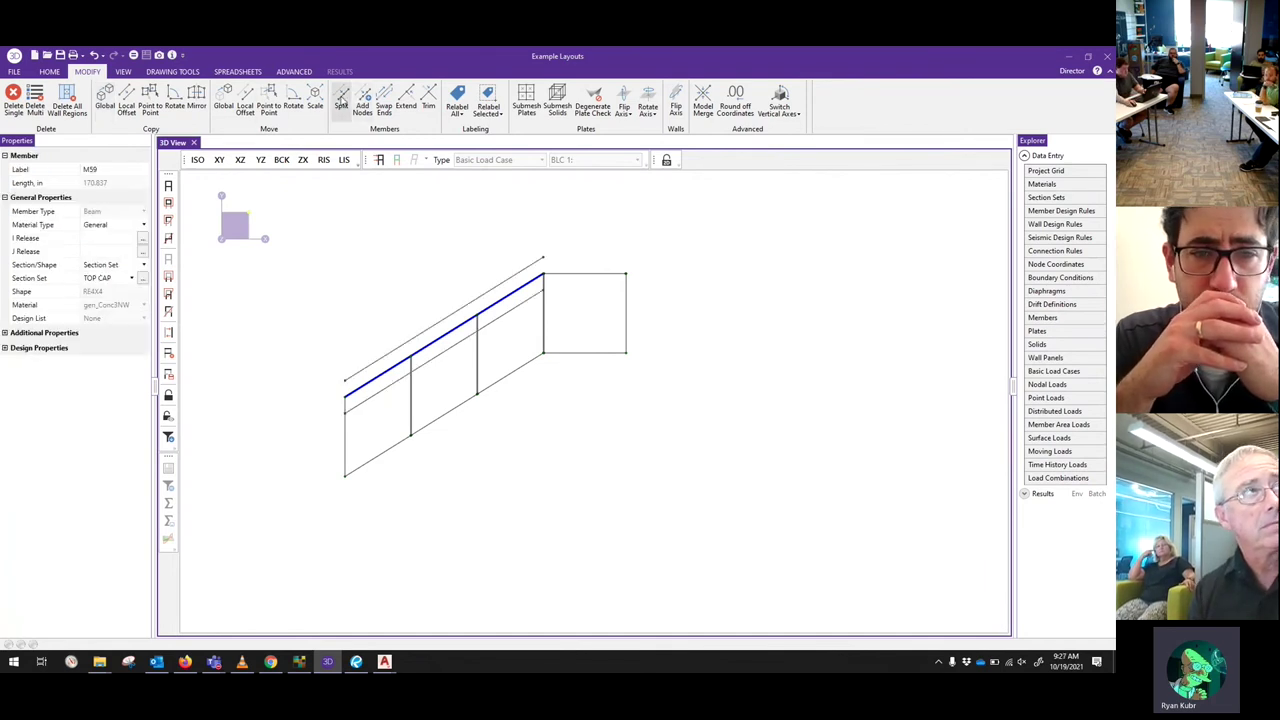
{"action": "left_click", "coordinate": [105, 185]}
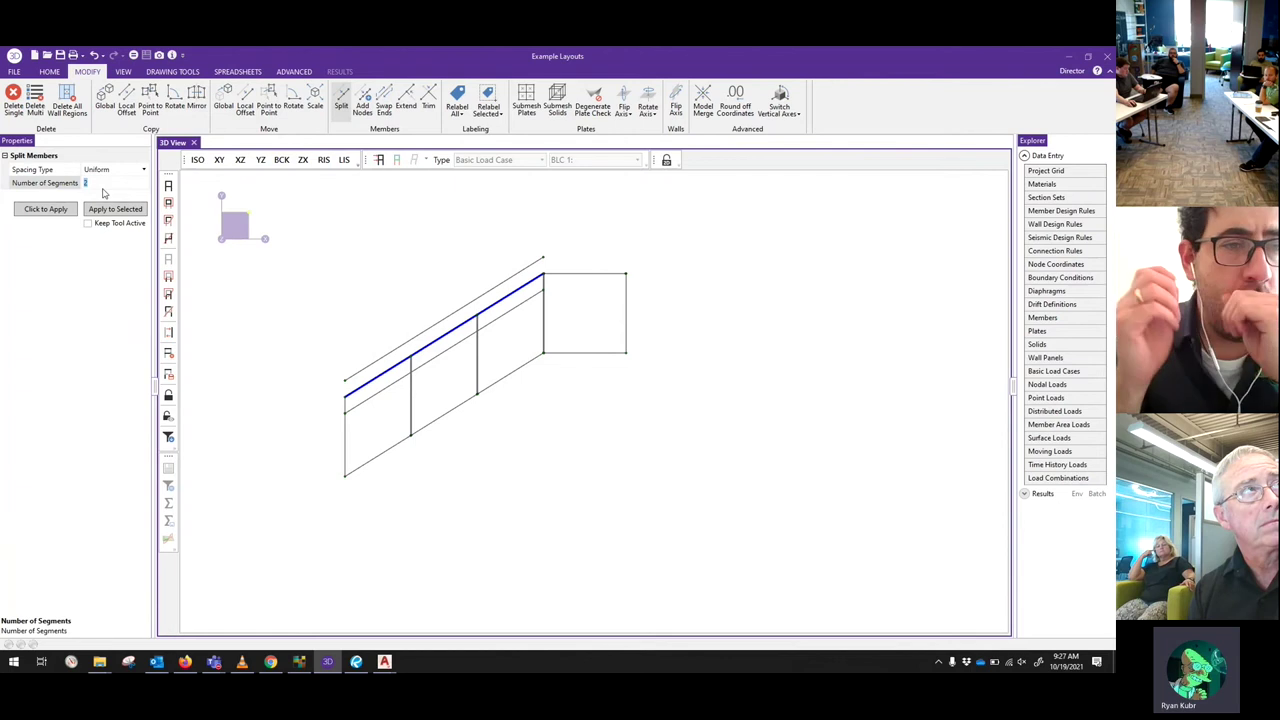
{"action": "type", "text": "12"}
{"action": "left_click", "coordinate": [115, 170]}
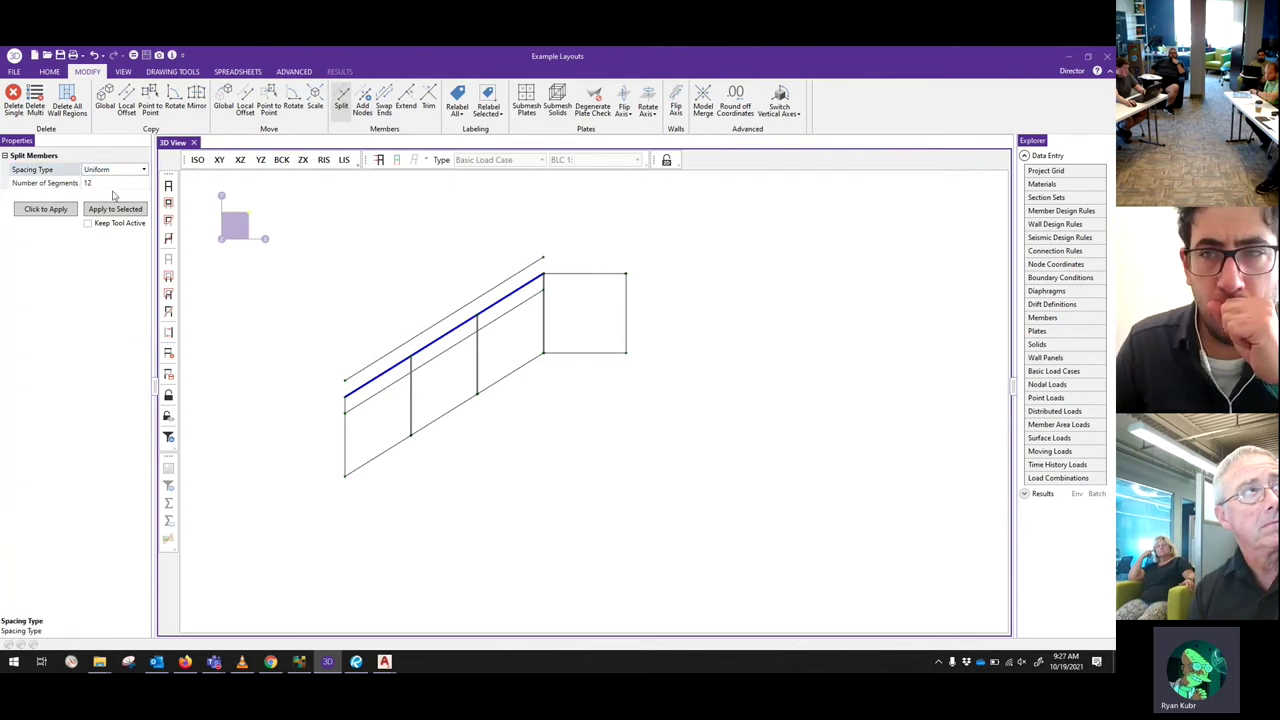
{"action": "left_click", "coordinate": [143, 172]}
{"action": "left_click", "coordinate": [116, 190]}
{"action": "left_click", "coordinate": [106, 183]}
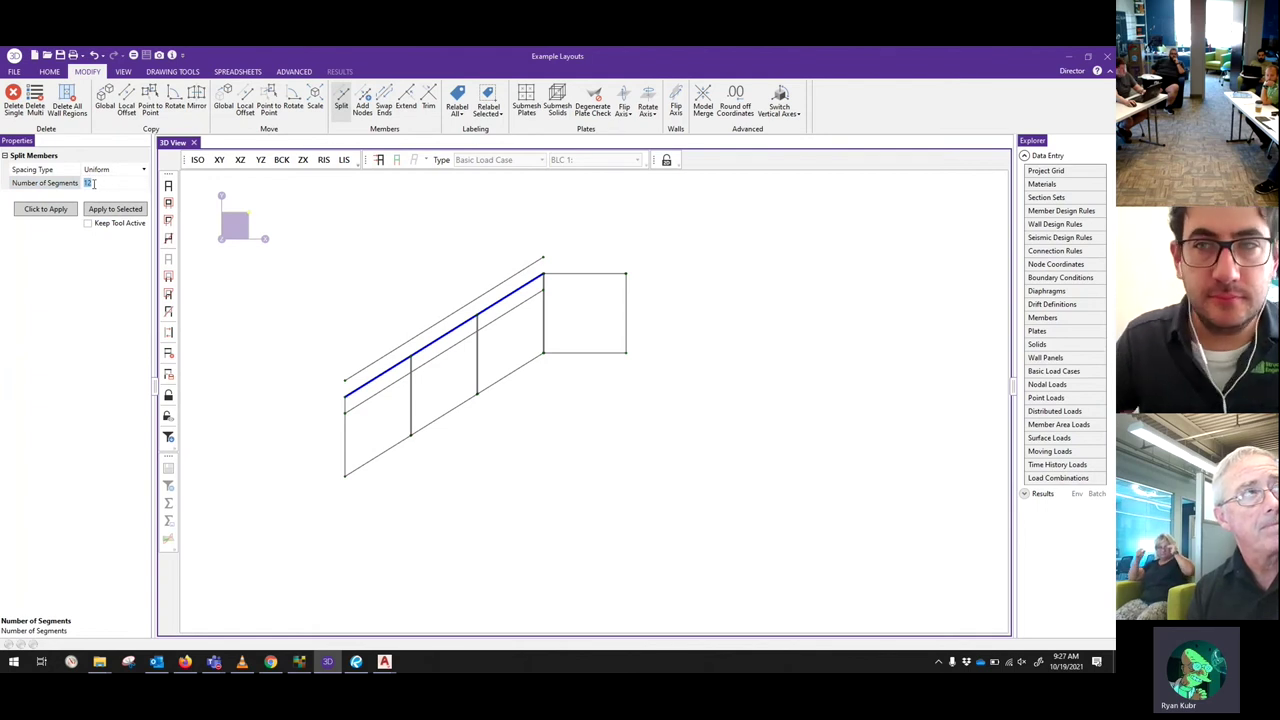
{"action": "left_click", "coordinate": [116, 210]}
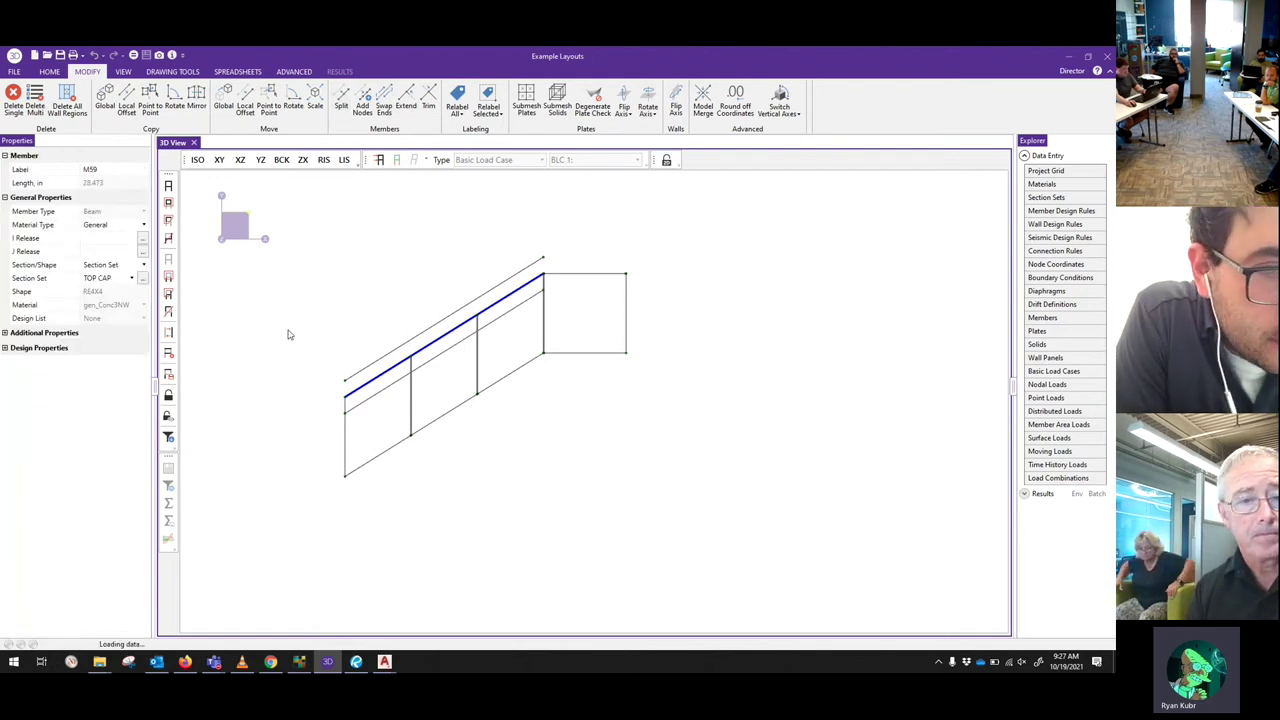
{"action": "left_click", "coordinate": [801, 448]}
- Split the lower copy of the top cap member into 6 uniform segments and dismiss the warning log
{"action": "left_click", "coordinate": [440, 356]}
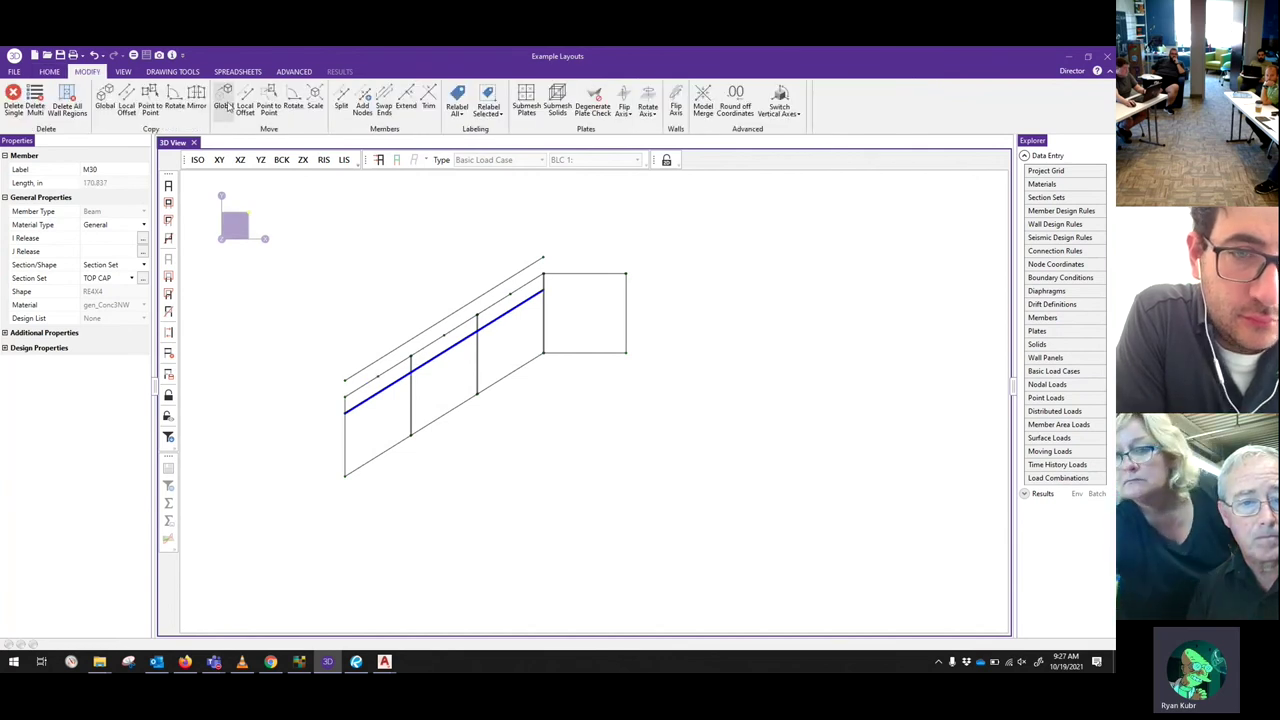
{"action": "left_click", "coordinate": [341, 104]}
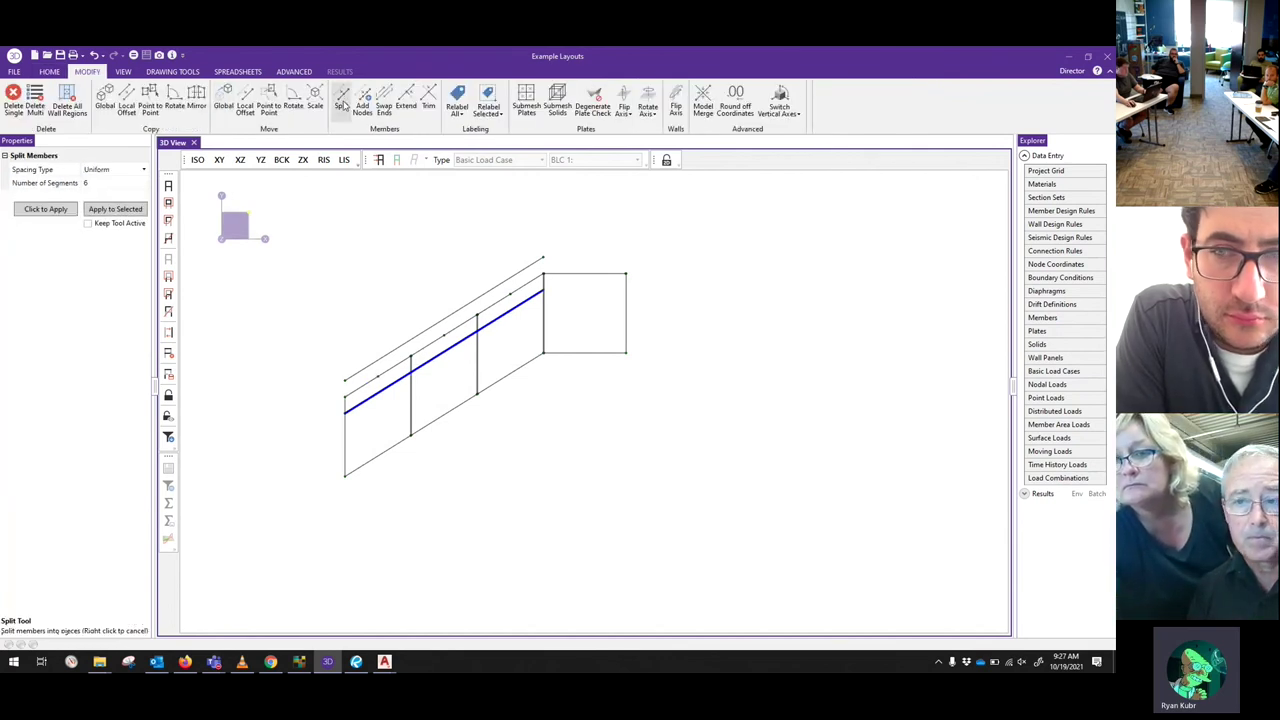
{"action": "left_click", "coordinate": [138, 212]}
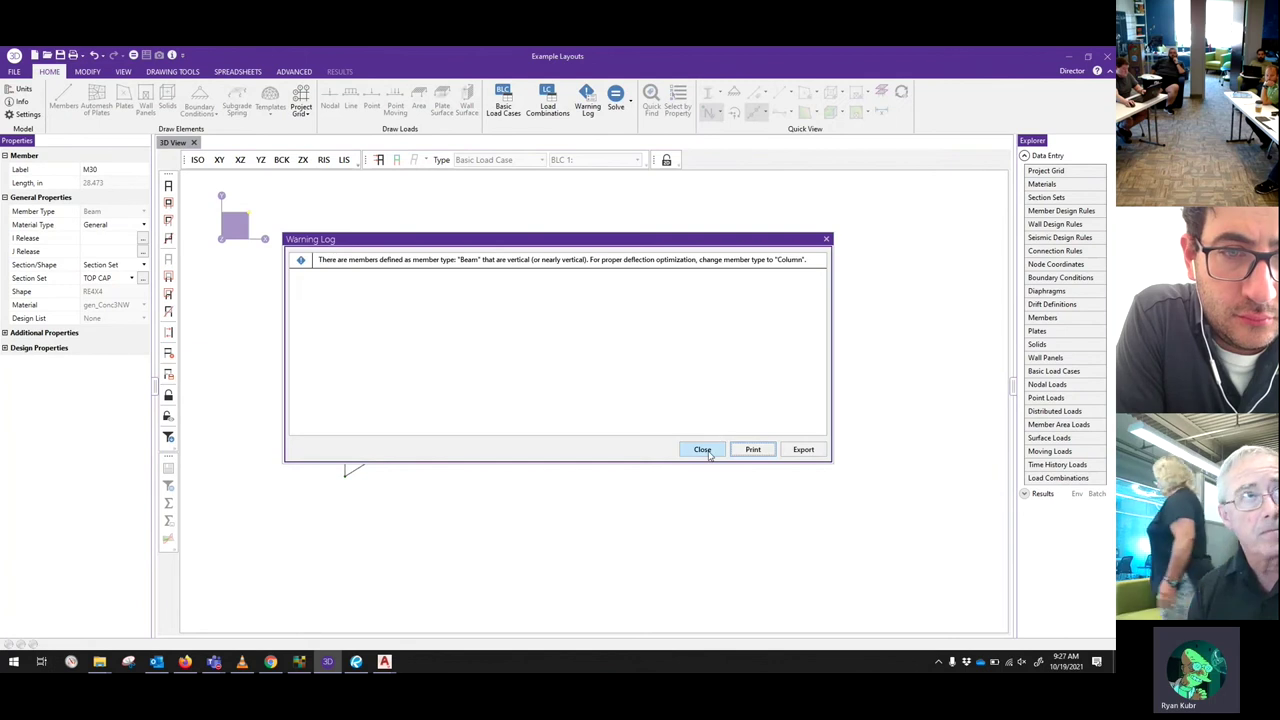
{"action": "left_click", "coordinate": [704, 448]}
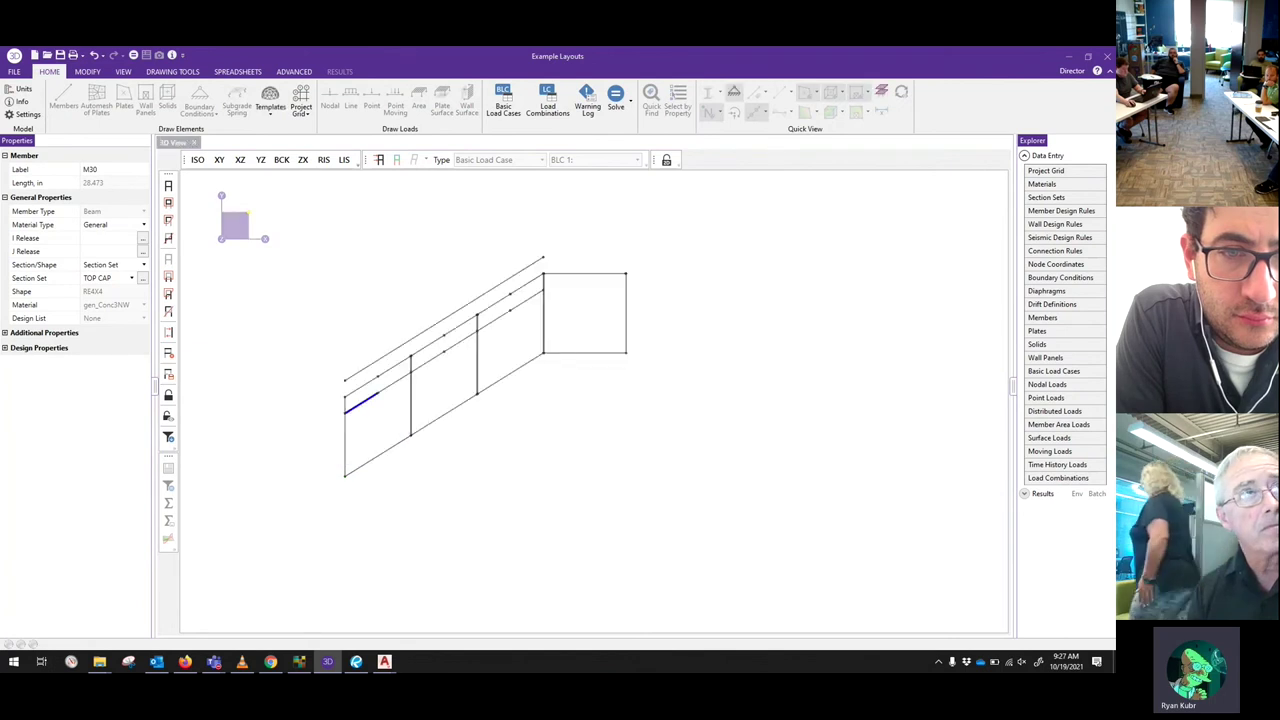
- Move all segments of the lower top cap copy 3 in along Z, out of the panel plane
{"action": "left_click", "coordinate": [429, 362]}
{"action": "left_click", "coordinate": [506, 333]}
{"action": "middle_click_drag", "start_coordinate": [510, 329], "coordinate": [449, 354]}
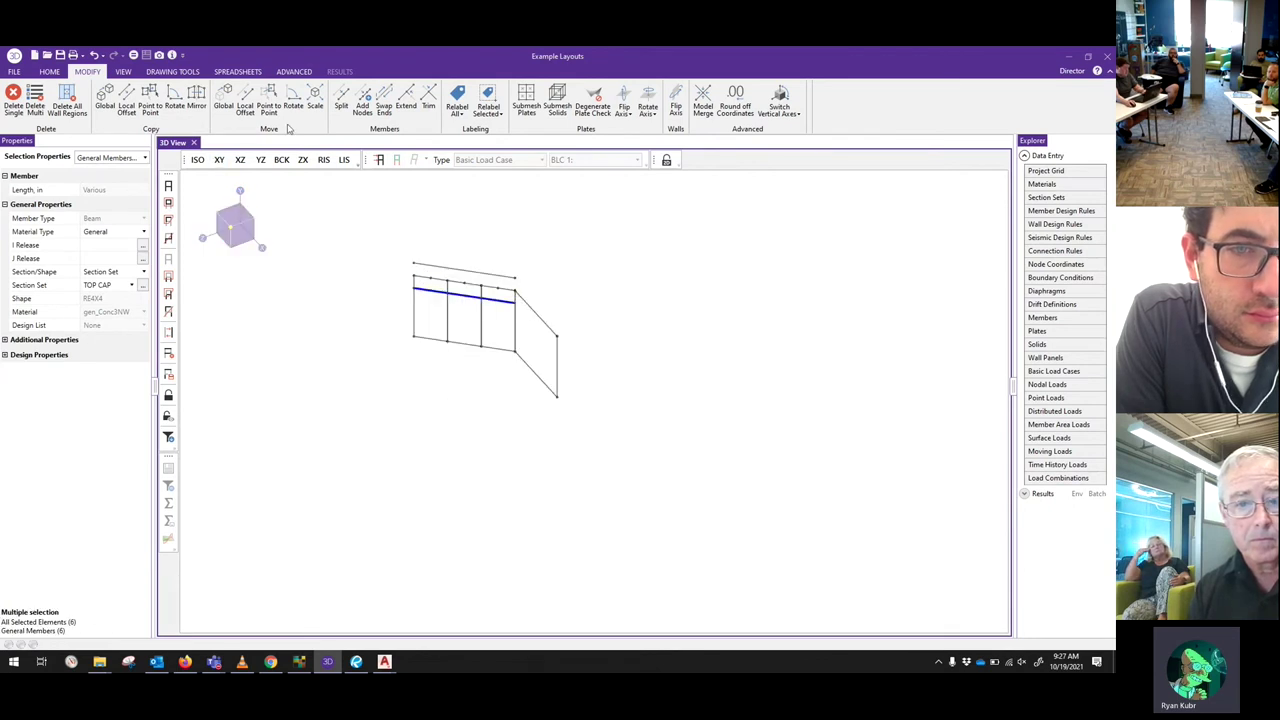
{"action": "left_click", "coordinate": [224, 100]}
{"action": "left_click", "coordinate": [126, 196]}
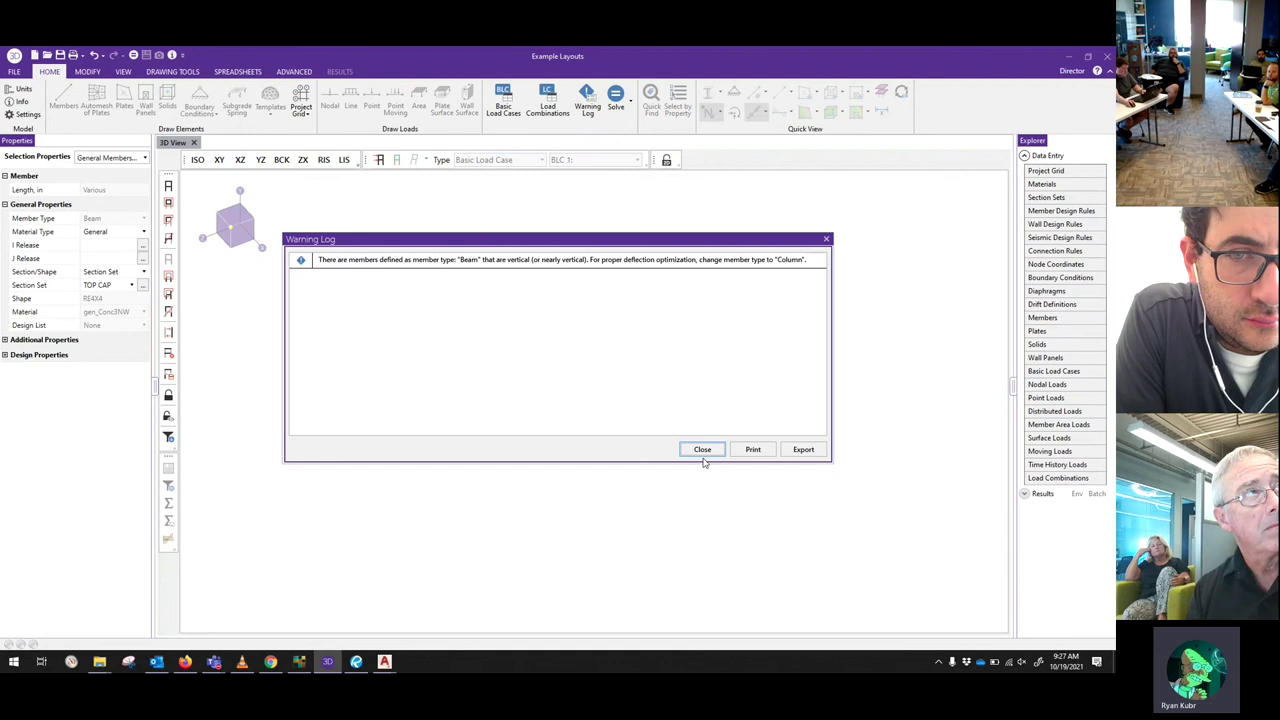
{"action": "left_click", "coordinate": [702, 455]}
- Copy the three mid-panel nodes of the offset line along Z back onto the plane of the sloped panels
{"action": "scroll", "coordinate": [530, 298], "scroll_direction": "up", "scroll_amount": 5}
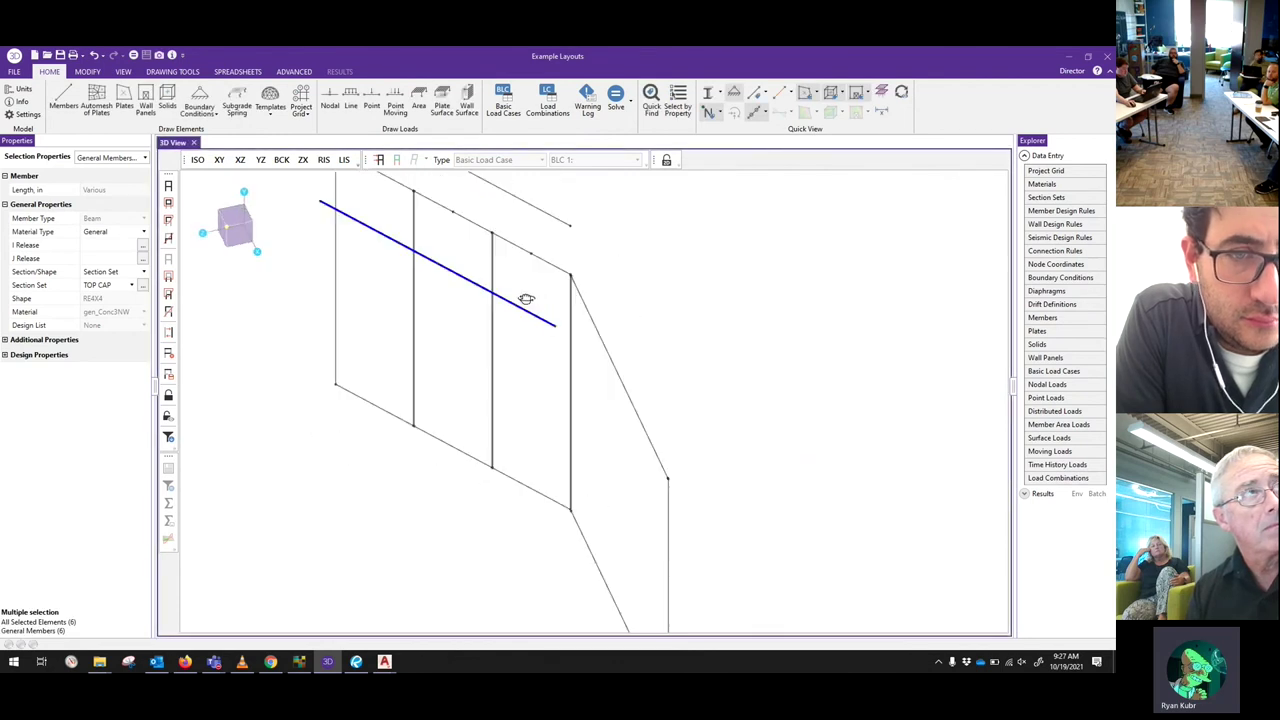
{"action": "left_click", "coordinate": [262, 252]}
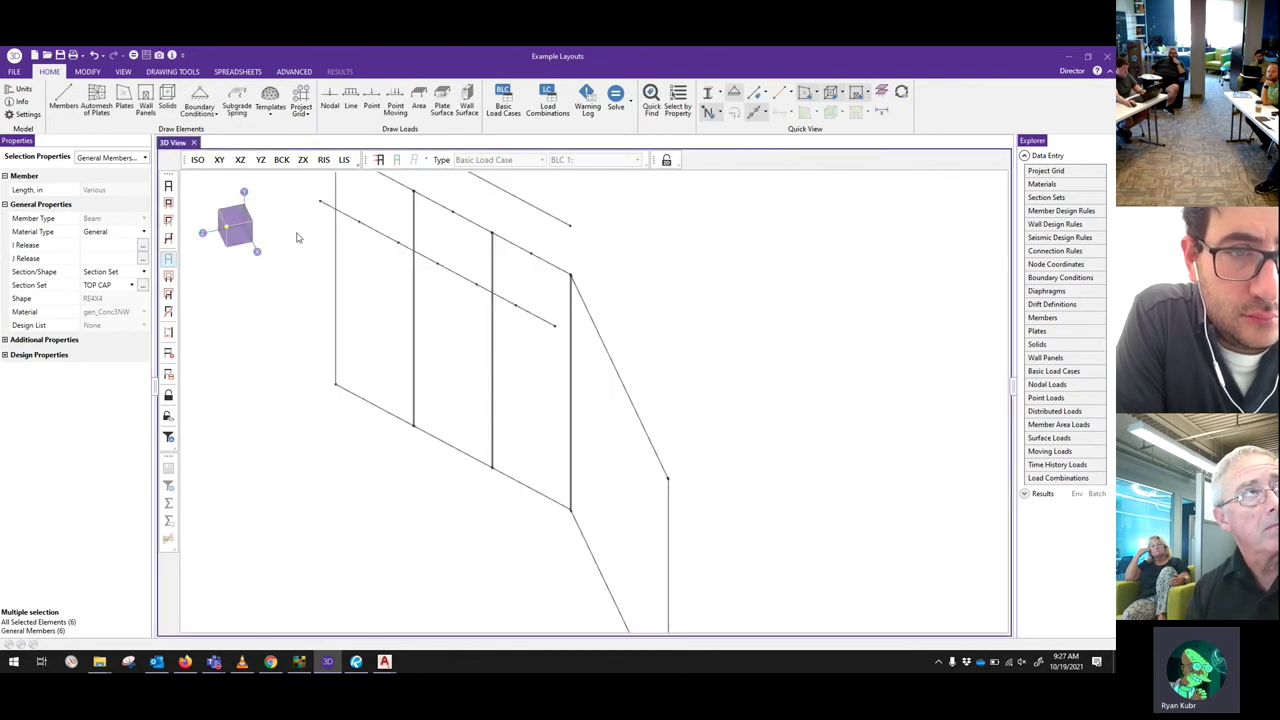
{"action": "left_click", "coordinate": [359, 229]}
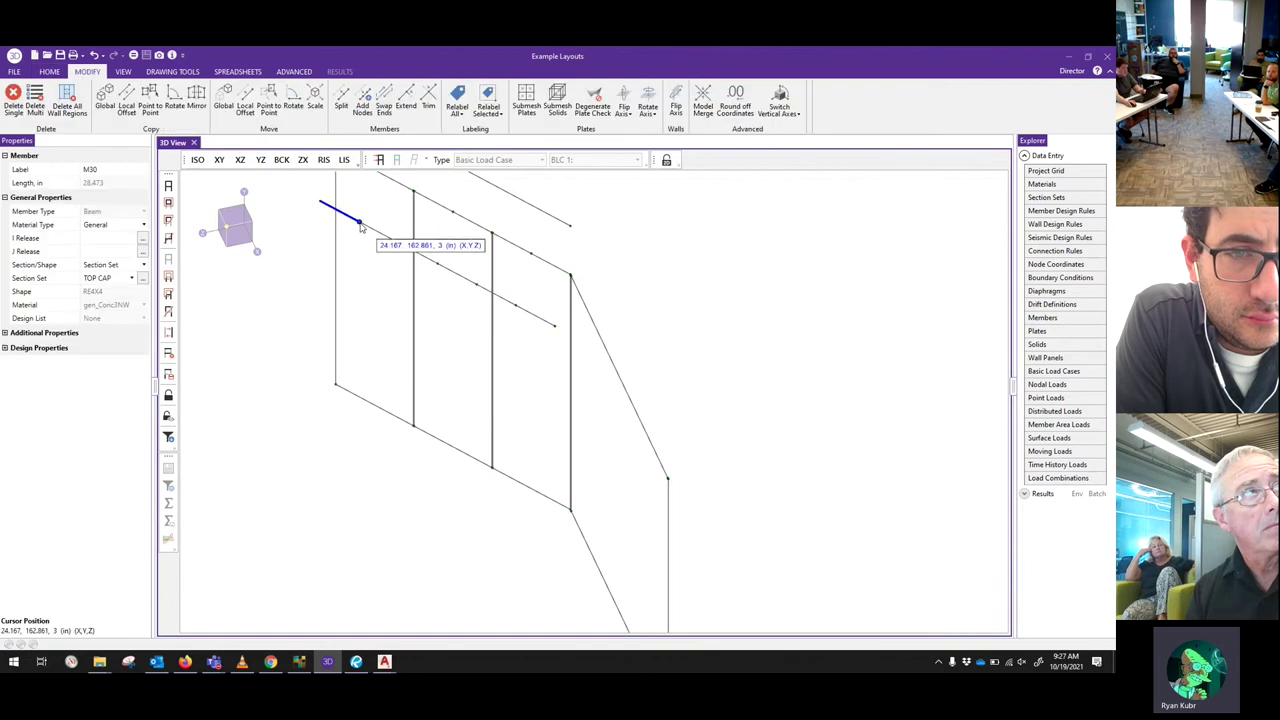
{"action": "left_click", "coordinate": [359, 221]}
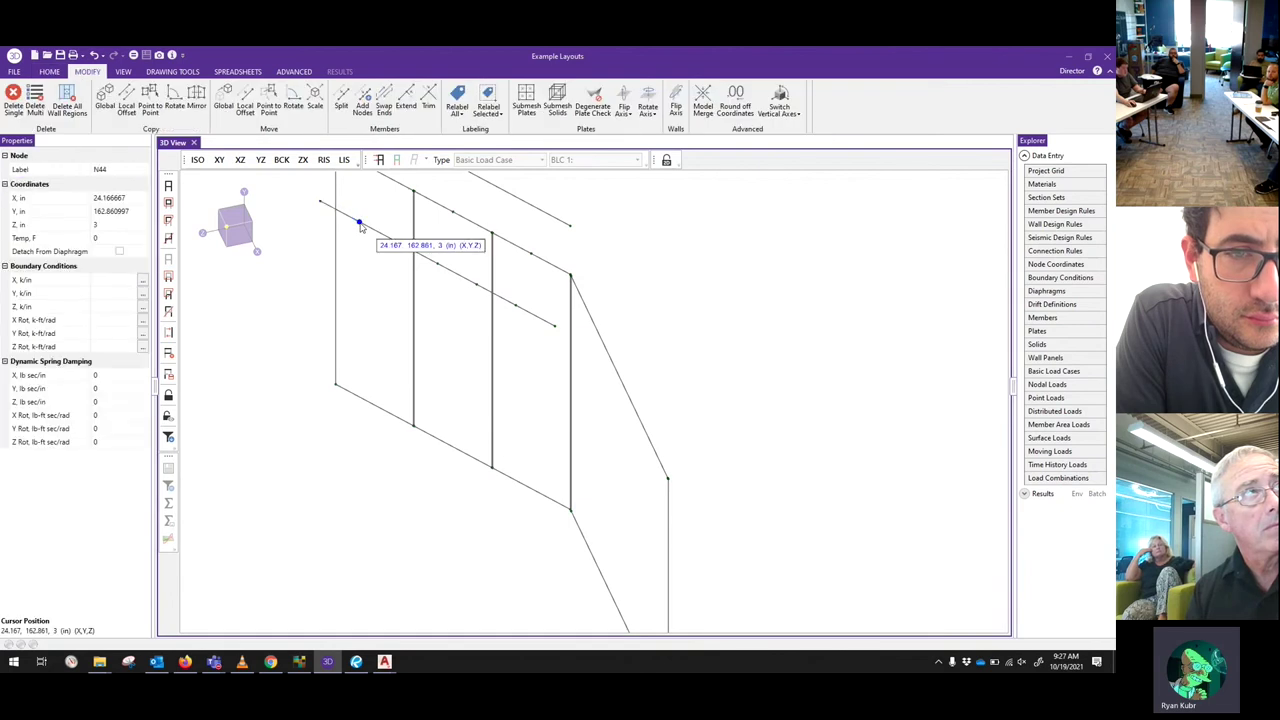
{"action": "left_click", "coordinate": [437, 263]}
{"action": "left_click", "coordinate": [515, 305]}
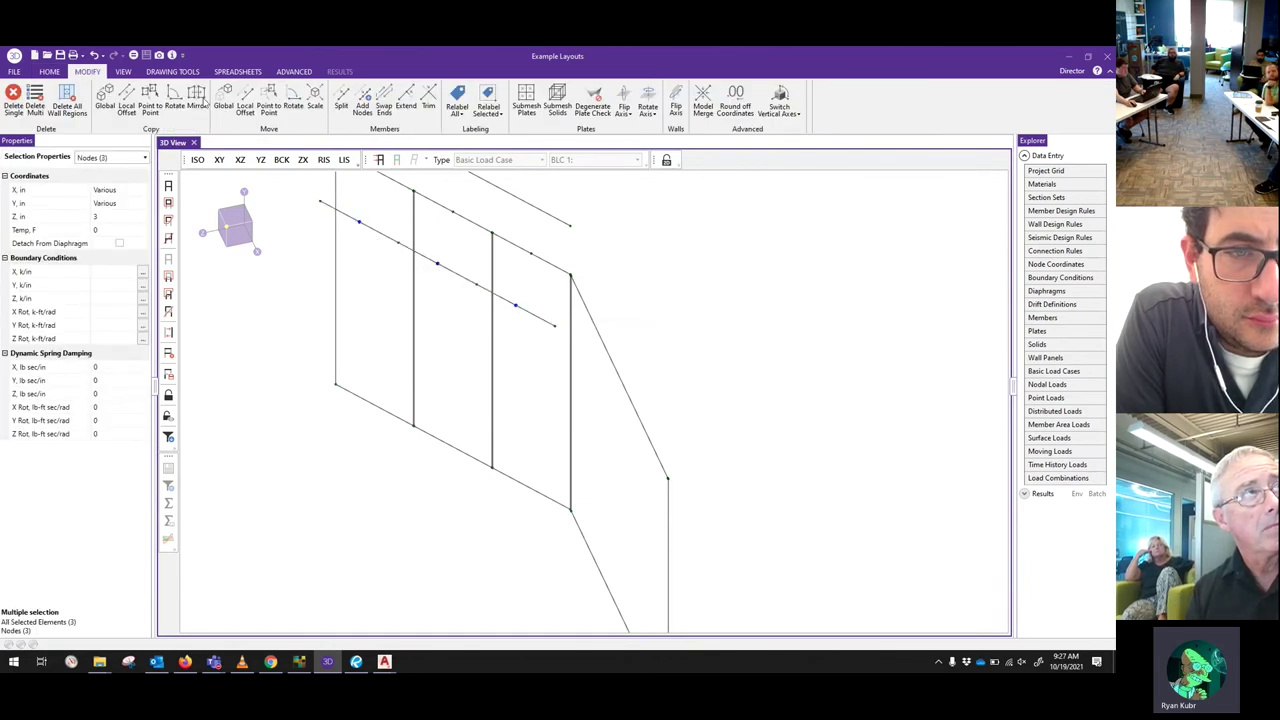
{"action": "left_click", "coordinate": [104, 104]}
{"action": "left_click", "coordinate": [105, 183]}
{"action": "type", "text": "-12"}
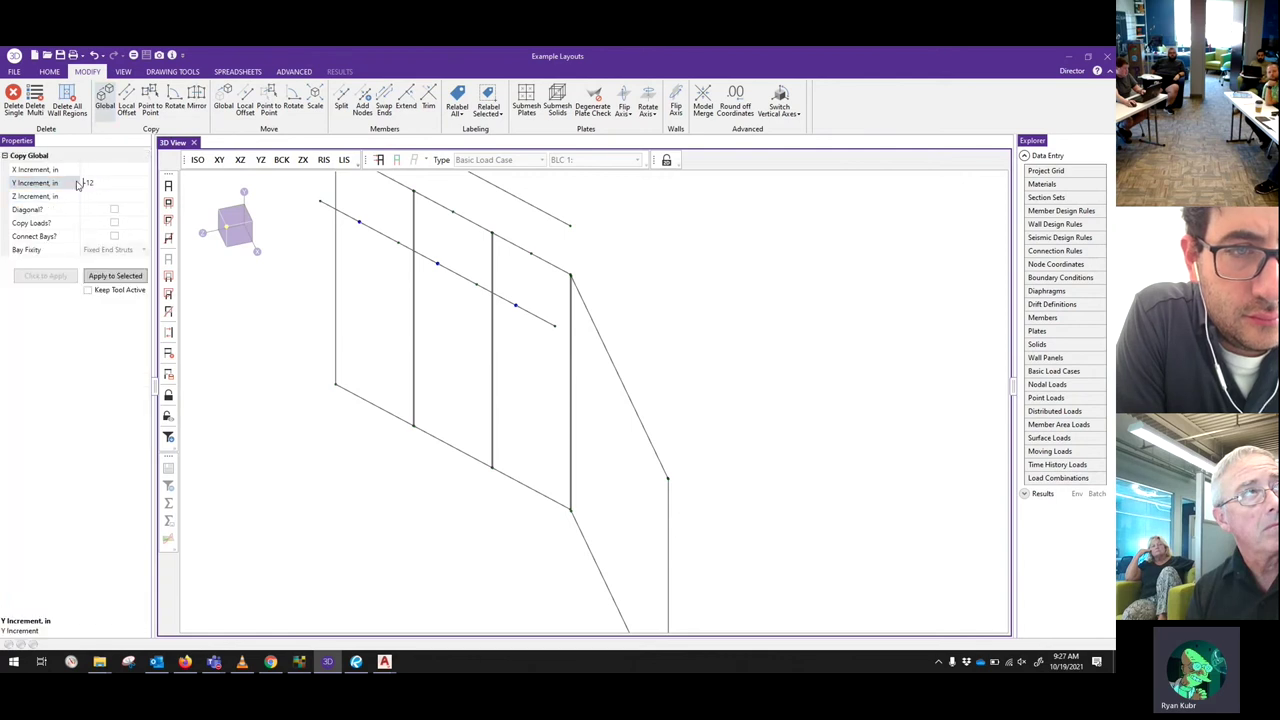
{"action": "left_click", "coordinate": [113, 184]}
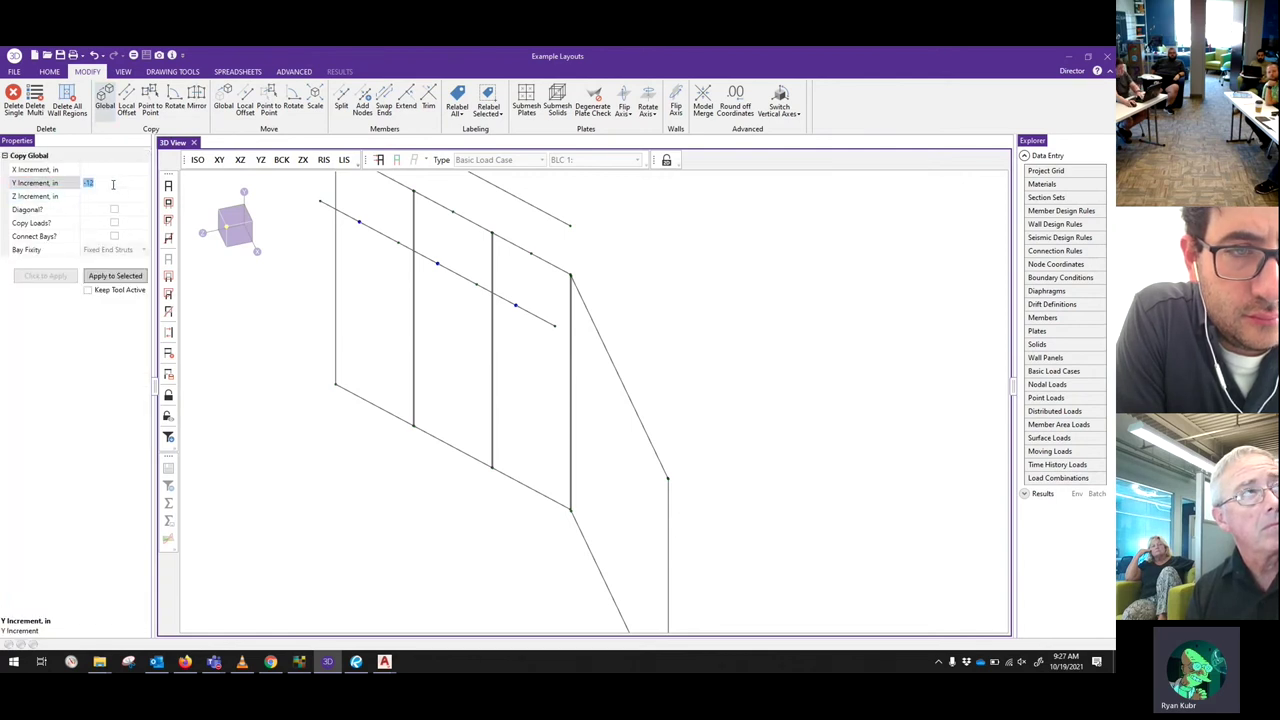
{"action": "left_click", "coordinate": [100, 196]}
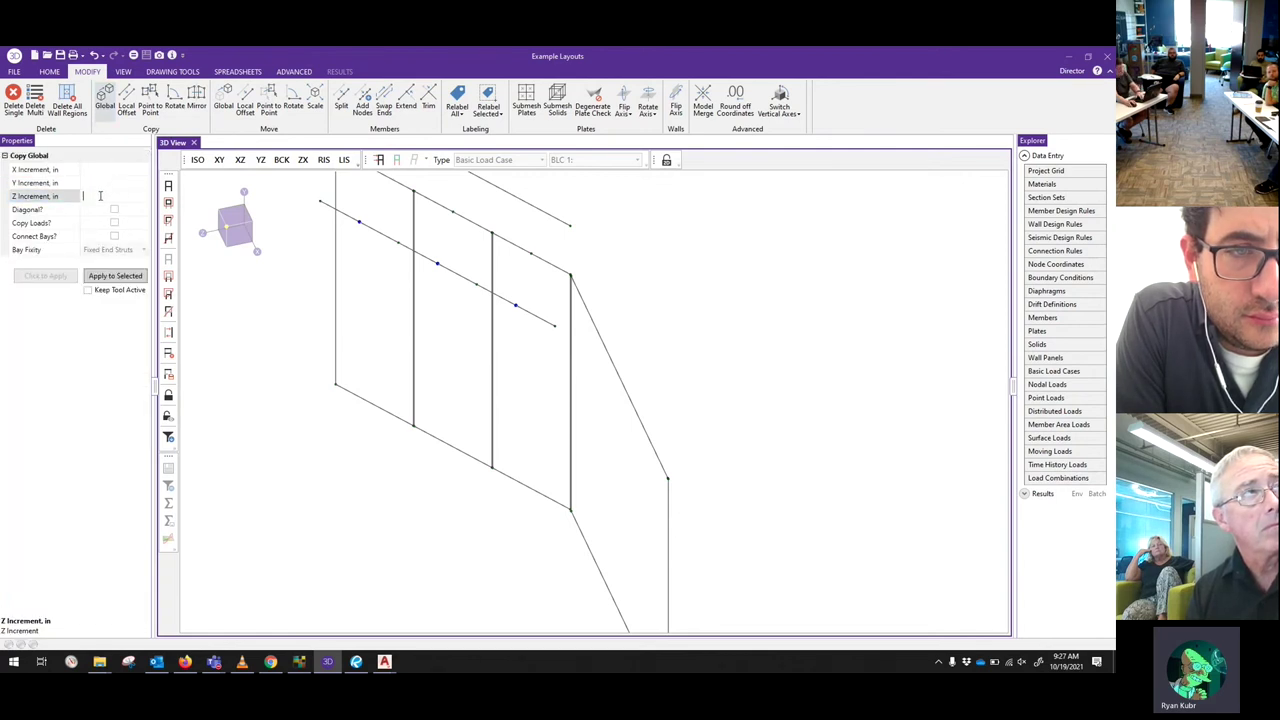
{"action": "left_click", "coordinate": [118, 276]}
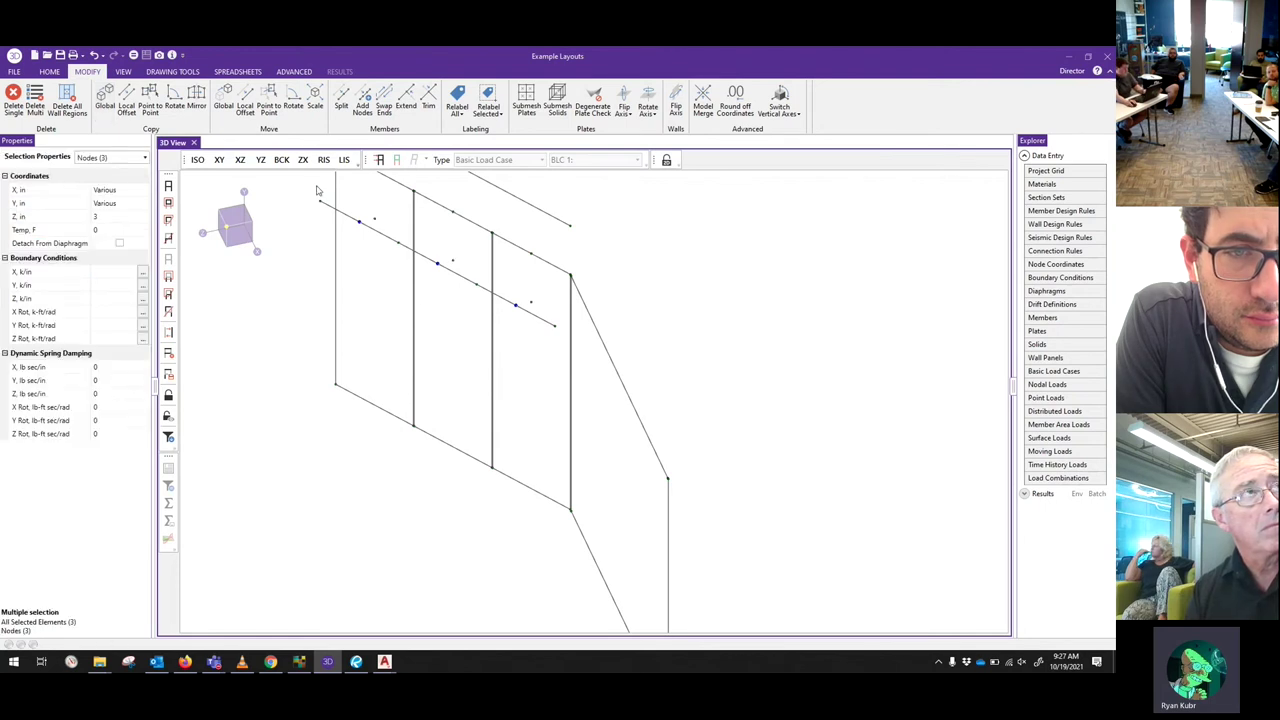
- Draw a member from the first panel's mid-panel node on the offset line to its copy in the panel plane
{"action": "left_click", "coordinate": [49, 71]}
{"action": "left_click", "coordinate": [72, 110]}
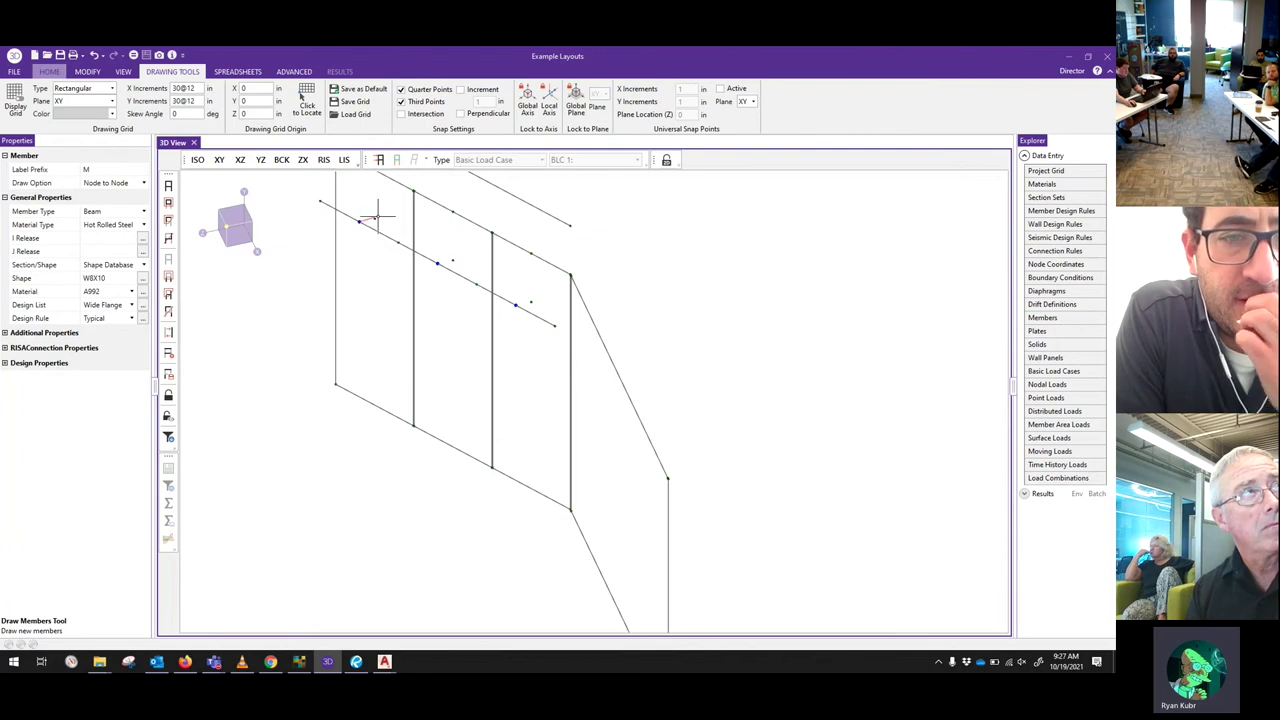
{"action": "middle_click_drag", "start_coordinate": [380, 269], "coordinate": [397, 355]}
- Draw a 1 in thick plate through the four corner nodes of the first sloped panel
{"action": "left_click", "coordinate": [49, 71]}
{"action": "left_click", "coordinate": [120, 108]}
{"action": "left_click", "coordinate": [366, 447]}
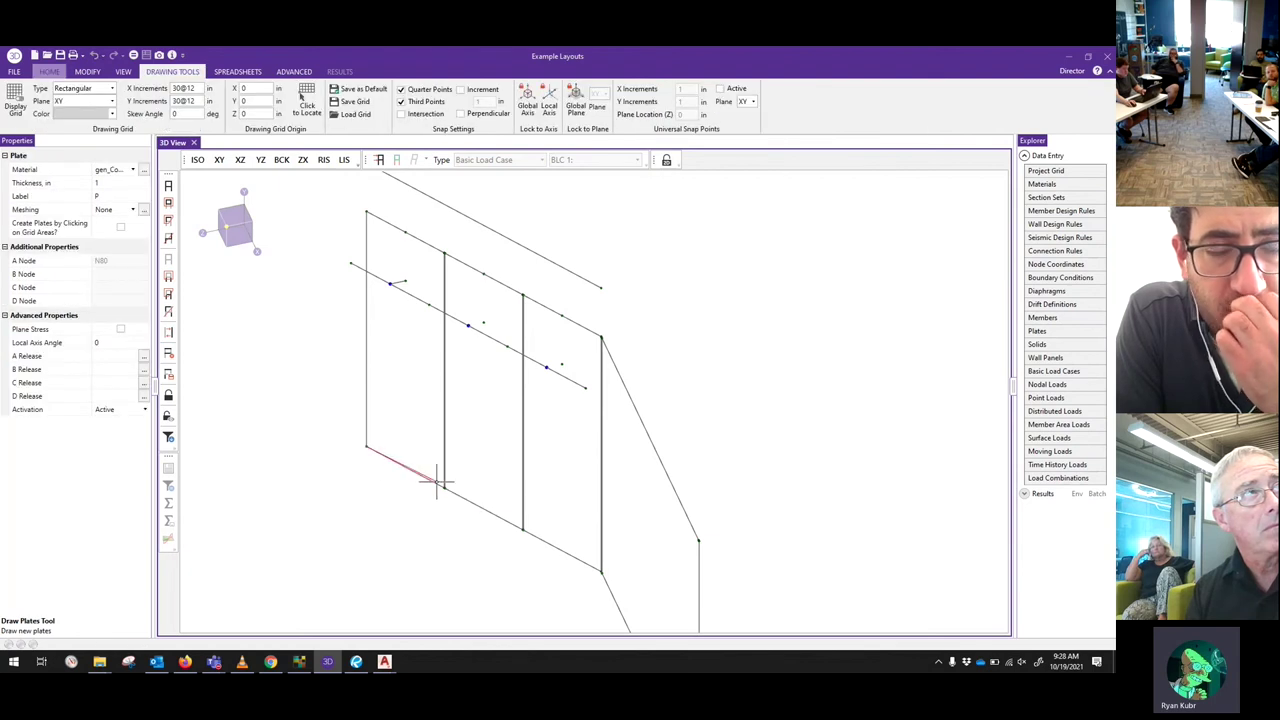
{"action": "left_click", "coordinate": [444, 487]}
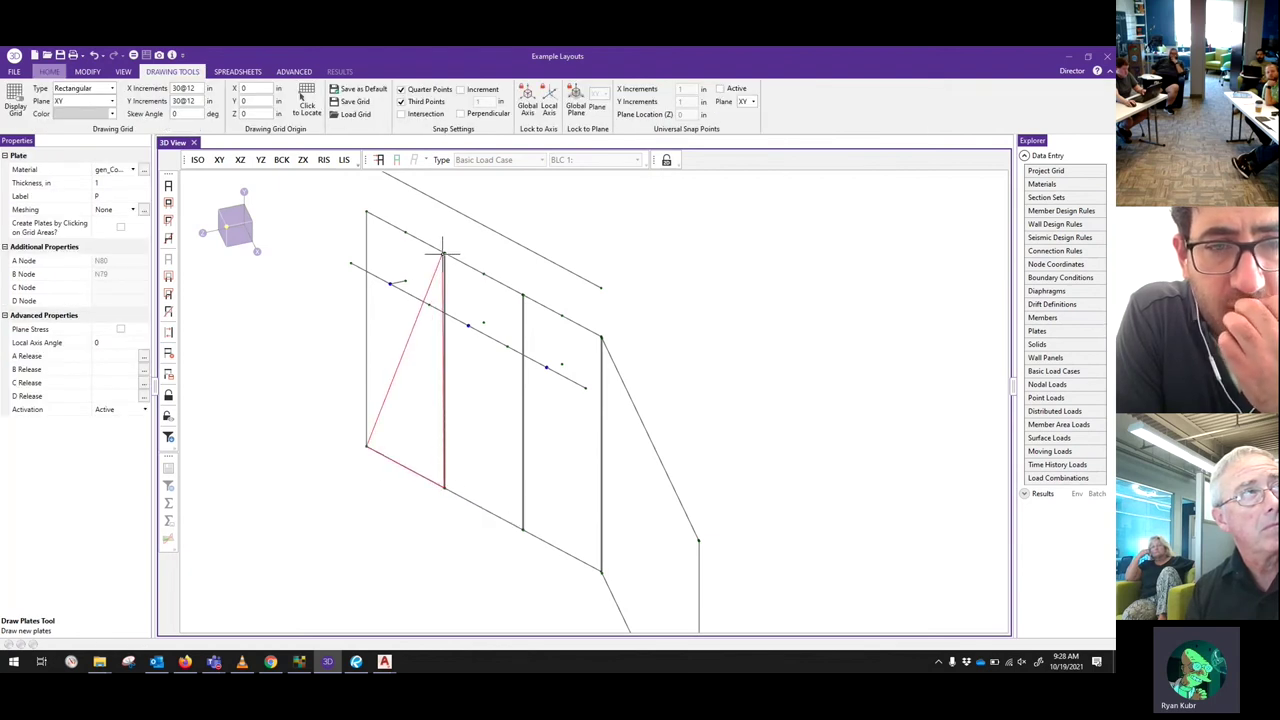
{"action": "left_click", "coordinate": [444, 251]}
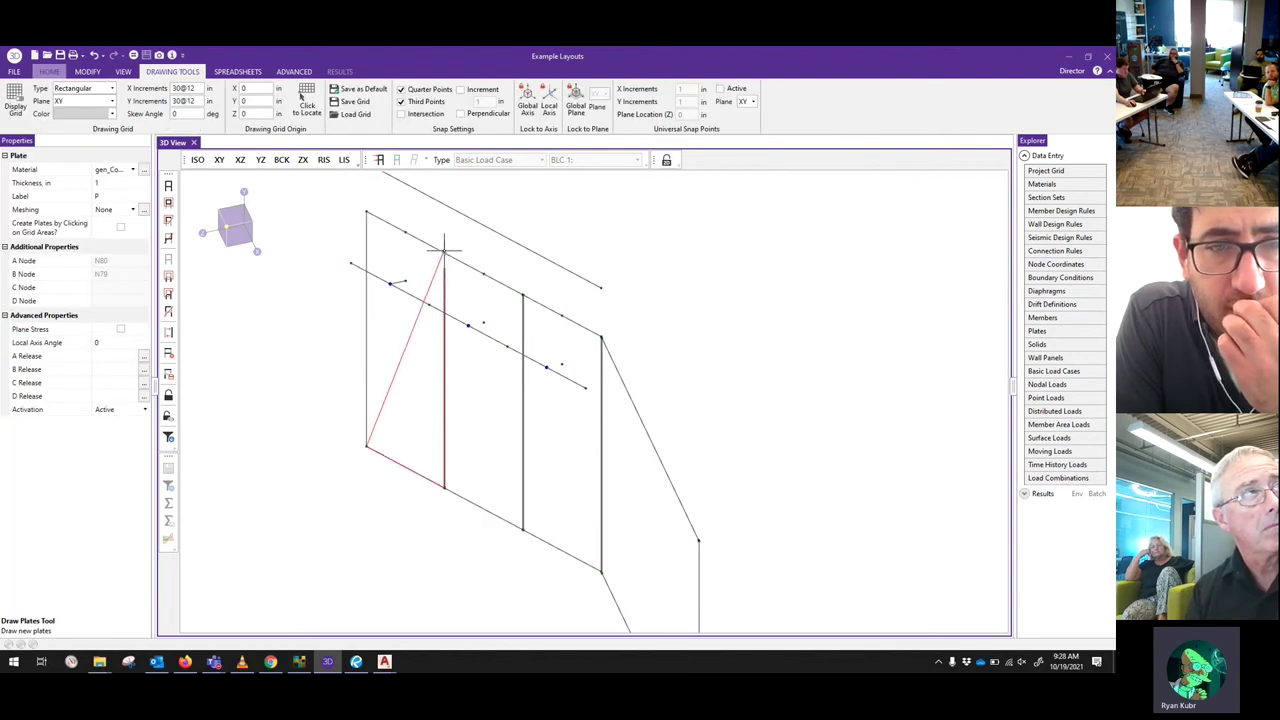
{"action": "left_click", "coordinate": [366, 211]}
- Submesh the first panel's plate automatically with a maximum plate edge of 6 in and inspect the mesh at the connecting member
{"action": "left_click", "coordinate": [87, 71]}
{"action": "left_click", "coordinate": [413, 366]}
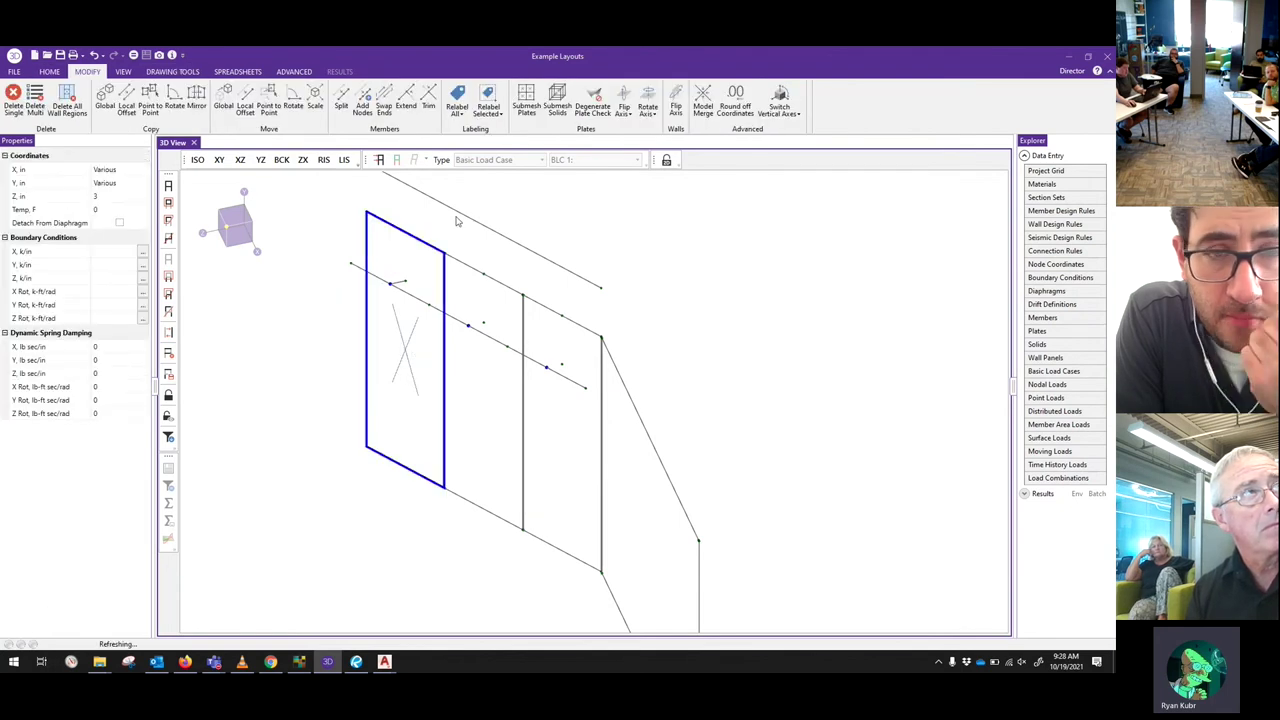
{"action": "left_click", "coordinate": [526, 108]}
{"action": "left_click", "coordinate": [116, 203]}
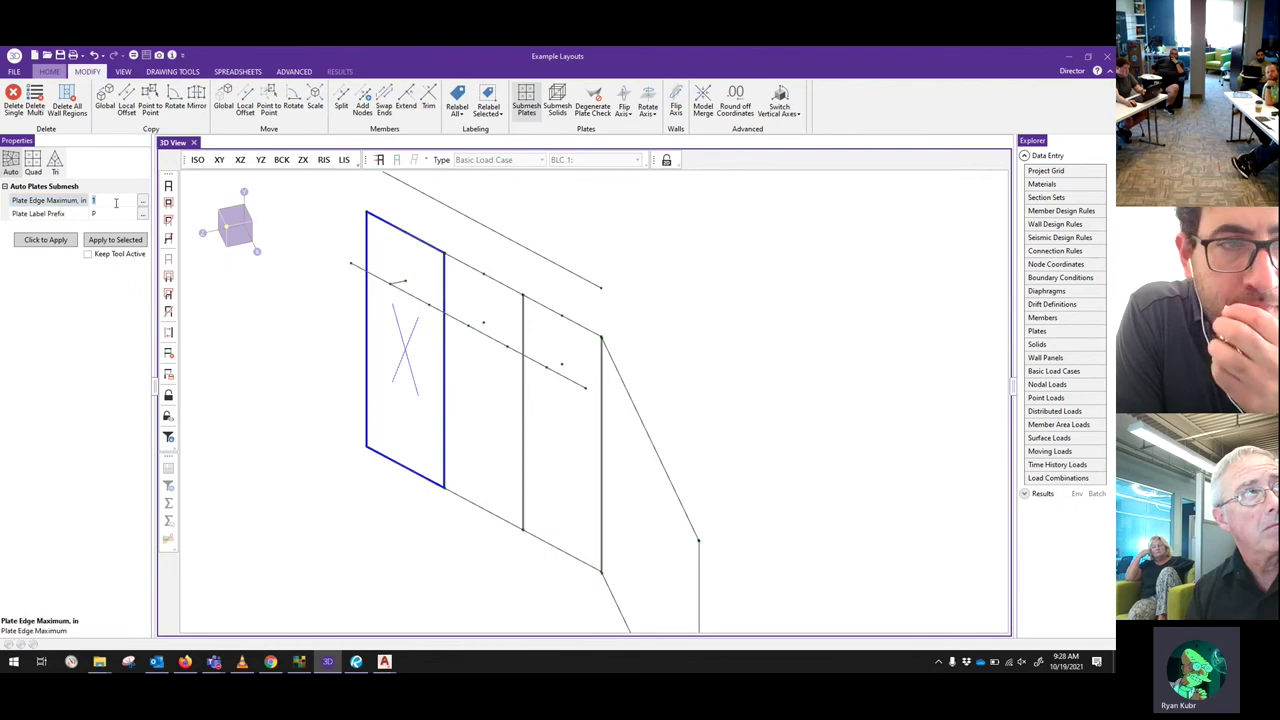
{"action": "type", "text": "6"}
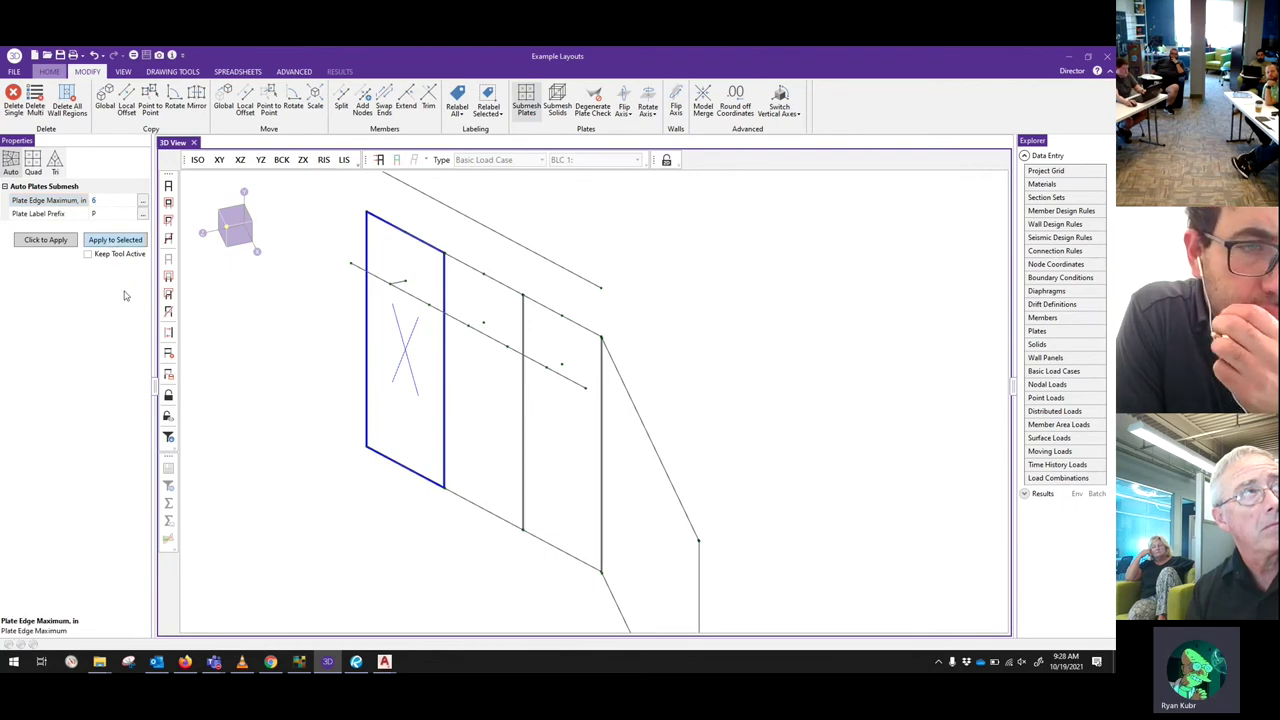
{"action": "scroll", "coordinate": [368, 286], "scroll_direction": "up", "scroll_amount": 5}
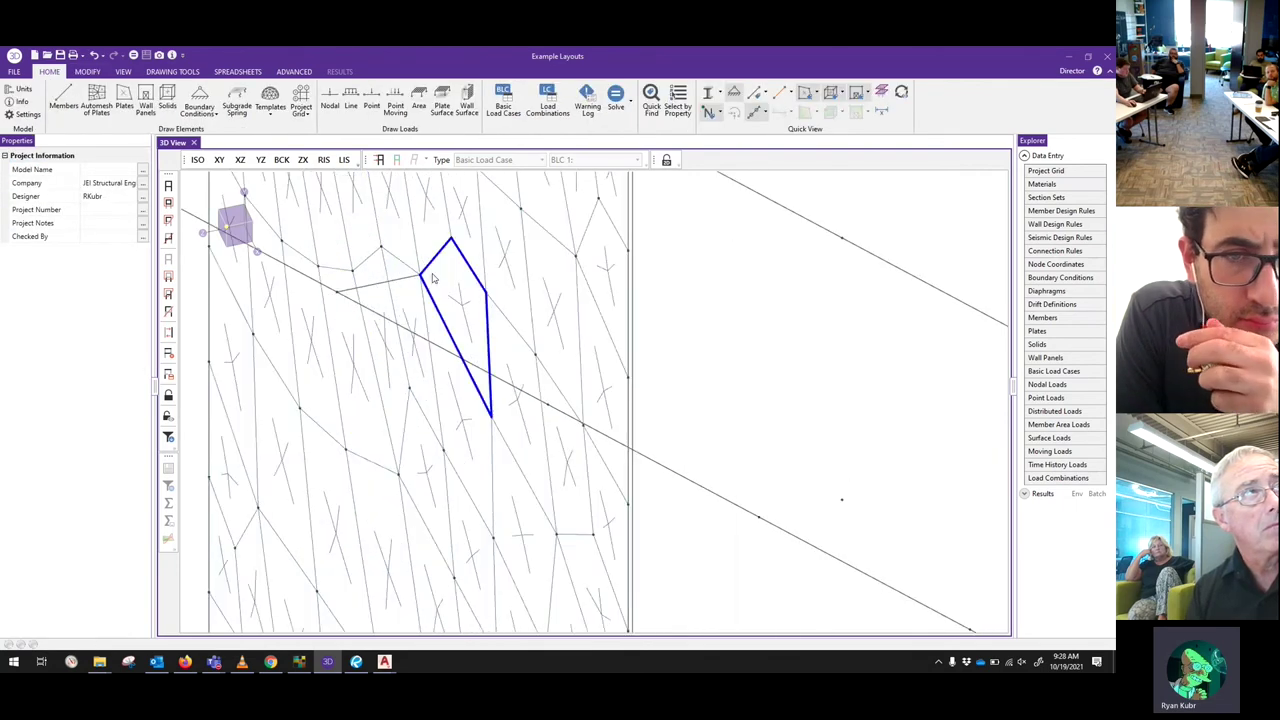
- Examine the meshed first panel and its connection to the offset top cap line in rendered and wireframe display
{"action": "scroll", "coordinate": [420, 280], "scroll_direction": "down", "scroll_amount": 5}
{"action": "middle_click_drag", "start_coordinate": [449, 263], "coordinate": [451, 416]}
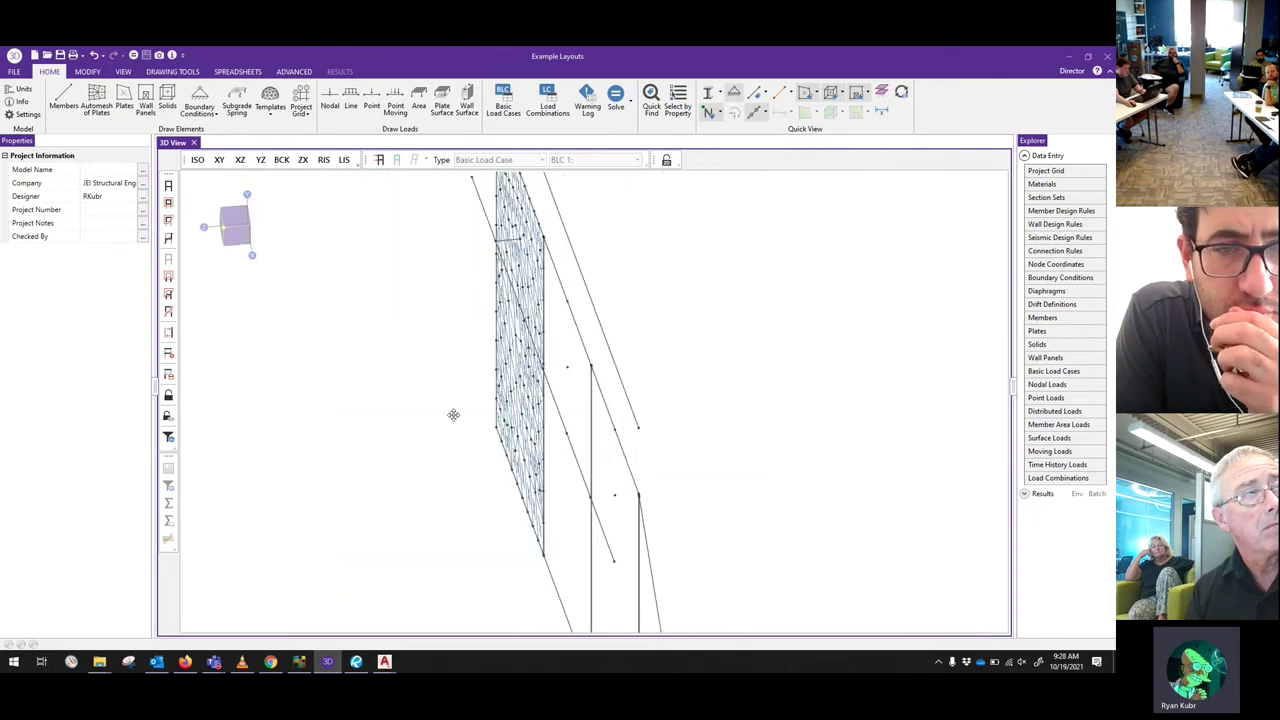
{"action": "left_click", "coordinate": [708, 92]}
{"action": "middle_click_drag", "start_coordinate": [701, 184], "coordinate": [691, 360]}
{"action": "scroll", "coordinate": [609, 346], "scroll_direction": "up", "scroll_amount": 3}
{"action": "scroll", "coordinate": [430, 437], "scroll_direction": "up", "scroll_amount": 4}
{"action": "middle_click_drag", "start_coordinate": [446, 437], "coordinate": [705, 115]}
{"action": "left_click", "coordinate": [708, 92]}
{"action": "scroll", "coordinate": [440, 225], "scroll_direction": "down", "scroll_amount": 2}
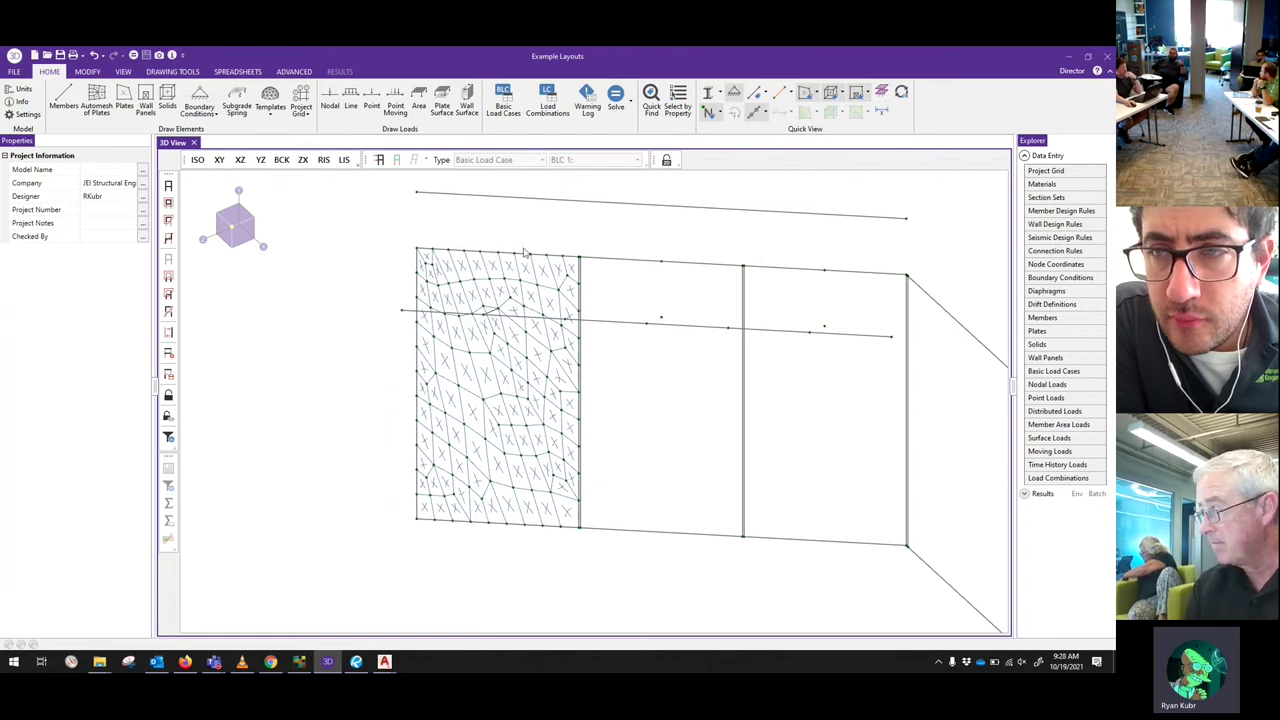
{"action": "scroll", "coordinate": [524, 252], "scroll_direction": "down", "scroll_amount": 3}
{"action": "middle_click_drag", "start_coordinate": [524, 252], "coordinate": [437, 261]}
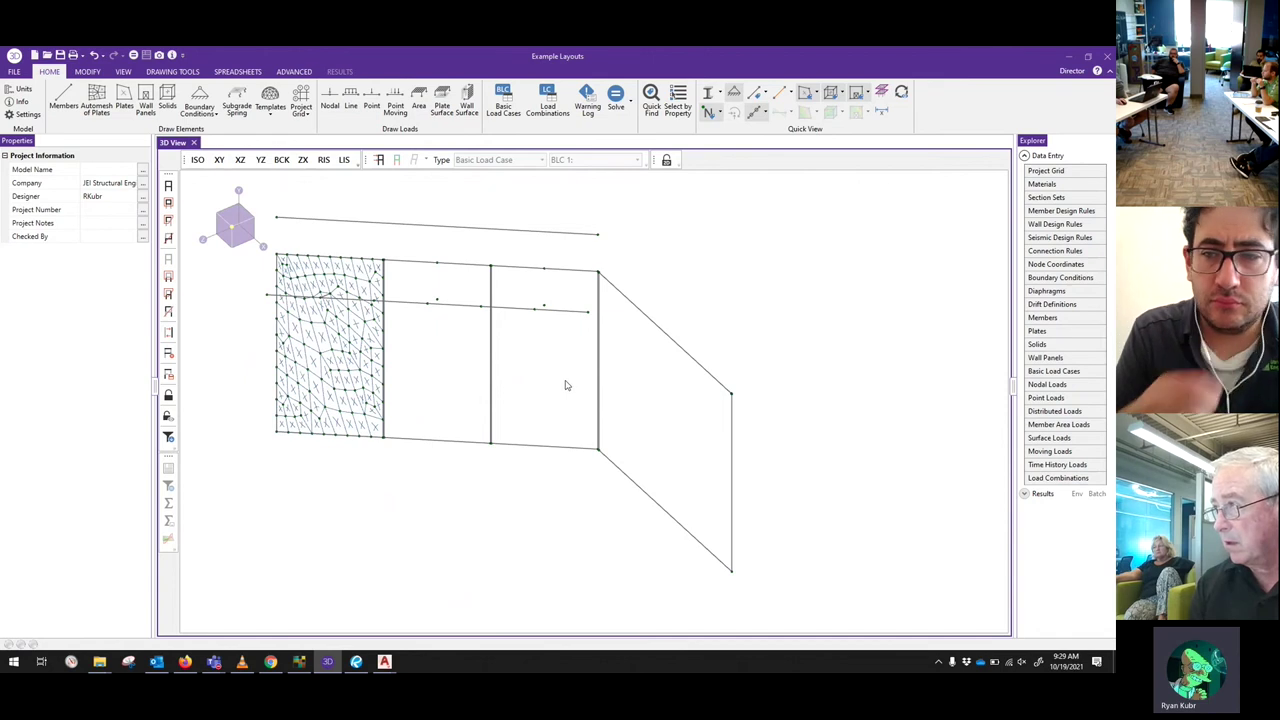
- Open the model file "stair rail w- cap example (meshed)r3d.r3d" without saving Example Layouts and dismiss the startup dialogs
{"action": "left_click", "coordinate": [47, 57]}
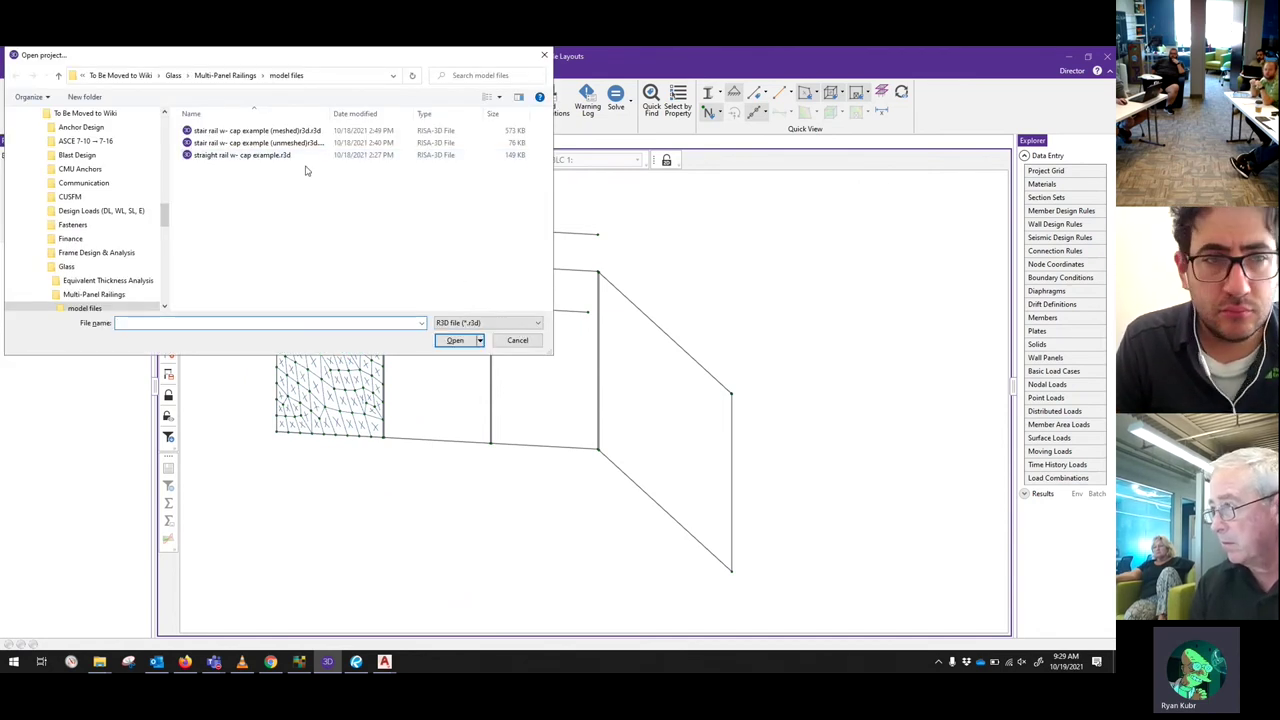
{"action": "double_click", "coordinate": [285, 131]}
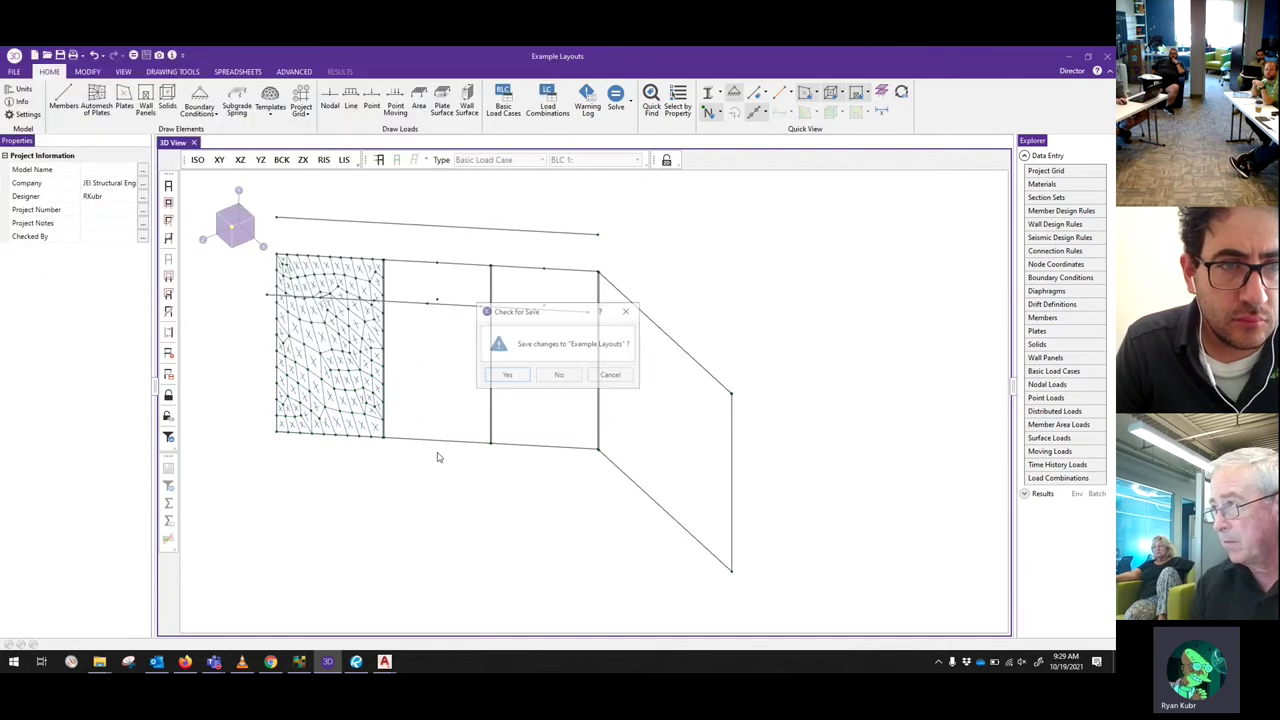
{"action": "left_click", "coordinate": [547, 373]}
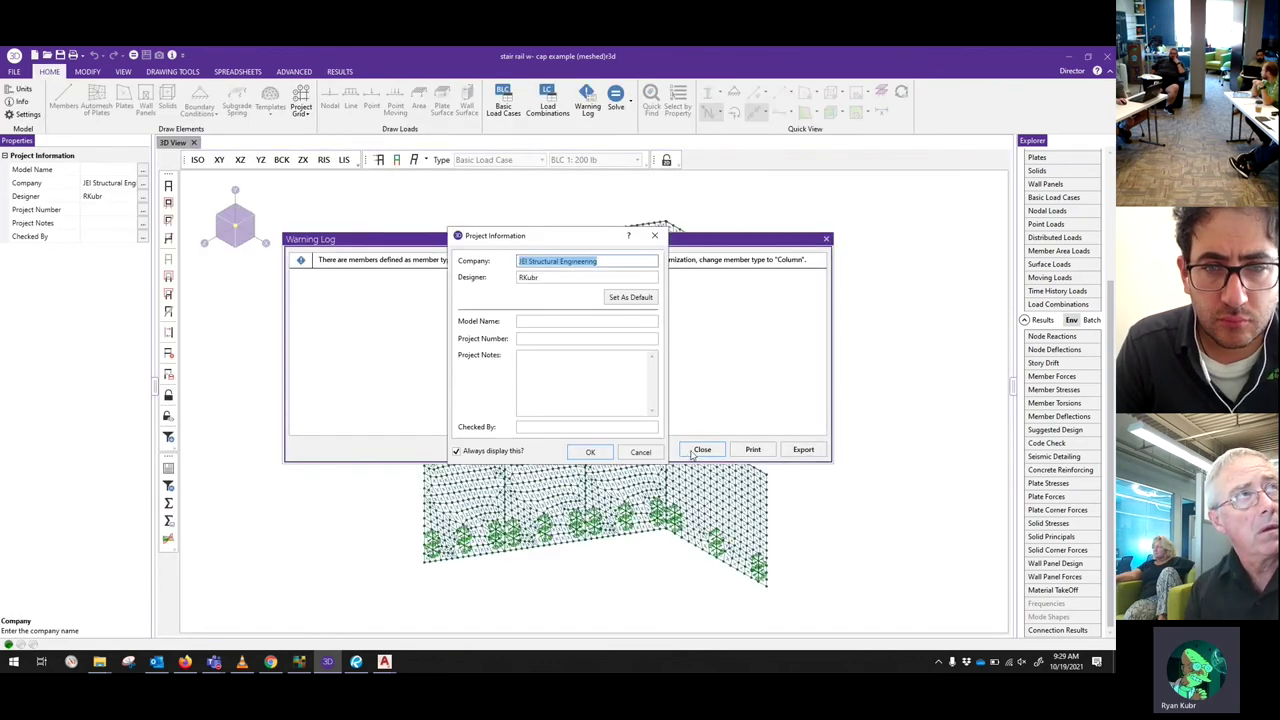
{"action": "left_click", "coordinate": [632, 452]}
{"action": "left_click", "coordinate": [700, 449]}
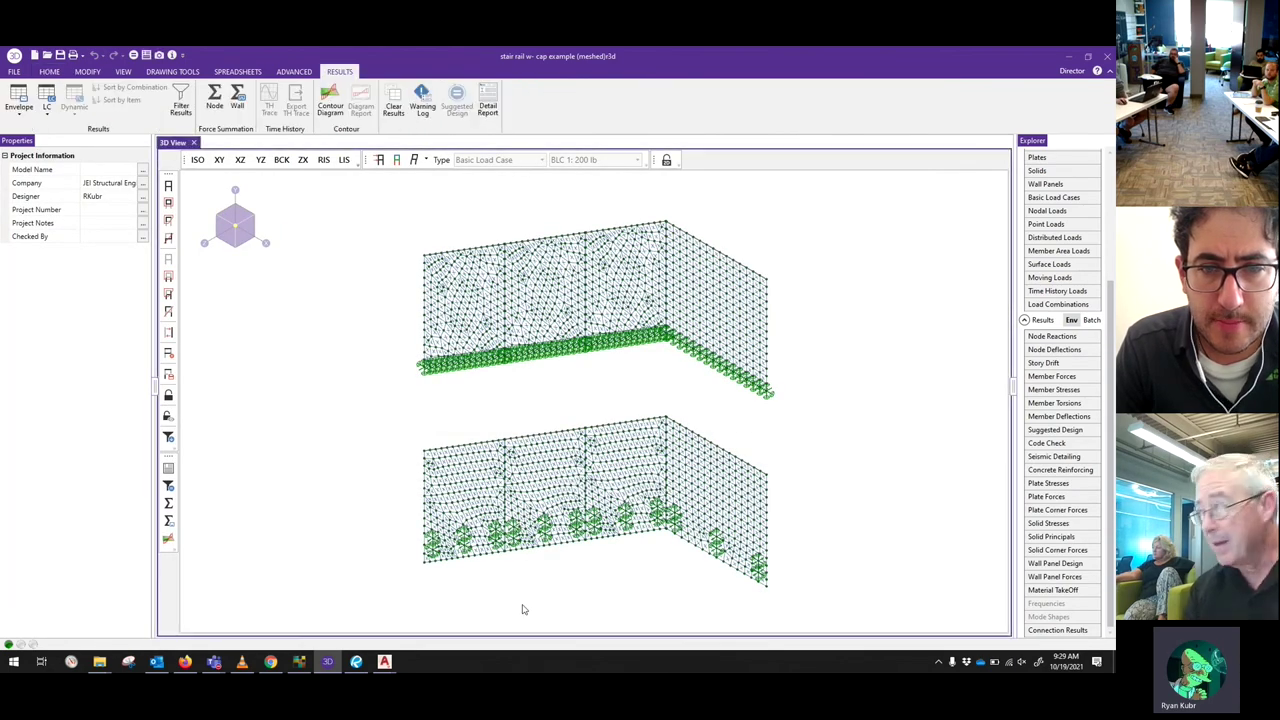
- View the meshed stair rails in the XY plane and select the sloped top cap member of the upper rail
{"action": "scroll", "coordinate": [550, 500], "scroll_direction": "up", "scroll_amount": 5}
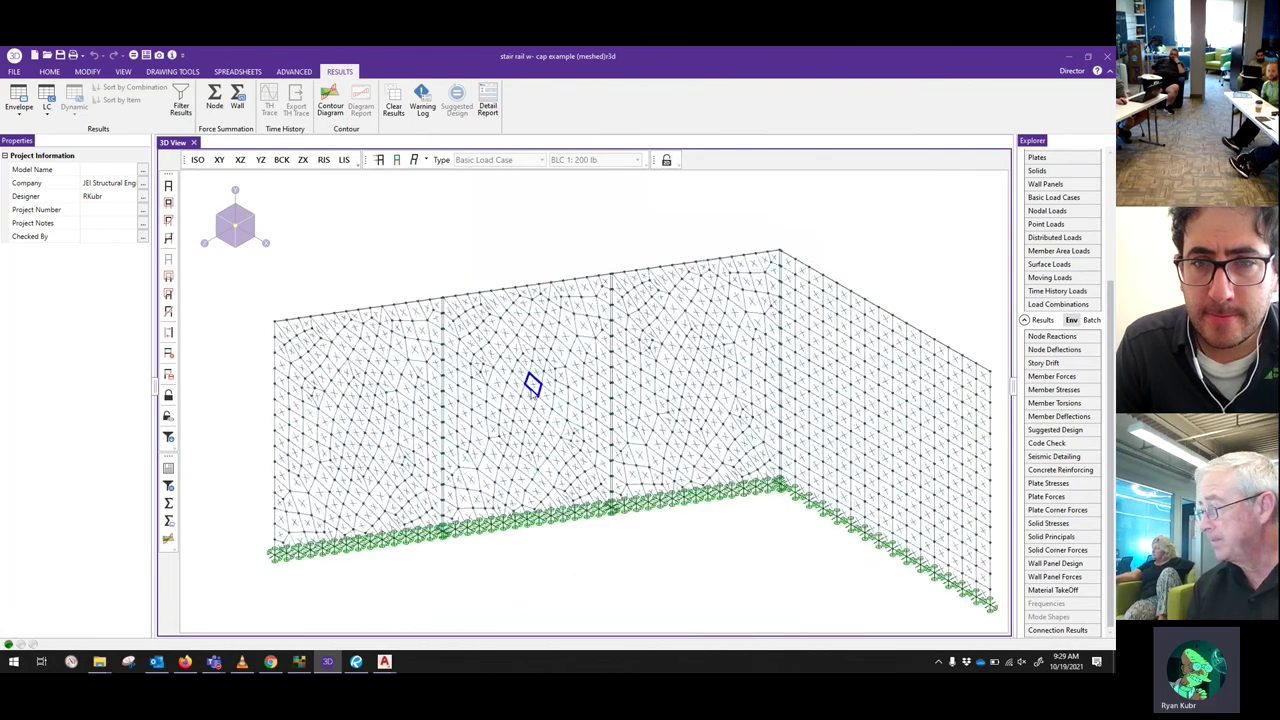
{"action": "left_click", "coordinate": [260, 160]}
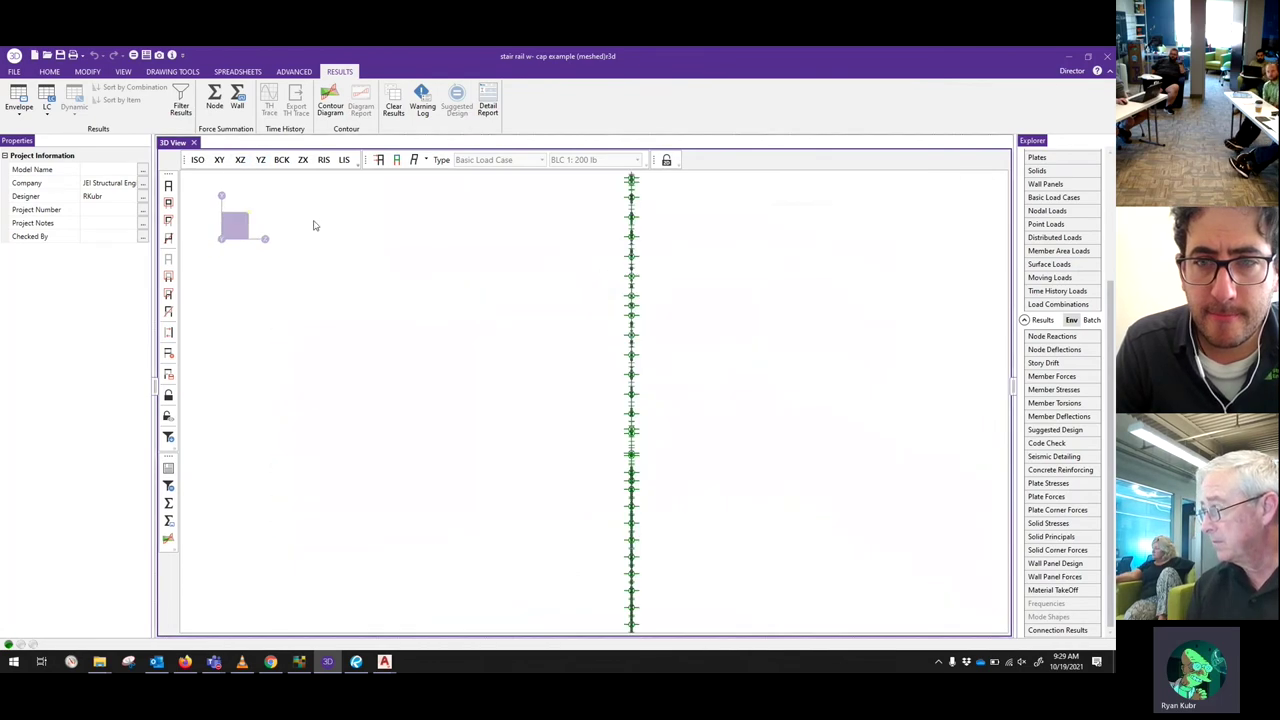
{"action": "left_click", "coordinate": [219, 160]}
{"action": "scroll", "coordinate": [420, 257], "scroll_direction": "up", "scroll_amount": 4}
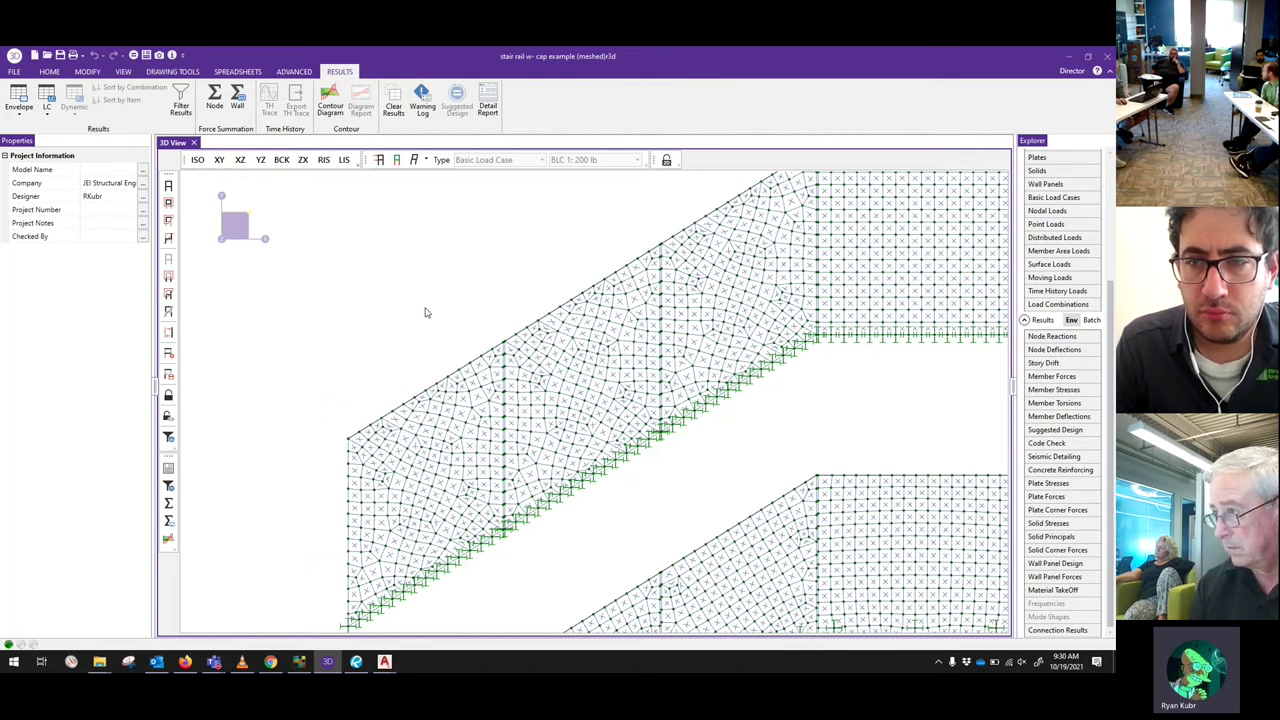
{"action": "scroll", "coordinate": [625, 276], "scroll_direction": "up", "scroll_amount": 2}
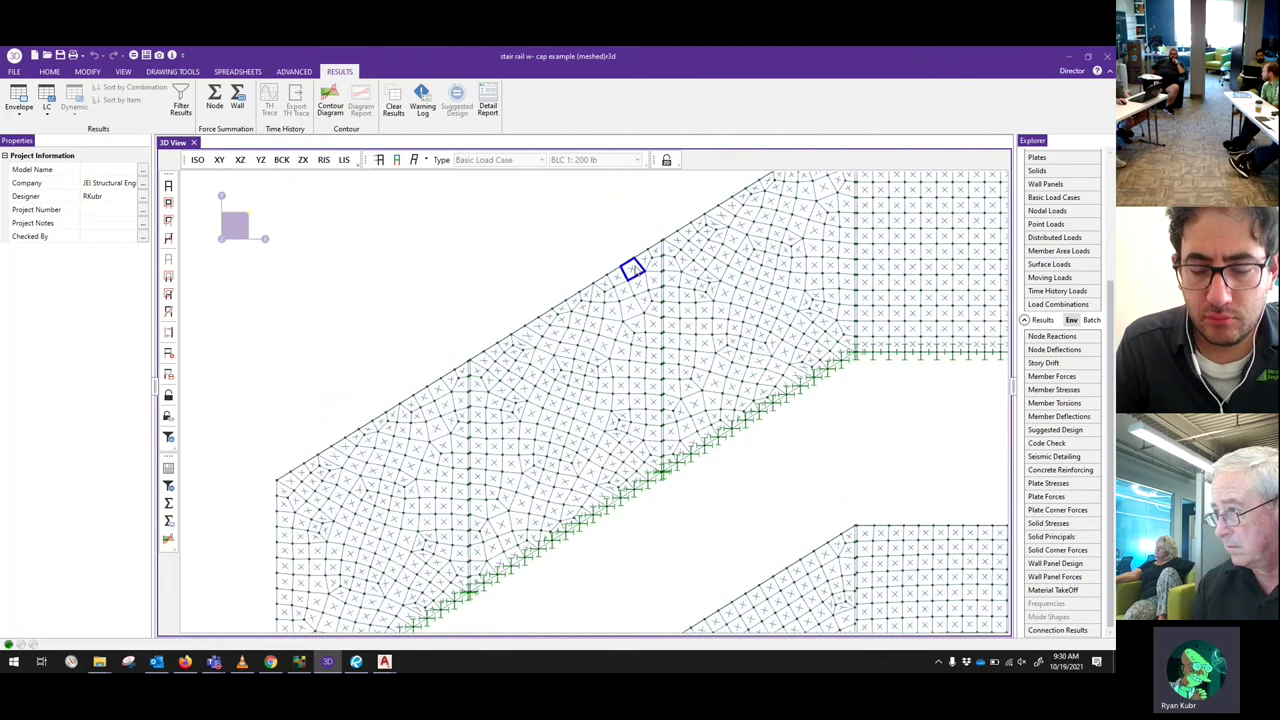
{"action": "left_click", "coordinate": [643, 259]}
{"action": "scroll", "coordinate": [643, 259], "scroll_direction": "down", "scroll_amount": 2}
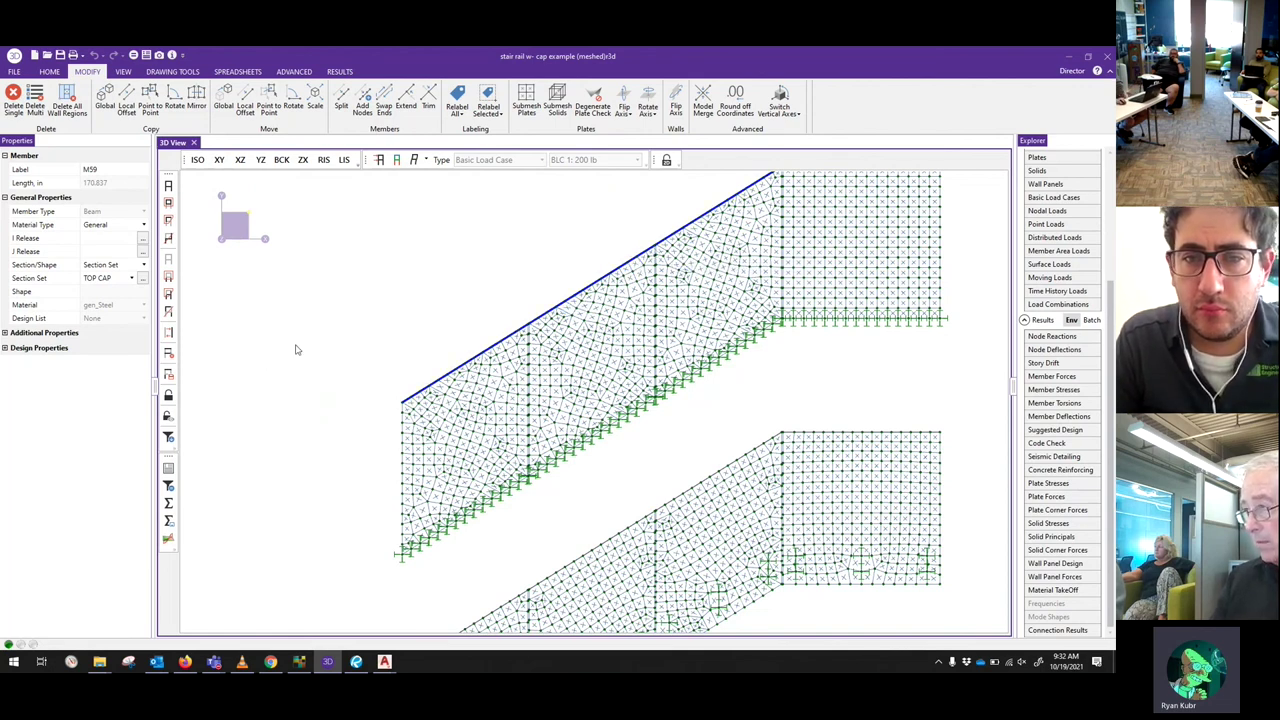
- Clear the member selection and display the deflected shape of both rails for load combination LC 1 in an angled 3D view
{"action": "left_click", "coordinate": [191, 371]}
{"action": "scroll", "coordinate": [502, 309], "scroll_direction": "down", "scroll_amount": 2}
{"action": "middle_click_drag", "start_coordinate": [502, 309], "coordinate": [323, 280]}
{"action": "scroll", "coordinate": [334, 291], "scroll_direction": "down", "scroll_amount": 1}
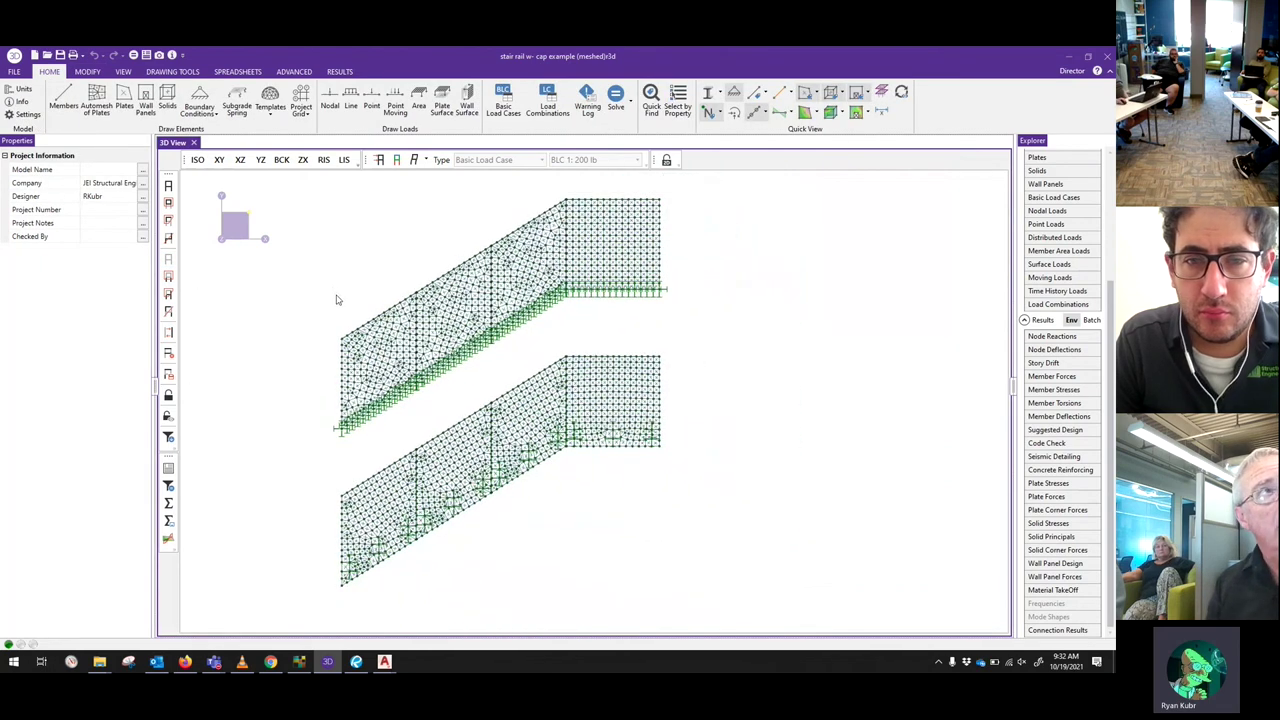
{"action": "middle_click_drag", "start_coordinate": [814, 360], "coordinate": [882, 369]}
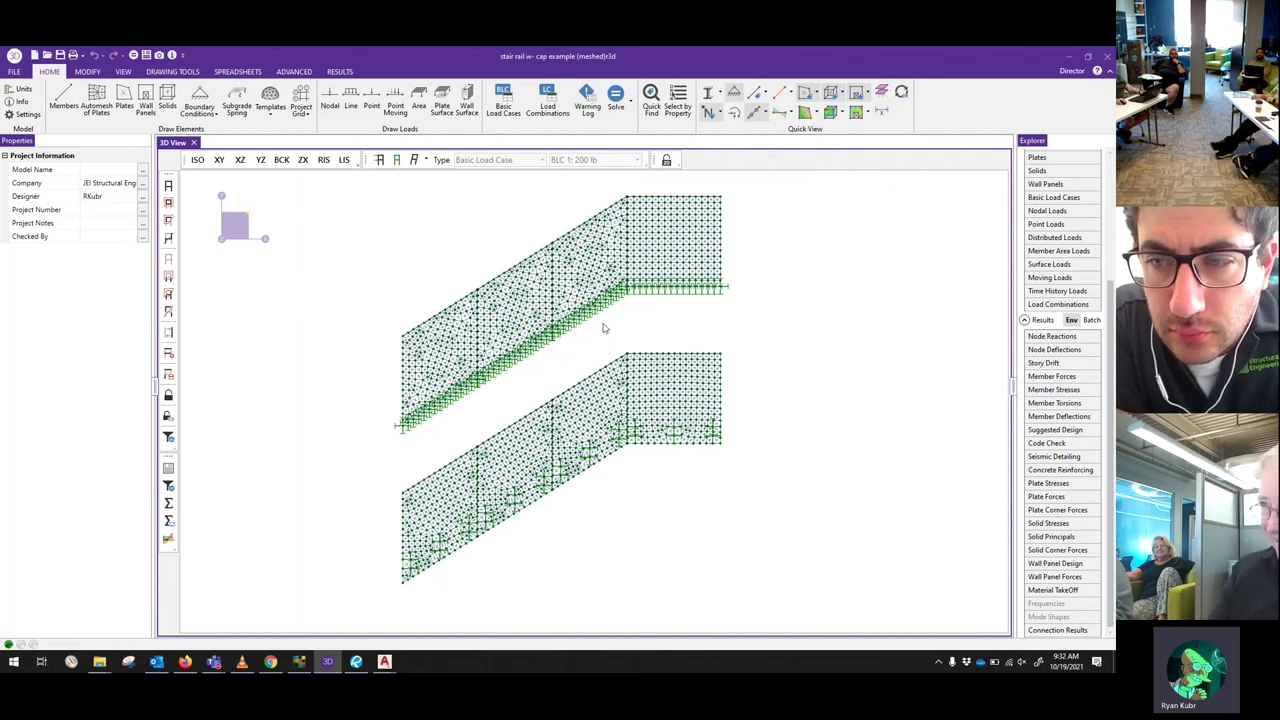
{"action": "middle_click_drag", "start_coordinate": [597, 334], "coordinate": [586, 349], "text": "shift"}
{"action": "middle_click_drag", "start_coordinate": [573, 359], "coordinate": [560, 345]}
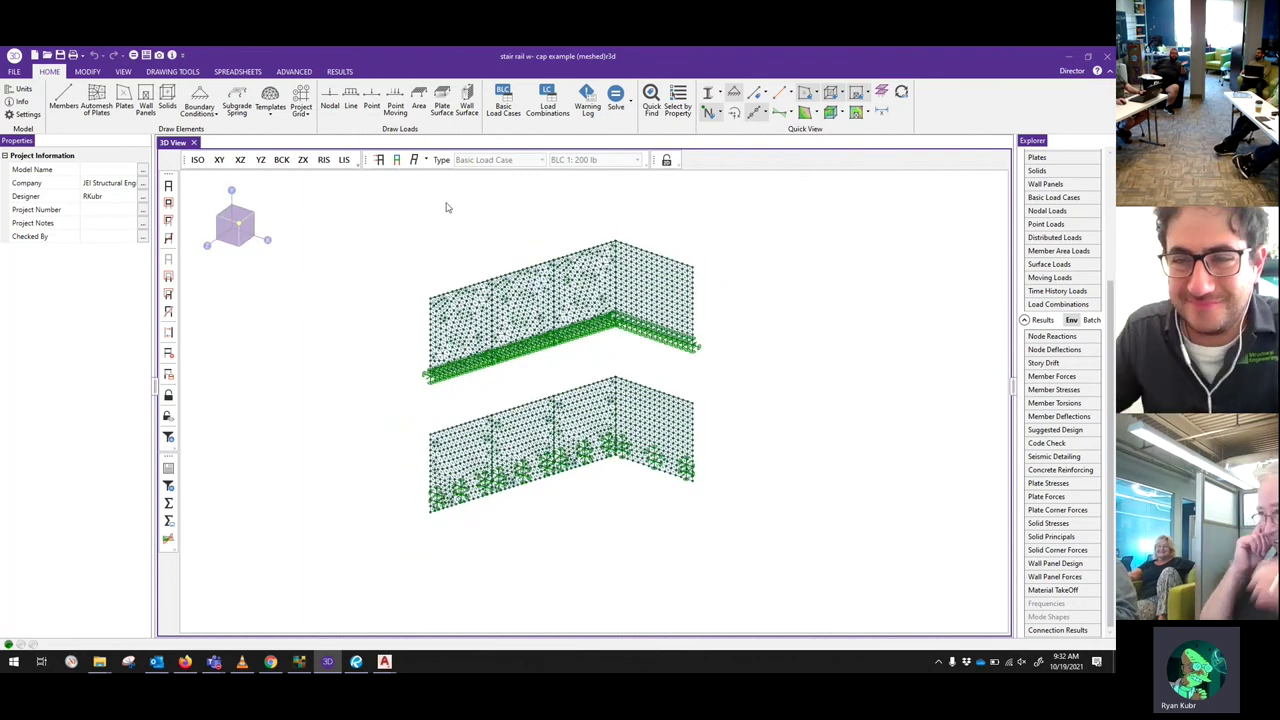
{"action": "left_click", "coordinate": [413, 160]}
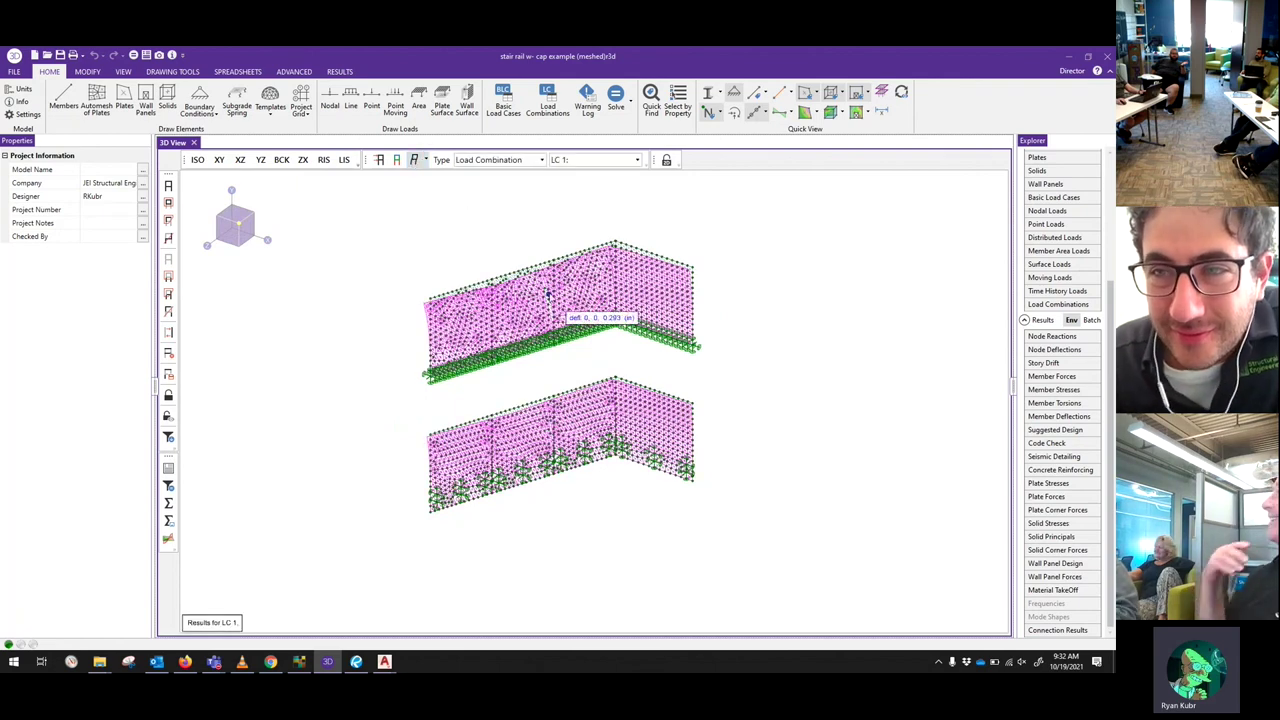
{"action": "scroll", "coordinate": [548, 300], "scroll_direction": "up", "scroll_amount": 5}
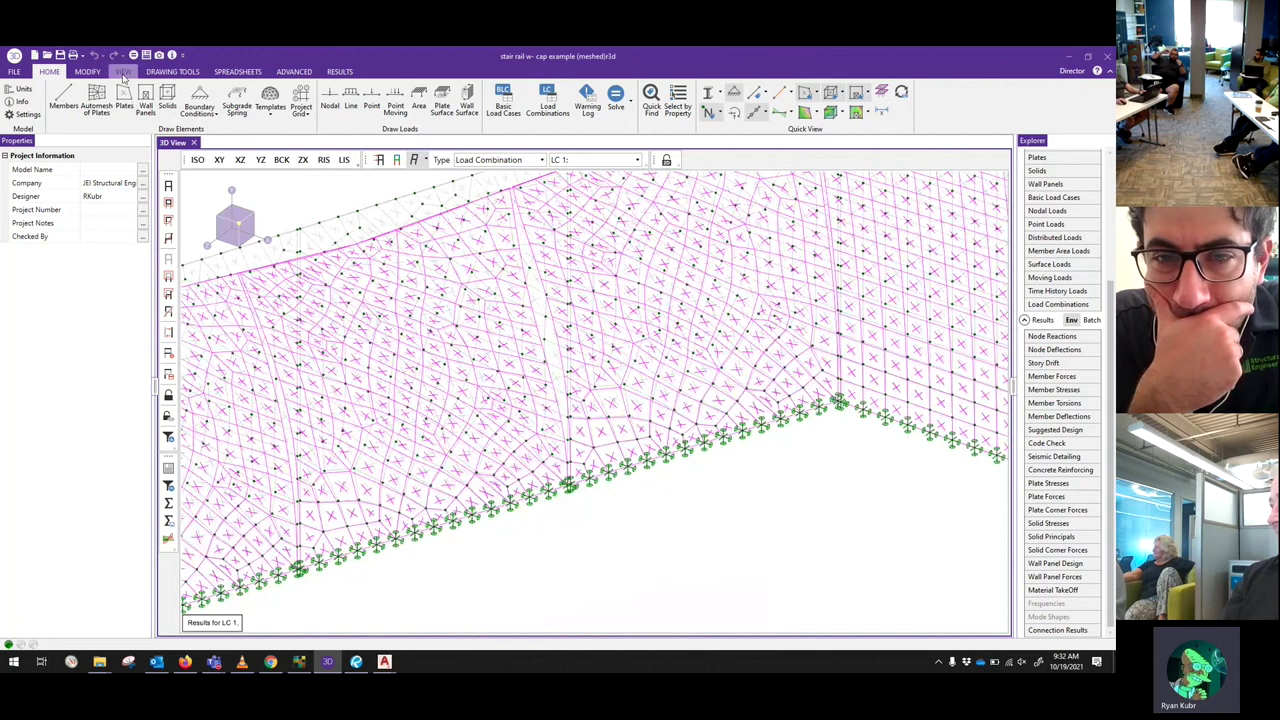
- Set the deflected shape scale to 1 and examine the deflection of the upper rail's panels
{"action": "left_click", "coordinate": [123, 72]}
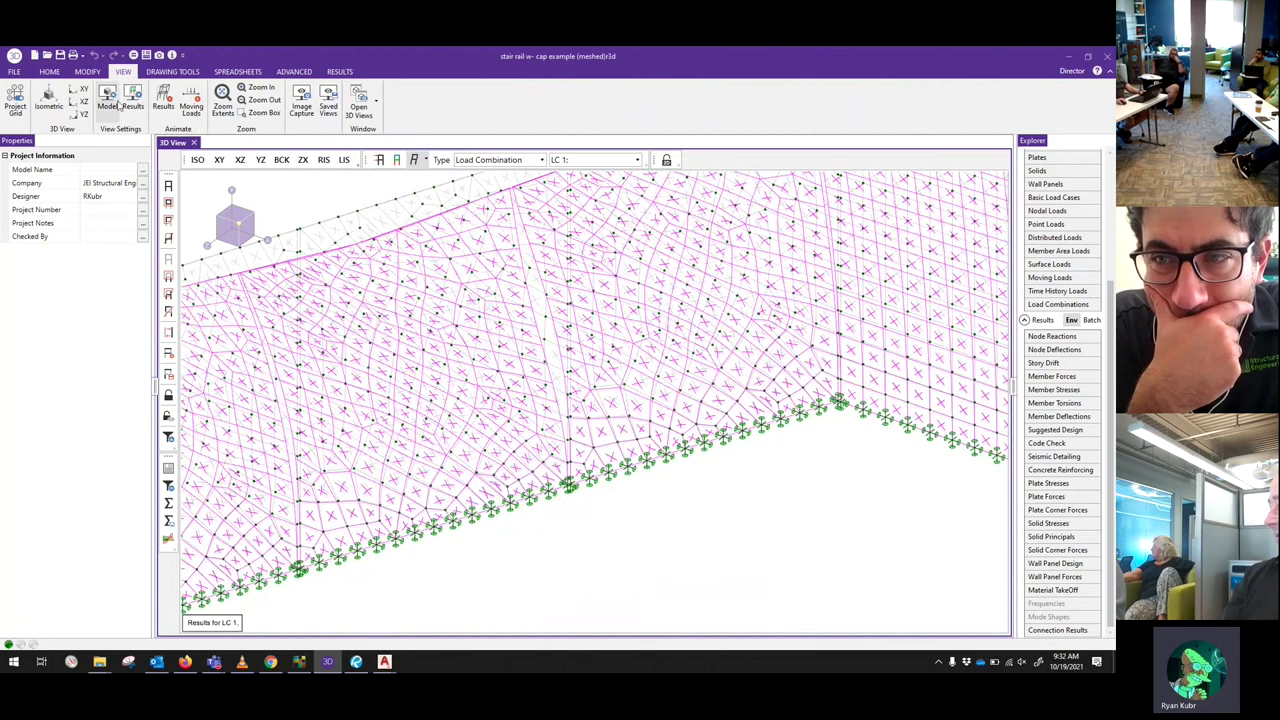
{"action": "left_click", "coordinate": [133, 103]}
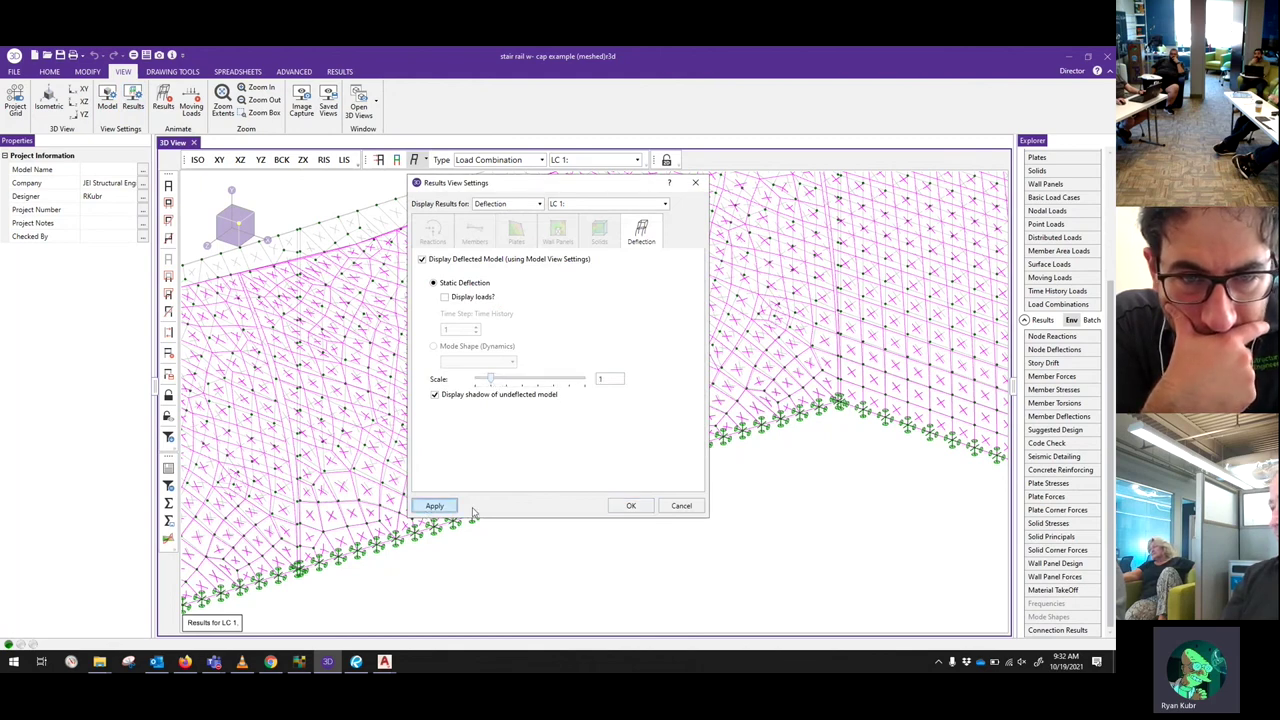
{"action": "left_click", "coordinate": [434, 505]}
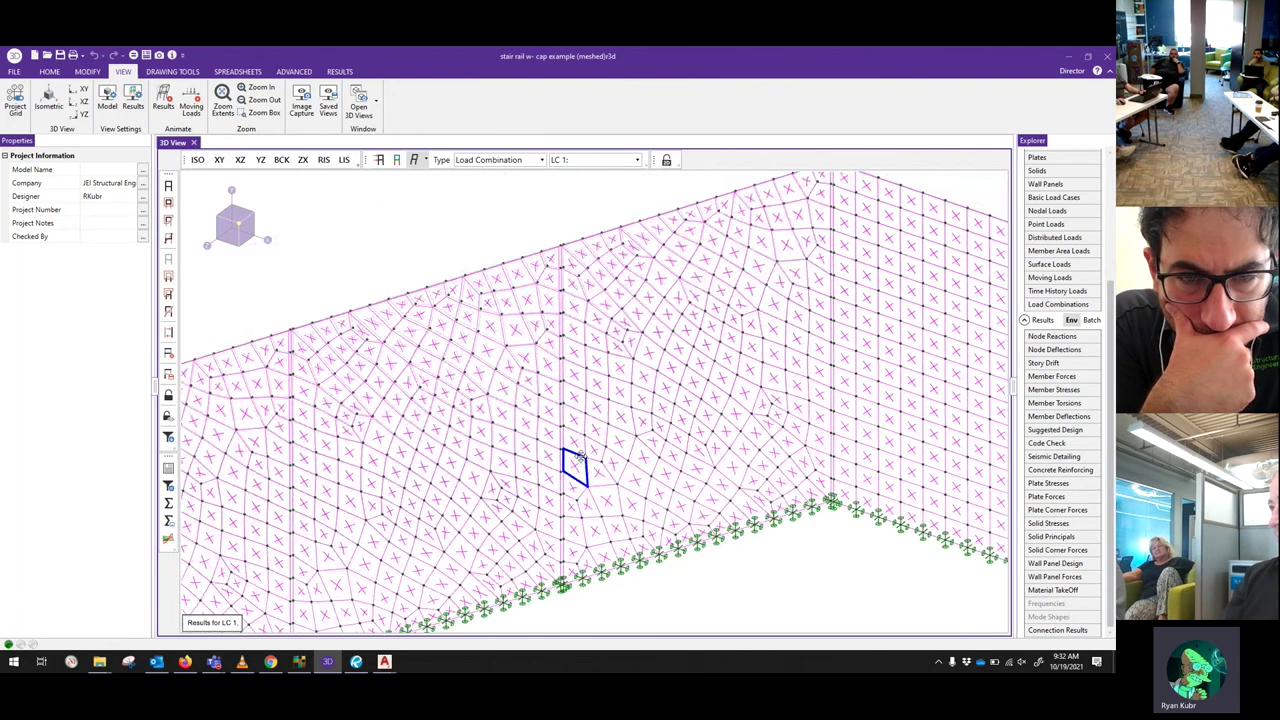
{"action": "middle_click_drag", "start_coordinate": [580, 446], "coordinate": [602, 304]}
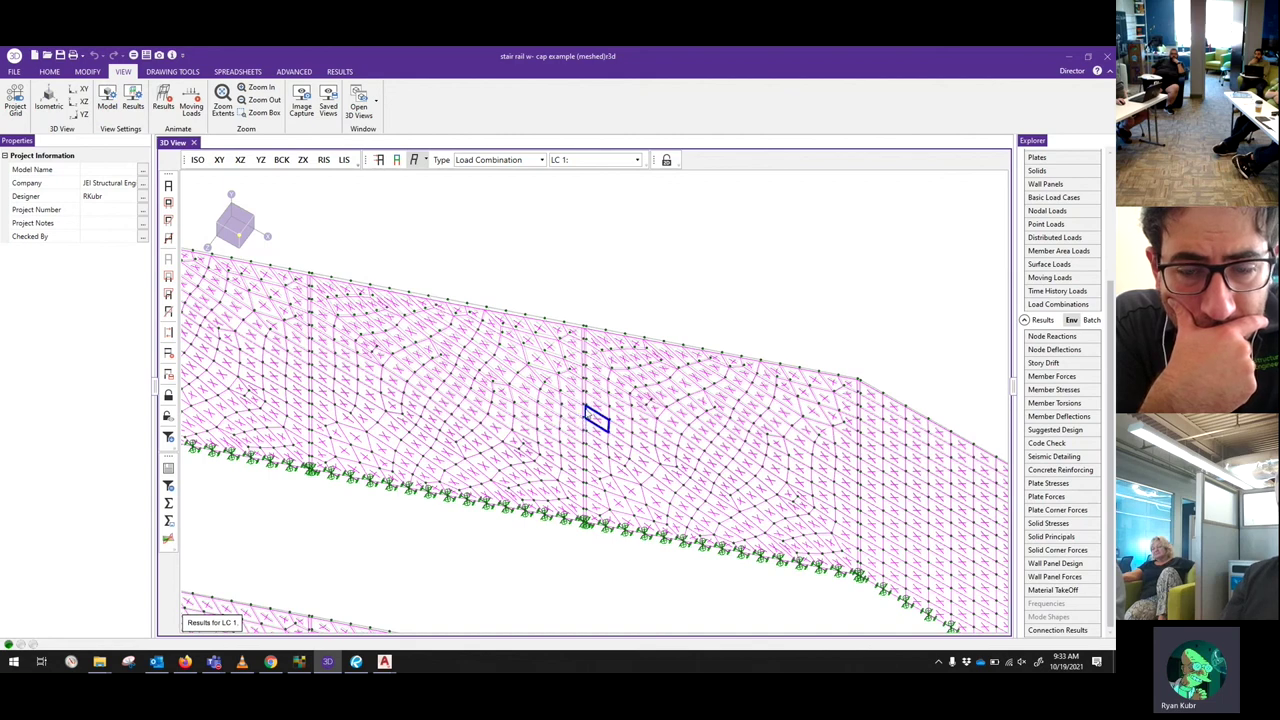
{"action": "scroll", "coordinate": [596, 430], "scroll_direction": "down", "scroll_amount": 5}
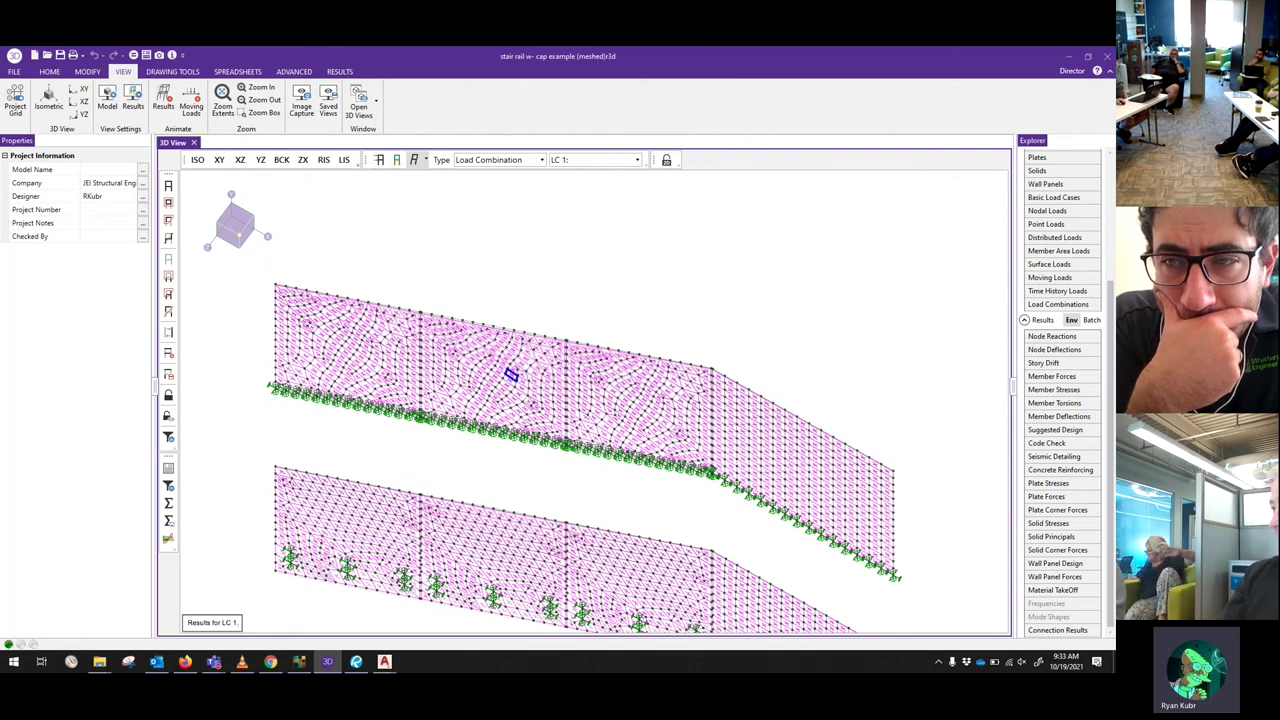
{"action": "scroll", "coordinate": [590, 428], "scroll_direction": "up", "scroll_amount": 5}
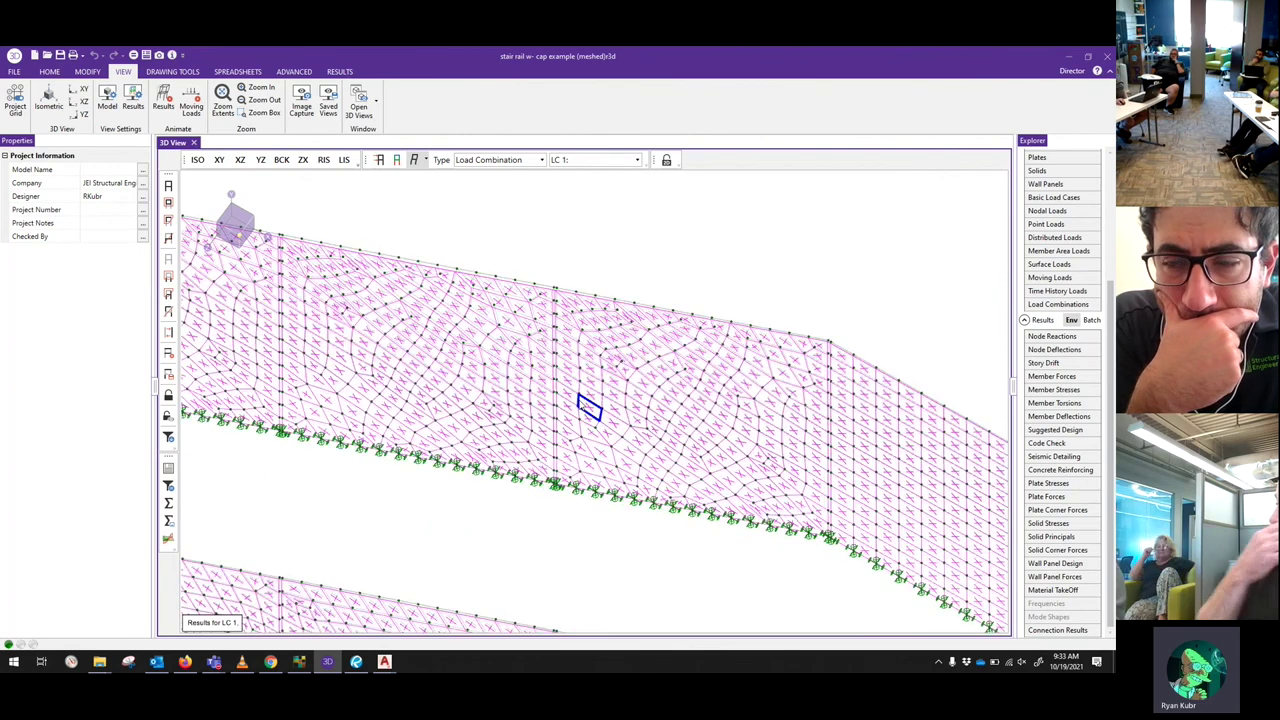
- Filter the results to the plates and nodes boxed around a panel joint and sort their Z displacements from absolute maximum to minimum
{"action": "left_click_drag", "start_coordinate": [520, 432], "coordinate": [443, 443]}
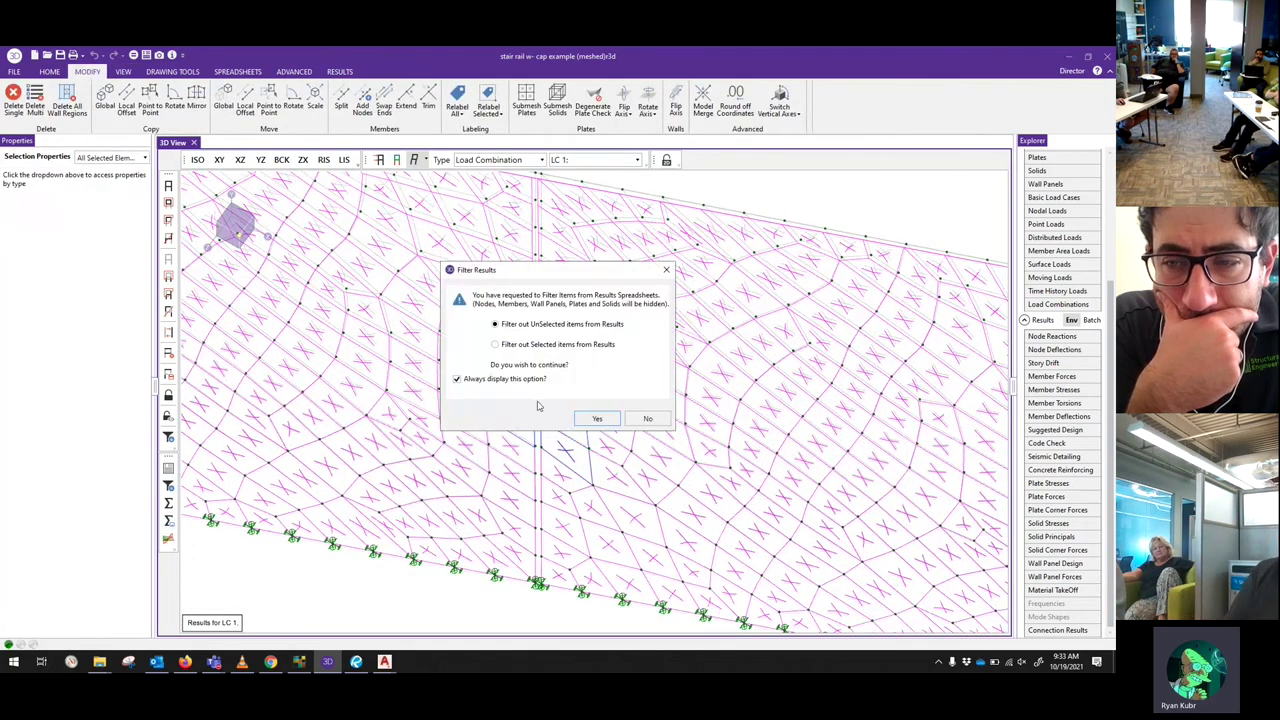
{"action": "left_click", "coordinate": [598, 419]}
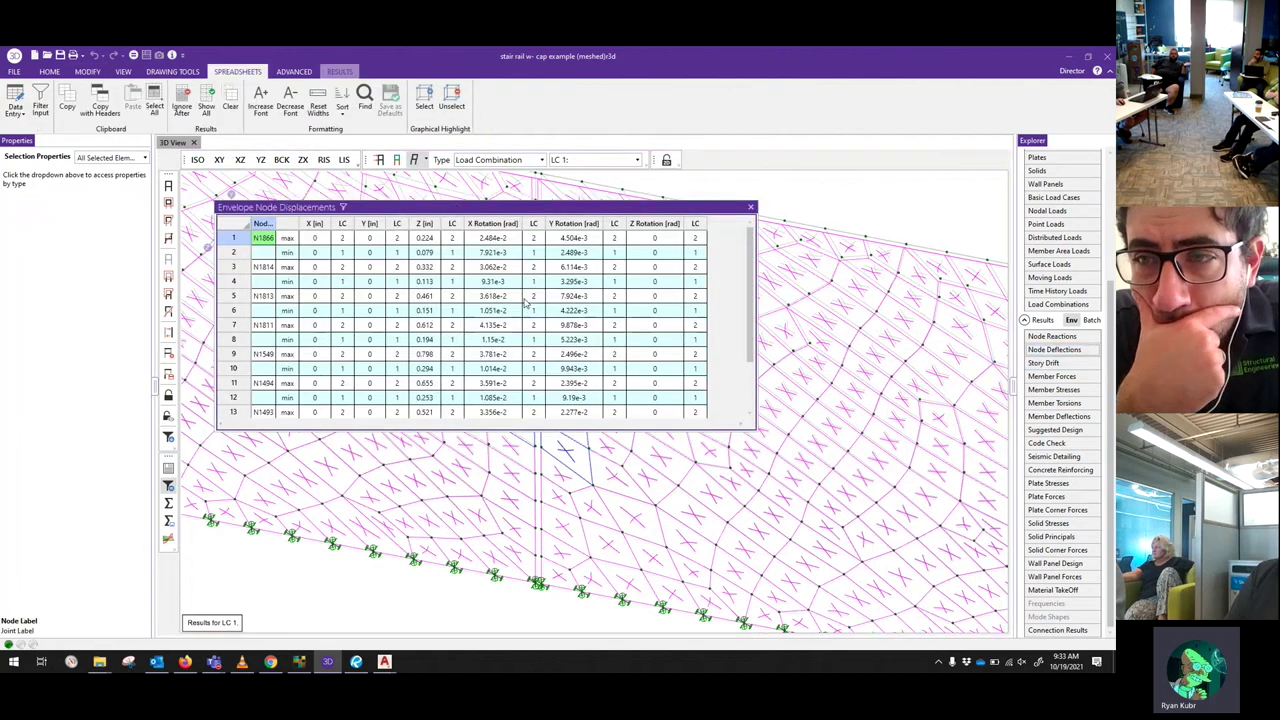
{"action": "right_click", "coordinate": [423, 225]}
{"action": "mouse_move", "coordinate": [378, 299]}
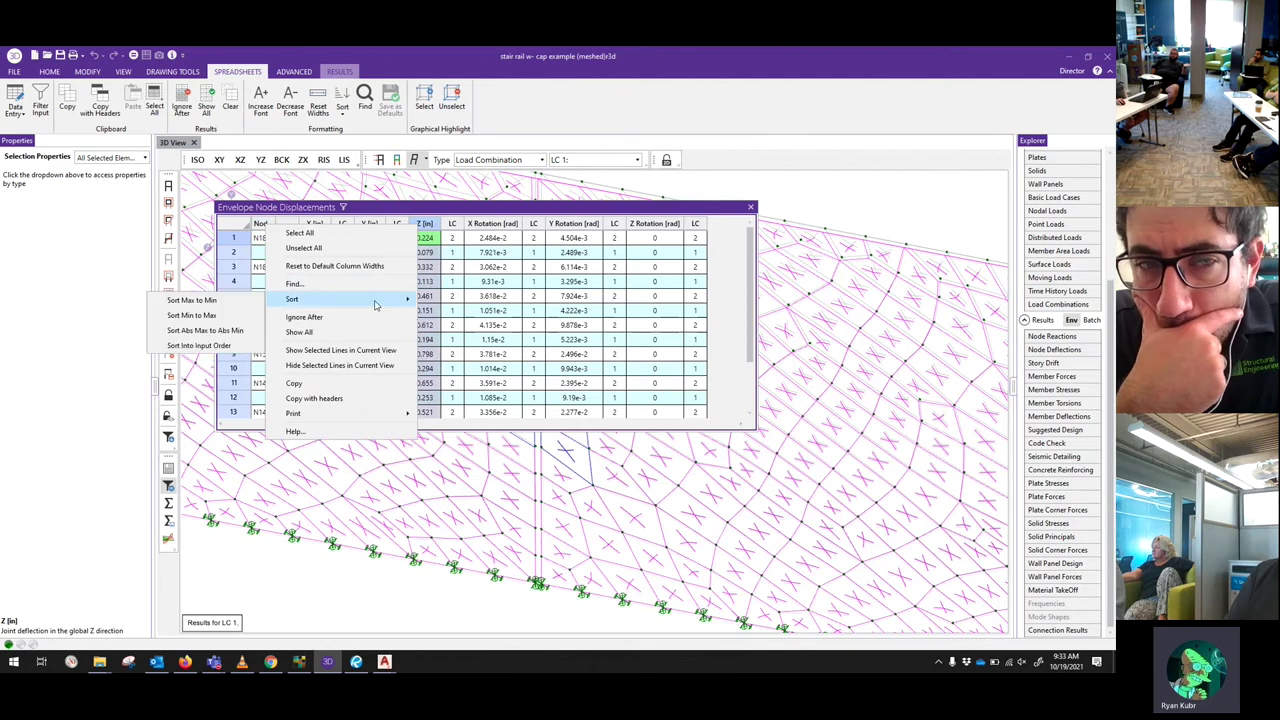
{"action": "left_click", "coordinate": [210, 331]}
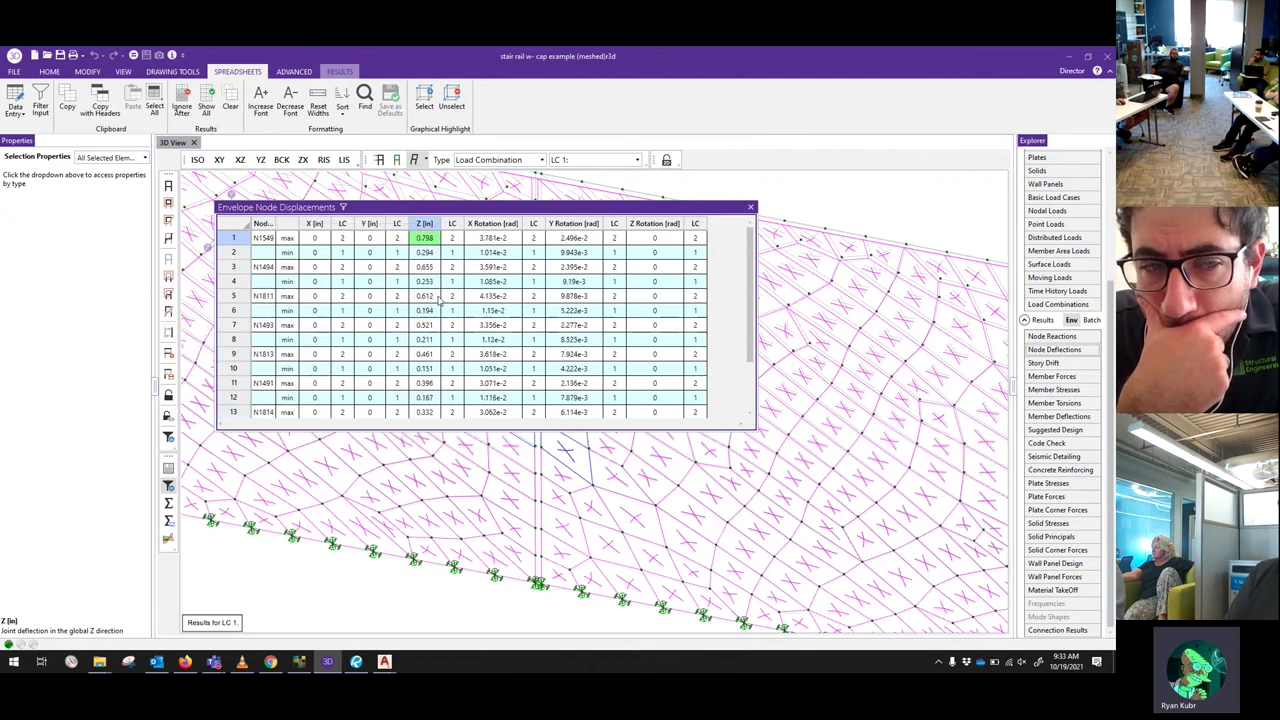
{"action": "left_click", "coordinate": [751, 209]}
{"action": "scroll", "coordinate": [575, 453], "scroll_direction": "down", "scroll_amount": 6}
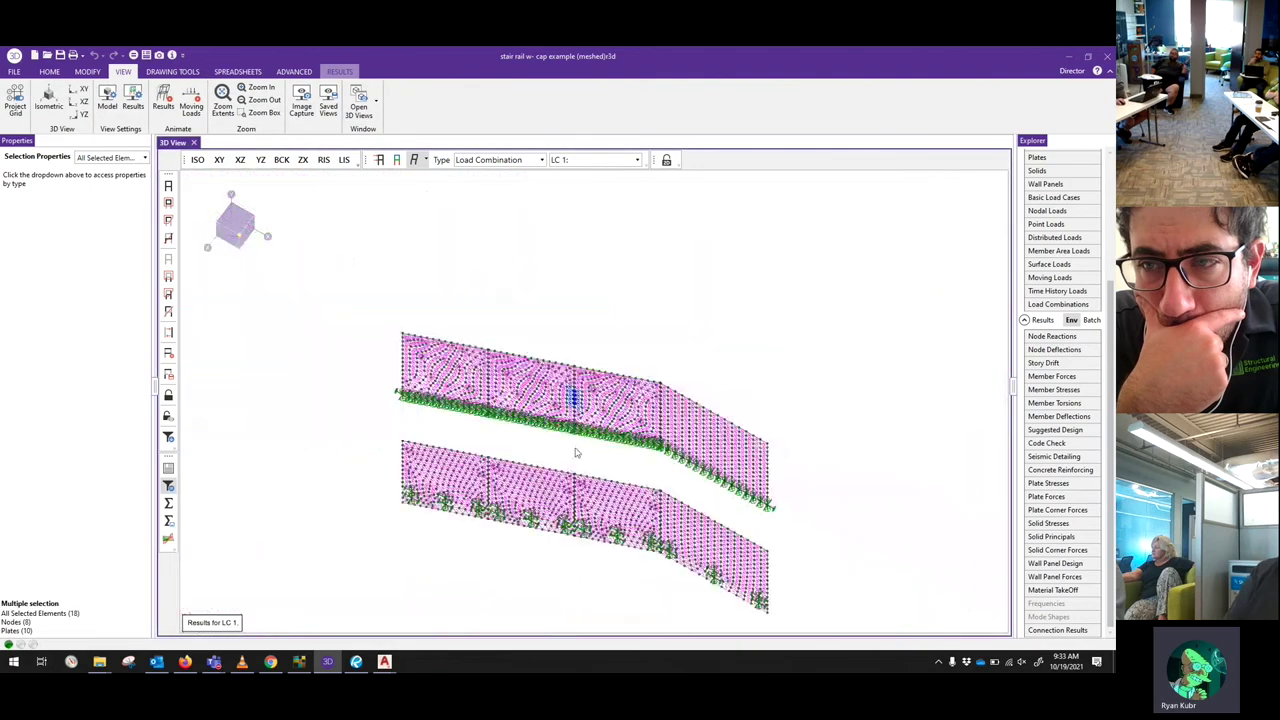
{"action": "scroll", "coordinate": [575, 453], "scroll_direction": "up", "scroll_amount": 1}
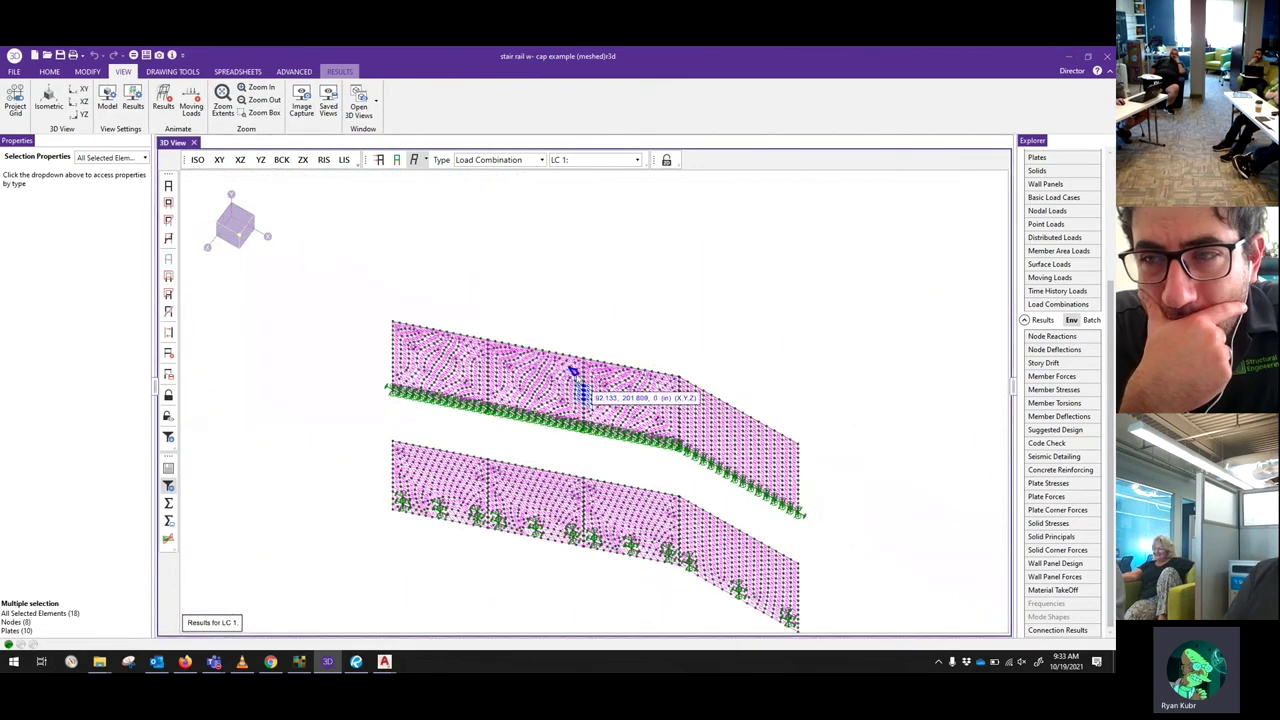
{"action": "scroll", "coordinate": [588, 390], "scroll_direction": "up", "scroll_amount": 8}
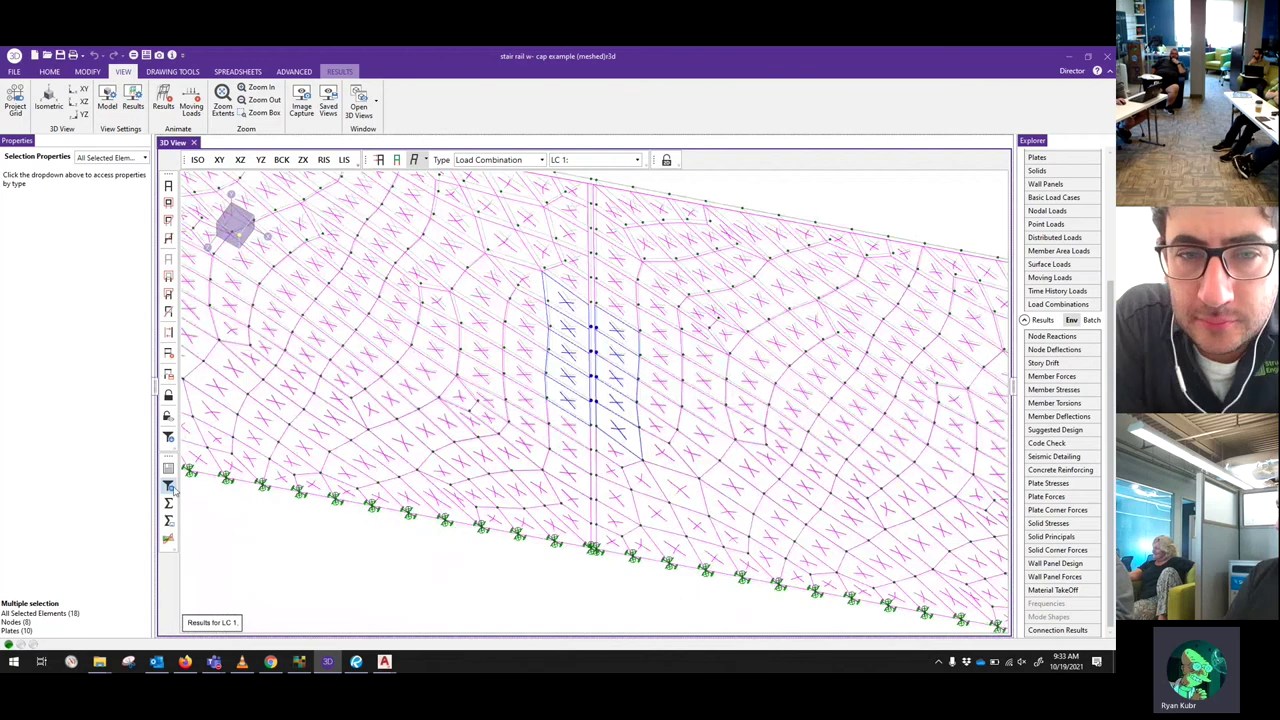
{"action": "left_click", "coordinate": [168, 486]}
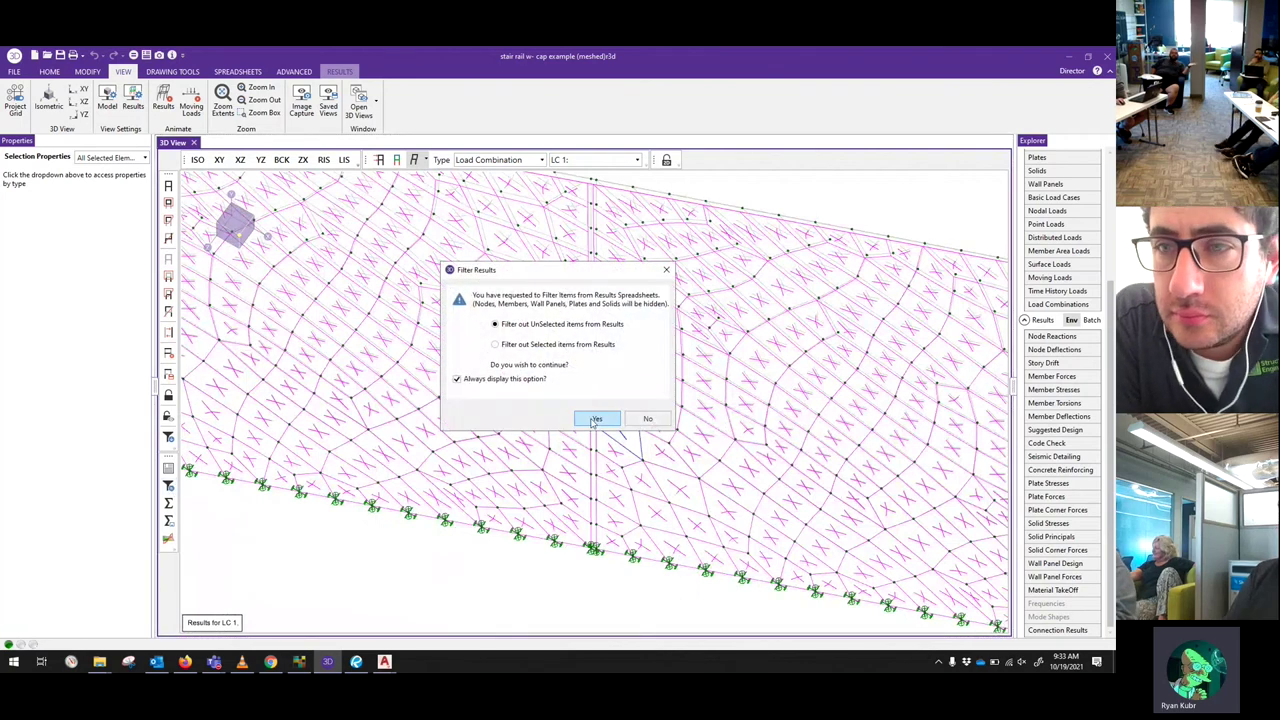
{"action": "left_click", "coordinate": [634, 416]}
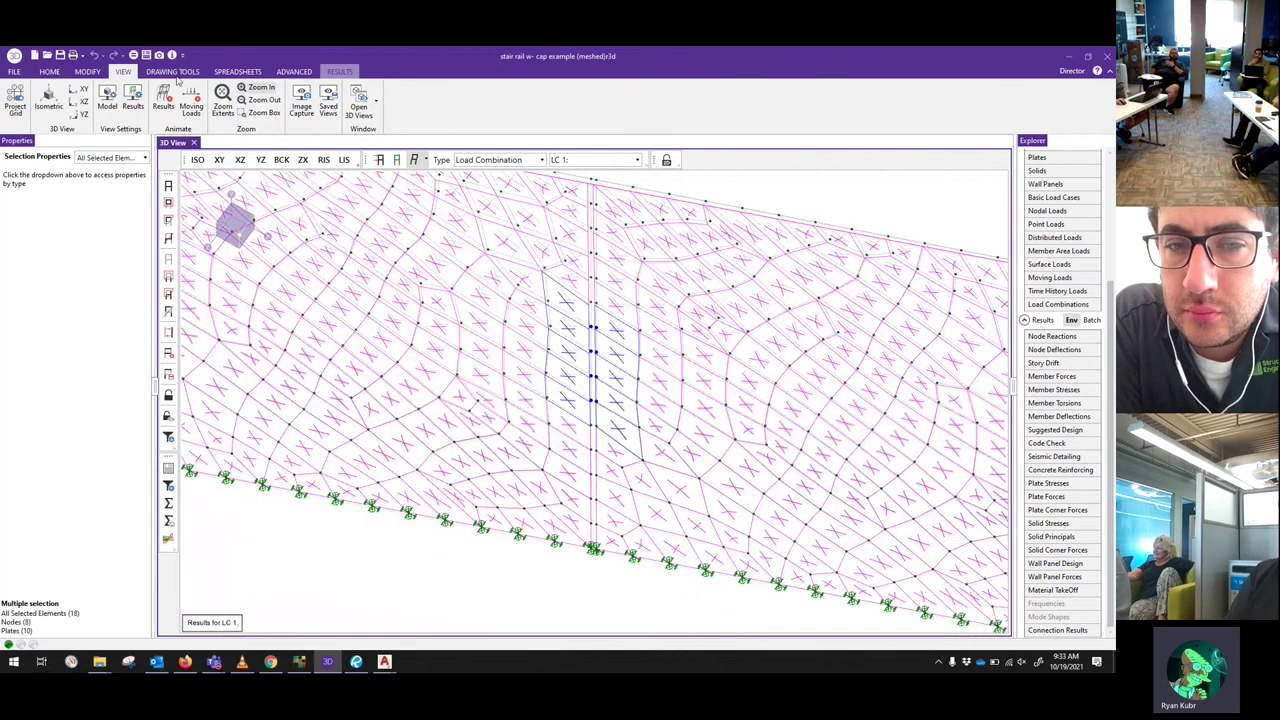
- Solve the marked combinations as a batch with an envelope, dismiss the result windows, and filter out unselected items from the results
{"action": "left_click", "coordinate": [49, 71]}
{"action": "left_click", "coordinate": [615, 100]}
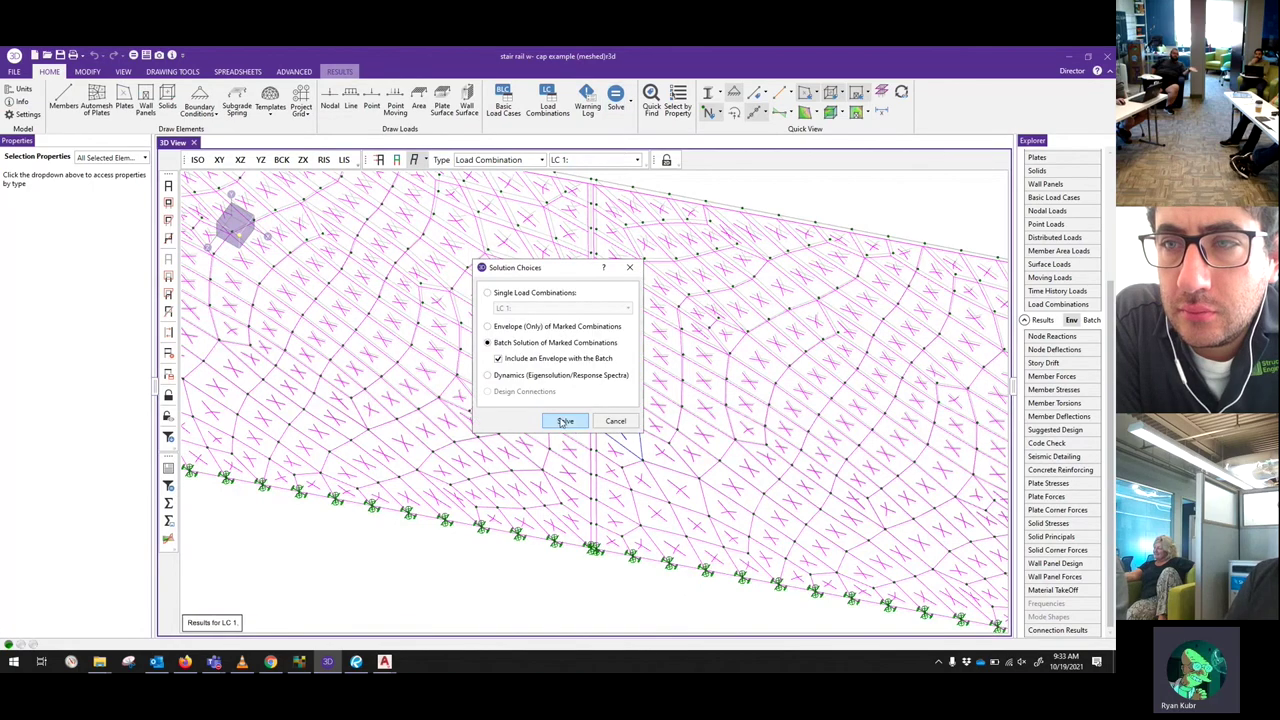
{"action": "left_click", "coordinate": [565, 421]}
{"action": "left_click", "coordinate": [586, 382]}
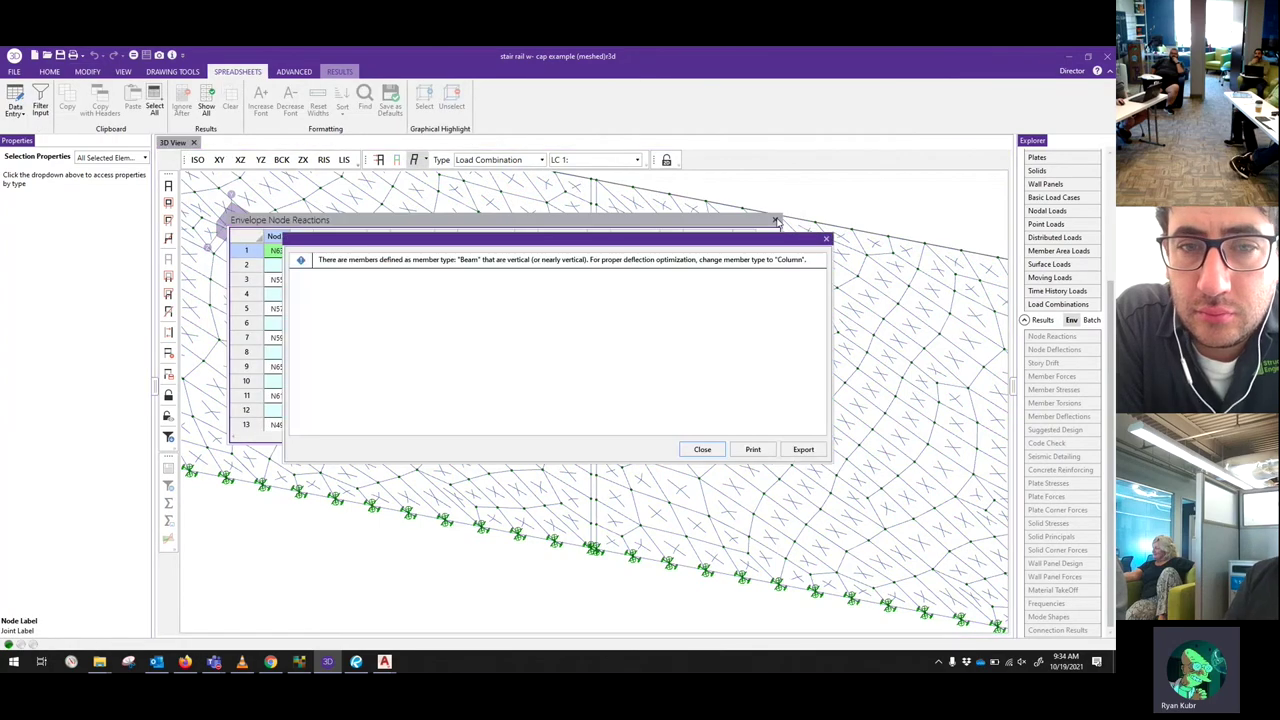
{"action": "left_click", "coordinate": [702, 449]}
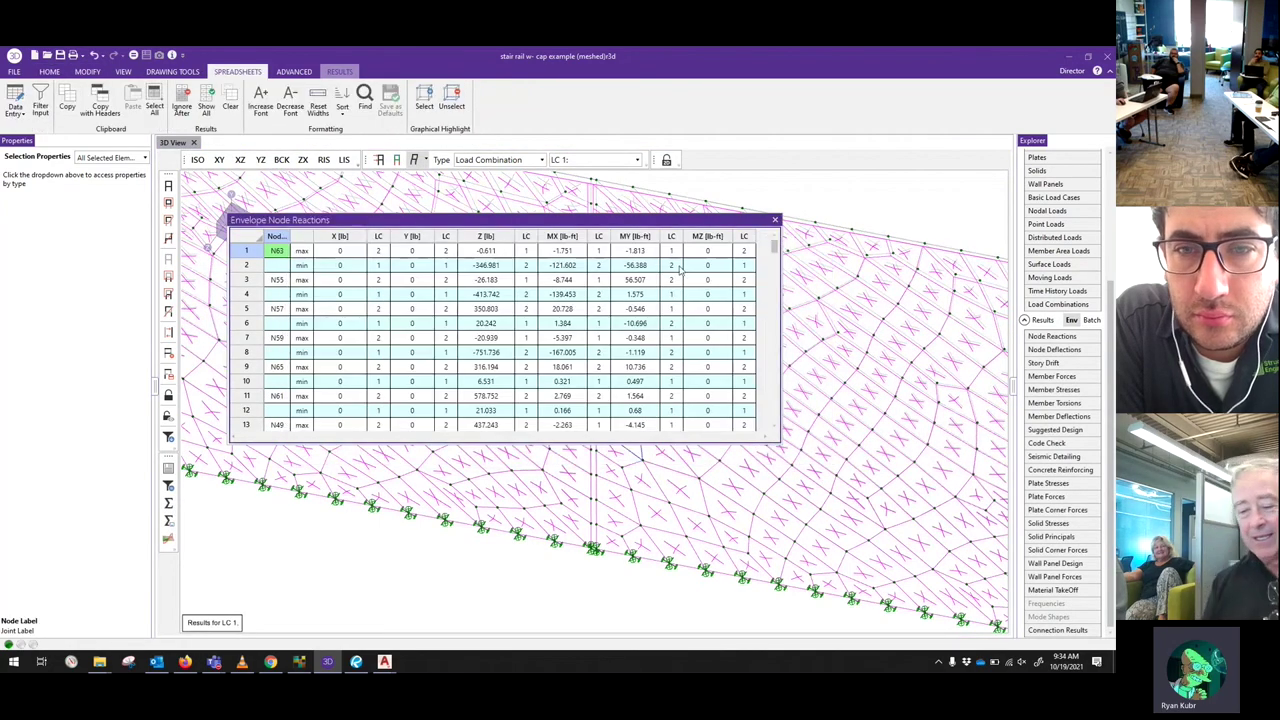
{"action": "left_click", "coordinate": [774, 219]}
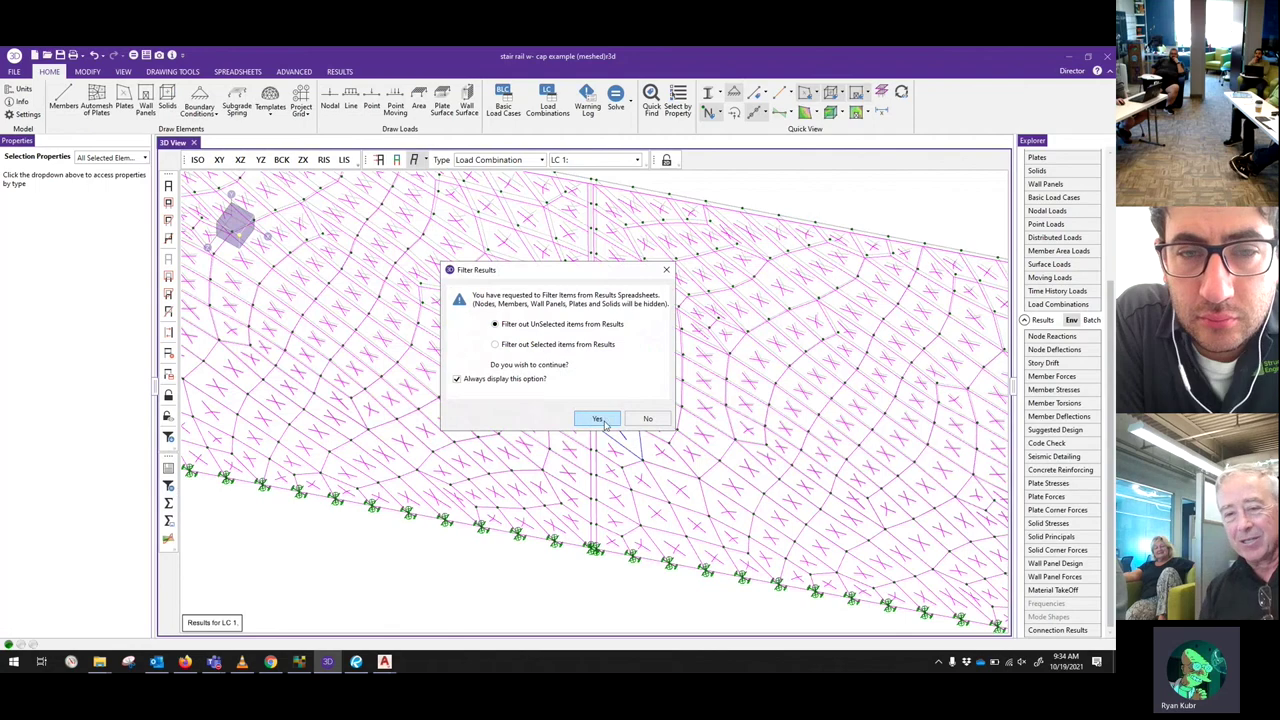
{"action": "left_click", "coordinate": [598, 419]}
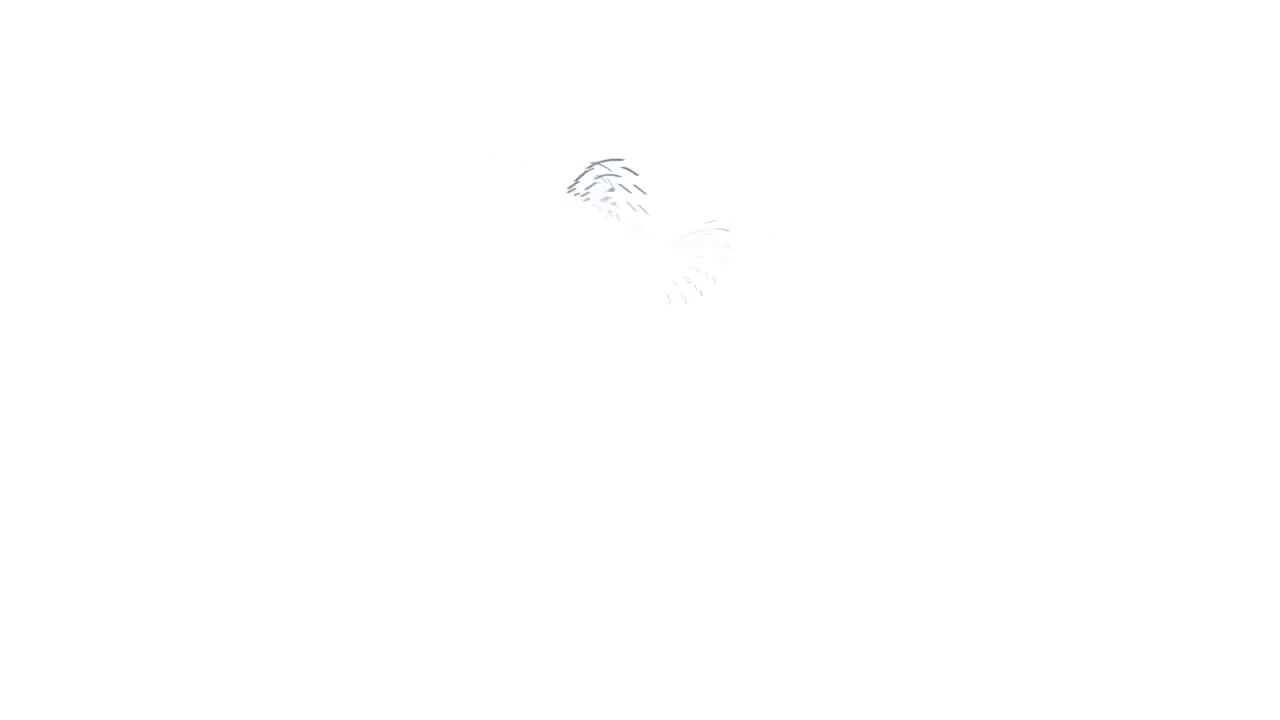